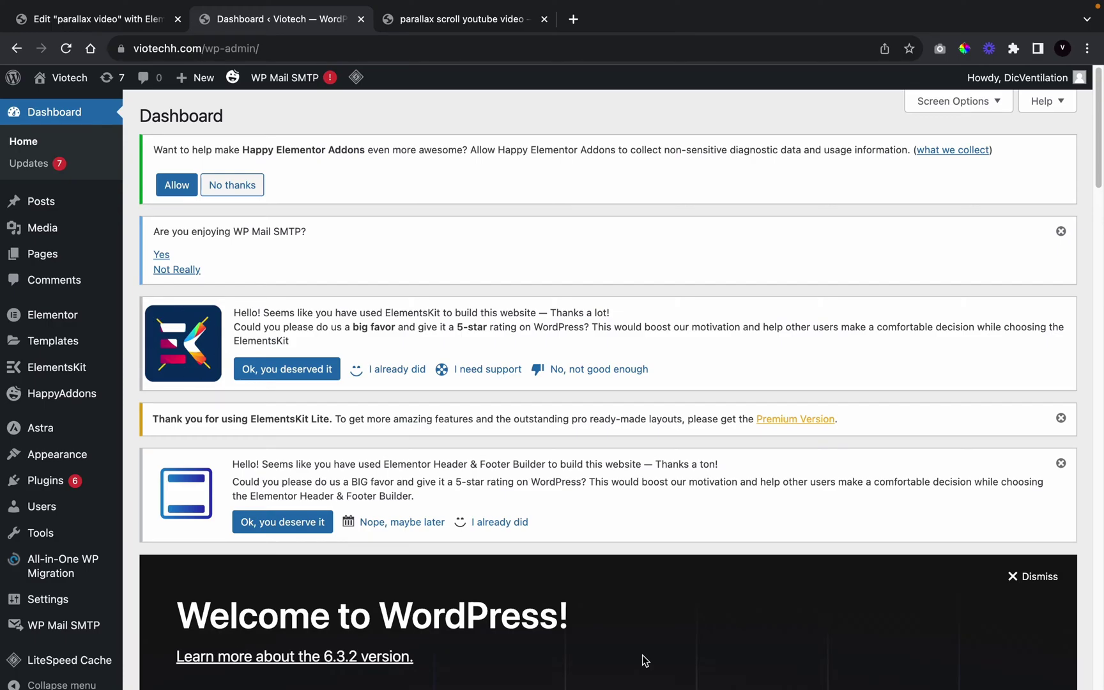
Review the Advanced options and the list of activatable Features in the Elementor settings, and close that page
mouse_move(88, 319)
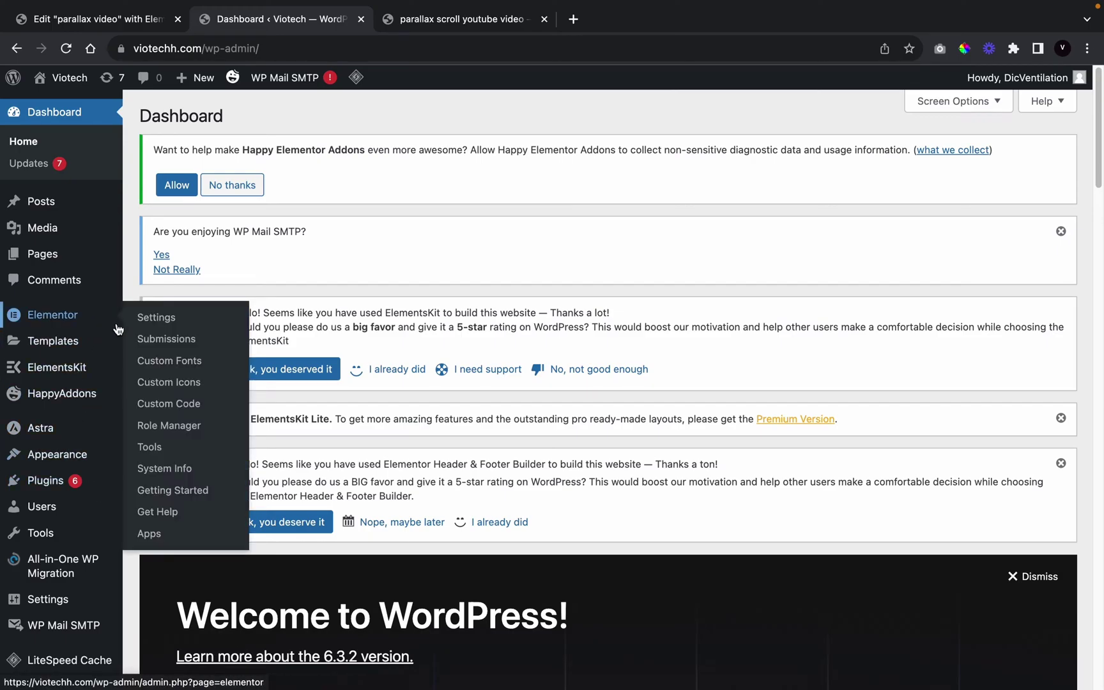
click(170, 325)
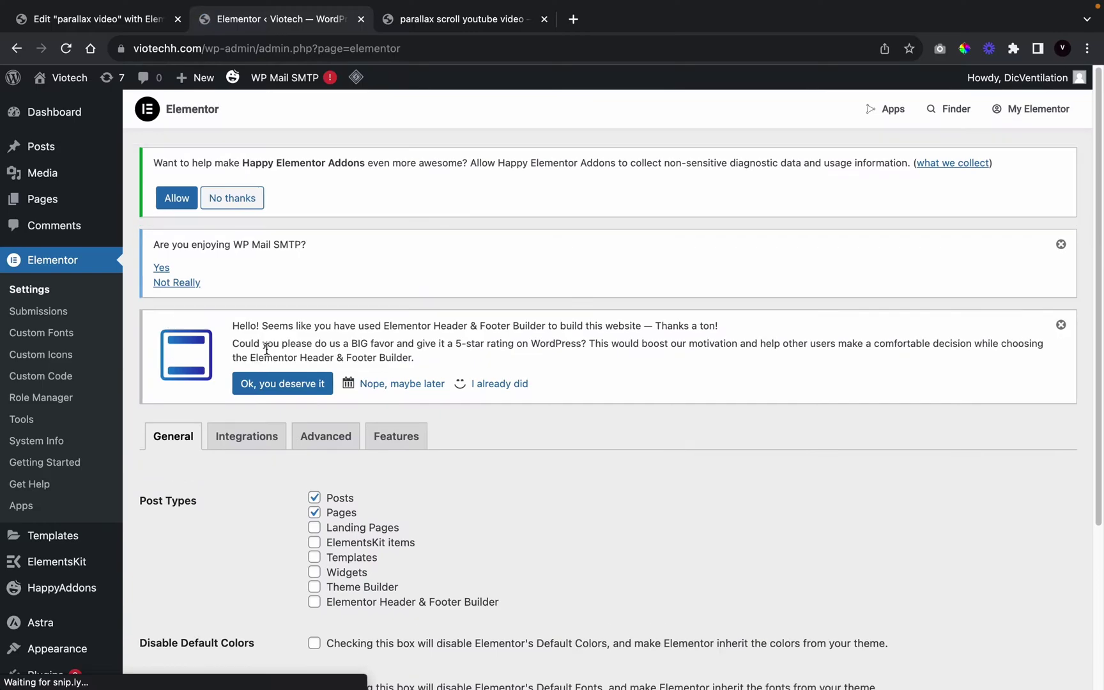
click(350, 445)
scroll(432, 580, down, 7)
scroll(463, 365, up, 4)
scroll(463, 370, up, 3)
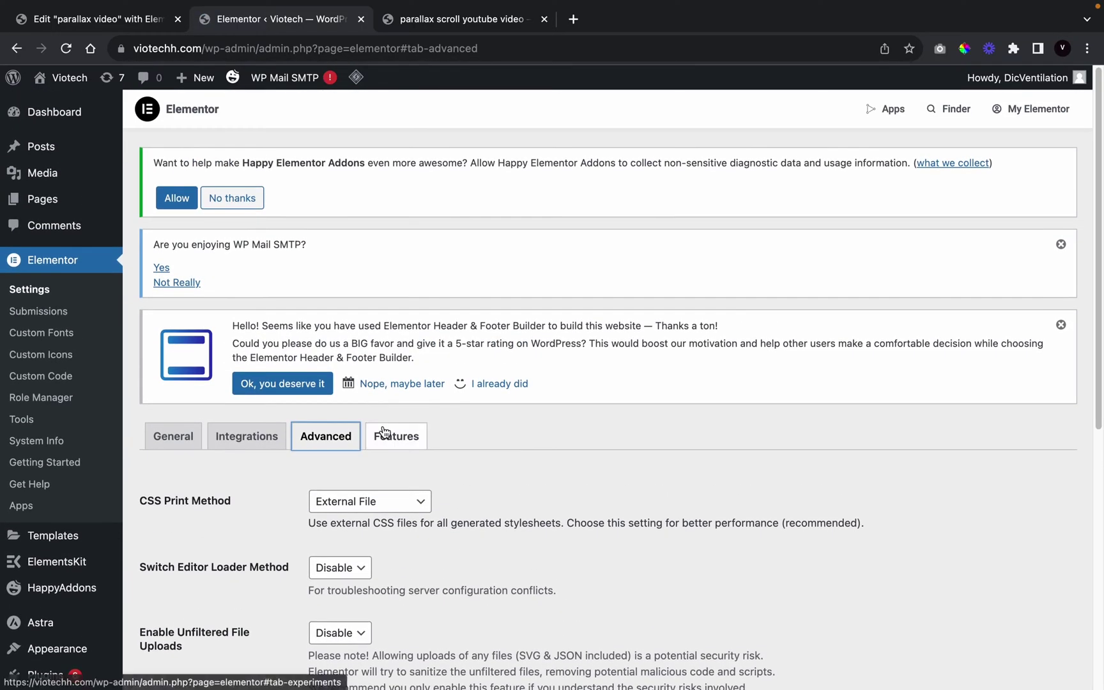
click(391, 435)
scroll(397, 541, down, 6)
scroll(397, 541, down, 4)
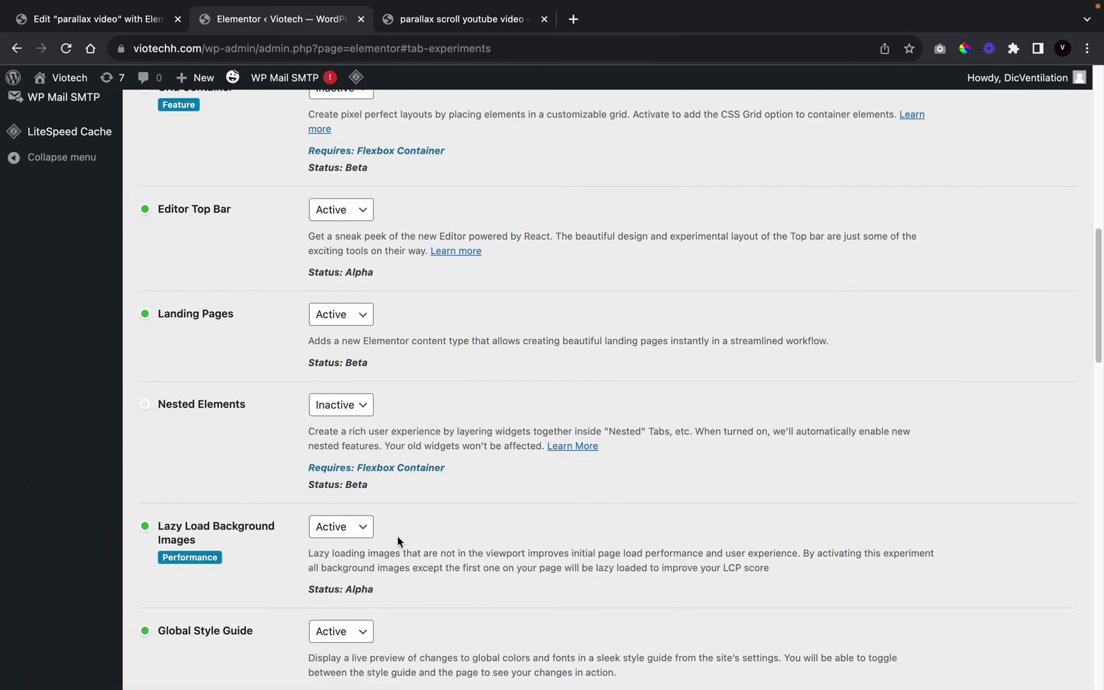
key(ctrl+w)
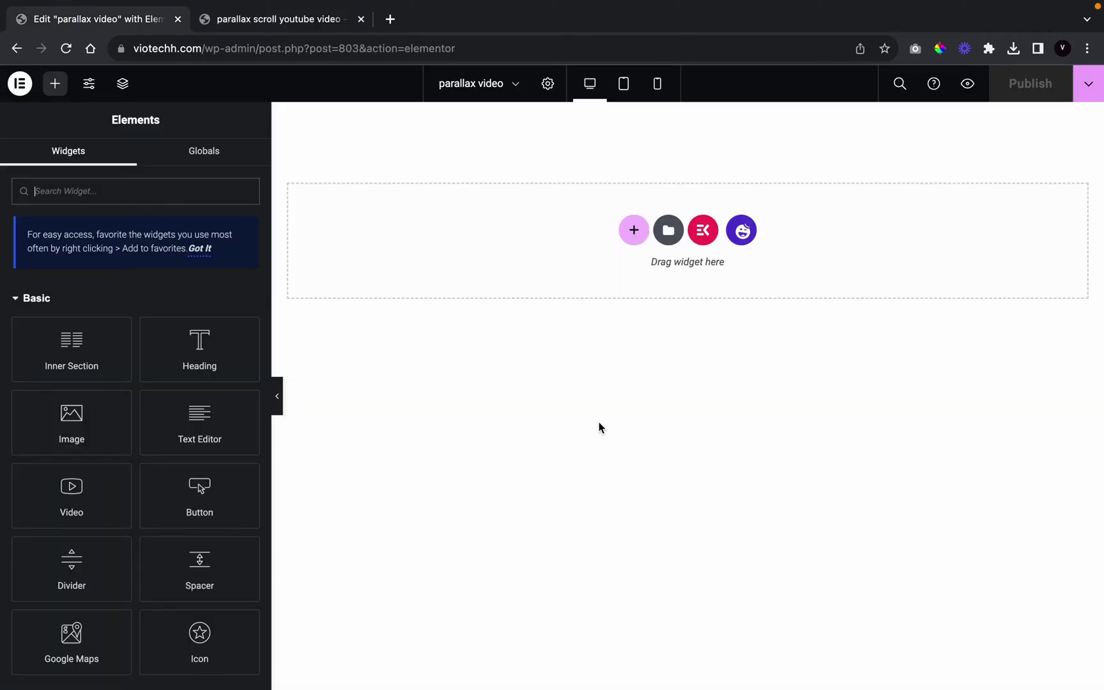
Check the finished headphone page for reference and add a two-column section to the parallax video page
click(286, 20)
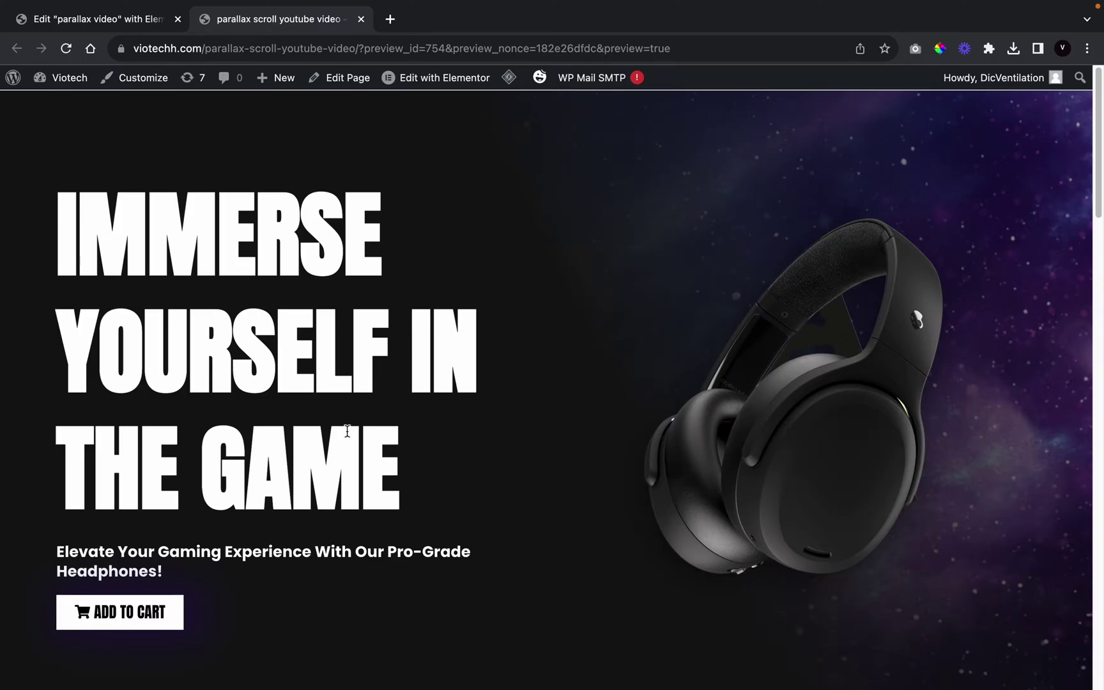
click(120, 29)
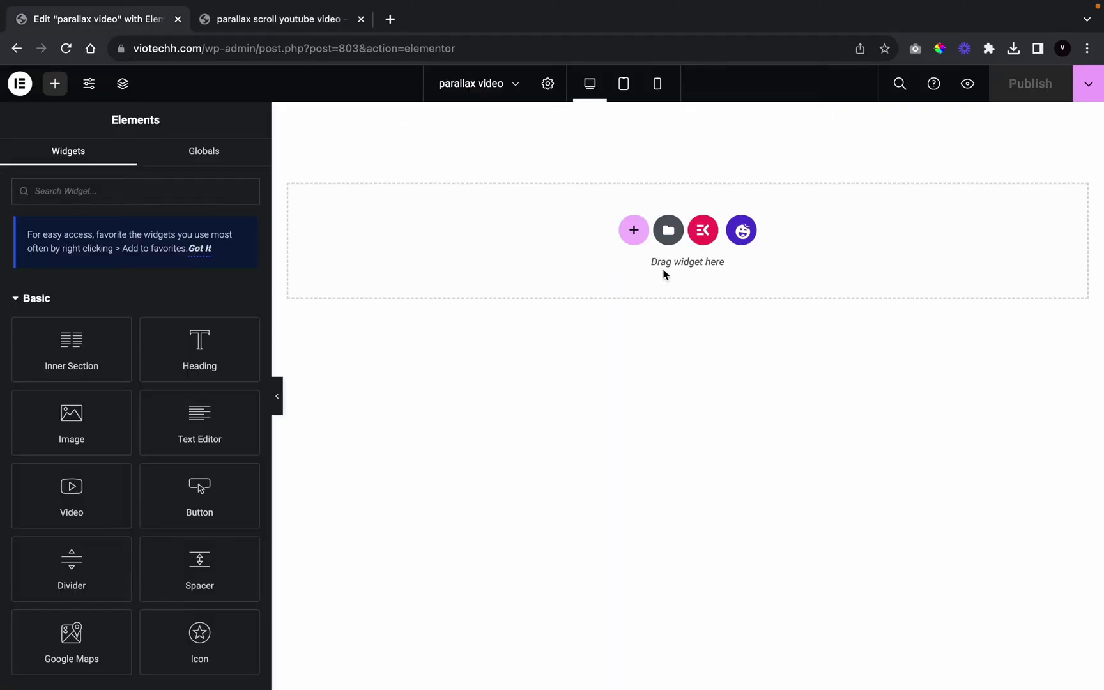
click(633, 231)
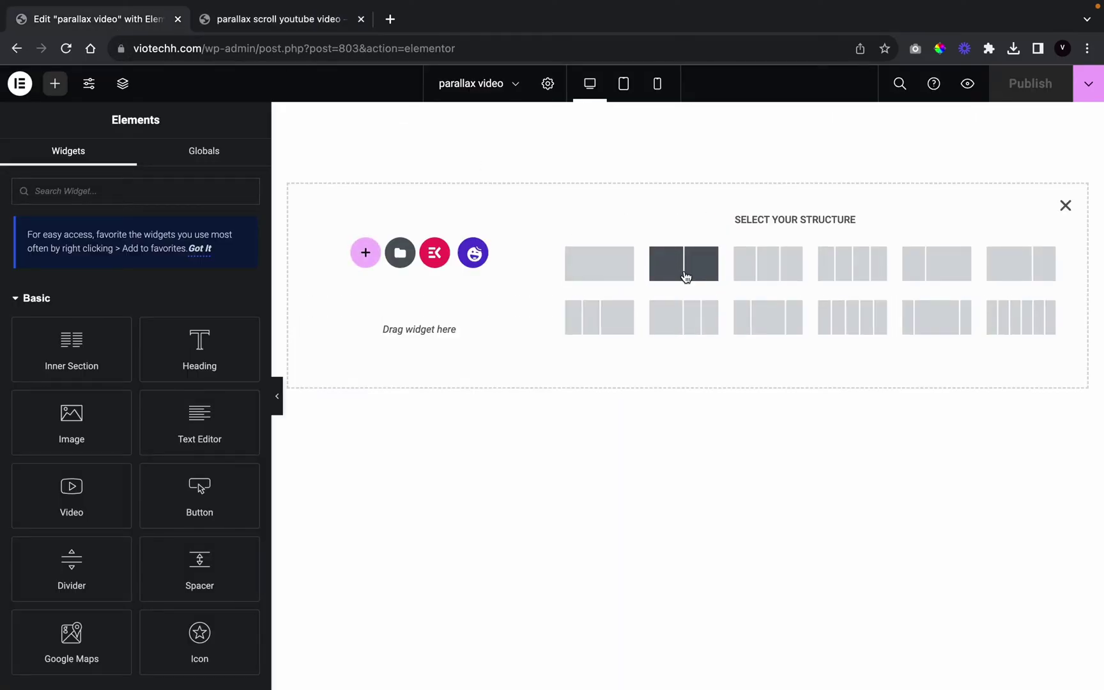
click(684, 250)
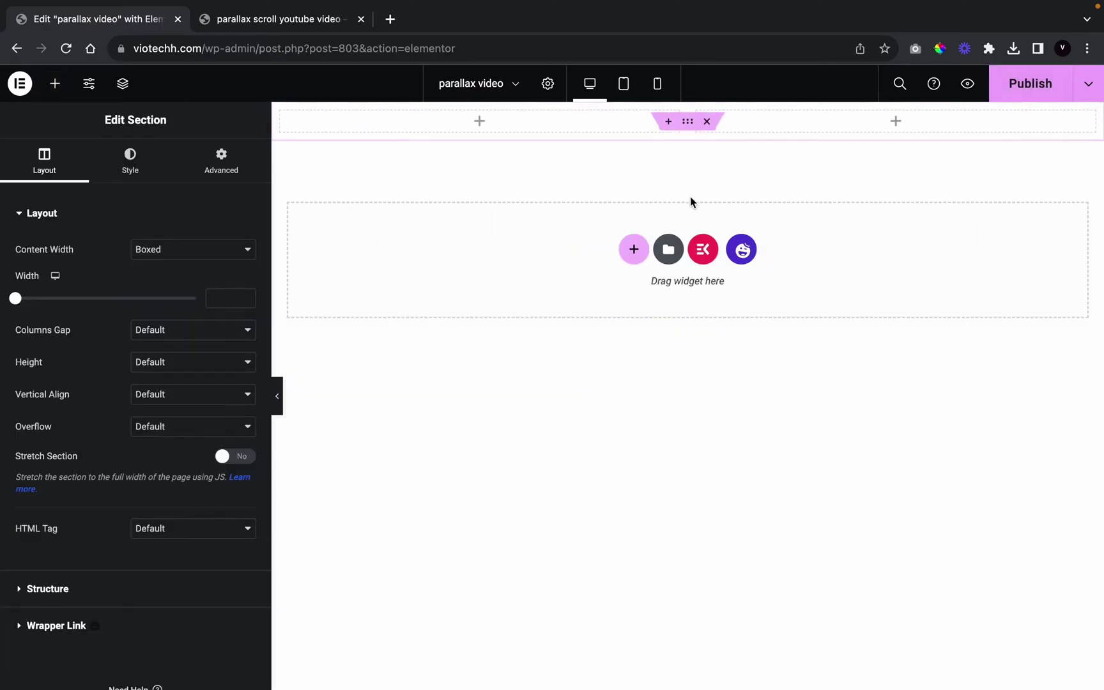
Set the section's boxed content width to 1313 and its minimum height to 100 vh
text(1313)
click(174, 370)
click(185, 394)
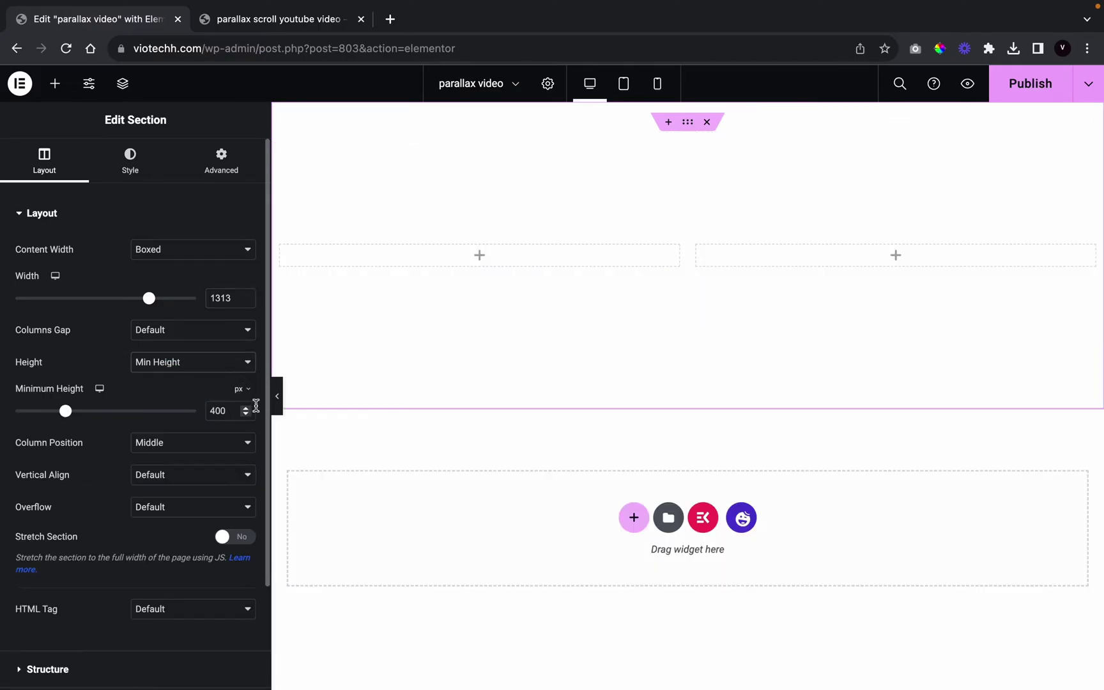
click(242, 389)
click(249, 465)
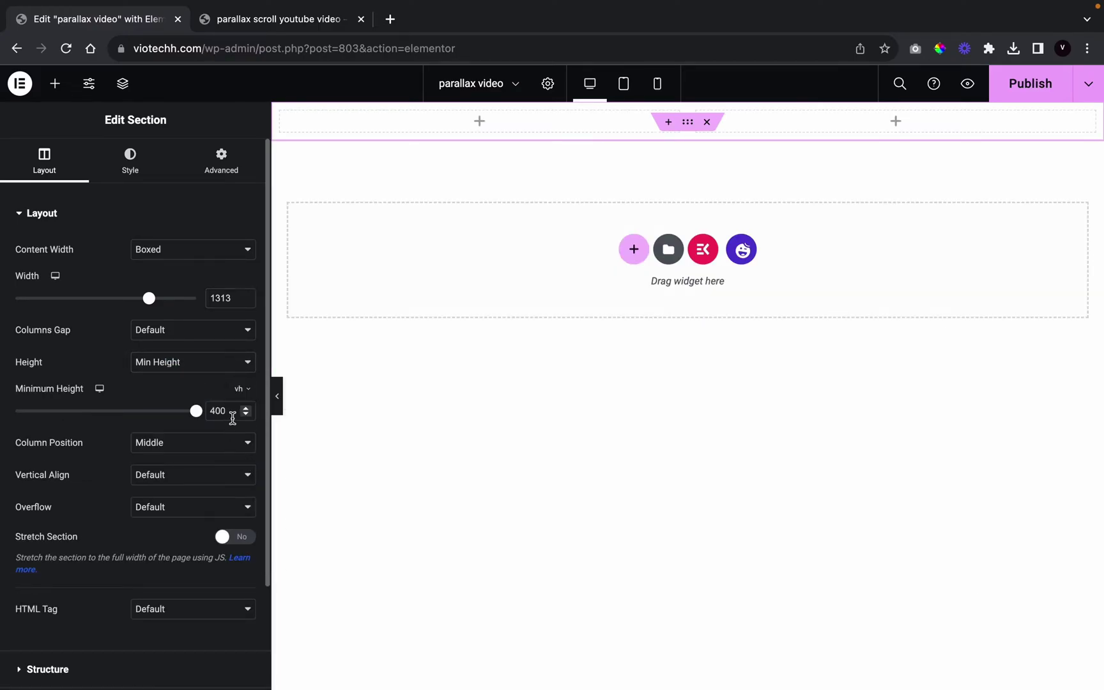
key(BackSpace)
key(BackSpace)
key(BackSpace)
text(100)
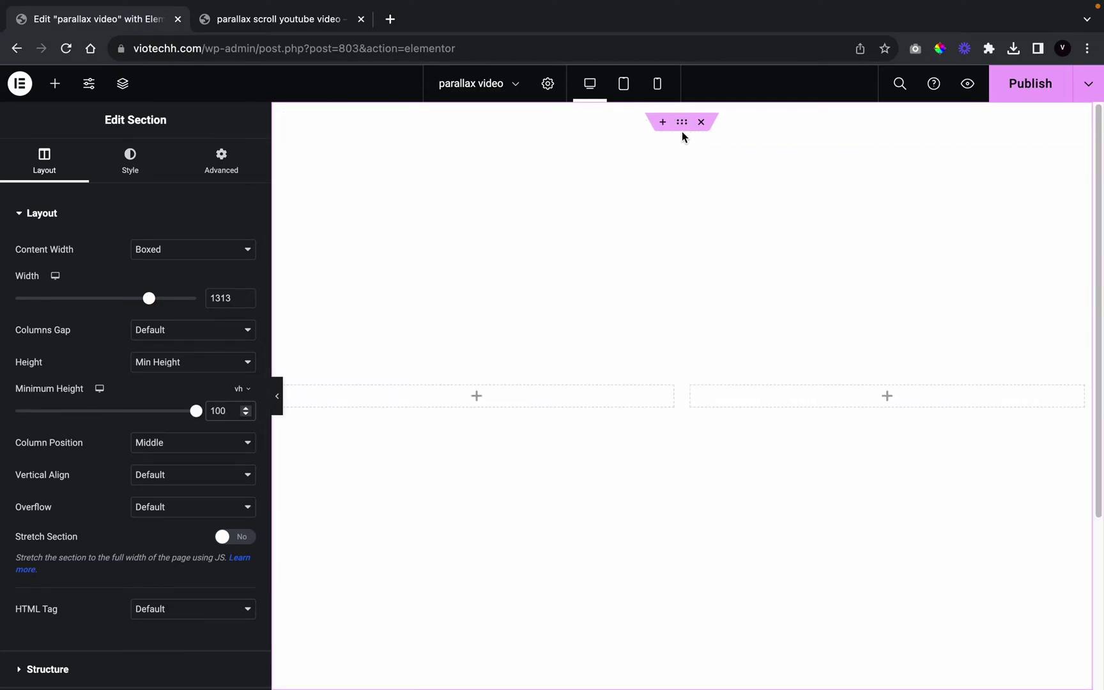
Give the section a classic background using the blue and purple galaxy image from the media library
click(144, 153)
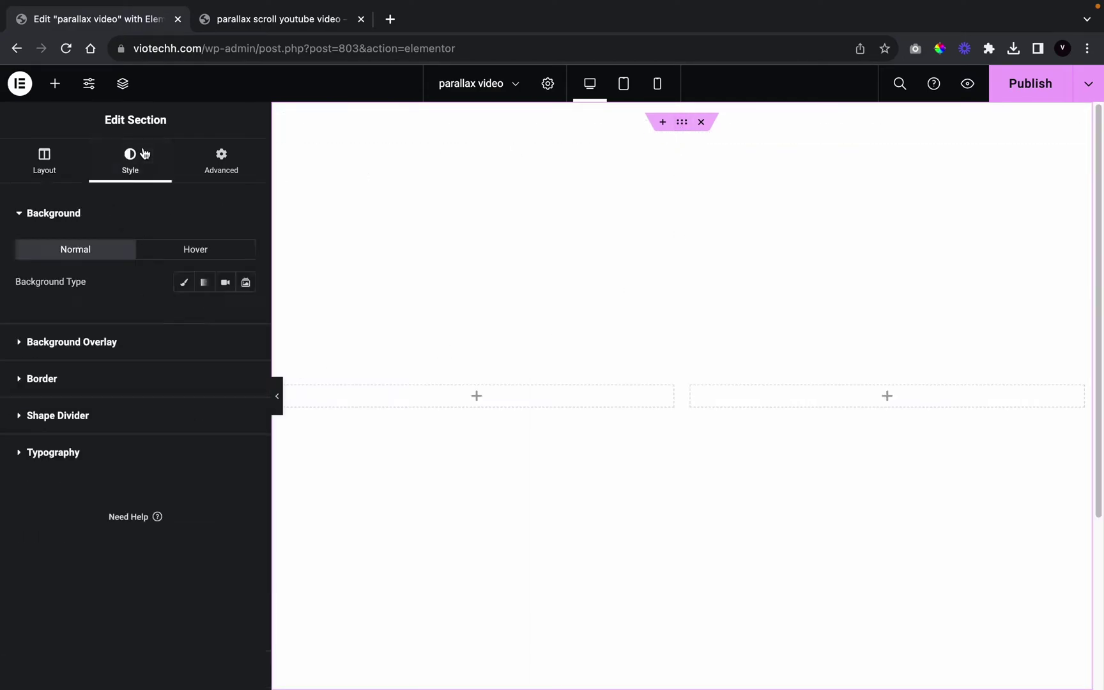
click(194, 282)
click(193, 282)
click(194, 282)
click(165, 401)
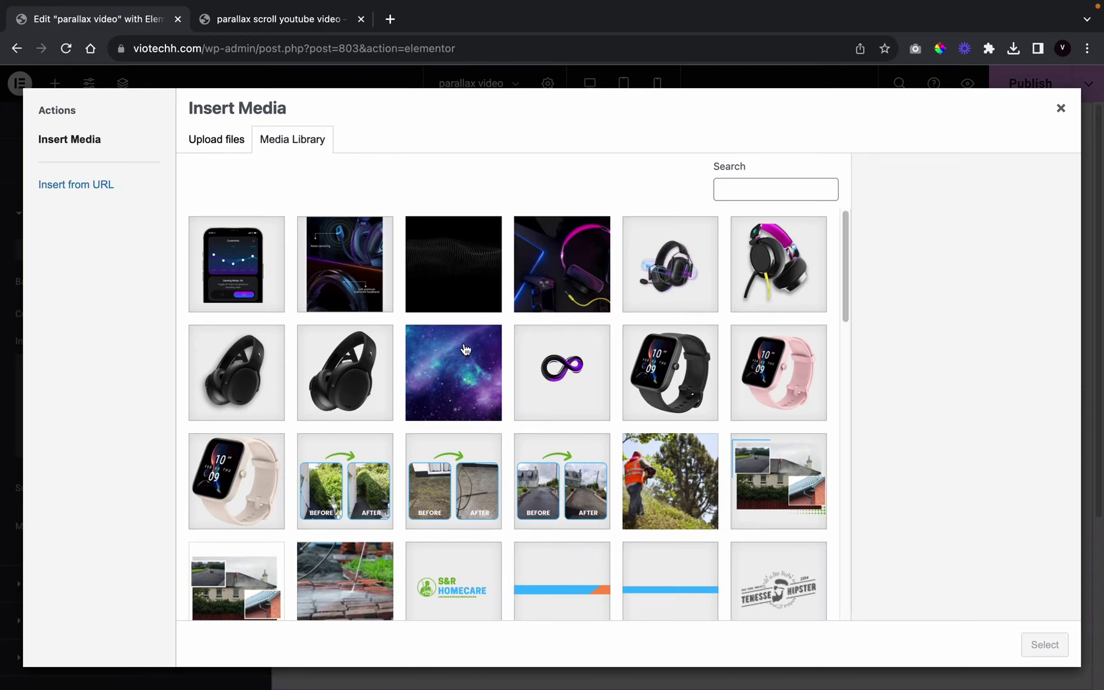
click(465, 349)
click(1044, 643)
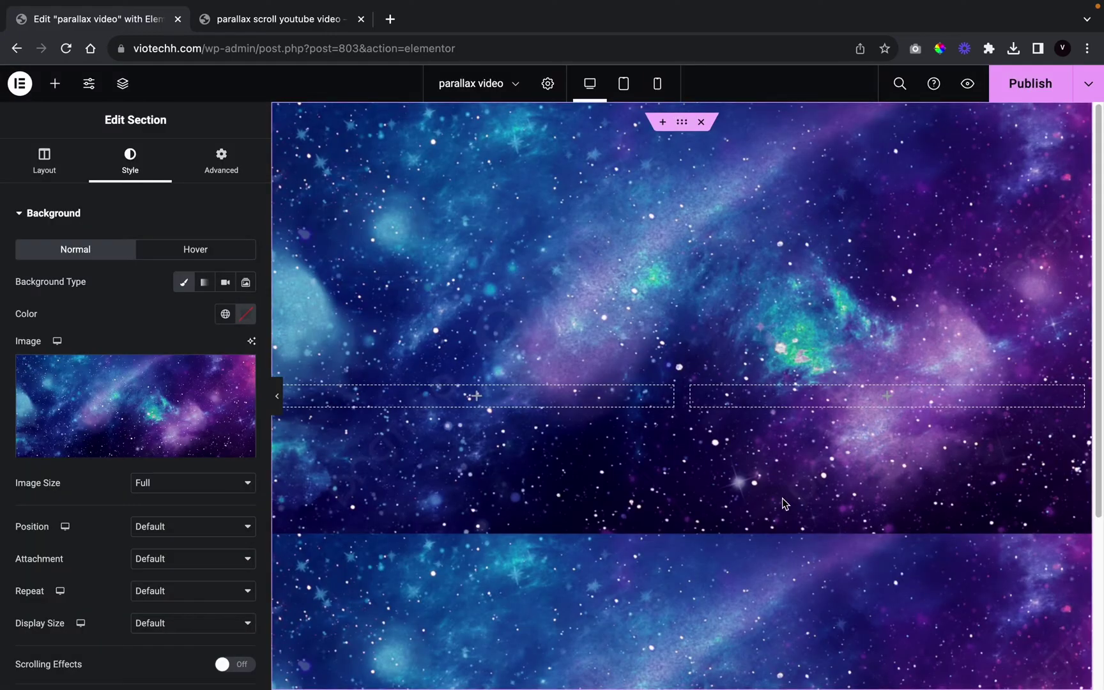
Set the display size of the section's background image to Cover
scroll(129, 541, down, 2)
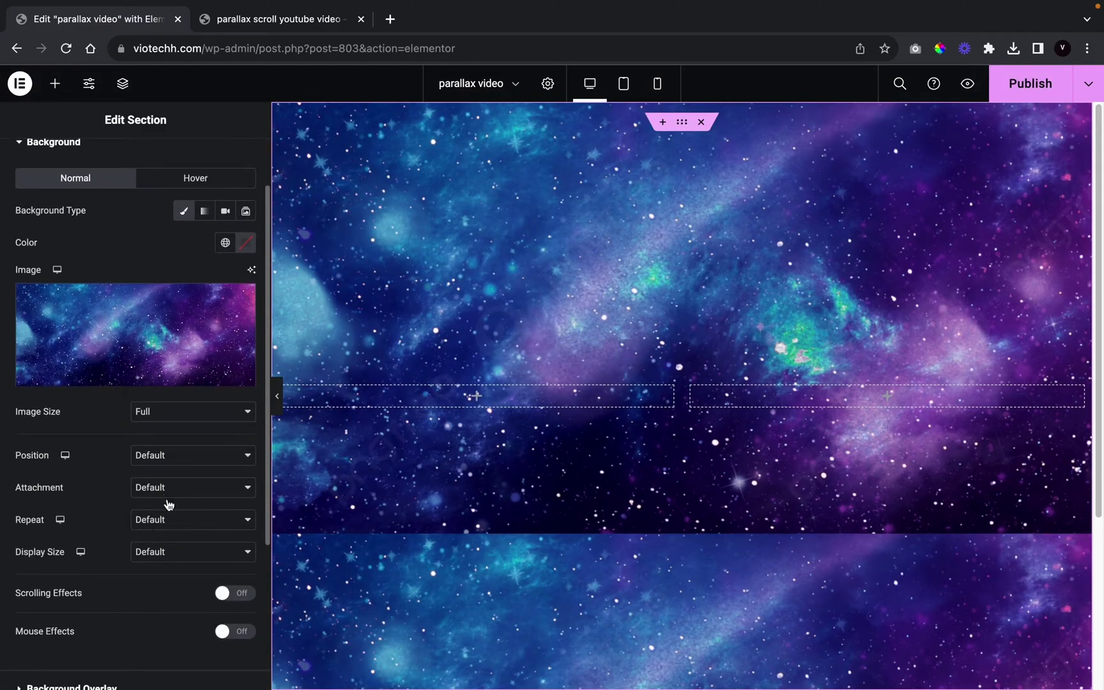
click(154, 550)
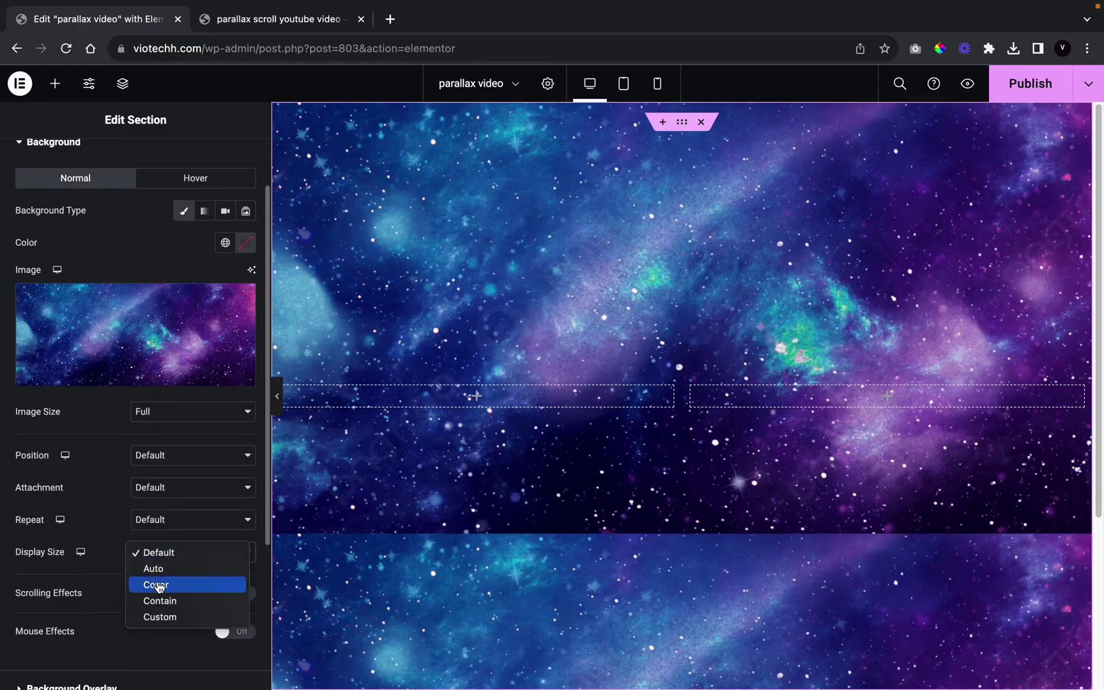
click(157, 582)
Add a gradient background overlay to the section with a black global color as its first color
scroll(173, 509, down, 5)
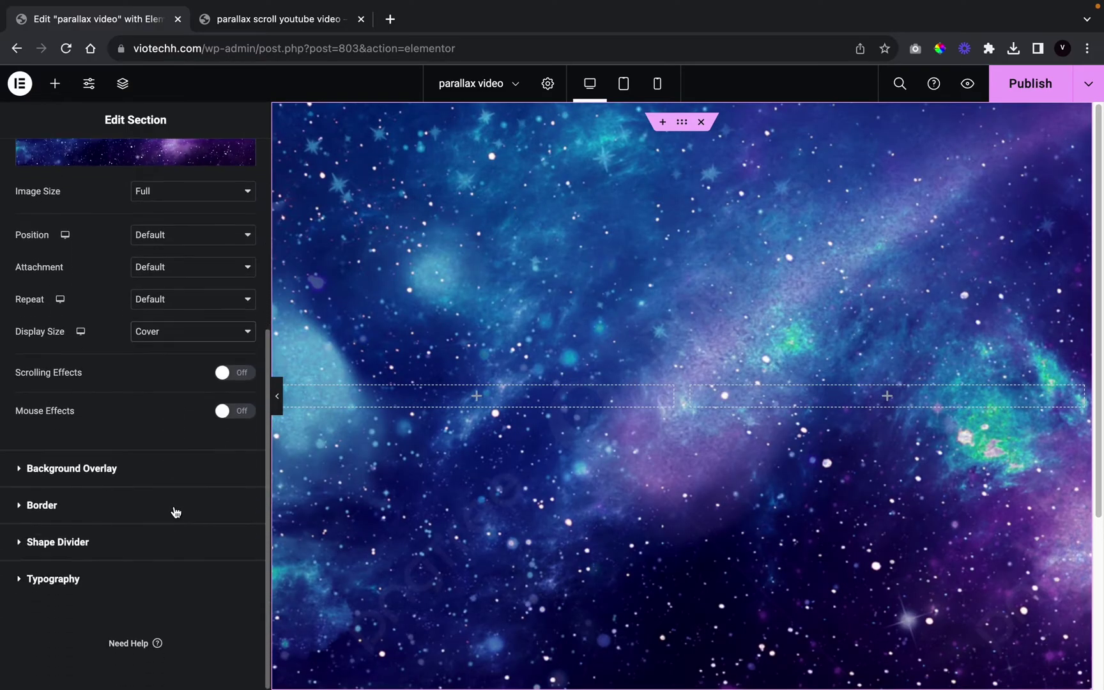
click(108, 466)
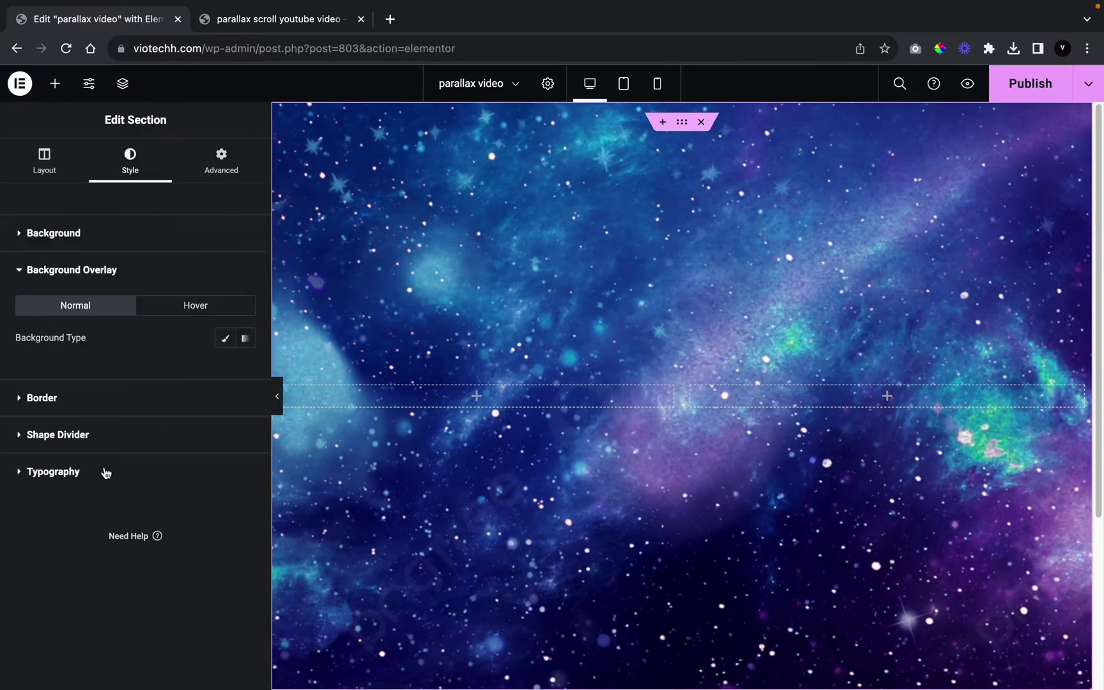
click(241, 340)
click(224, 370)
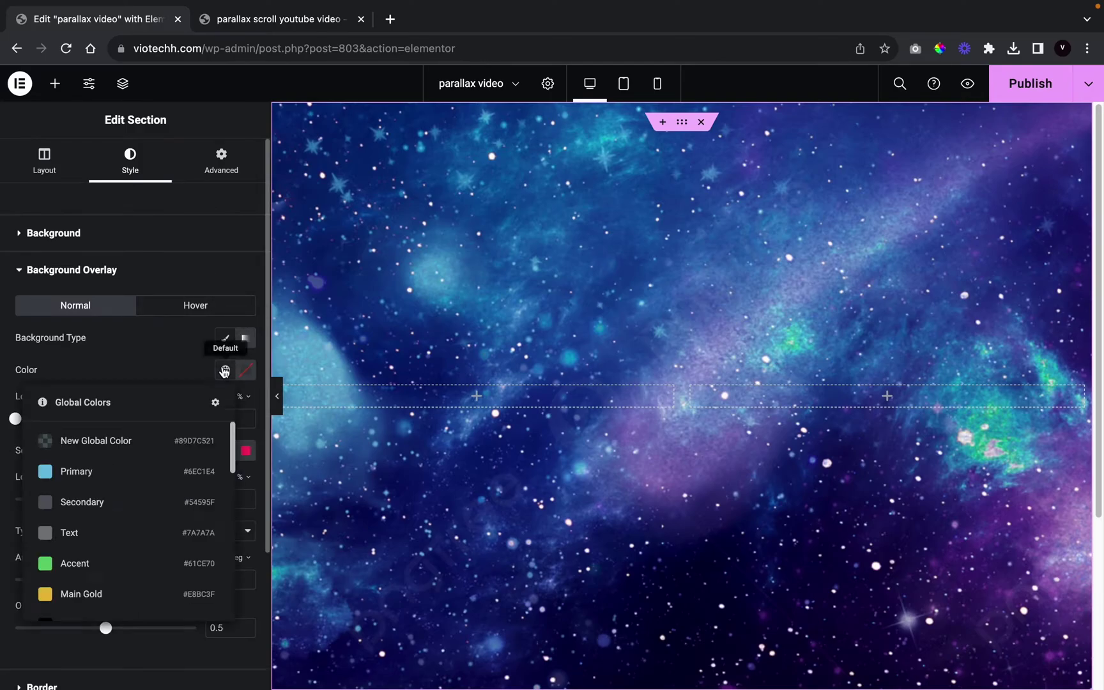
scroll(94, 543, down, 3)
click(104, 471)
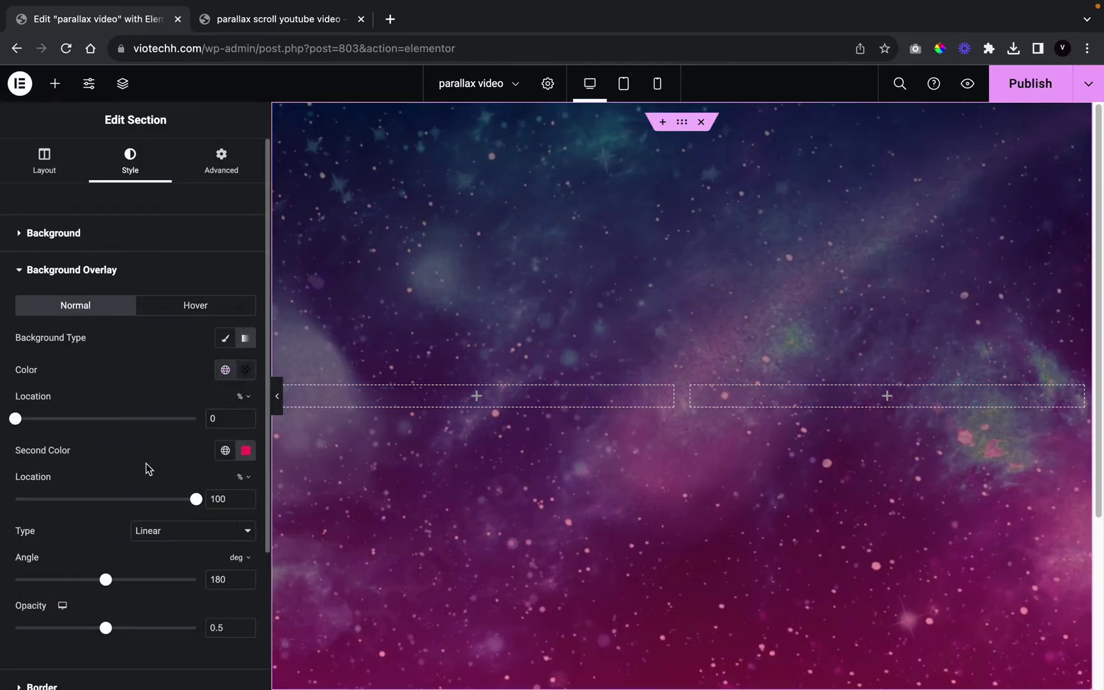
Make the overlay gradient's second color fully transparent black, #00000000
click(244, 451)
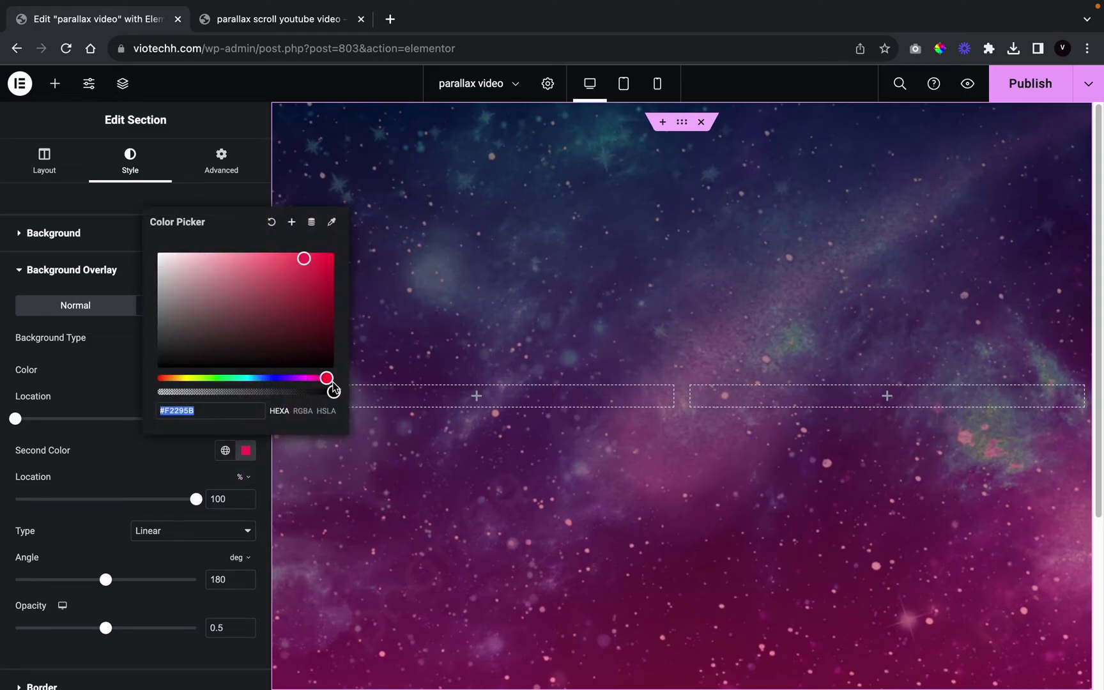
drag(305, 267, 106, 424)
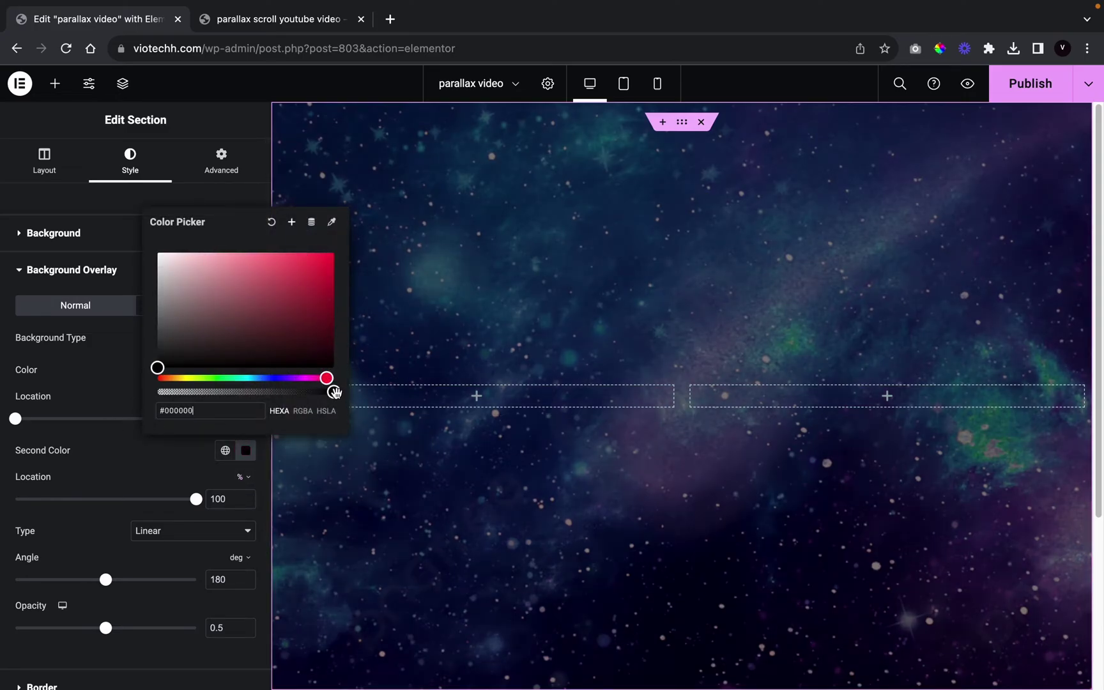
drag(334, 391, 51, 397)
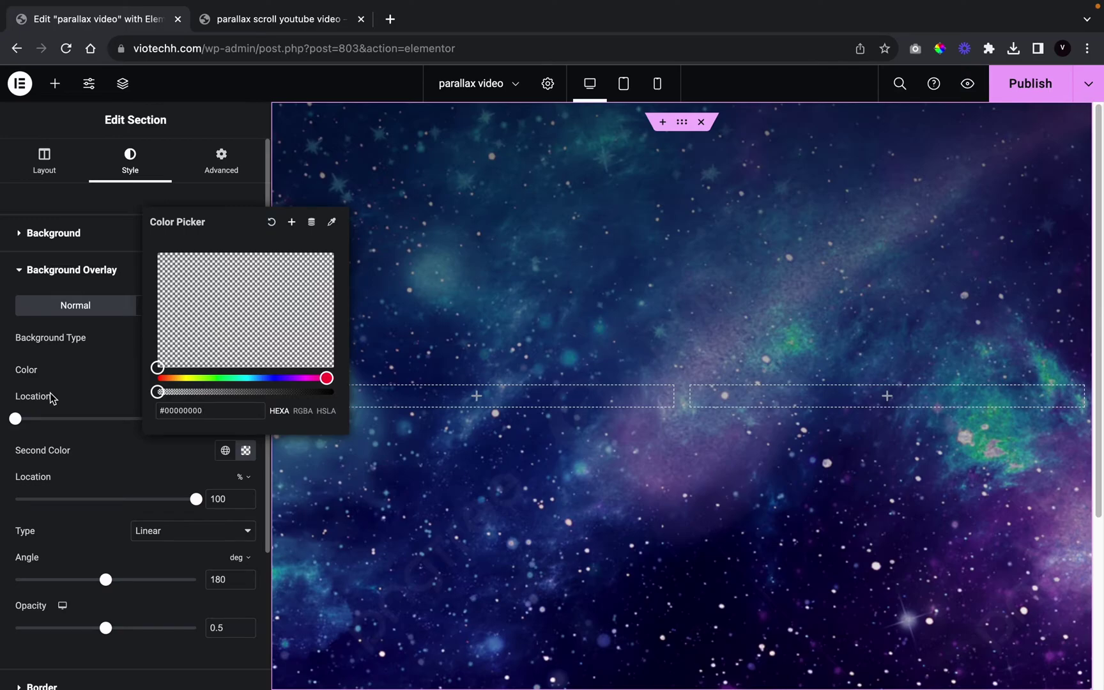
click(74, 409)
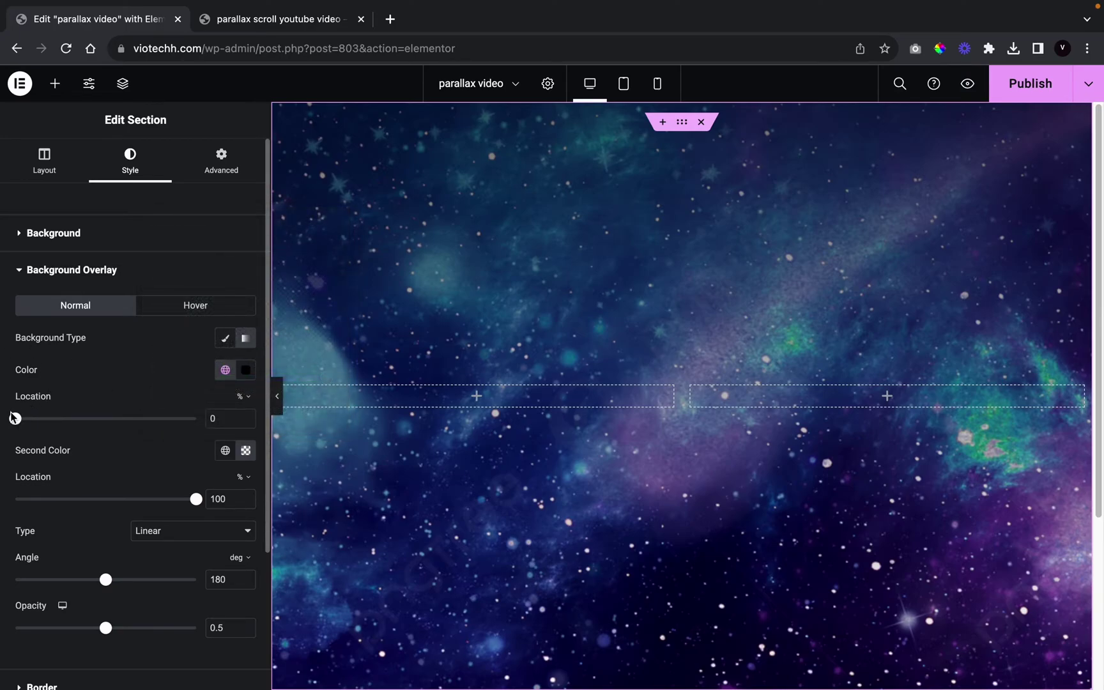
Adjust the overlay gradient to a first-color location of 55%, an opacity of 1 and an angle of 62 degrees
mouse_move(16, 419)
mouse_down()
mouse_move(40, 421)
mouse_move(19, 419)
mouse_up()
click(47, 419)
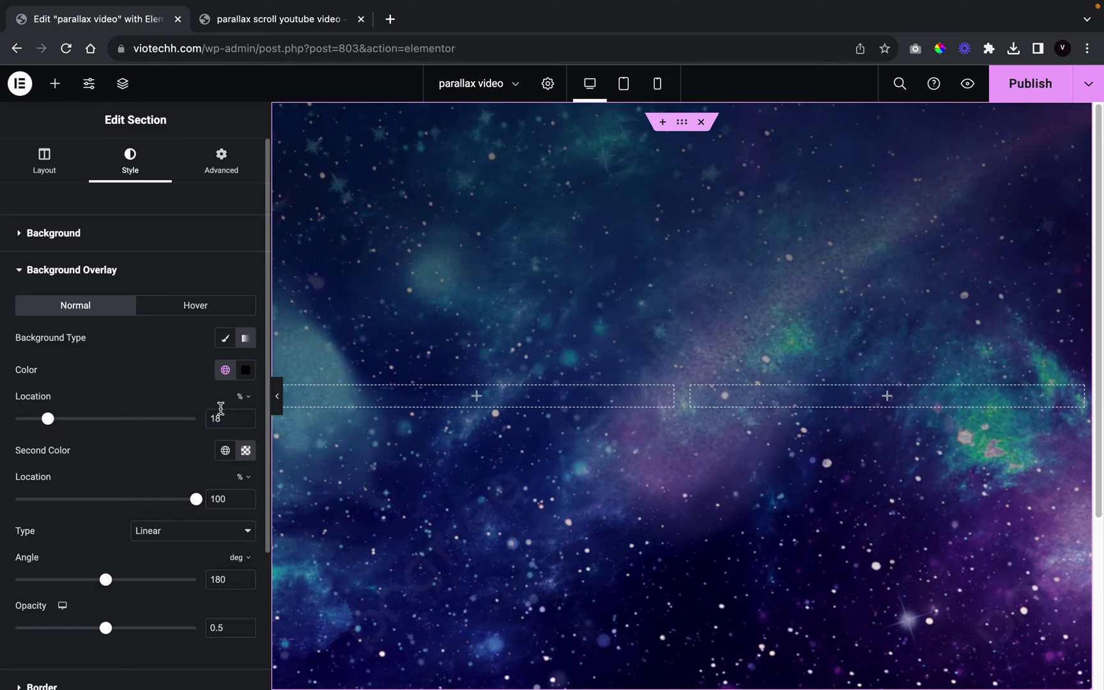
drag(245, 422, 246, 421)
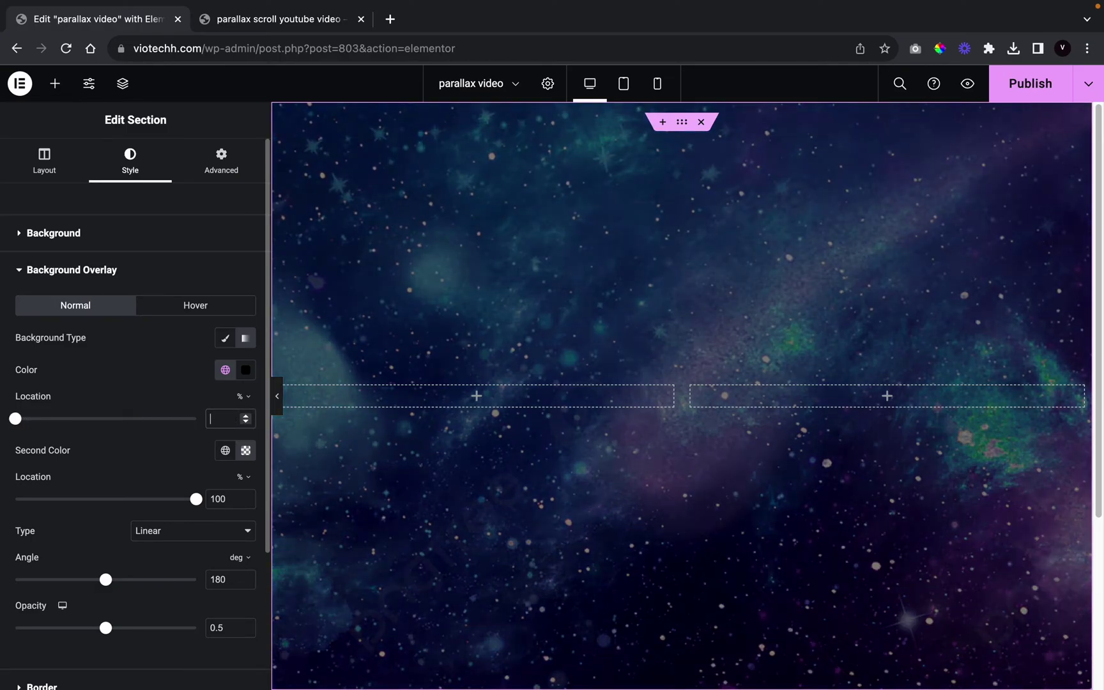
text(55)
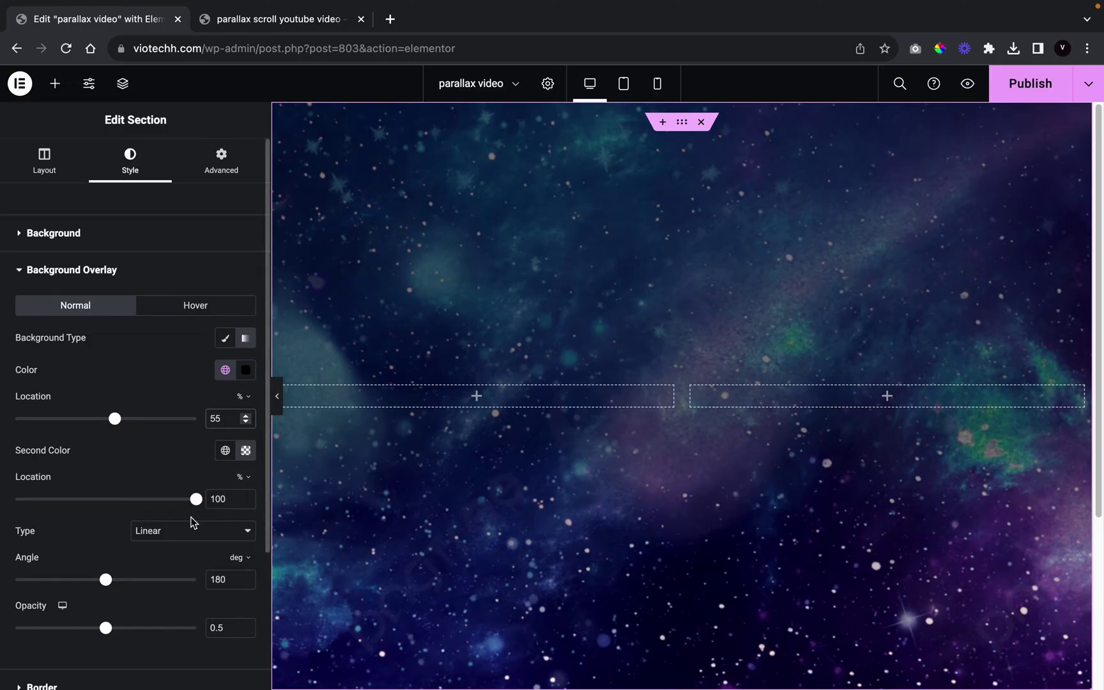
drag(105, 628, 215, 631)
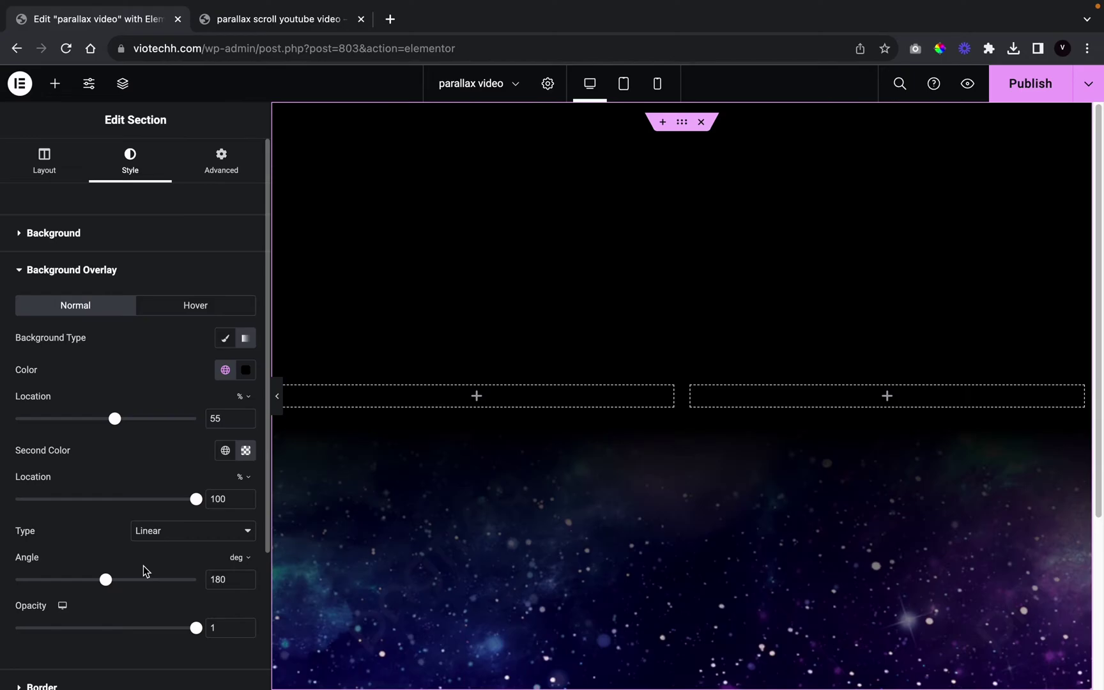
drag(105, 582, 47, 597)
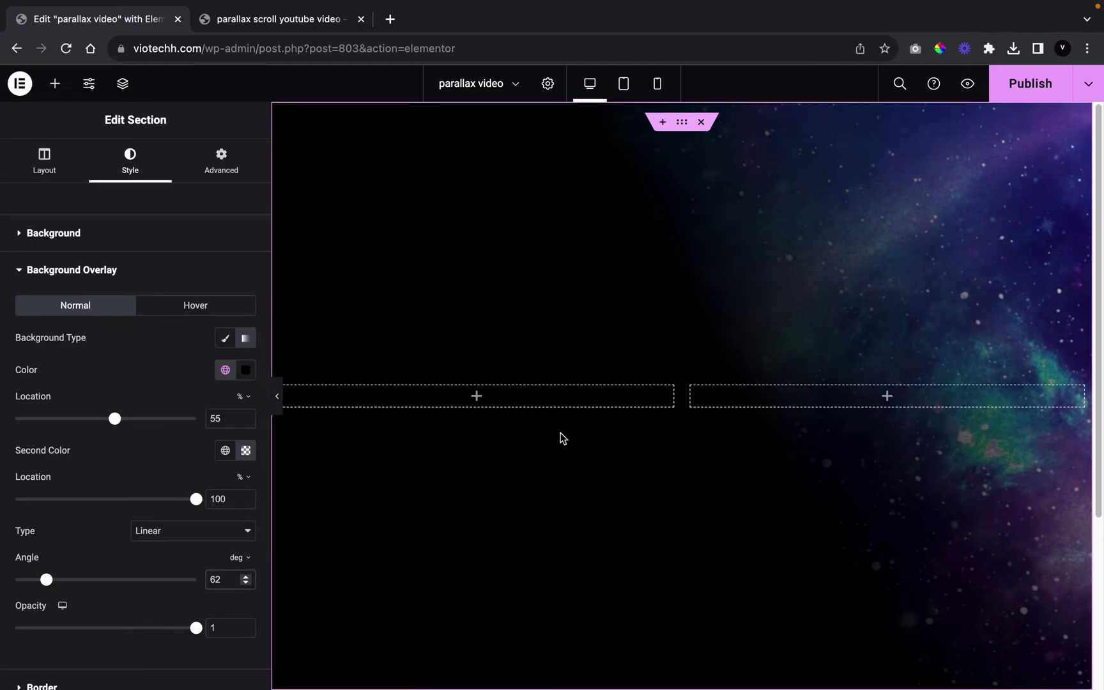
Add a Heading widget to the left column with the text "IMMERSE YOURSELF IN THE GAME" copied from the finished page
click(55, 84)
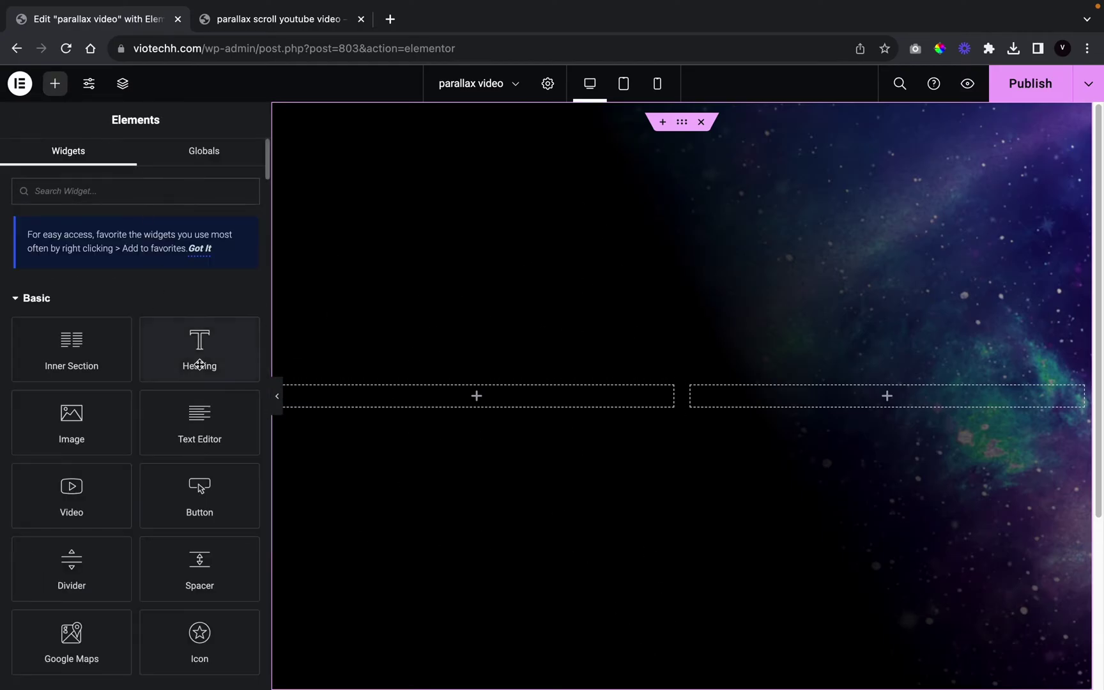
drag(201, 360, 500, 402)
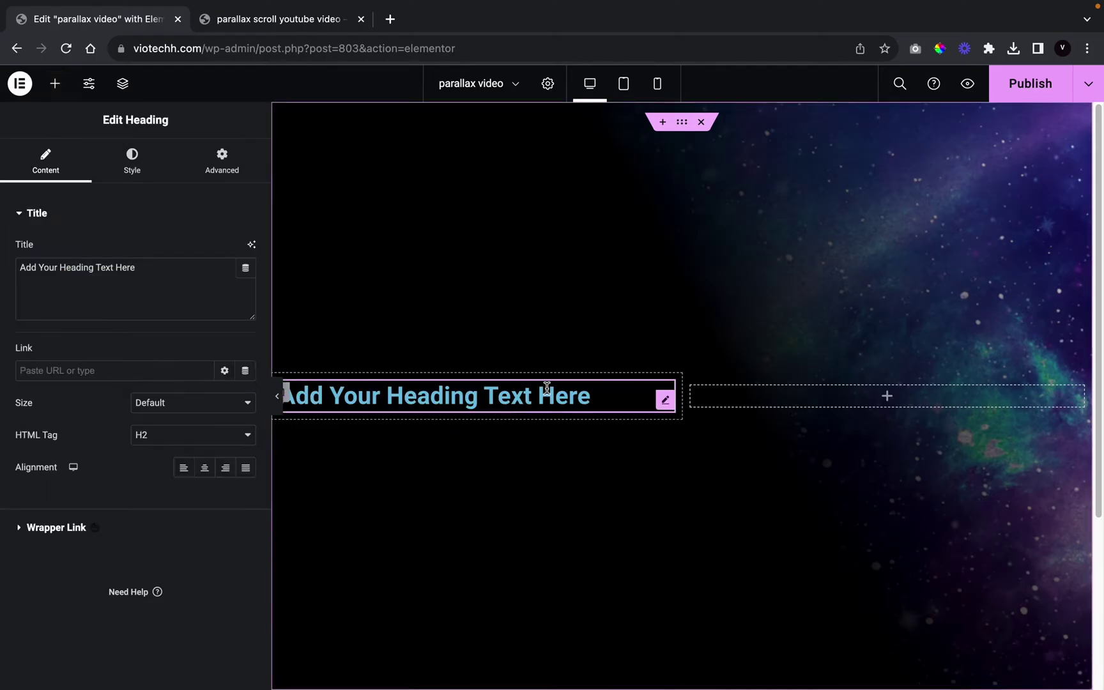
click(262, 20)
drag(45, 237, 407, 452)
key(ctrl+c)
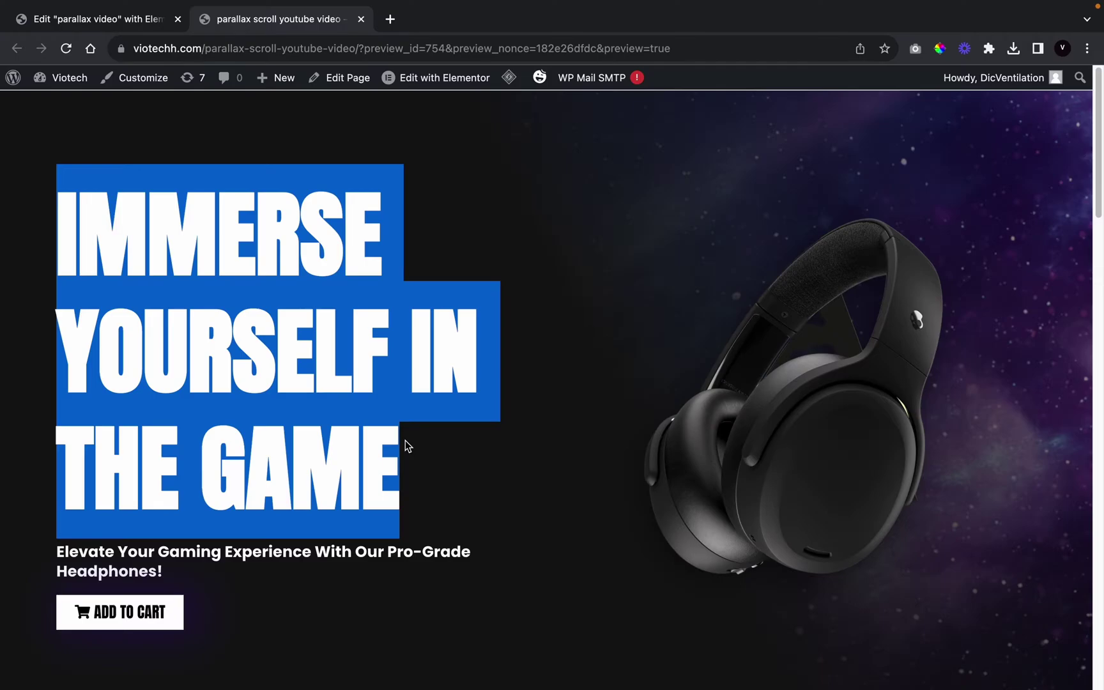
click(144, 20)
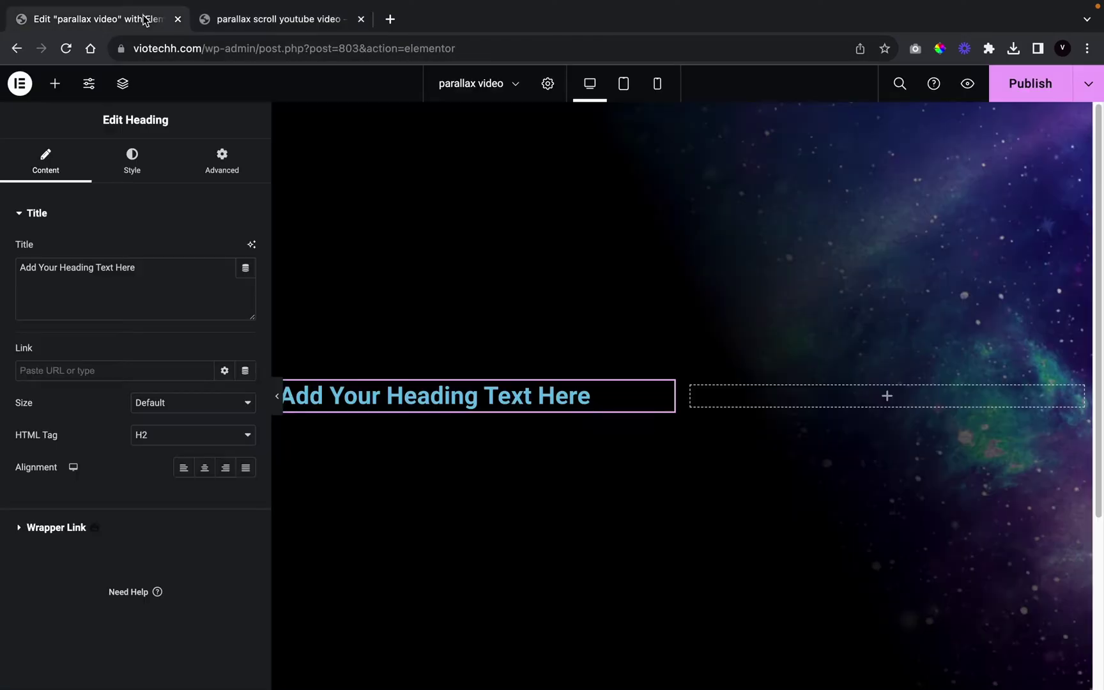
triple_click(106, 271)
key(ctrl+v)
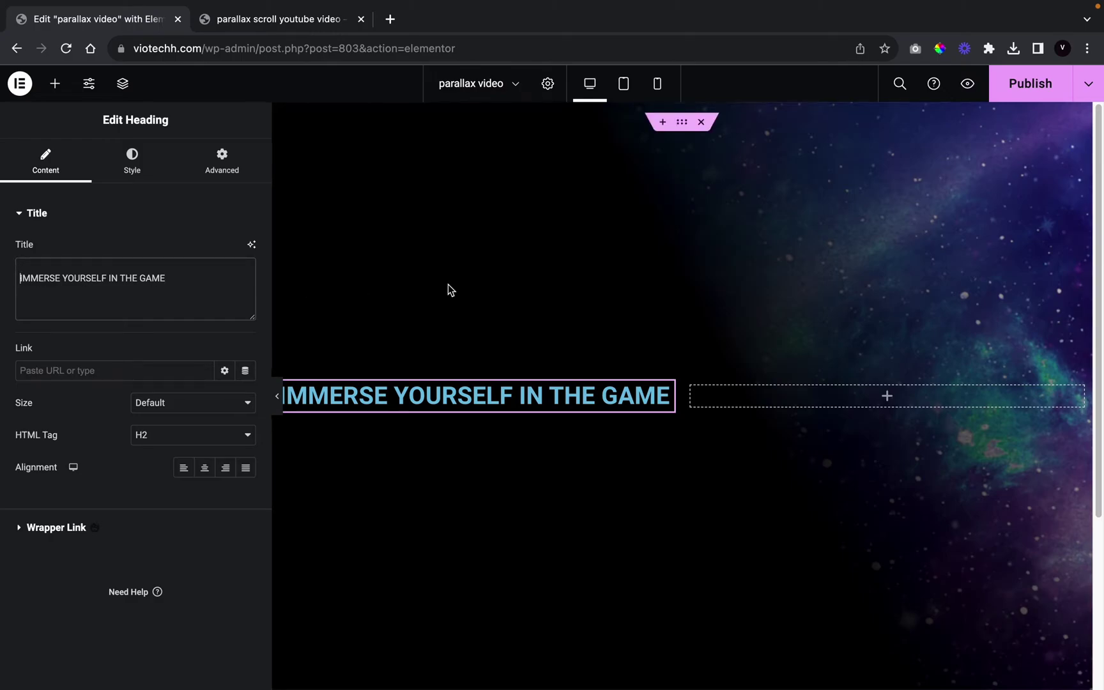
Remove the blank line above the heading text and set the heading's text color to a white global color
key(BackSpace)
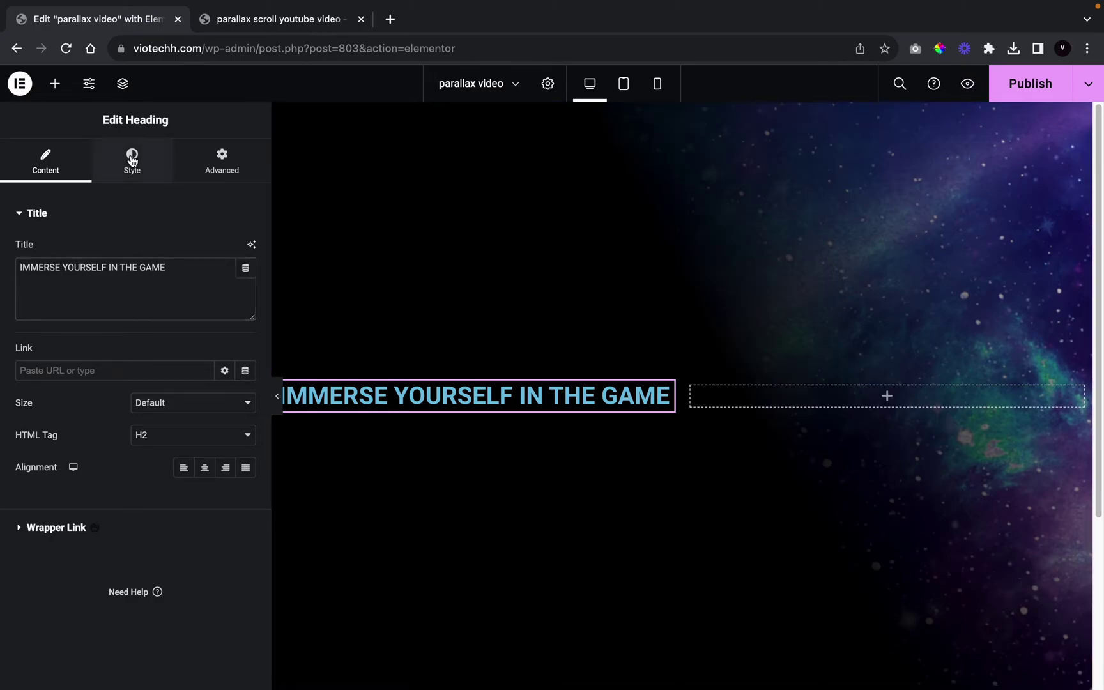
click(131, 159)
click(224, 249)
scroll(137, 470, down, 3)
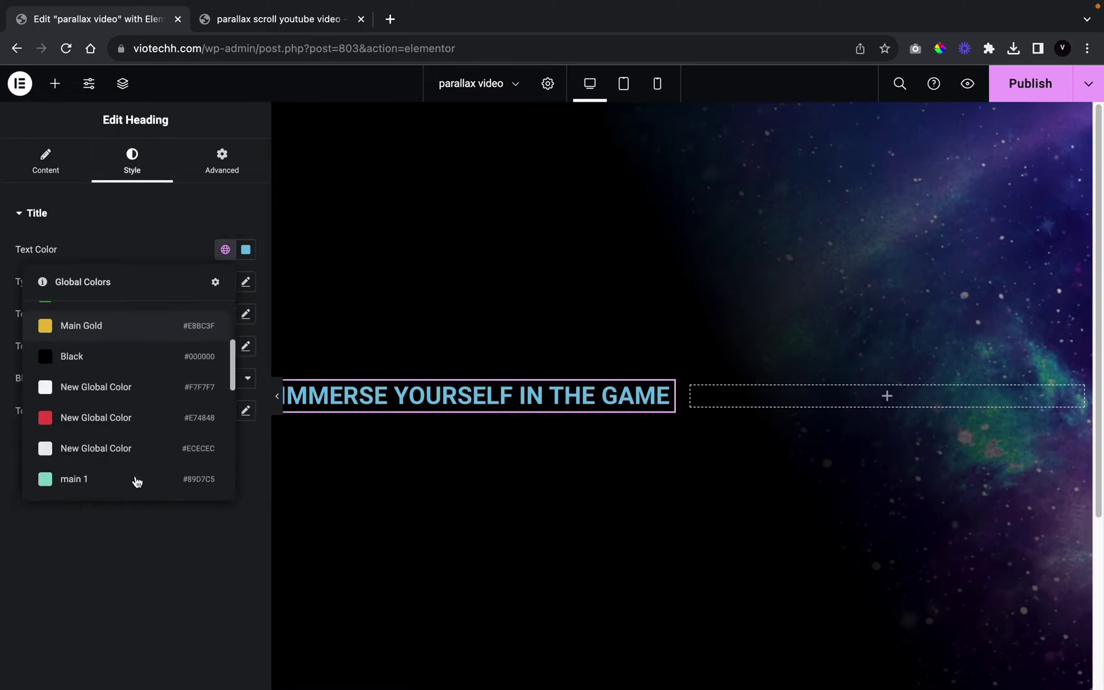
scroll(128, 456, down, 5)
click(154, 383)
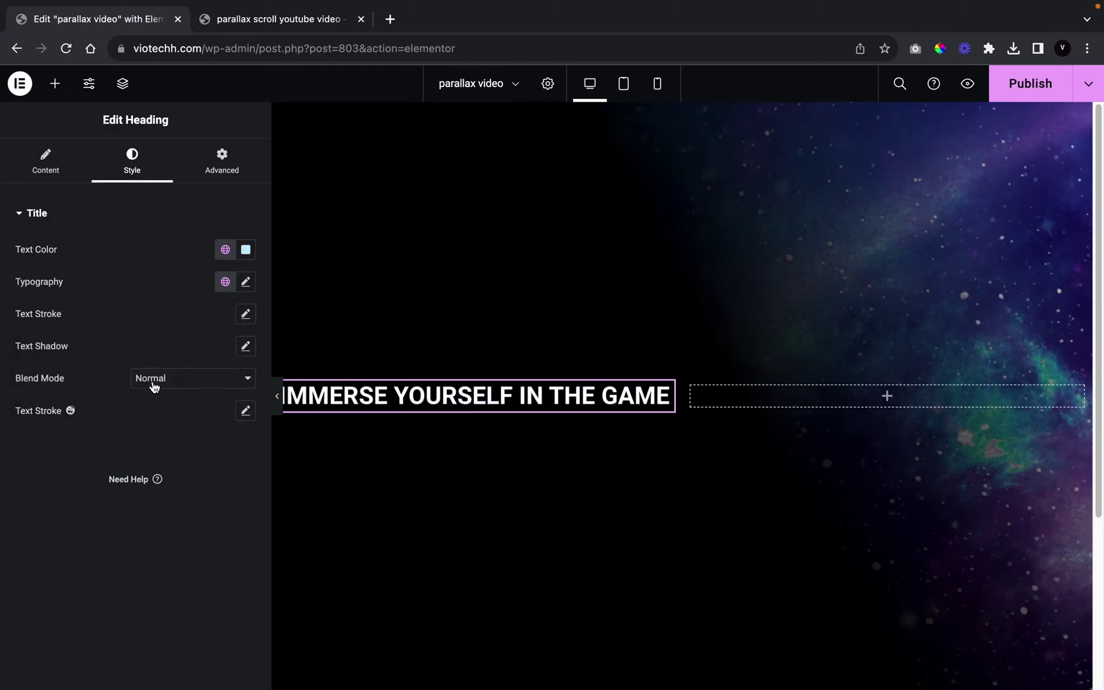
Change the heading's font family to Anton
click(245, 282)
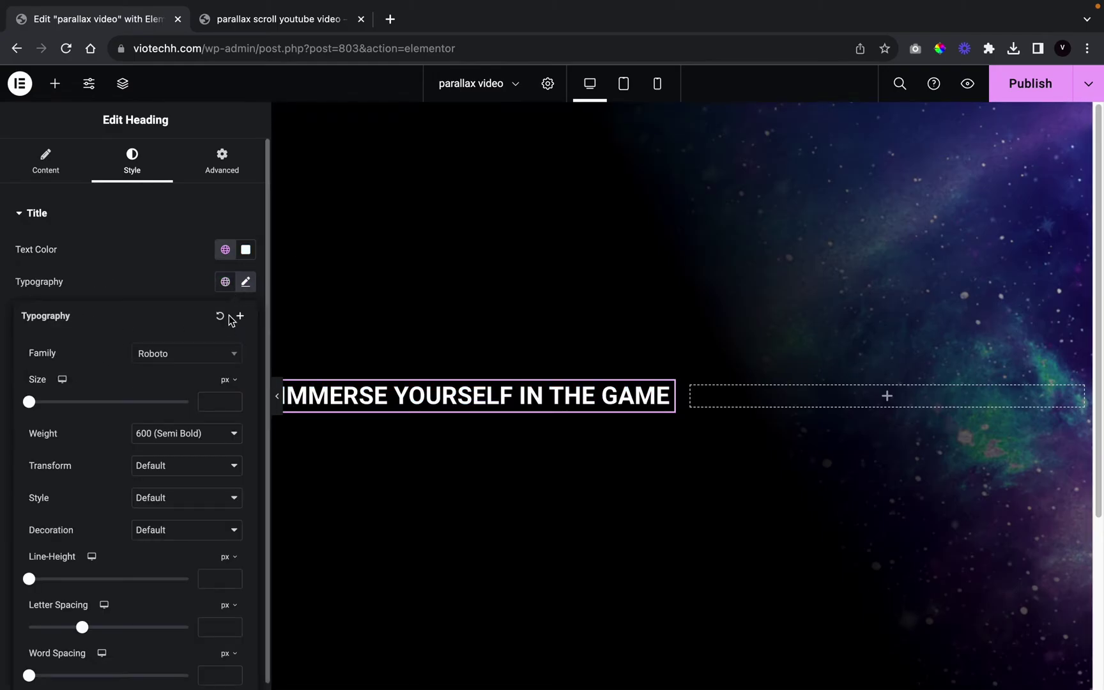
click(200, 363)
text(anton)
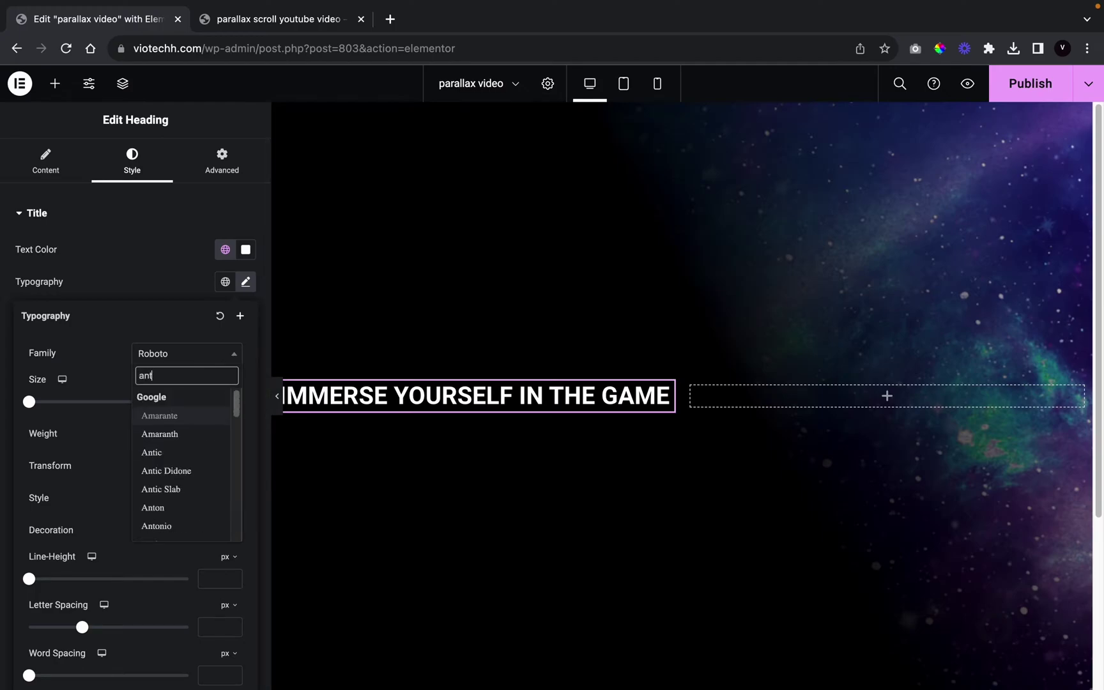
click(160, 416)
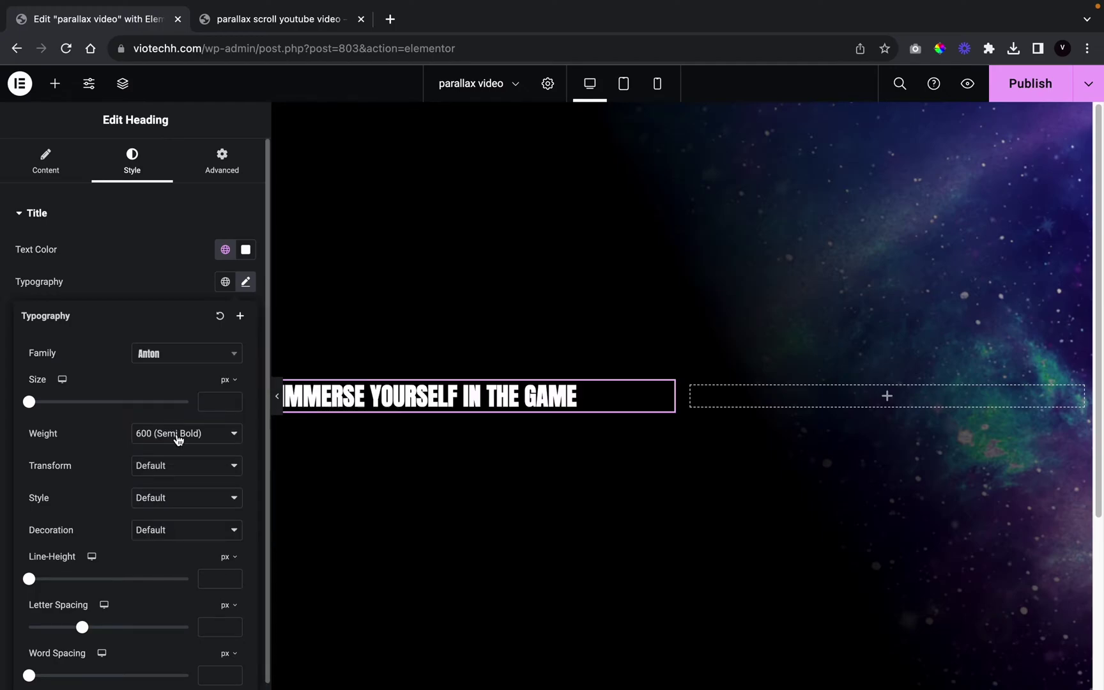
Set the heading's font size to 107 px and its text transform to Uppercase
click(177, 436)
click(98, 439)
click(201, 402)
text(107)
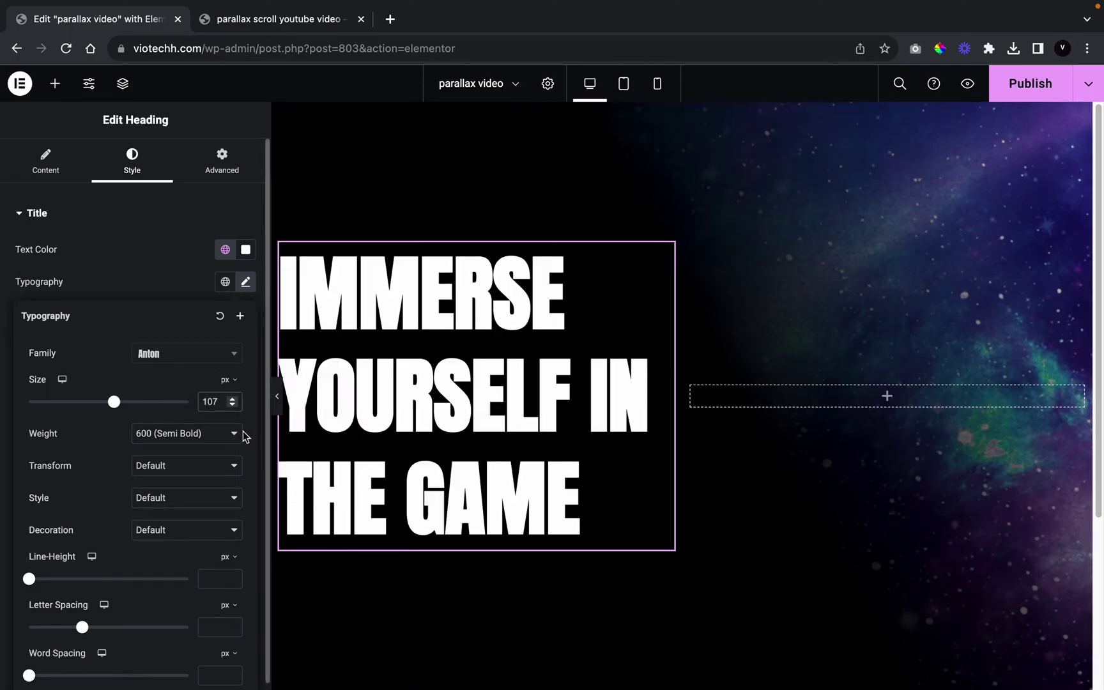
click(167, 471)
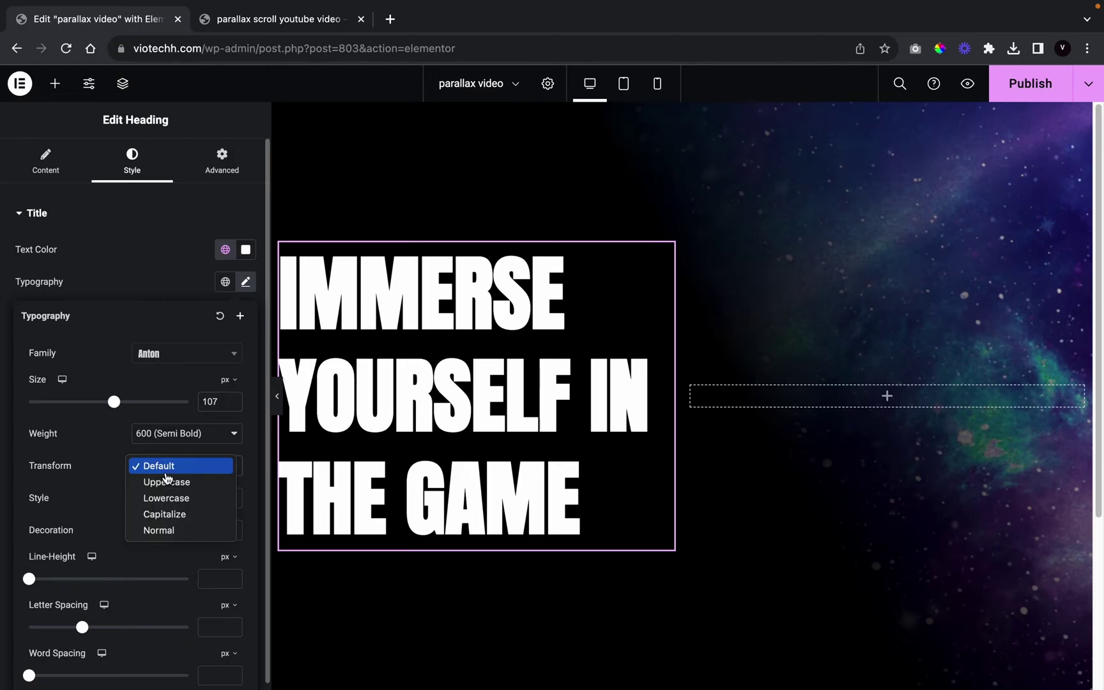
click(557, 345)
click(150, 256)
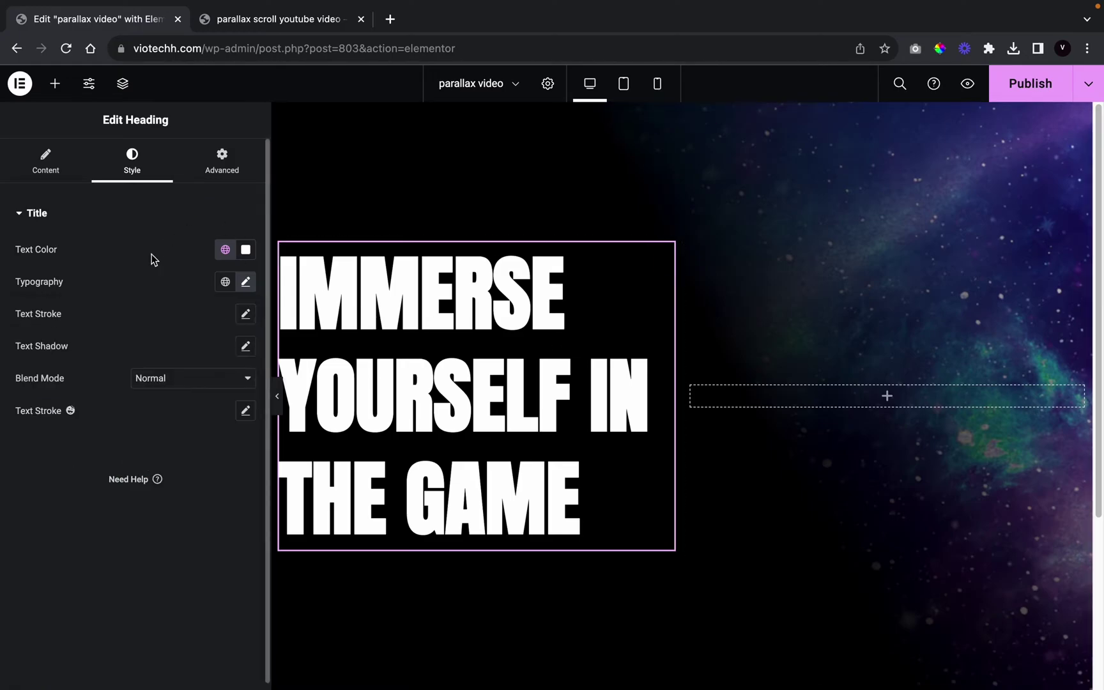
Enlarge the heading's font size to 122 px, checking the layout at full width before and after the change
click(281, 400)
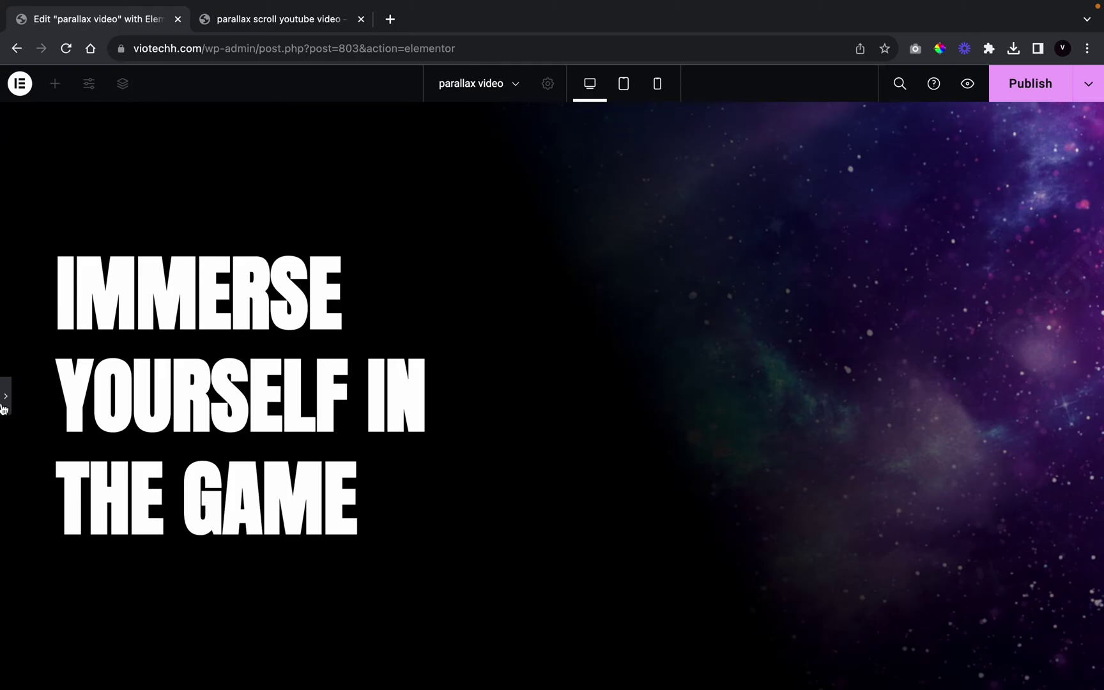
click(3, 408)
click(247, 285)
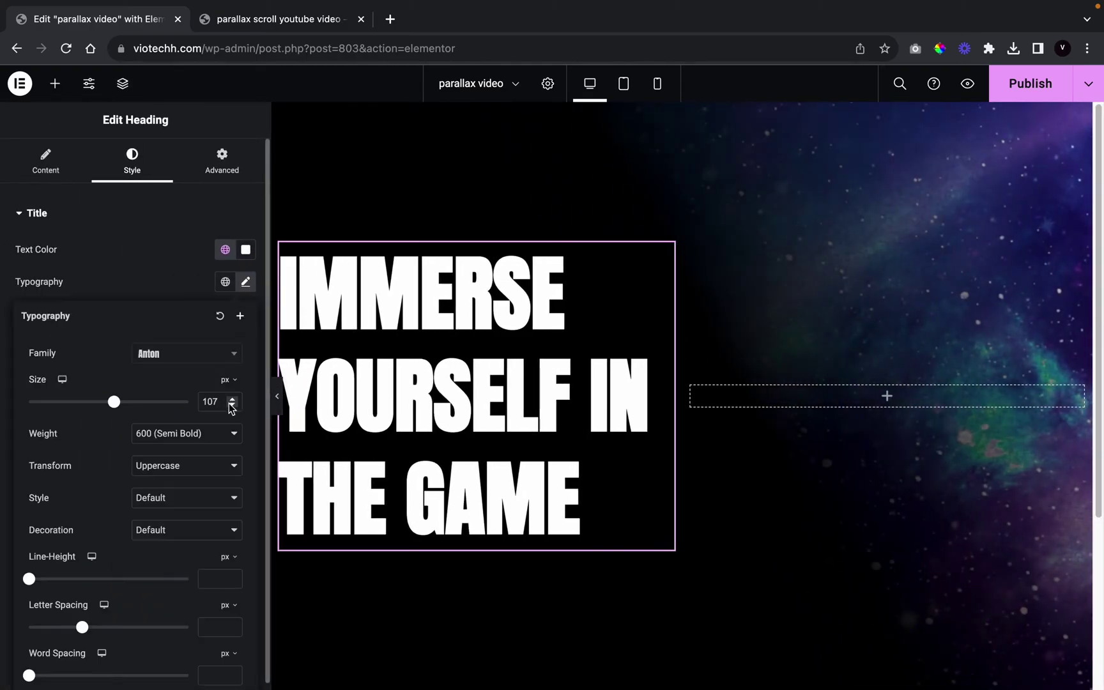
key(BackSpace)
key(BackSpace)
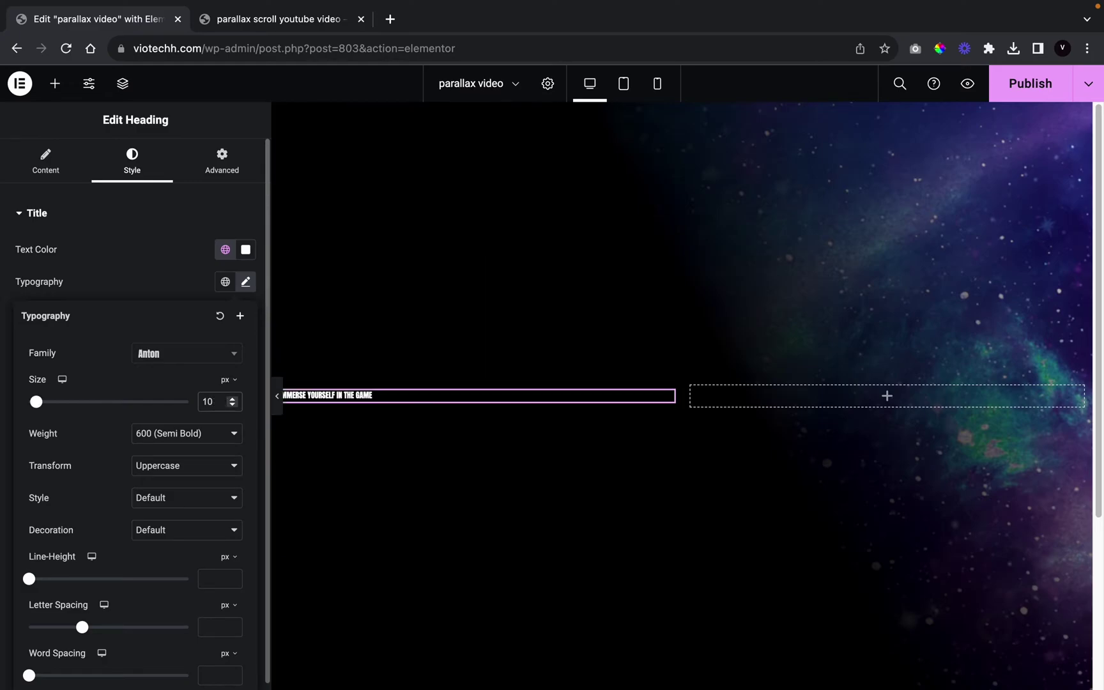
text(22)
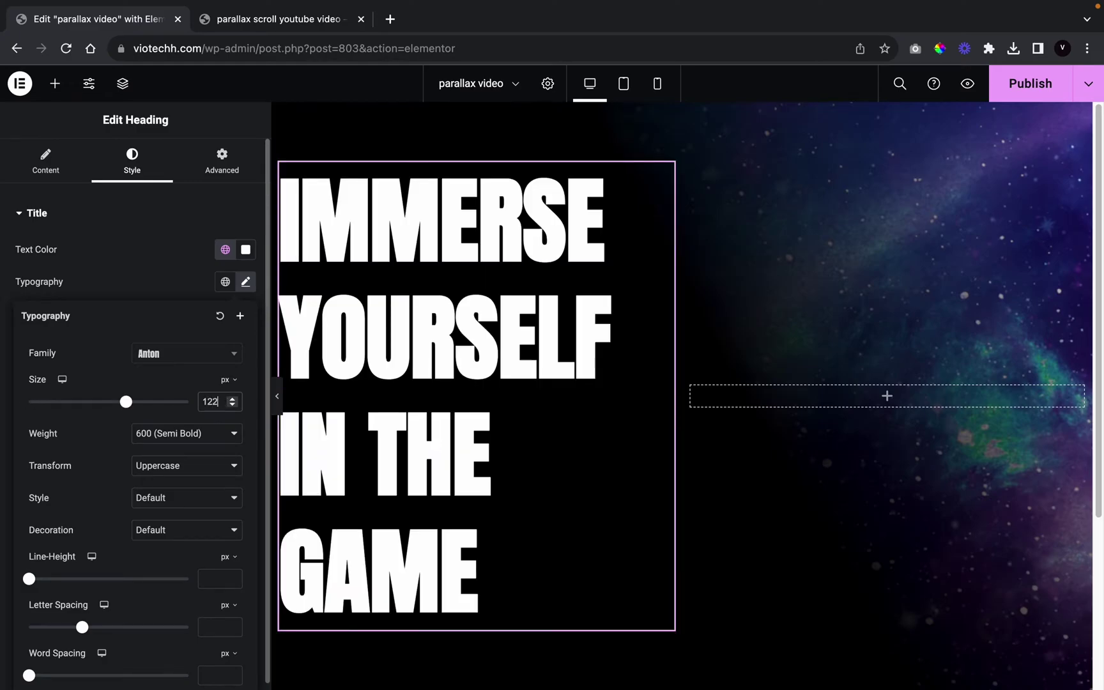
click(277, 396)
click(4, 412)
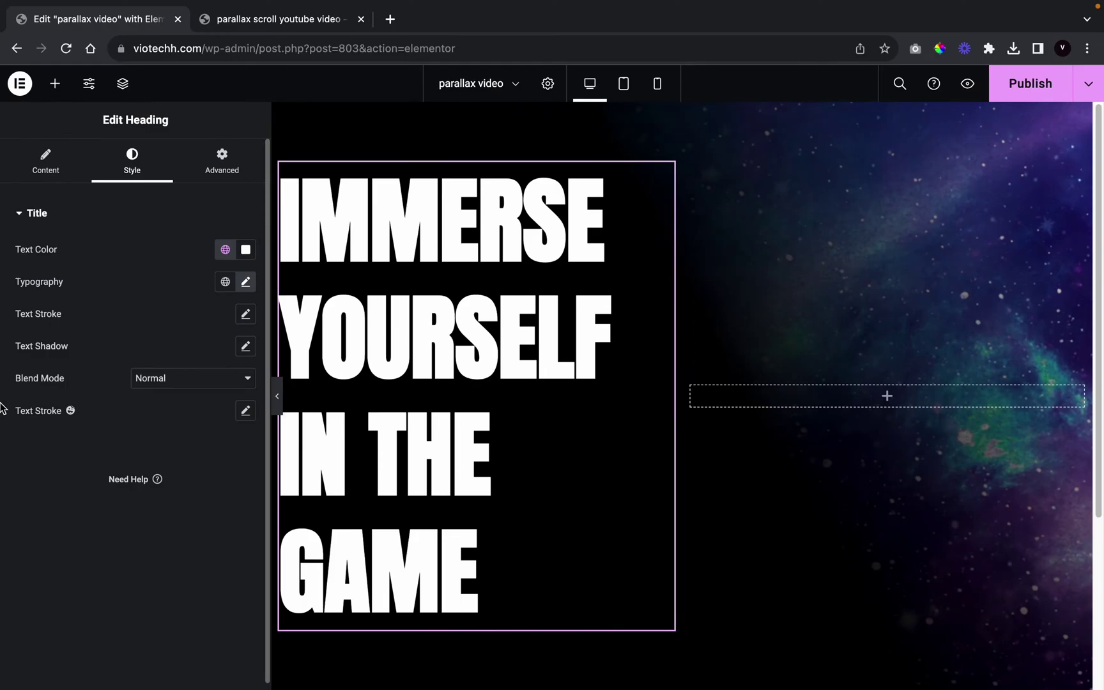
Add a Text Editor widget below the heading
click(55, 85)
scroll(383, 415, down, 4)
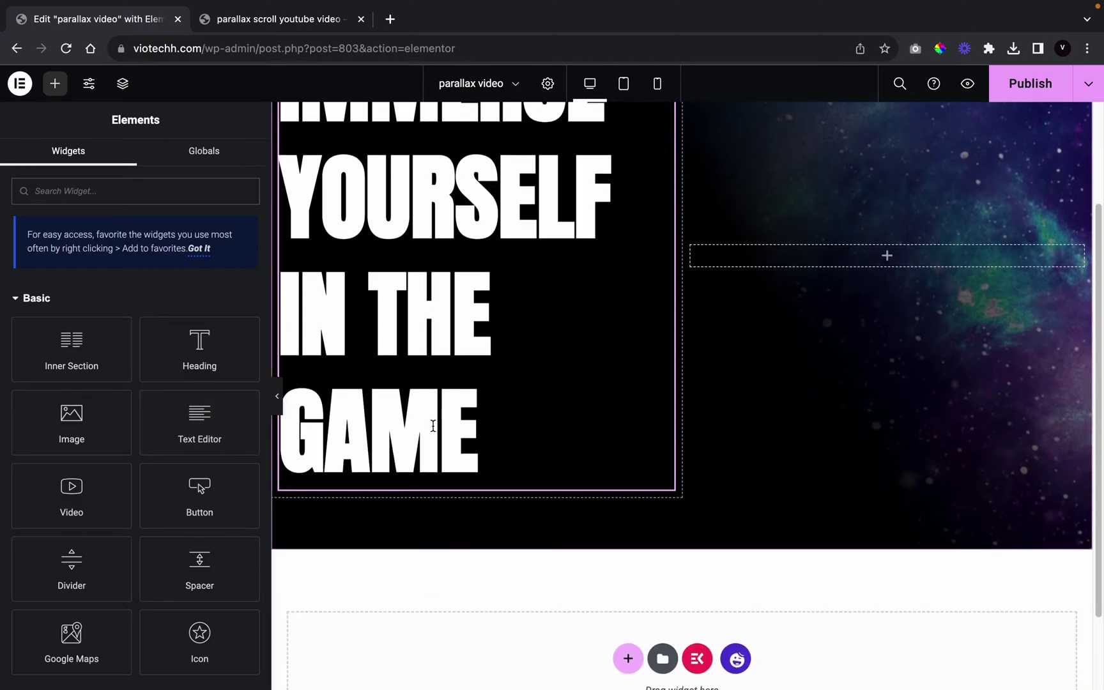
drag(234, 424, 382, 415)
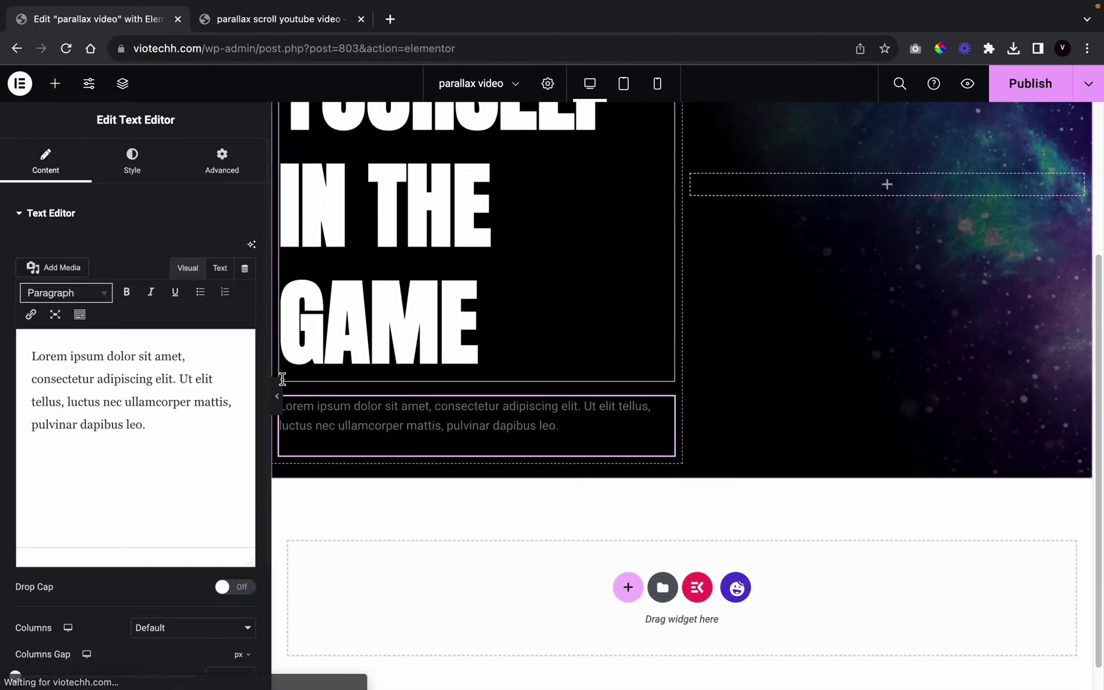
Replace the placeholder paragraph with "Elevate Your Gaming Experience With Our Pro-Grade Headphones!" copied from the finished page
click(262, 23)
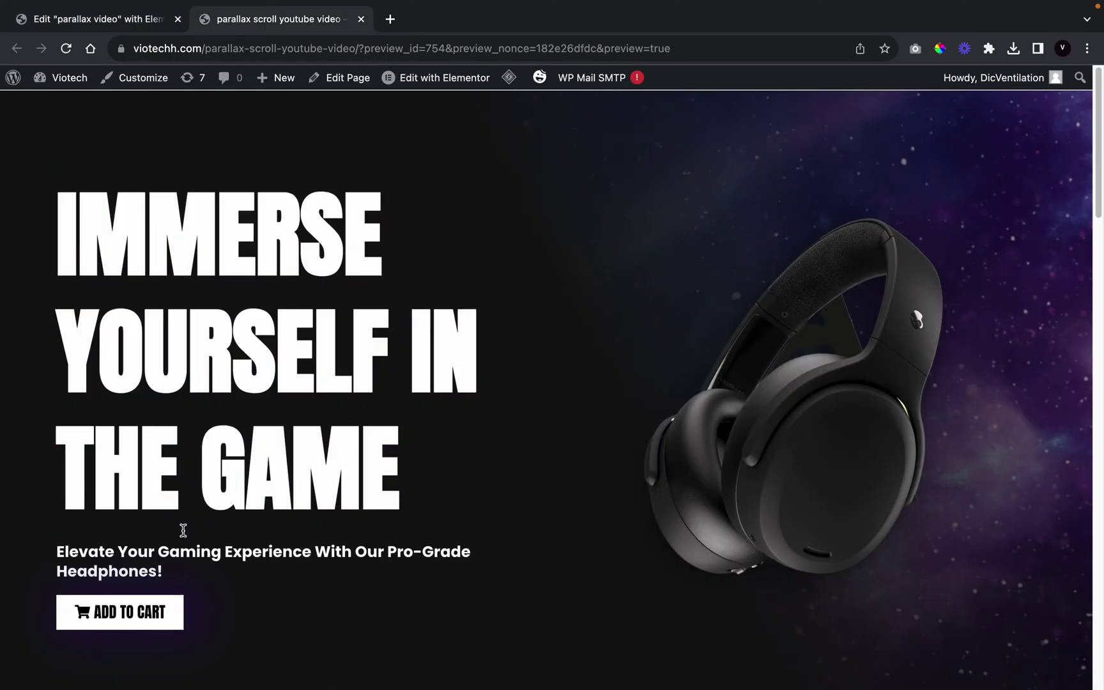
triple_click(182, 557)
key(super+c)
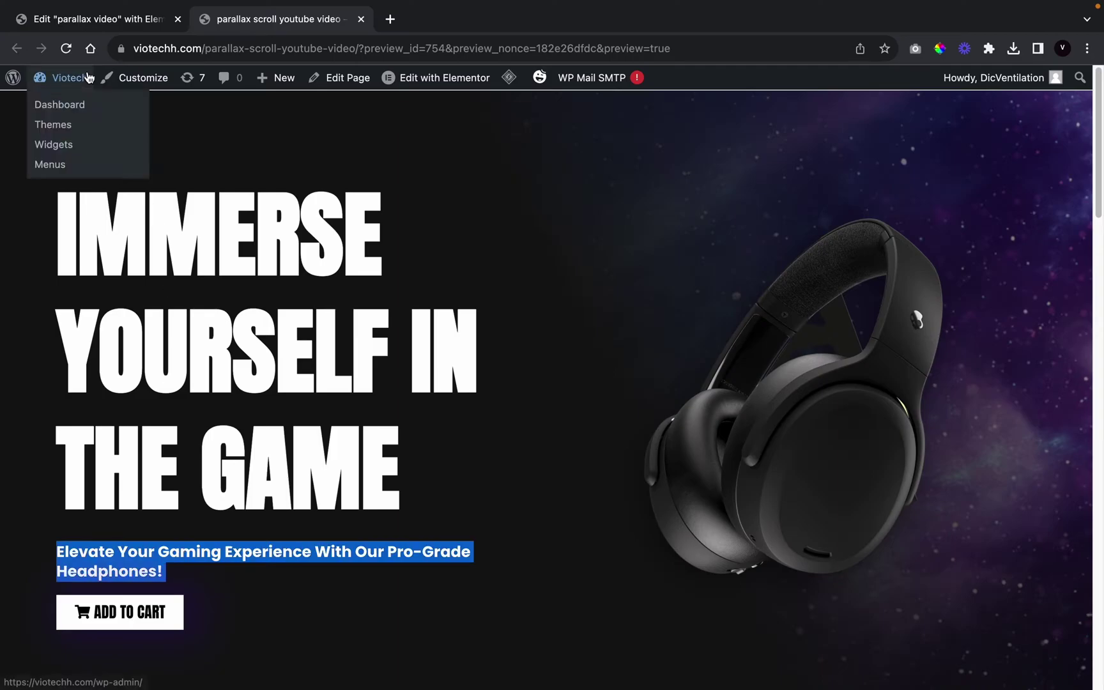
click(98, 26)
click(158, 419)
key(super+a)
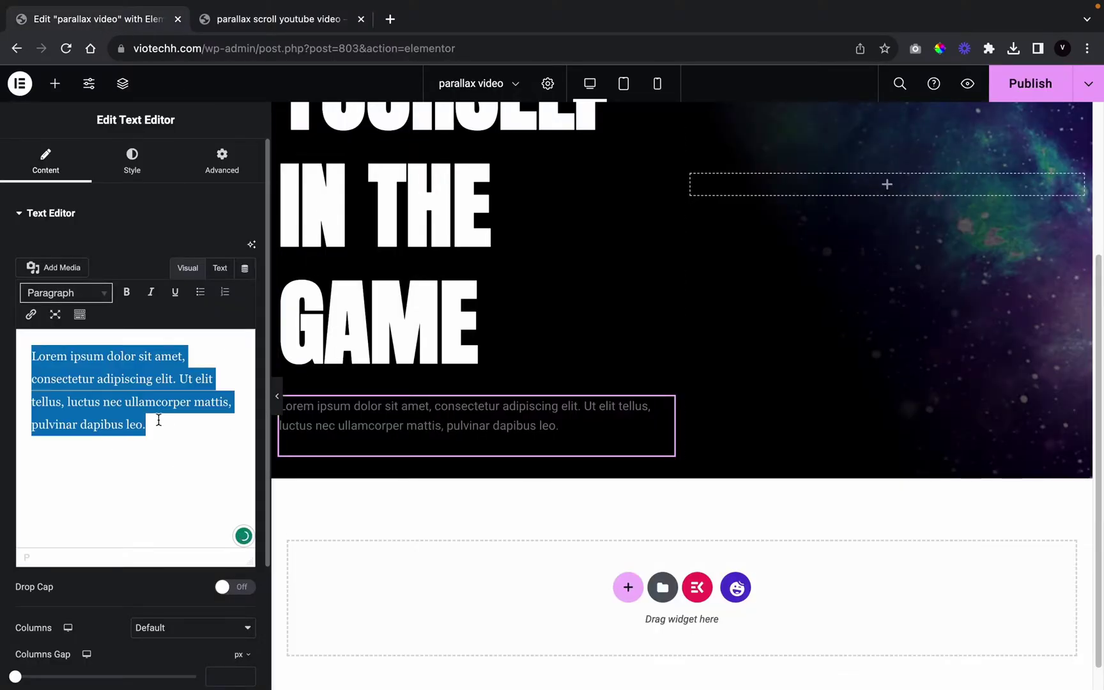
key(super+v)
Set the paragraph's text color to the white global color Theme Color 6
click(148, 176)
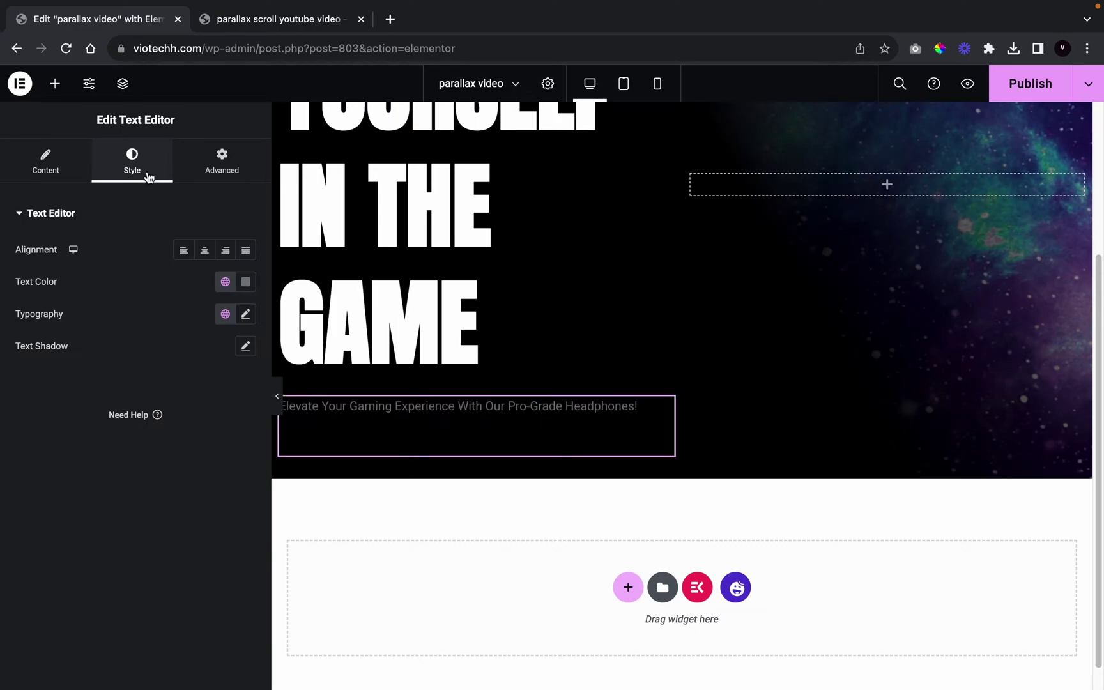
click(224, 281)
scroll(153, 488, down, 5)
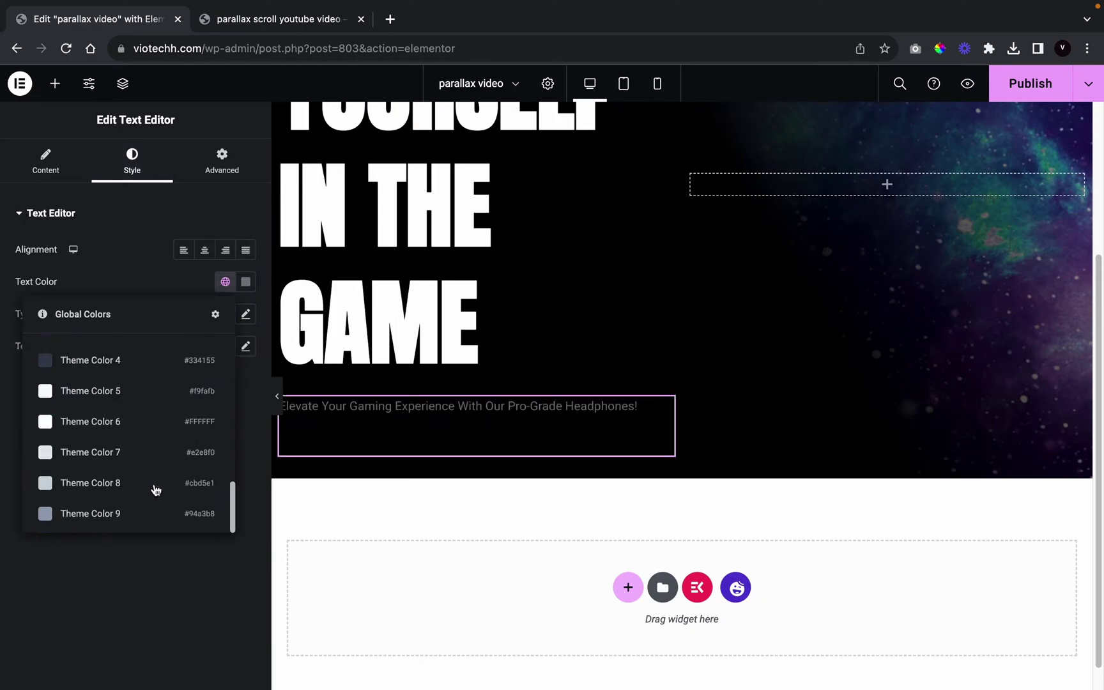
click(149, 434)
Set the paragraph's typography to Poppins with weight 600 (Semi Bold) and the Capitalize transform
click(245, 313)
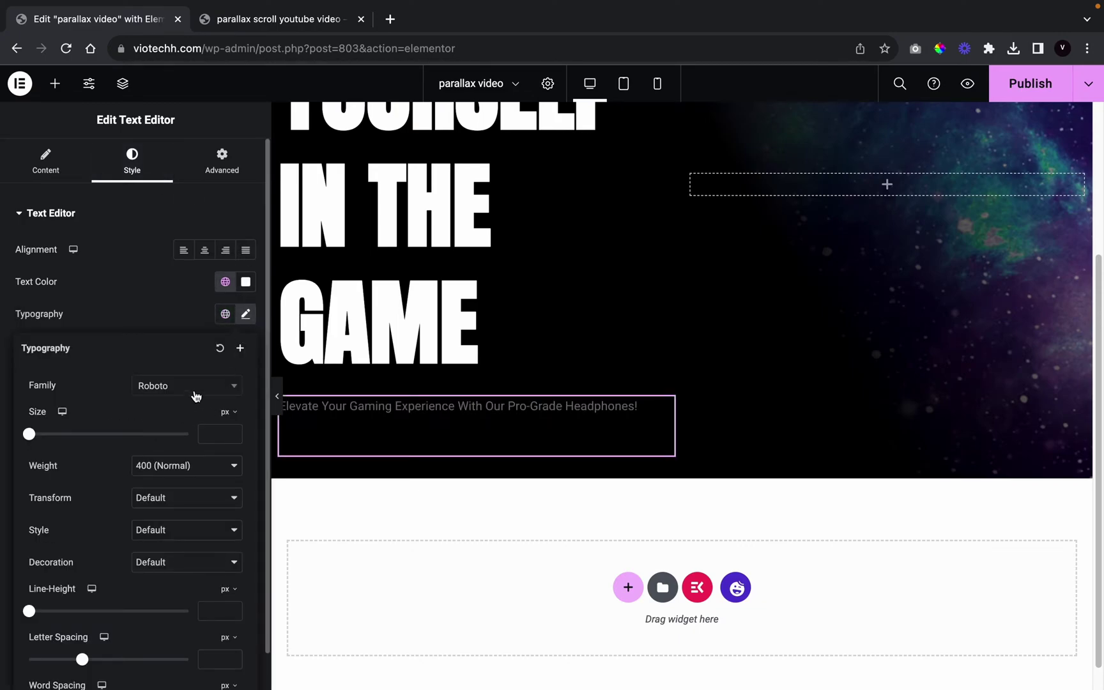
click(192, 389)
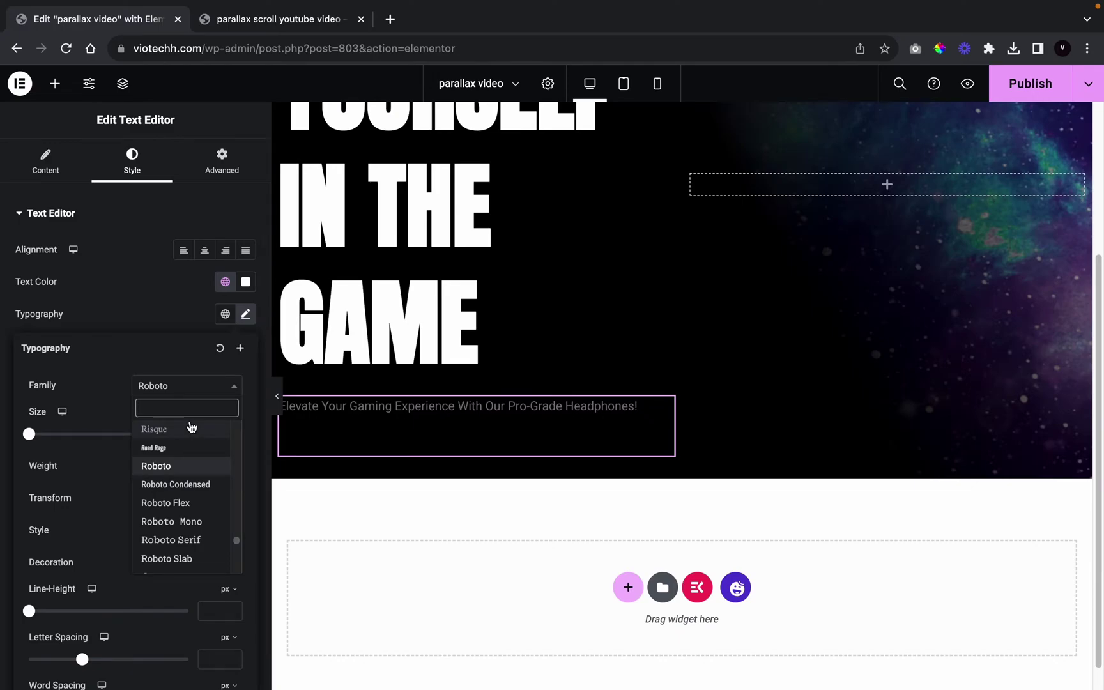
text(poppin)
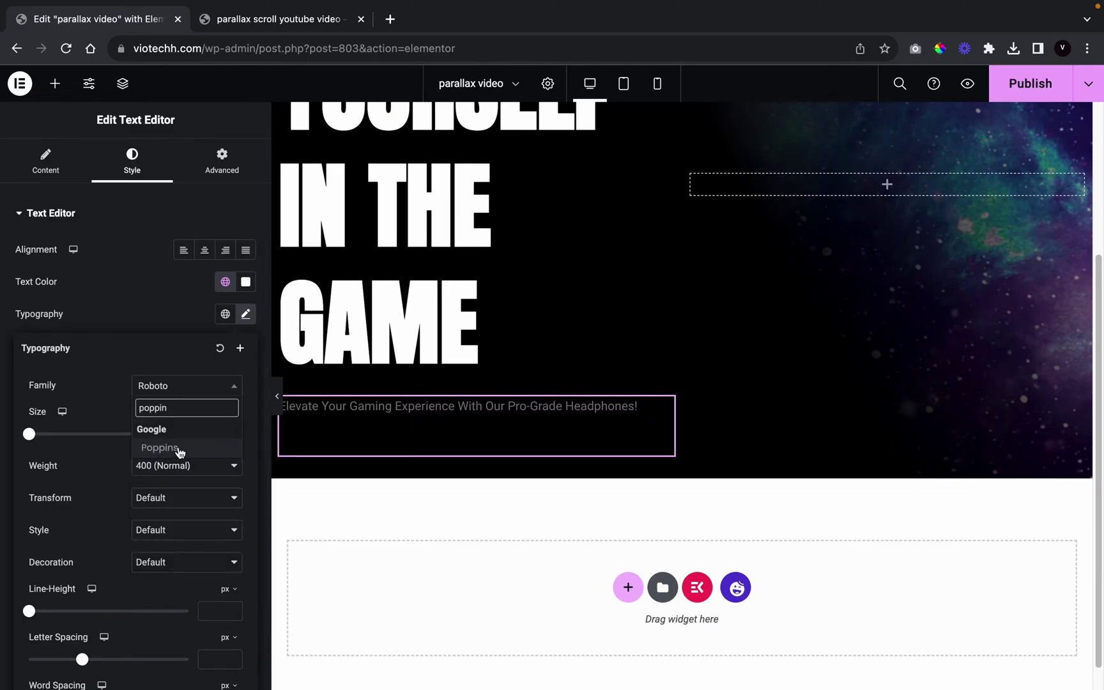
click(179, 450)
click(182, 465)
key(Escape)
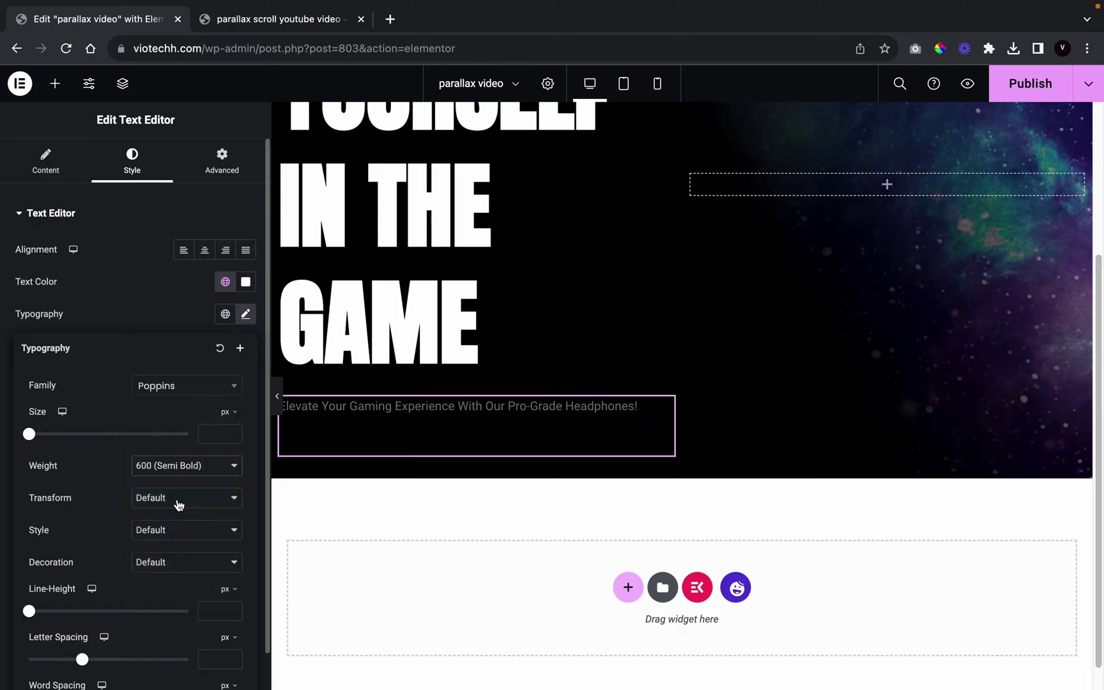
click(178, 505)
click(167, 547)
Set the paragraph's font size to 19 px and check the hero layout at full width
click(235, 431)
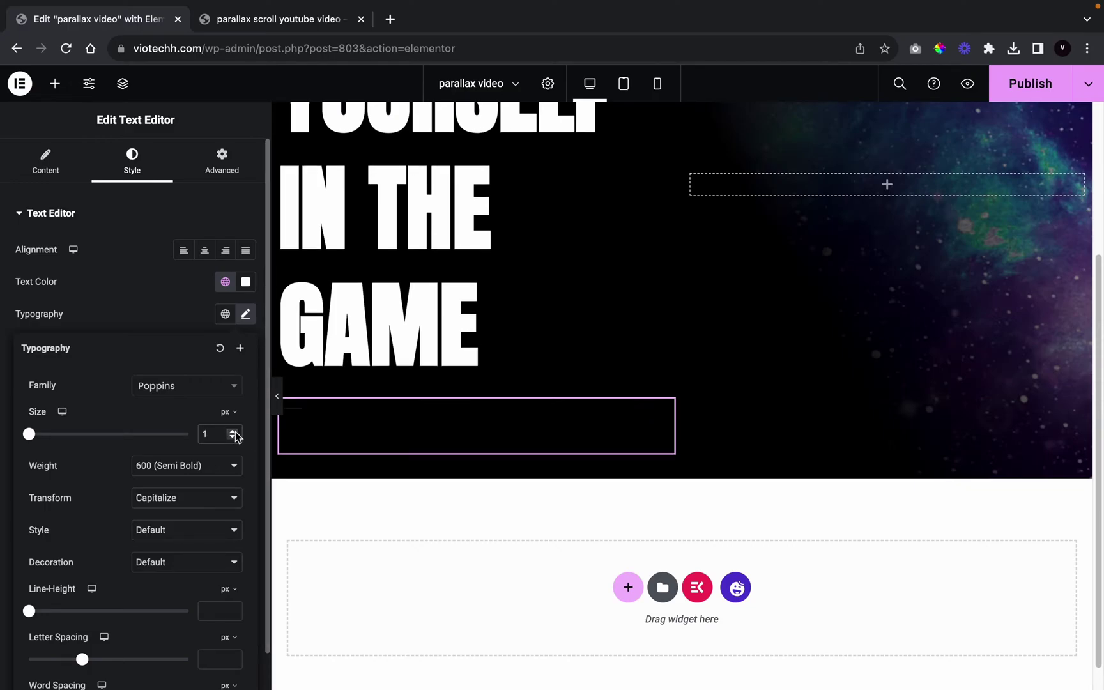
click(234, 431)
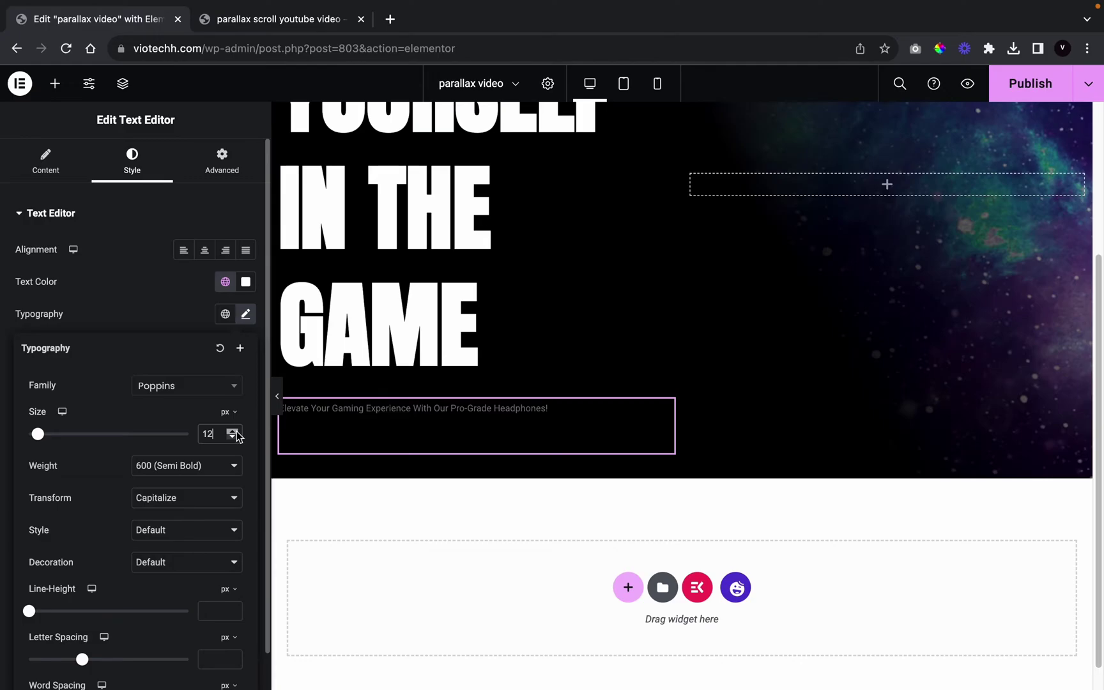
click(235, 437)
click(235, 437)
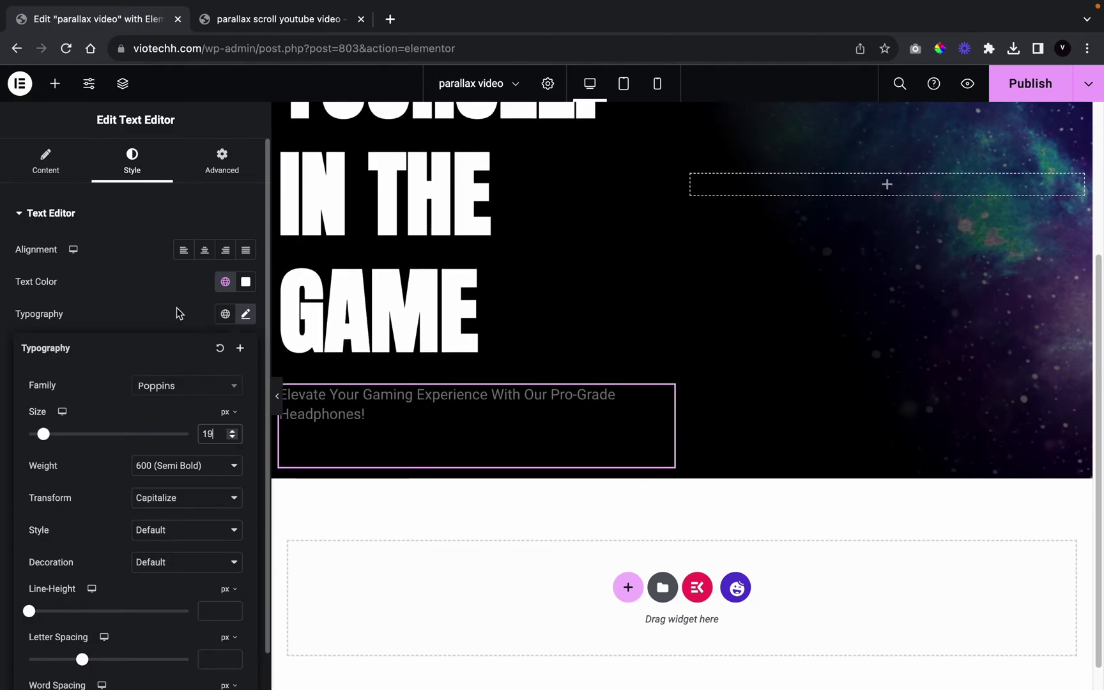
click(154, 283)
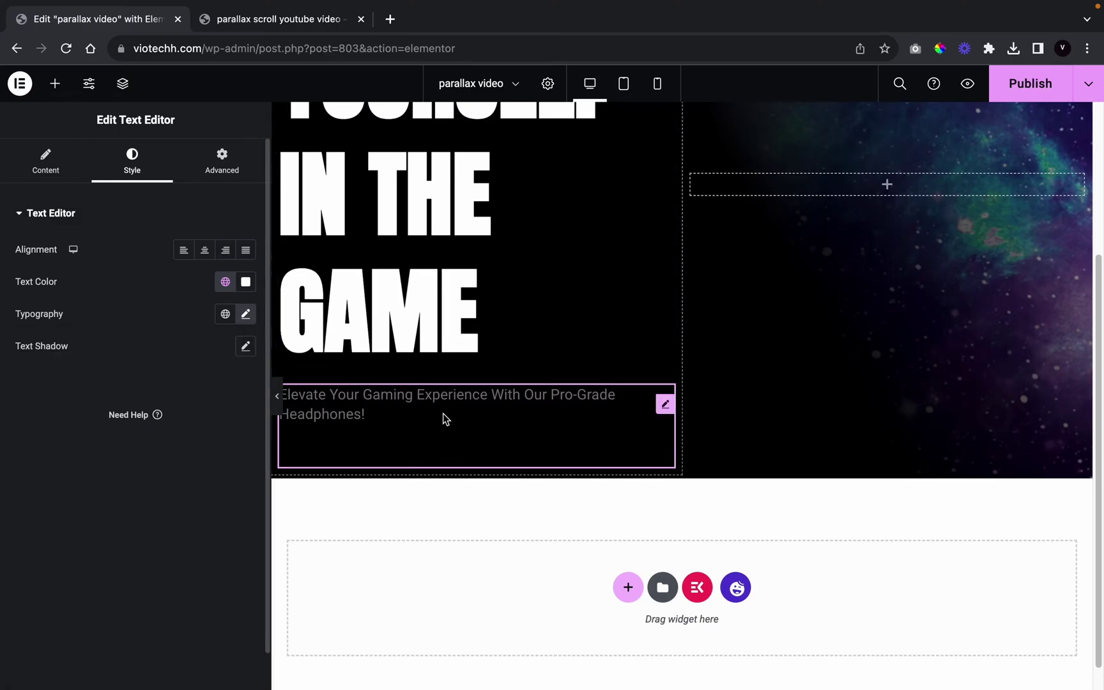
click(277, 396)
click(4, 404)
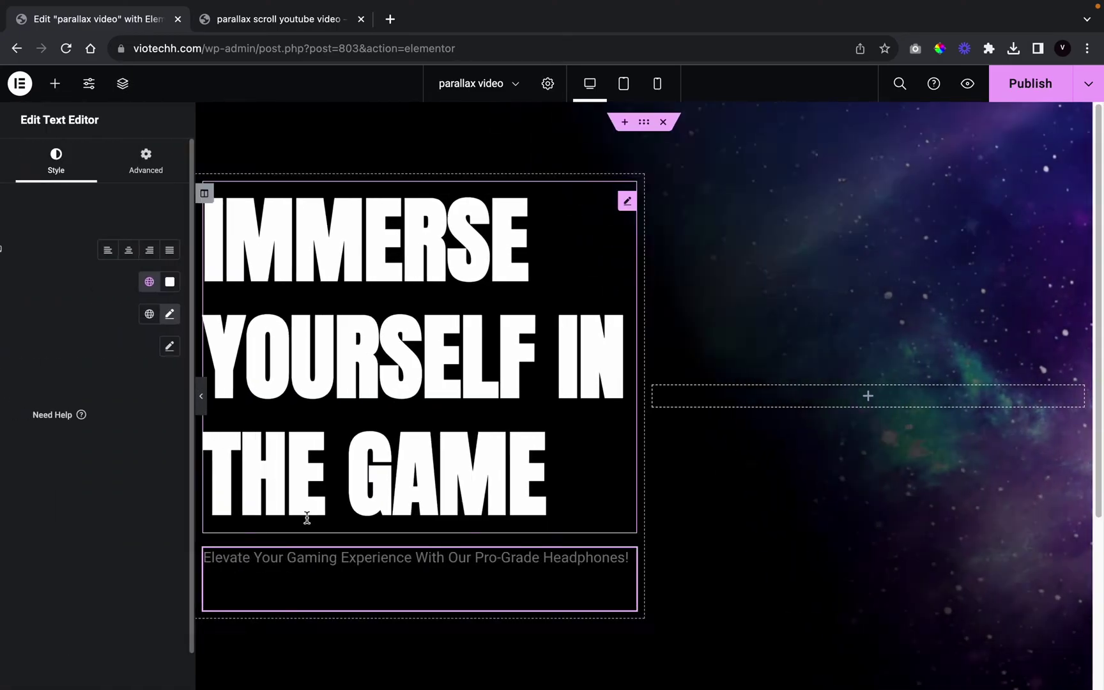
Try the Primary and a white global color on the paragraph, and delete its Text Editor widget
click(228, 286)
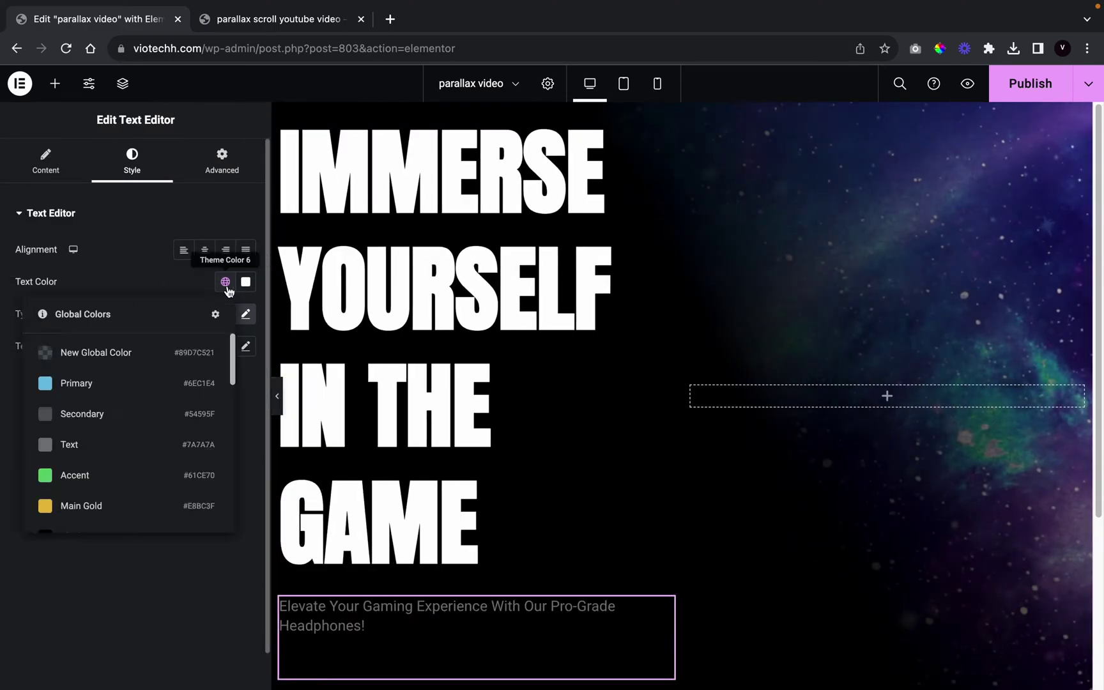
click(184, 381)
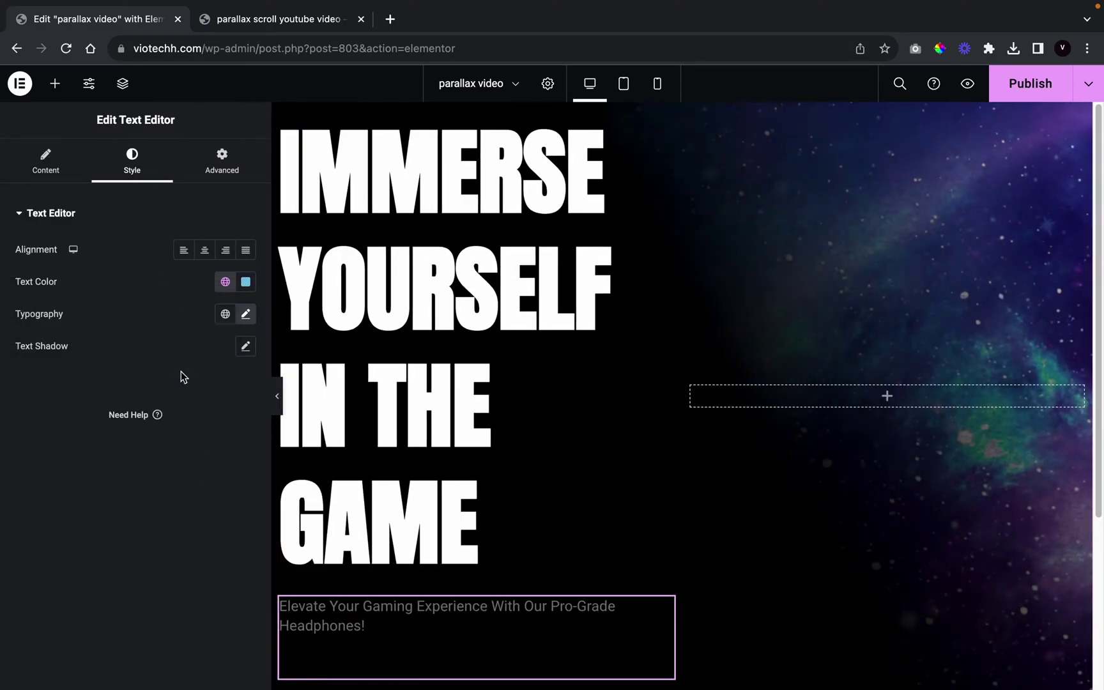
click(225, 281)
scroll(165, 426, down, 5)
click(146, 432)
right_click(409, 662)
click(445, 674)
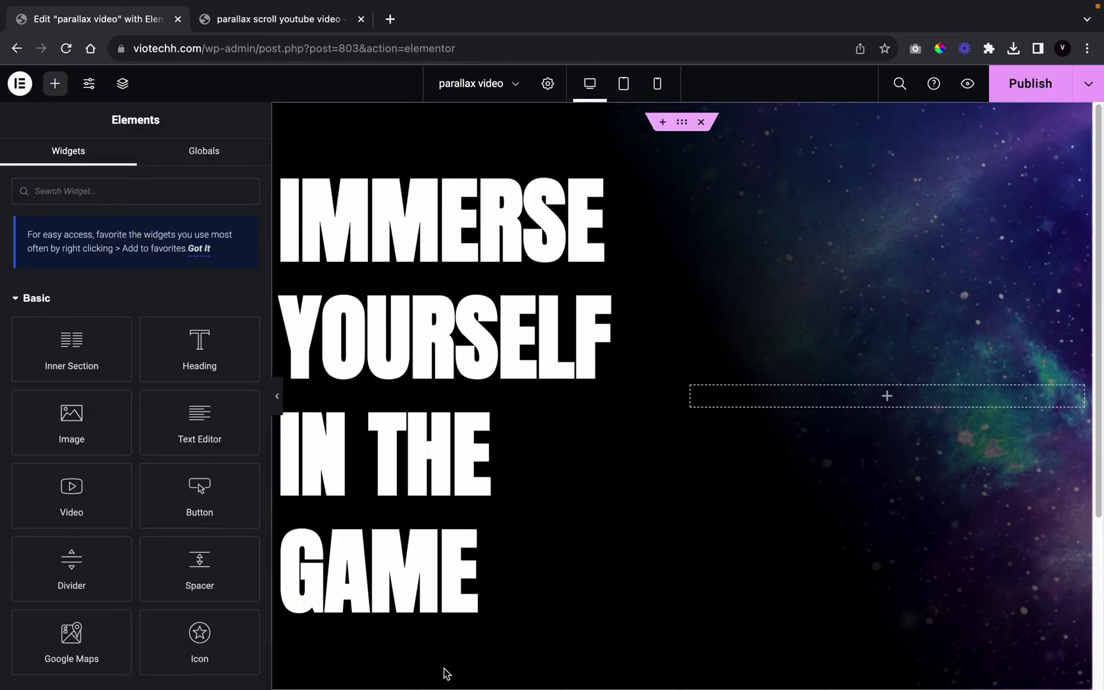
Add a new Text Editor widget below the heading and set its text color to the Accent global color
drag(205, 412, 478, 629)
click(127, 163)
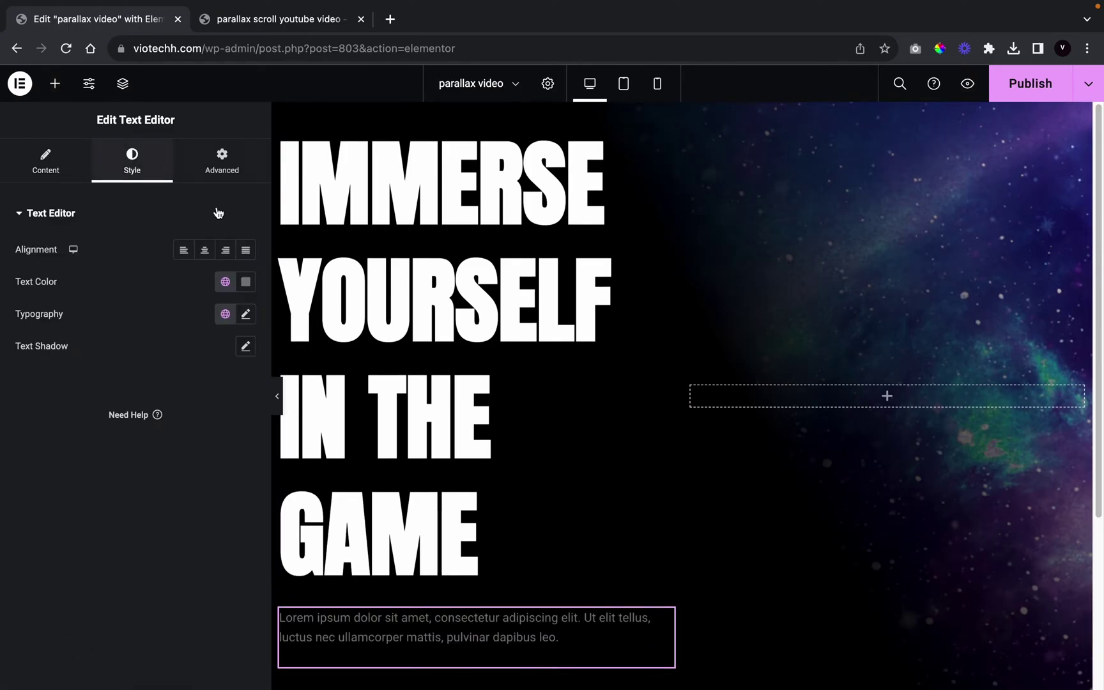
click(224, 281)
click(122, 468)
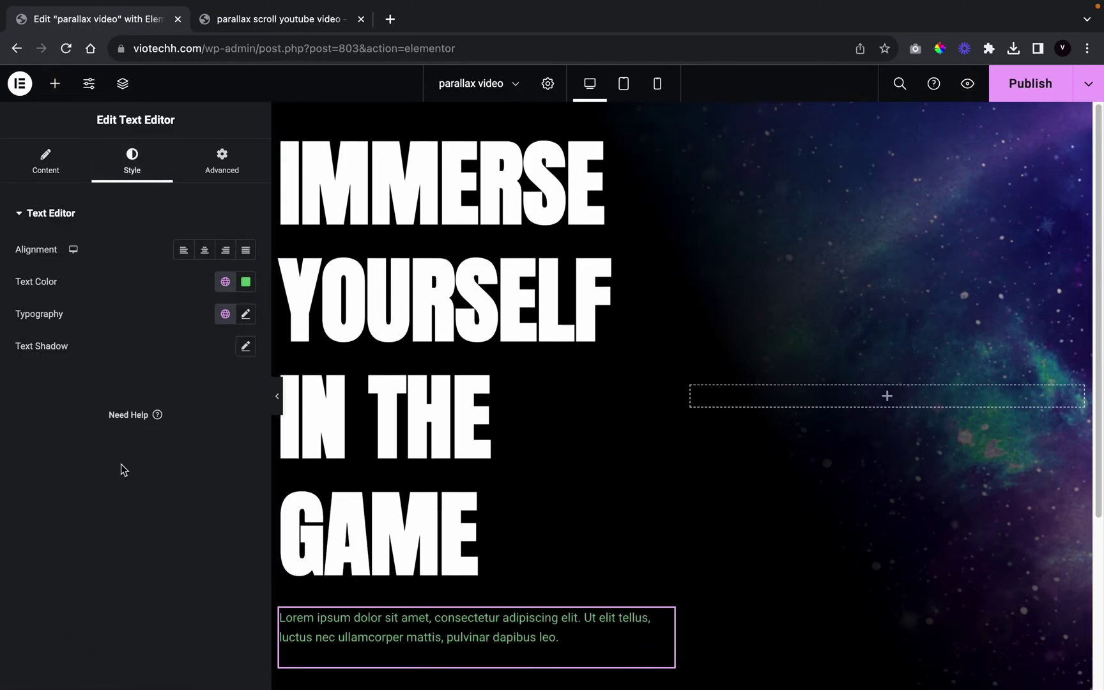
Set the text color of the paragraph below the heading to the white Theme Color 6 global color
click(225, 281)
scroll(144, 505, down, 10)
scroll(145, 505, down, 3)
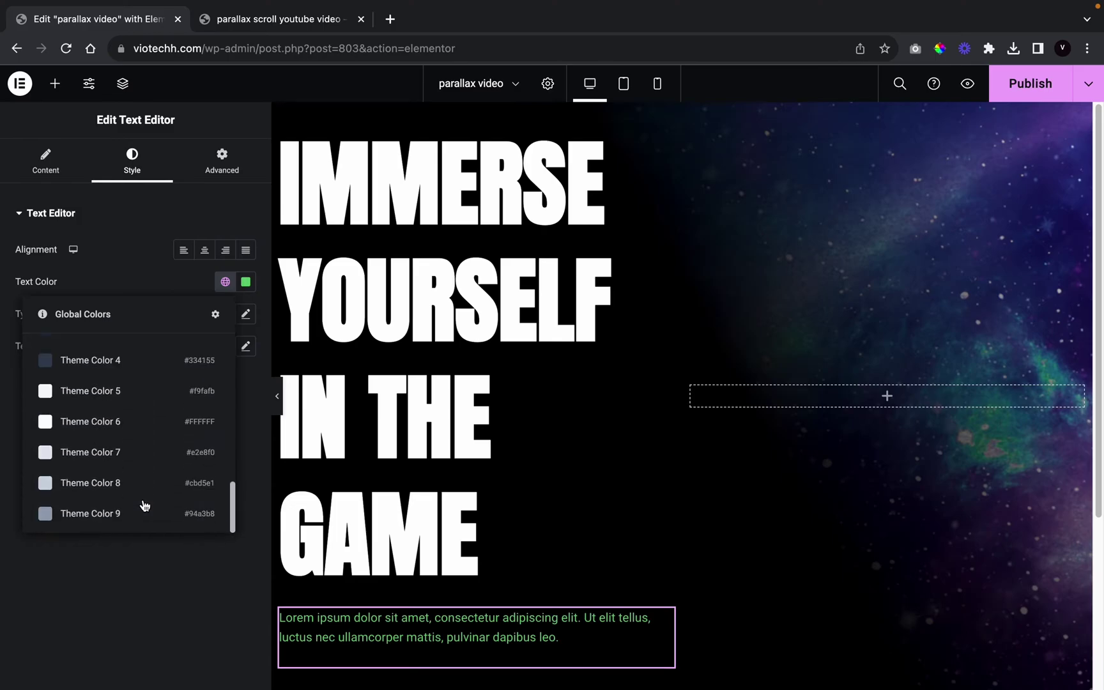
click(153, 421)
Set the paragraph's typography to the Poppins family with weight 600 (Semi Bold)
click(246, 314)
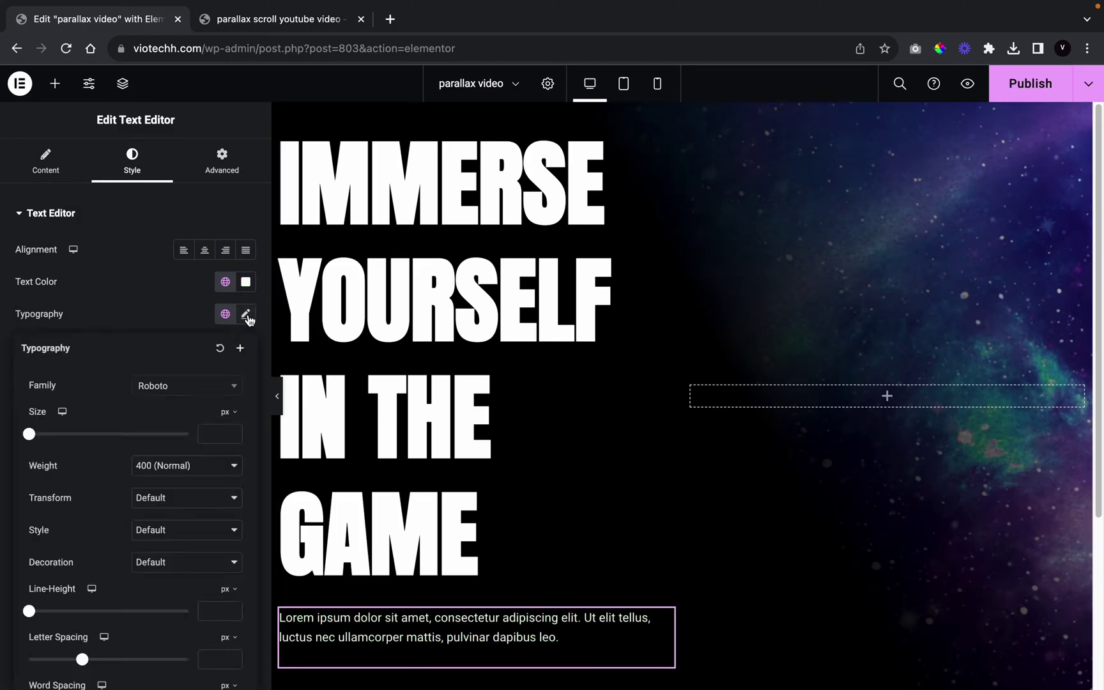
click(169, 386)
text(poppi)
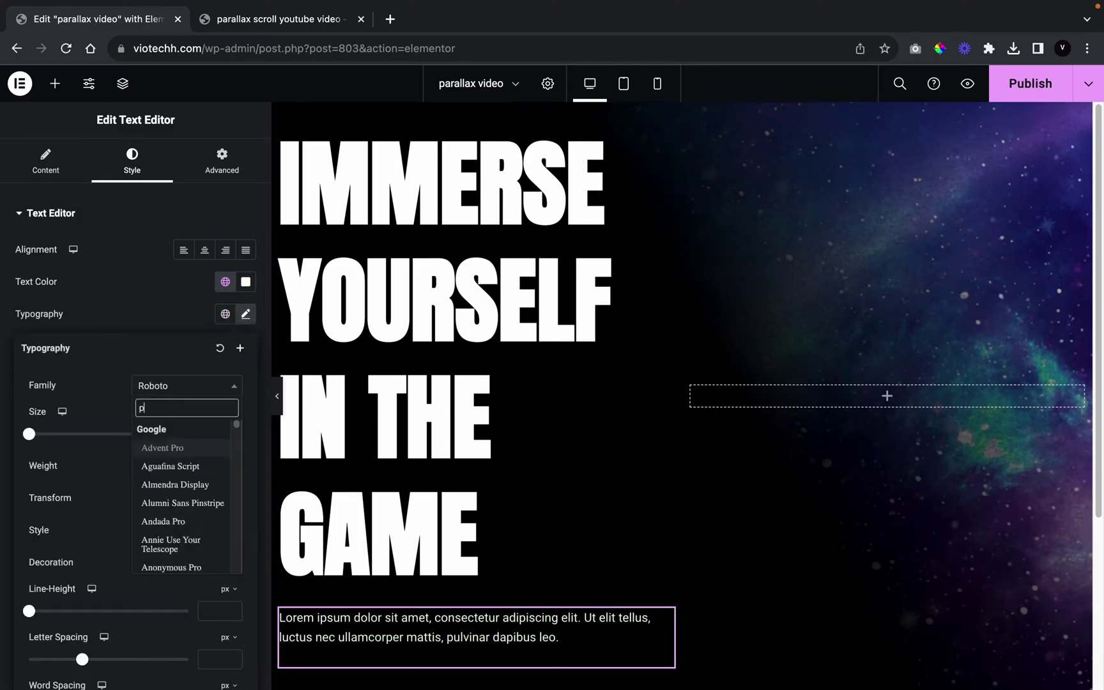
click(161, 447)
click(157, 465)
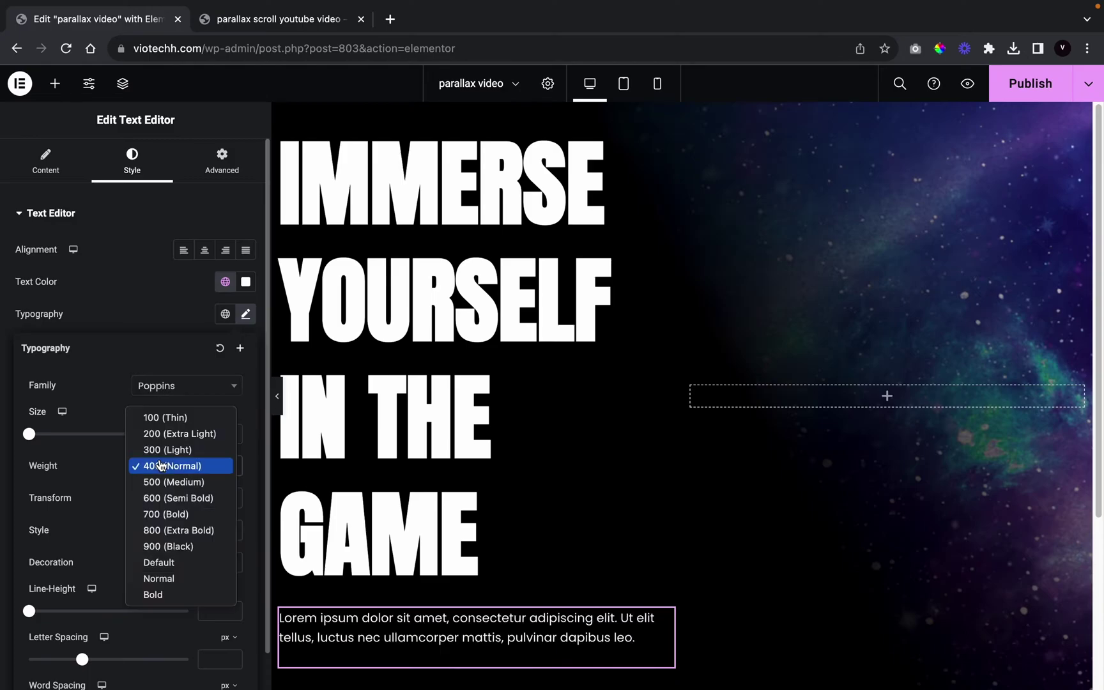
click(156, 495)
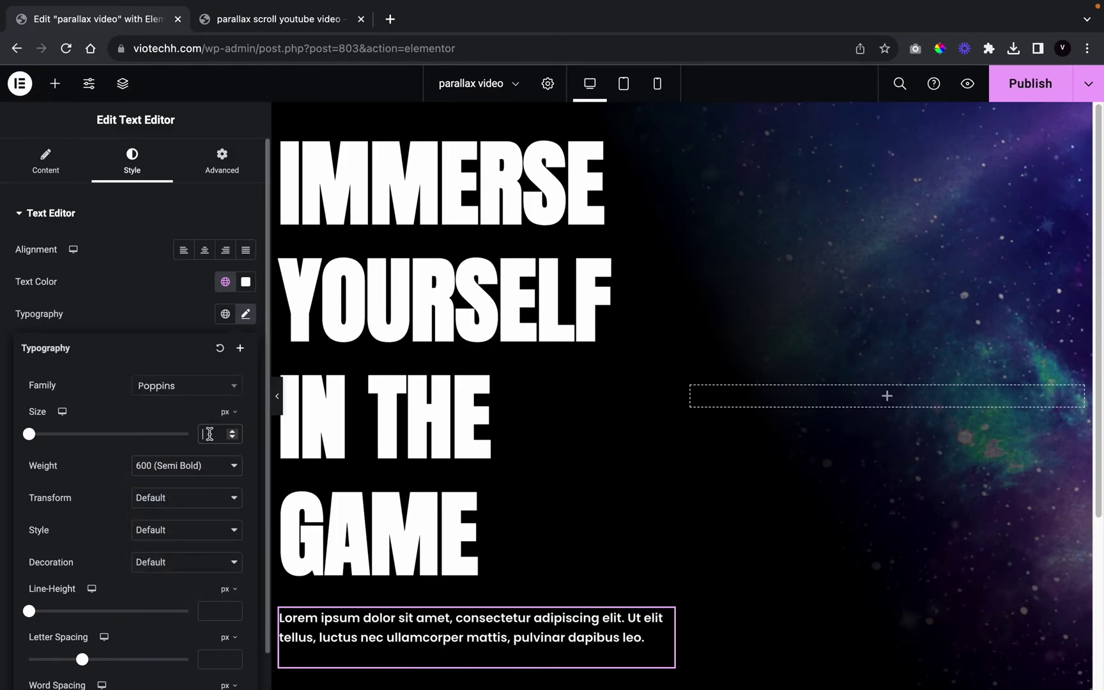
Set the paragraph's font size to 19 px and its transform to Capitalize
text(19)
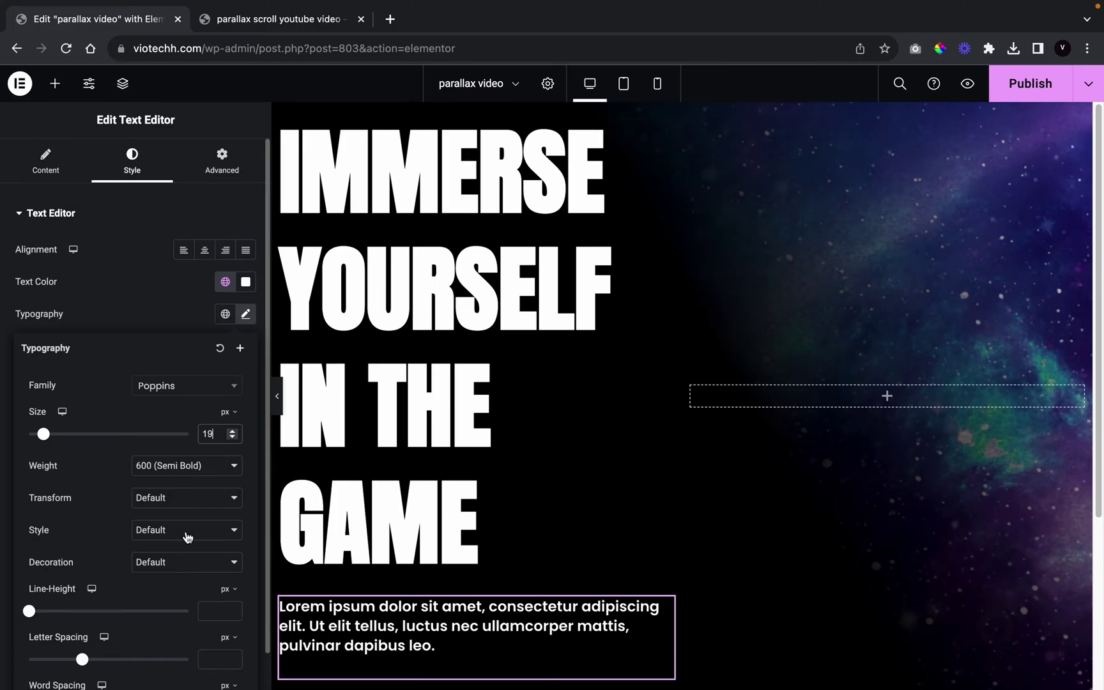
click(179, 501)
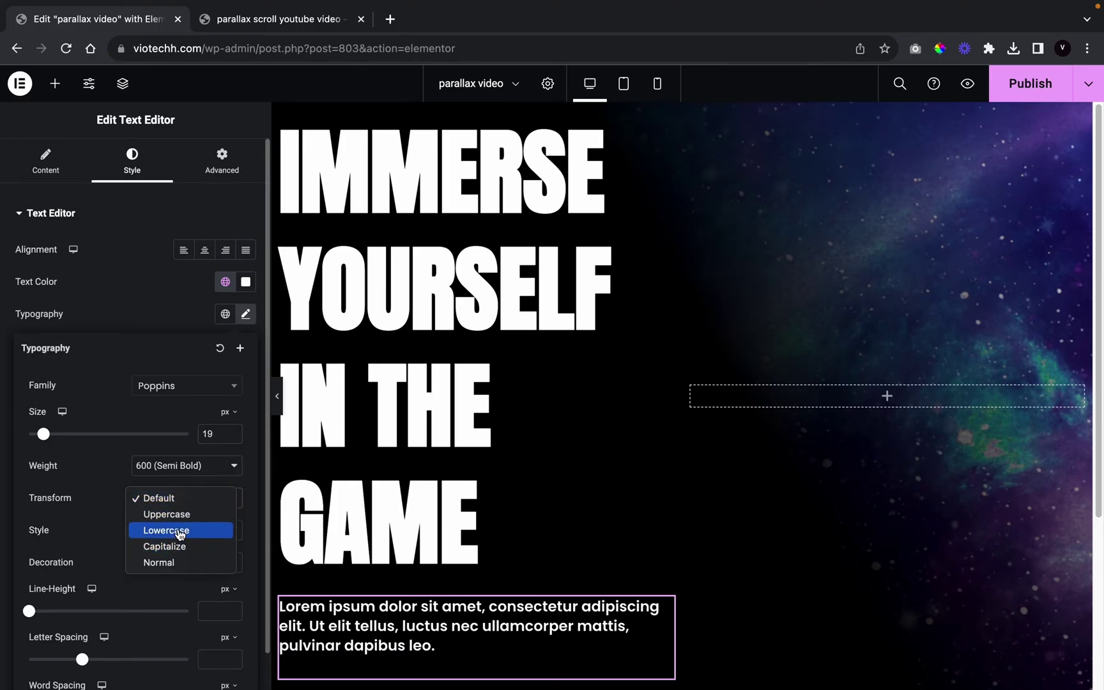
click(165, 547)
Try the copied tagline in place of the paragraph's placeholder text, and empty the text content
click(74, 152)
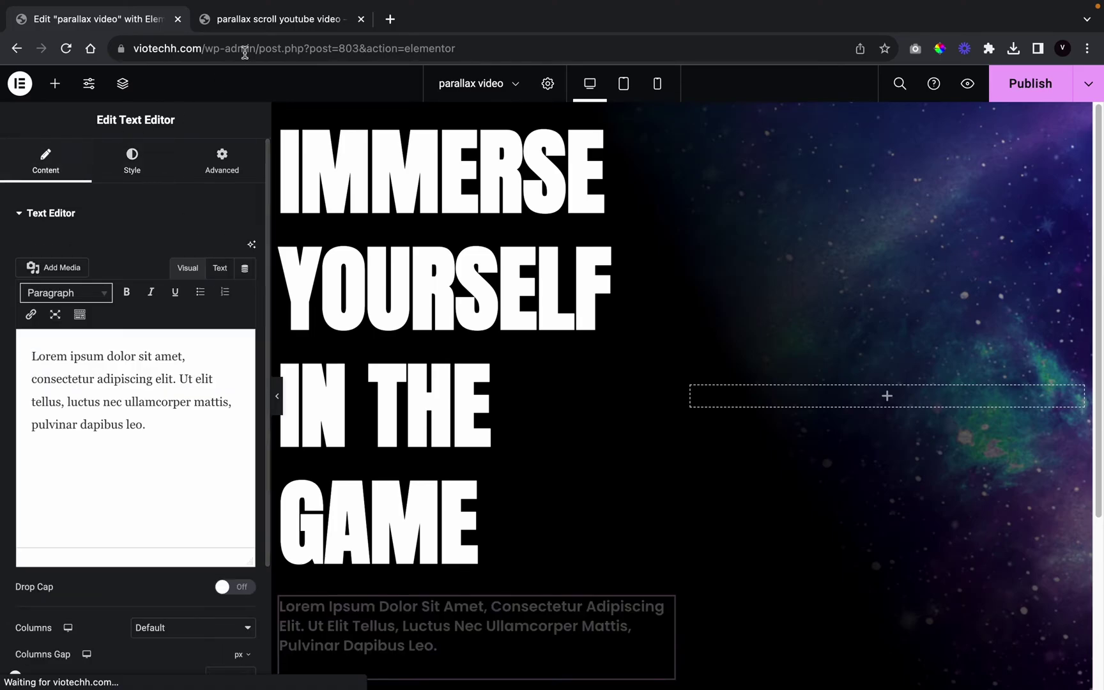
triple_click(134, 338)
key(BackSpace)
text(Elevate Your Gaming Experience With Our Pro-Grade Headphones!)
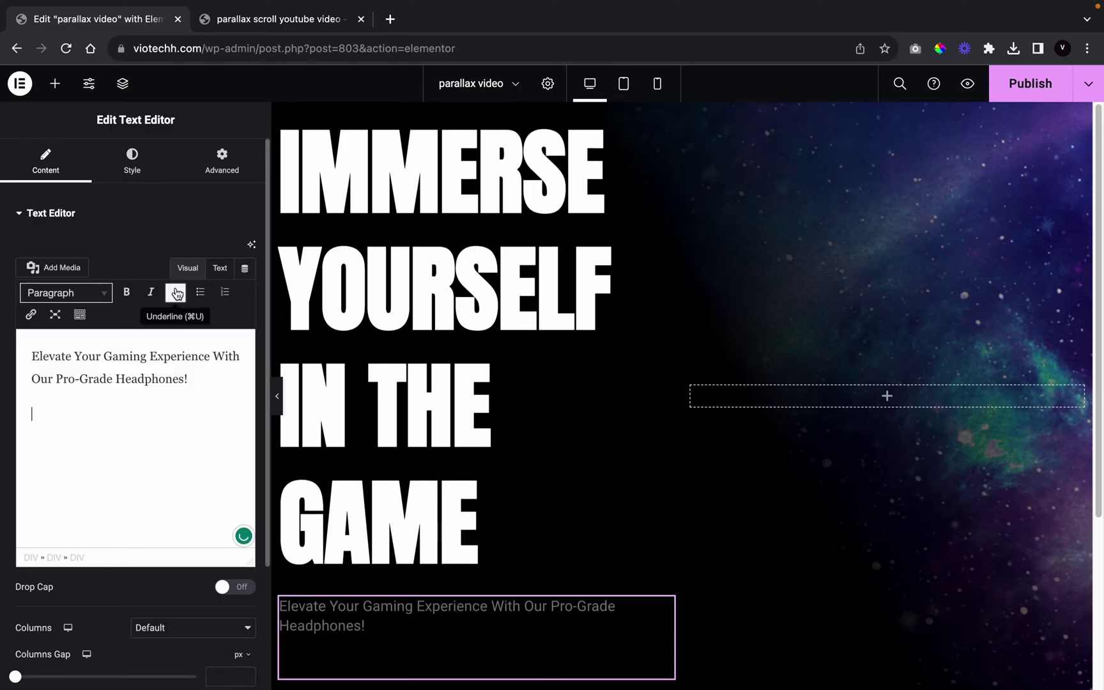
triple_click(173, 361)
key(BackSpace)
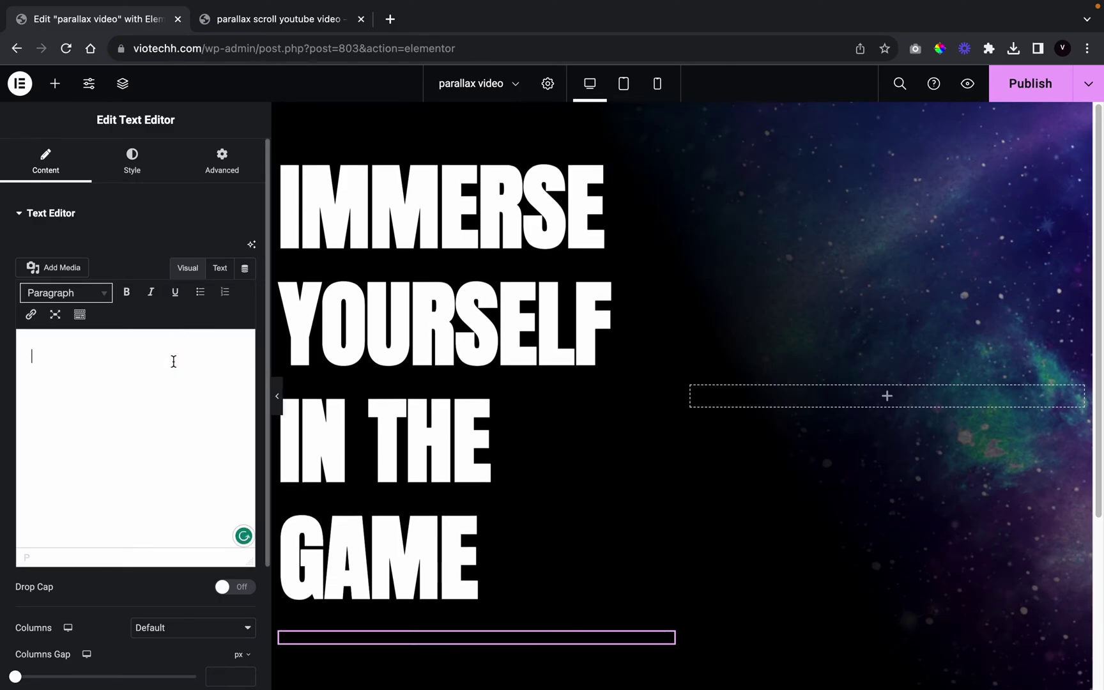
Check the tagline's wording on the reference page "parallax scroll youtube video" and return to the paragraph's text content
click(125, 182)
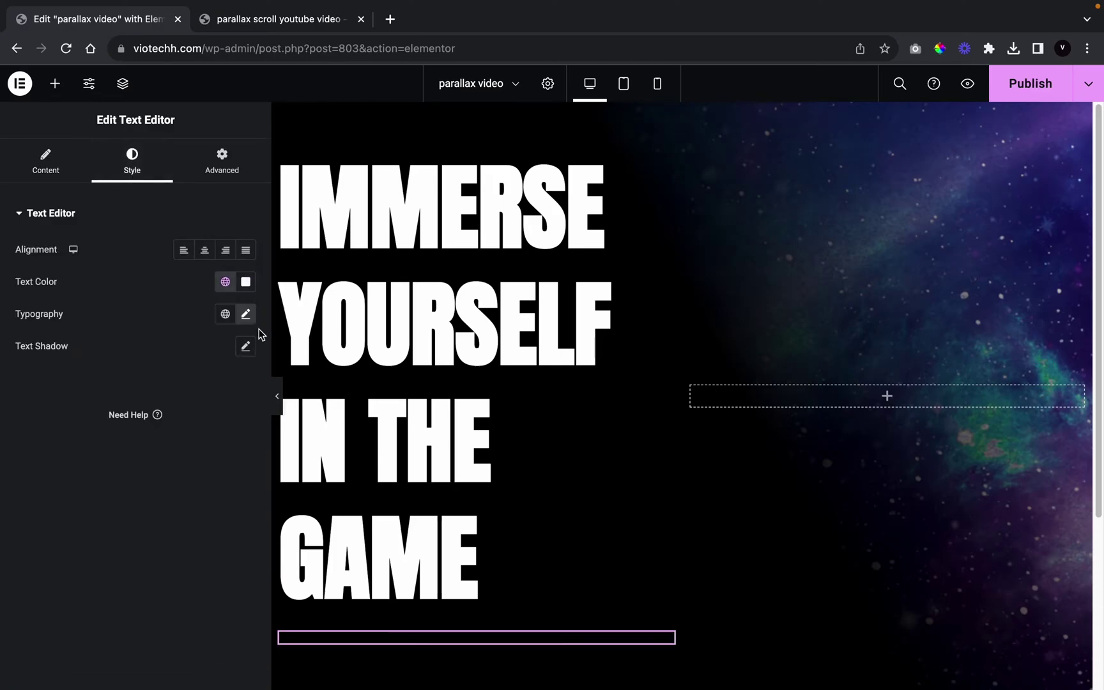
click(279, 27)
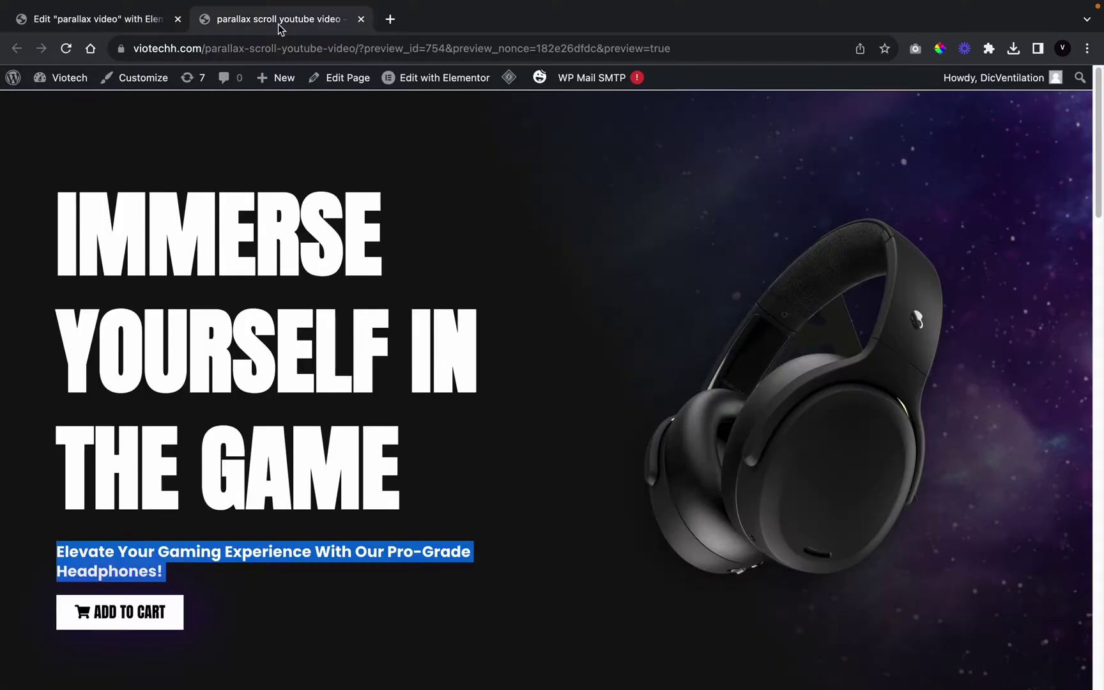
click(154, 22)
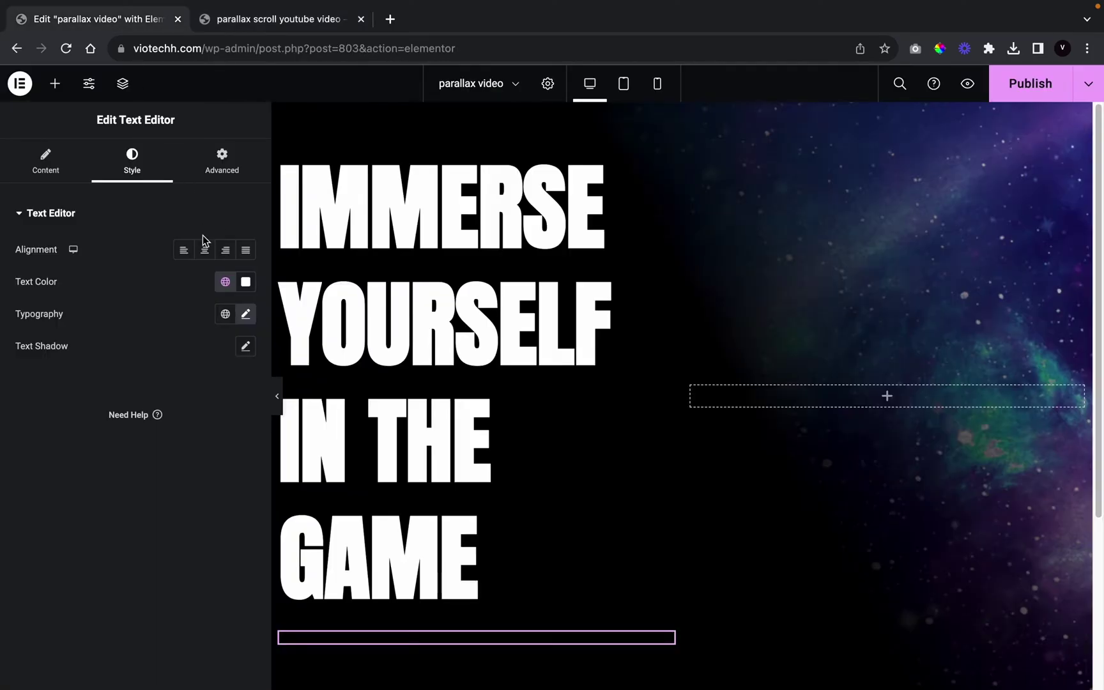
click(45, 163)
click(279, 18)
click(96, 19)
Enter the tagline "Elevate Your gaming experience with our pro-grade headphones!", correct its spelling, and check the hero layout at a wider view
text(Elevate Yo)
text(ur gaming exp)
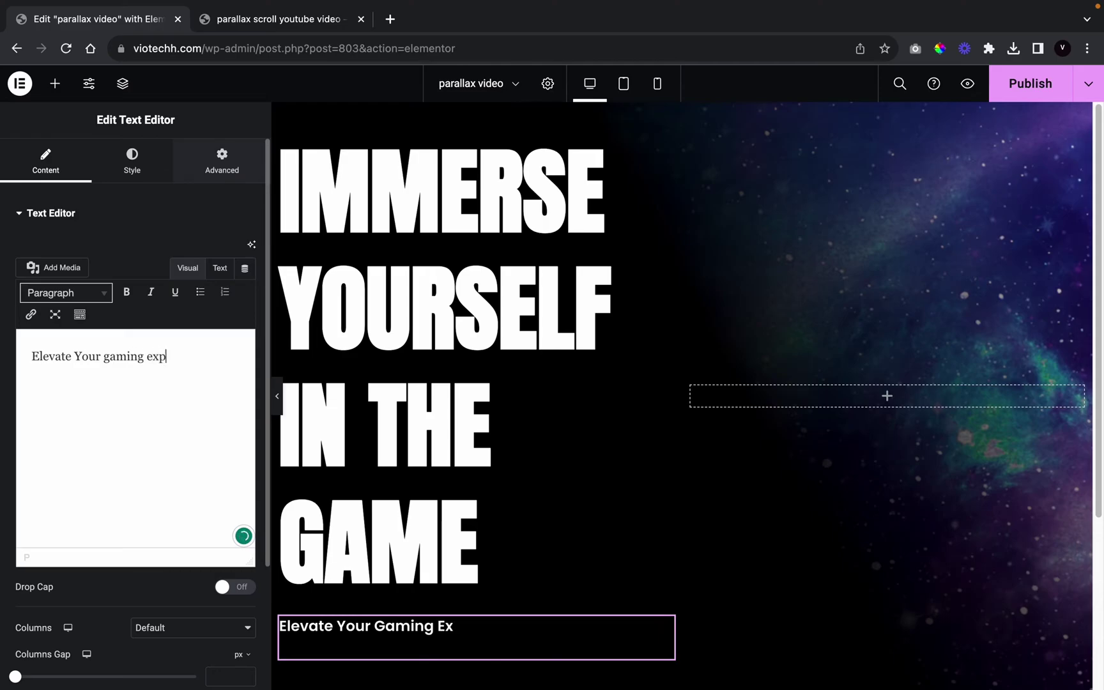
text(erince)
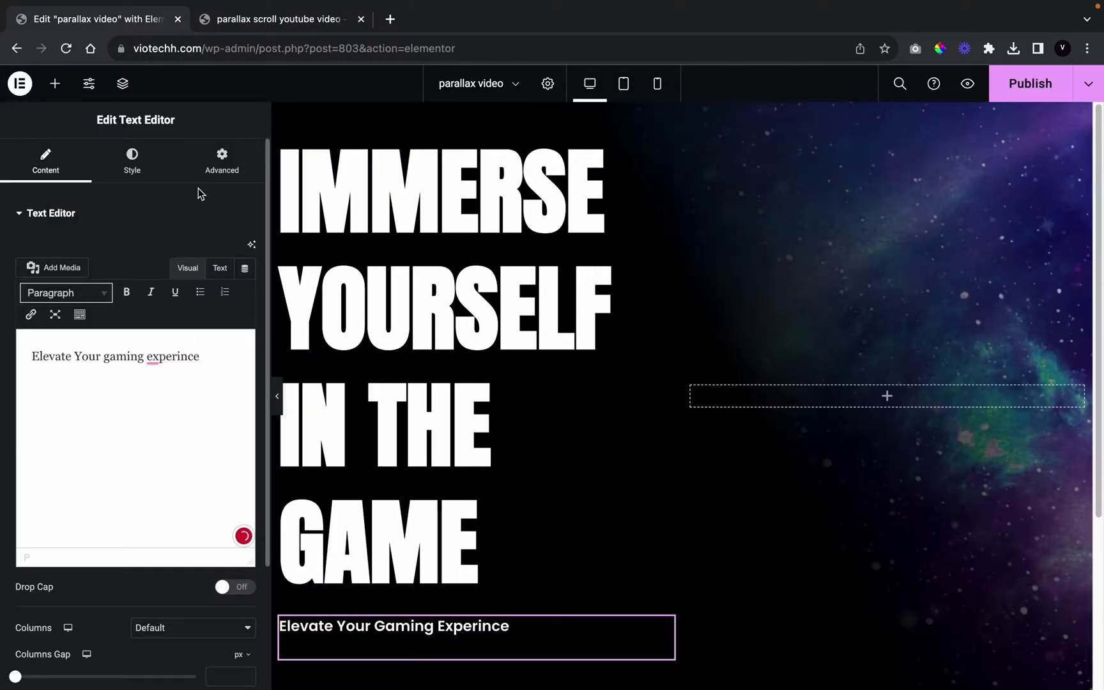
text(wioth u)
key(BackSpace)
key(BackSpace)
key(BackSpace)
key(BackSpace)
key(BackSpace)
text(th our pro grade headphones!)
mouse_move(171, 355)
click(180, 402)
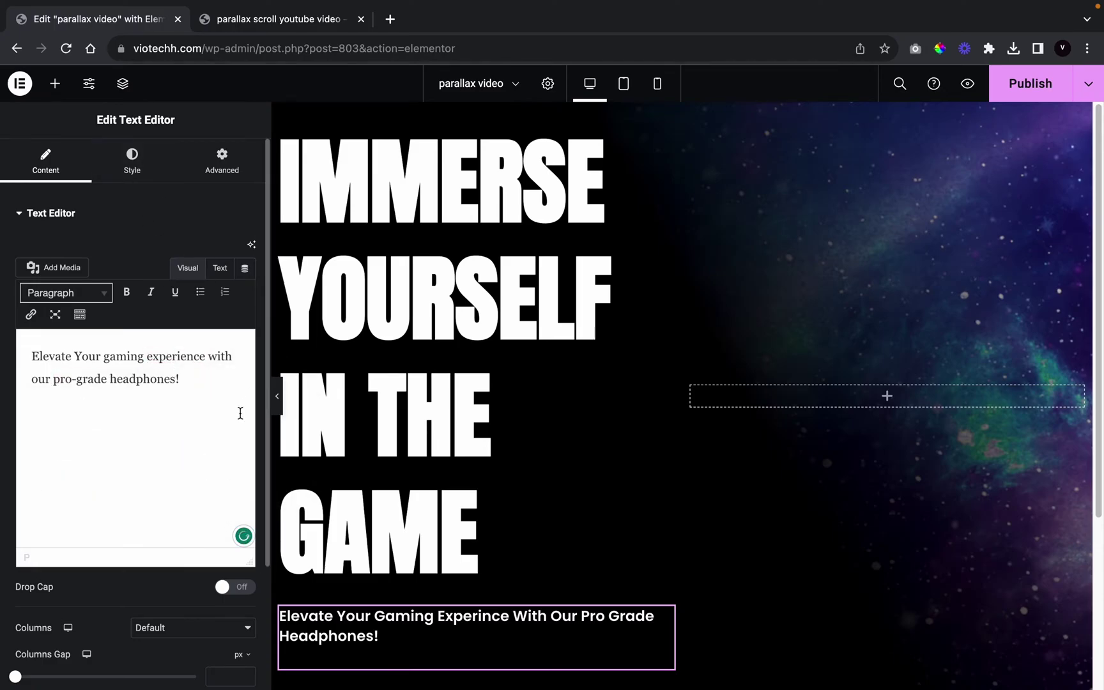
click(279, 400)
click(4, 401)
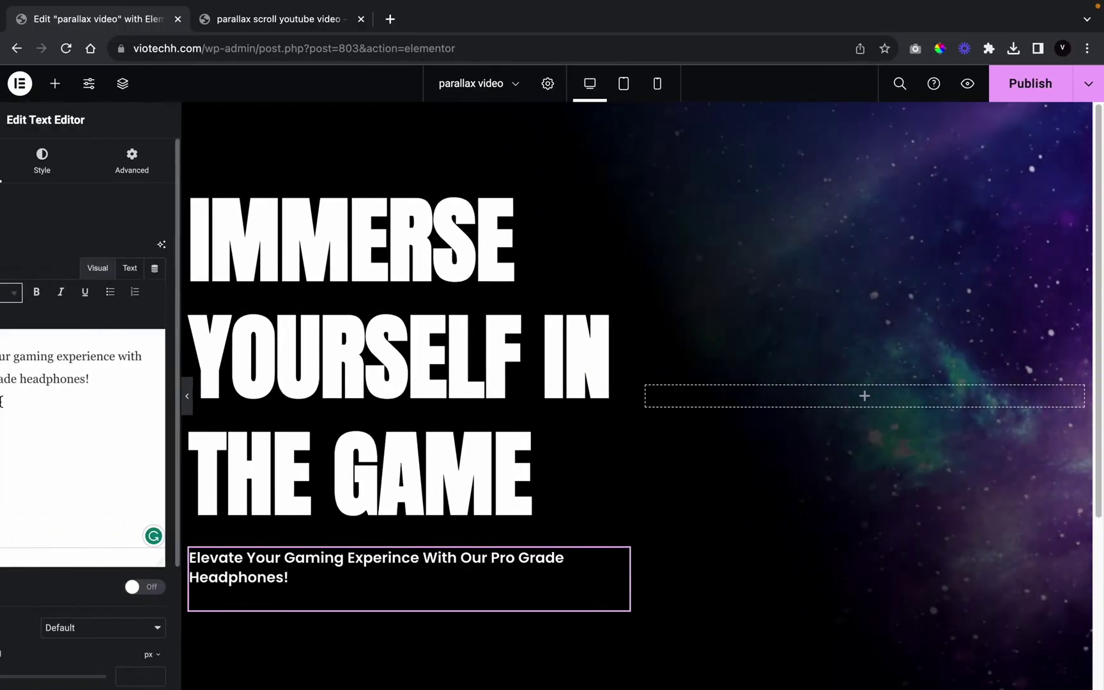
Add a Button widget below the tagline and set its text to "Add to cart"
click(54, 84)
drag(190, 517, 383, 665)
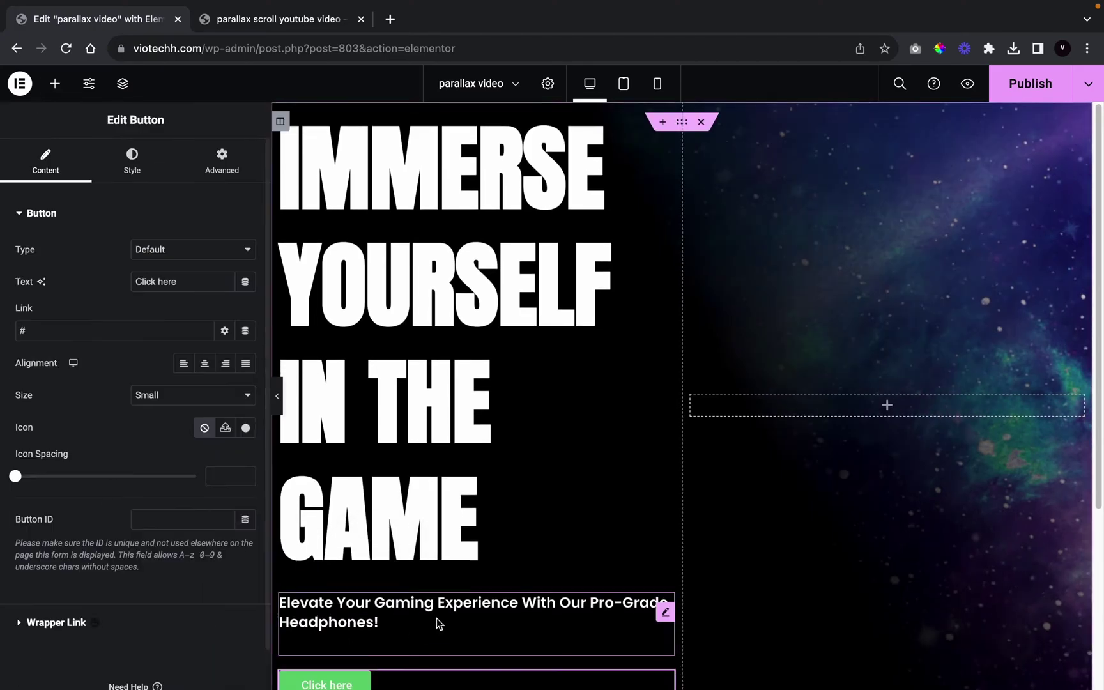
scroll(436, 617, down, 2)
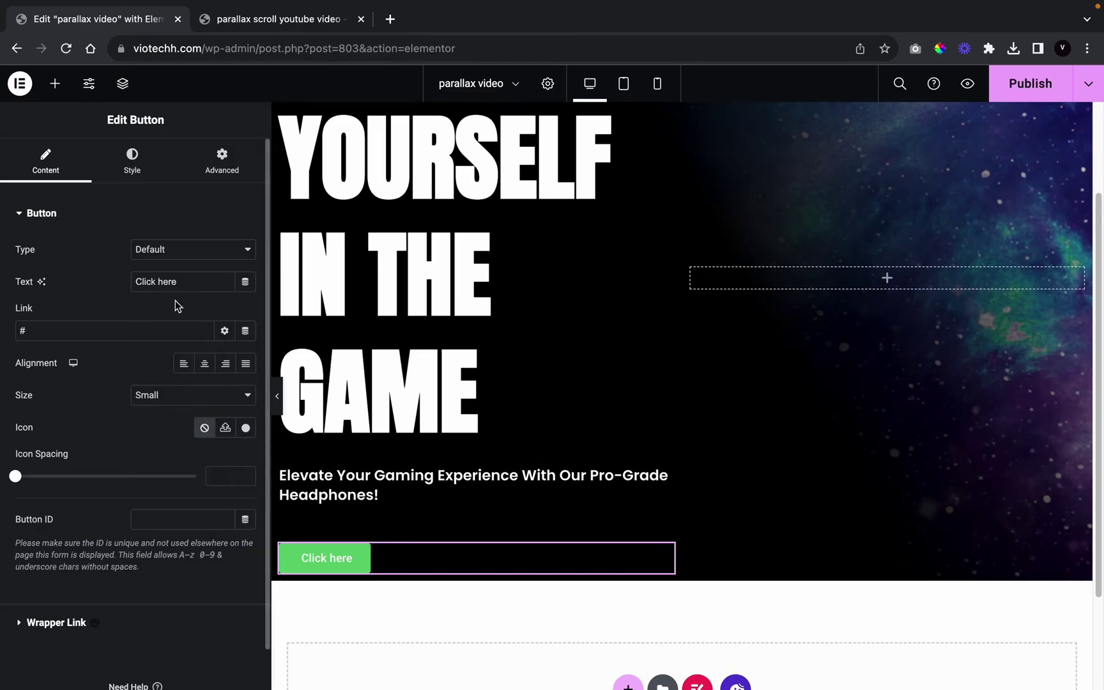
triple_click(177, 281)
text(Add to cart)
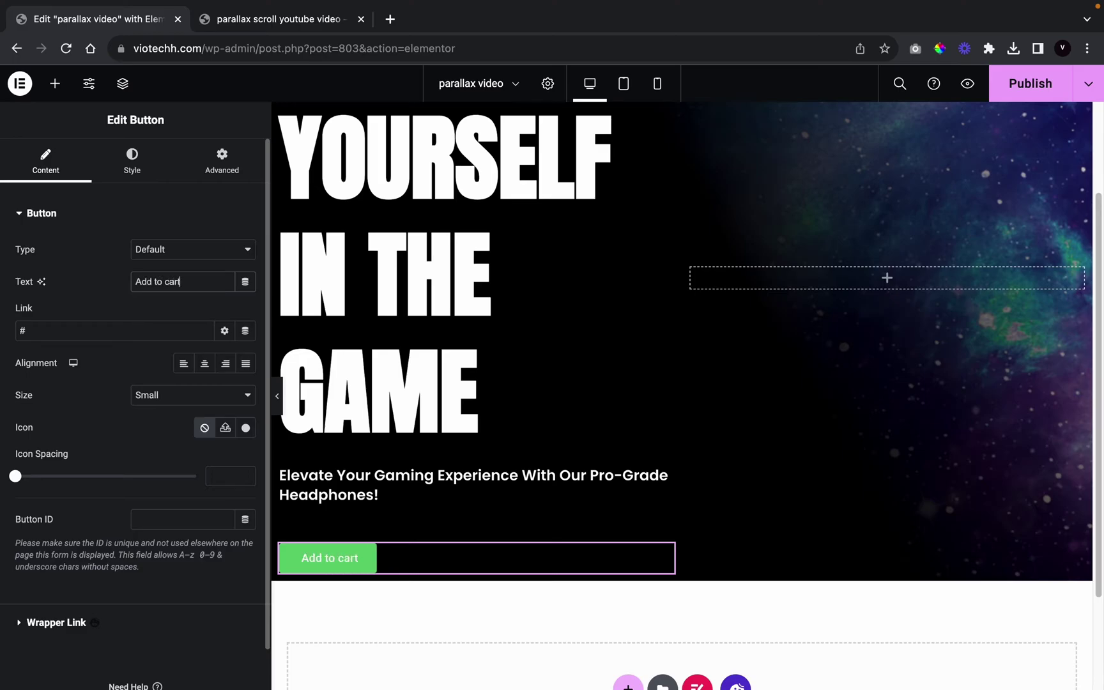
Find the solid shopping cart icon in the icon library with "cart" and insert it into the button
click(246, 427)
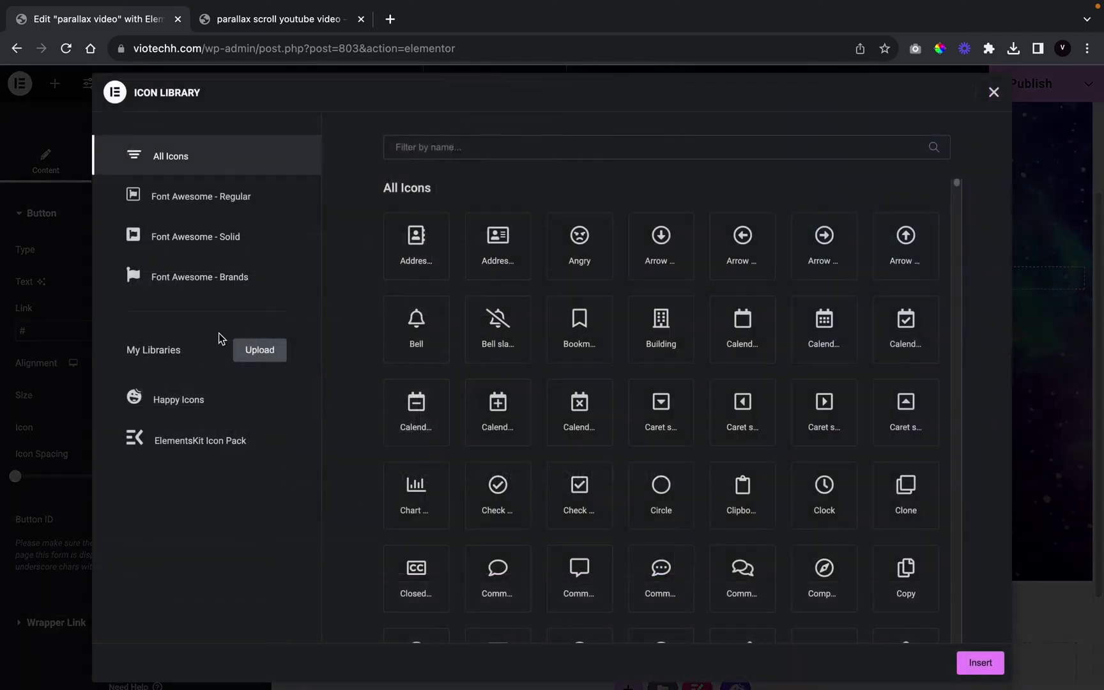
click(448, 146)
text(cart)
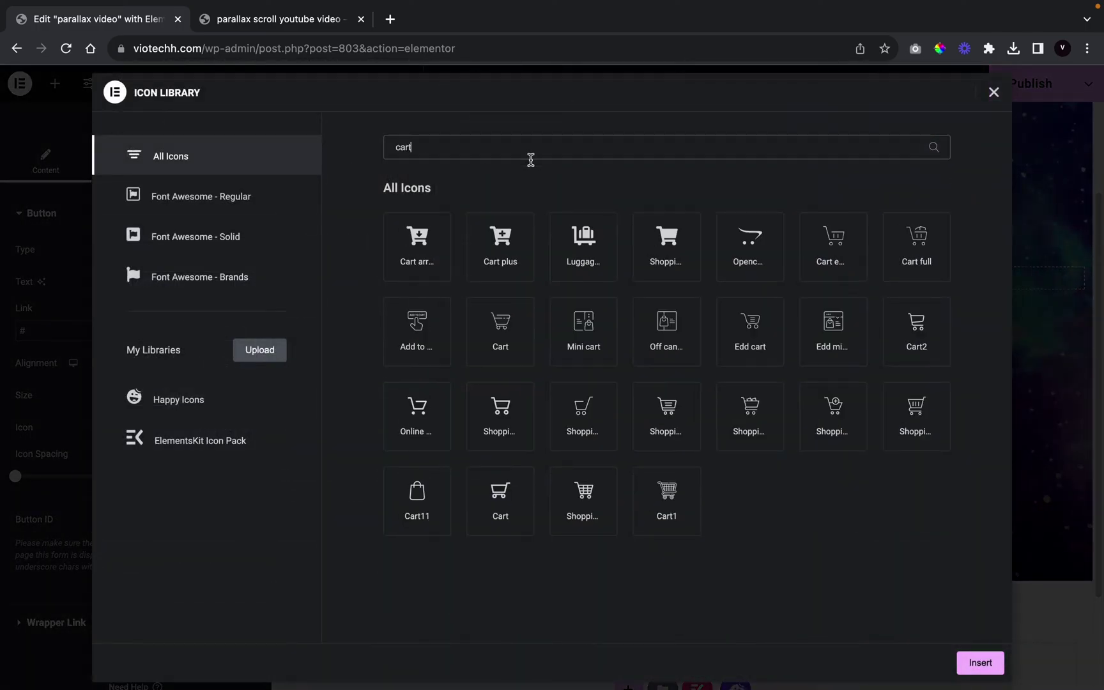
click(657, 262)
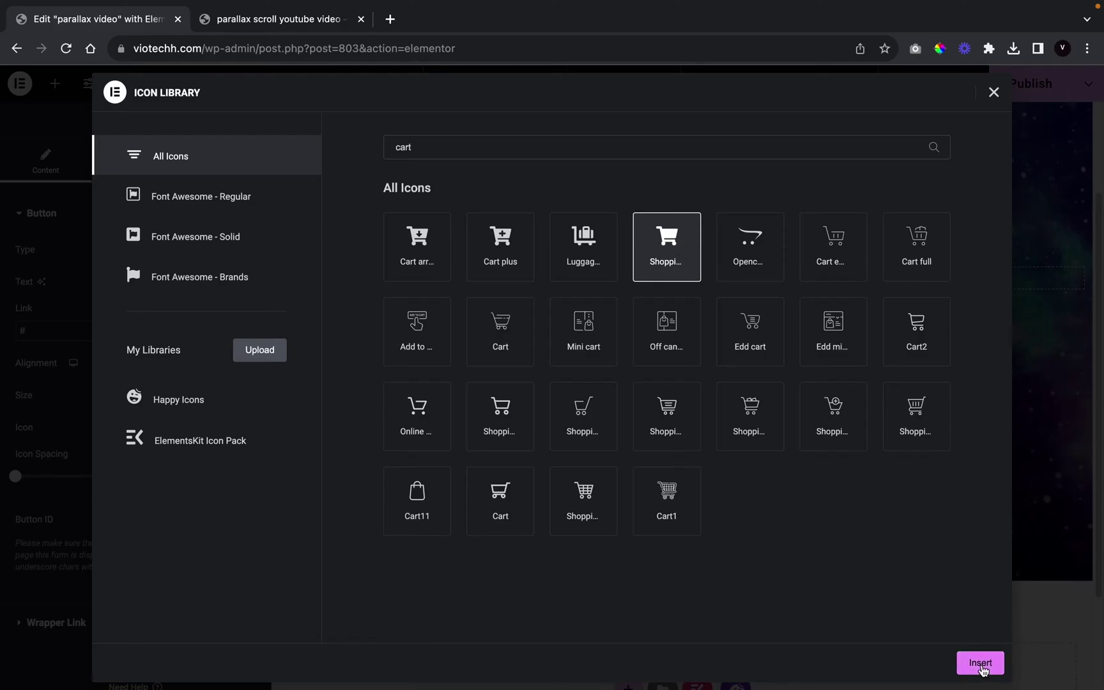
click(979, 662)
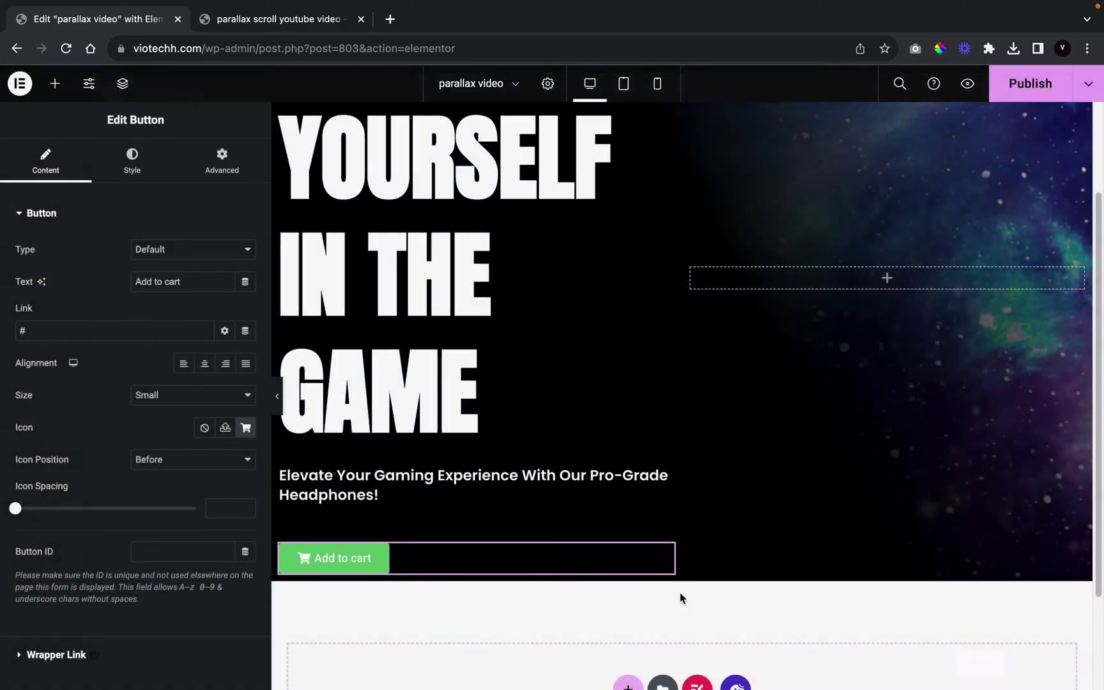
Set the button's font family to Anton and look through the weight options
click(134, 159)
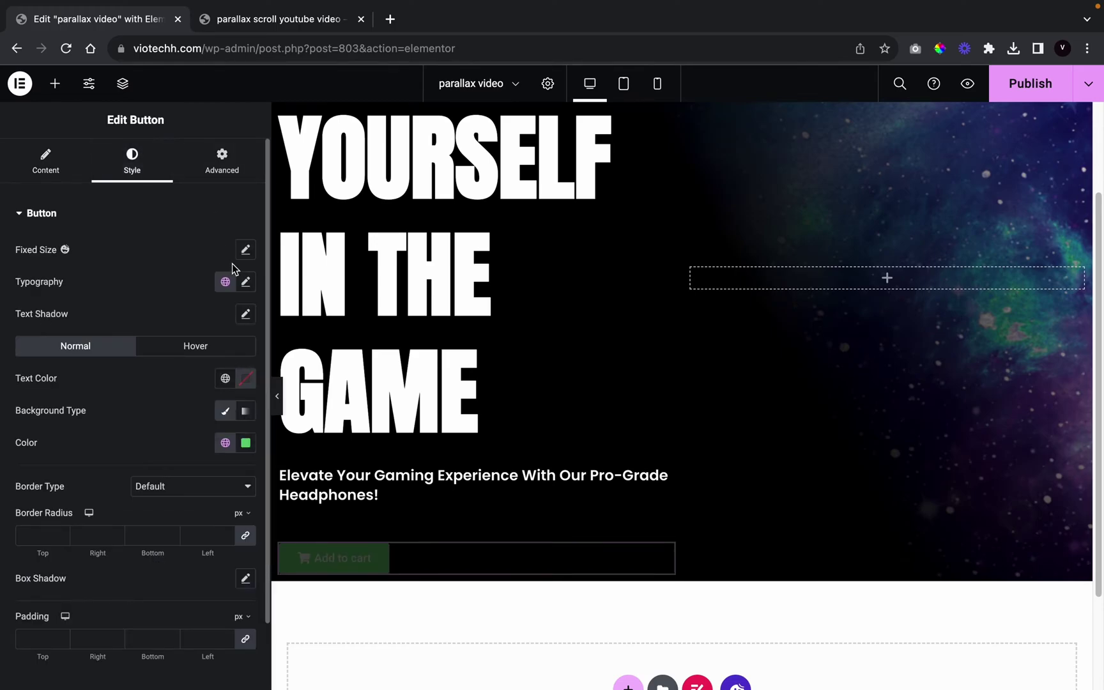
click(245, 282)
click(176, 355)
text(anton)
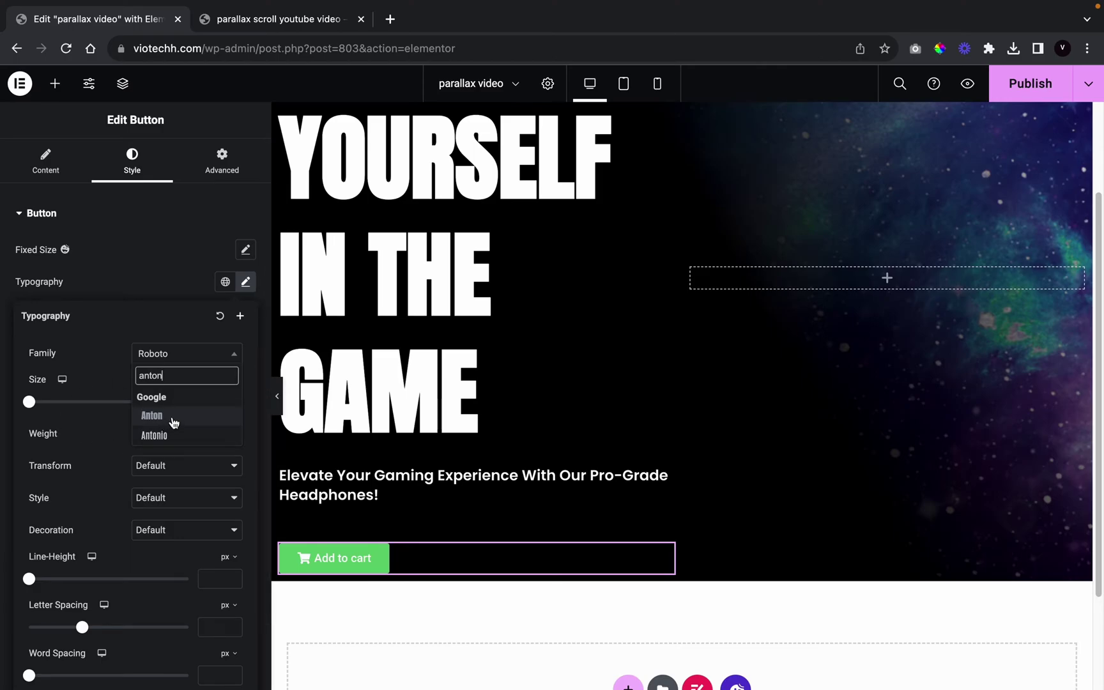
click(152, 415)
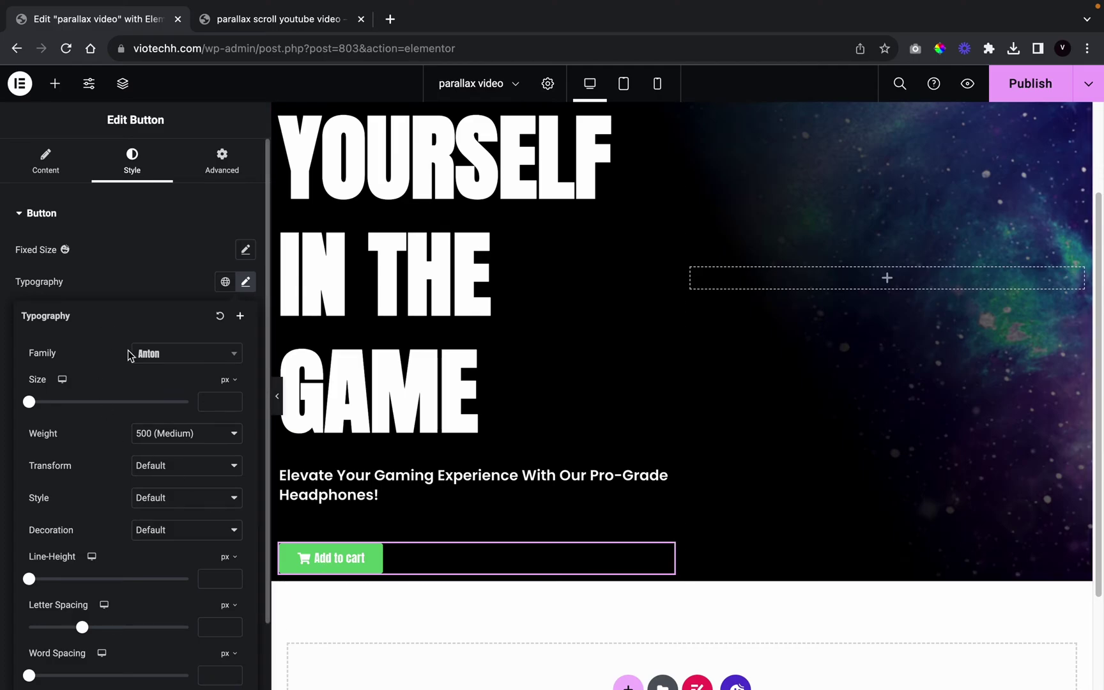
click(176, 434)
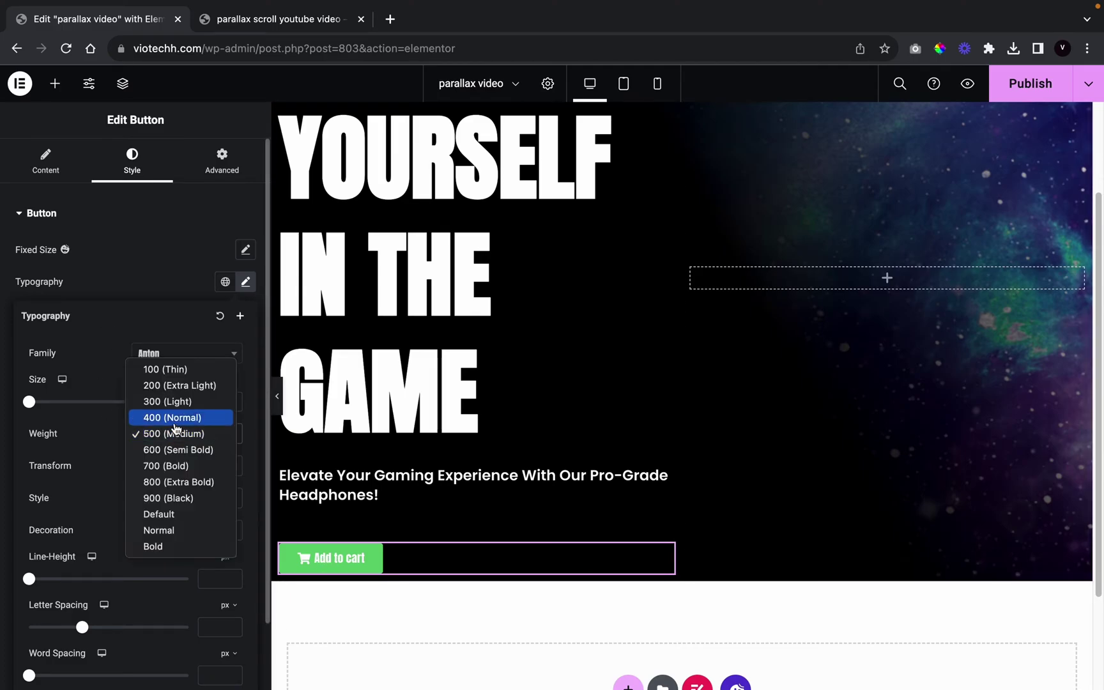
click(63, 442)
Set the button text's size to 19 px and its transform to Uppercase
click(218, 401)
text(20)
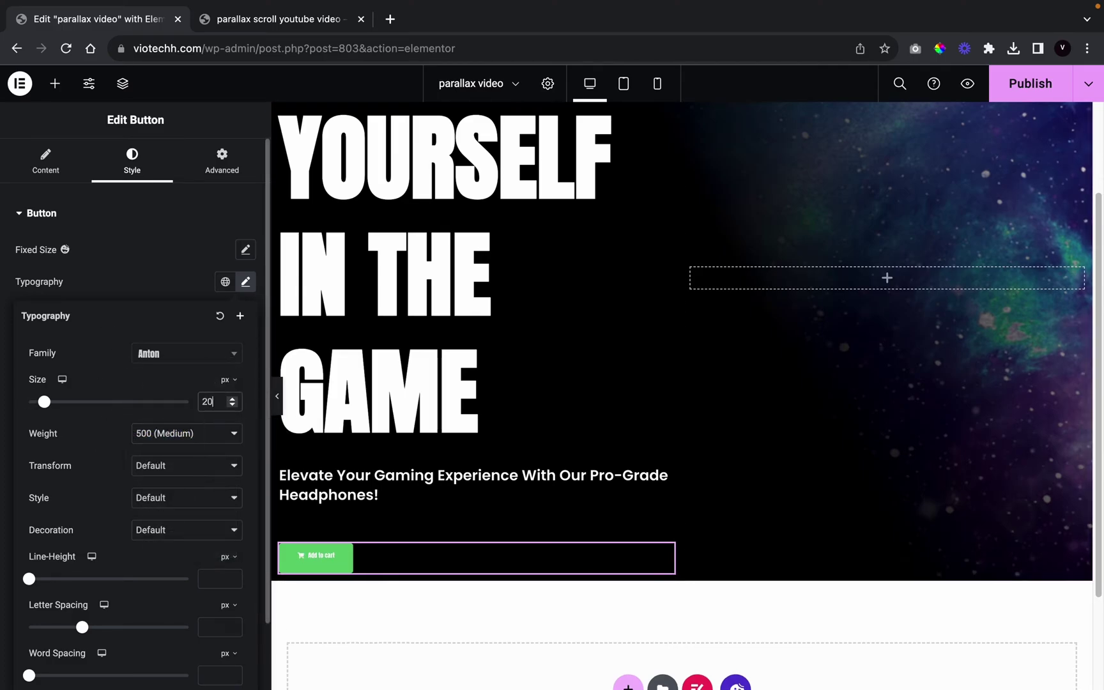
text(0)
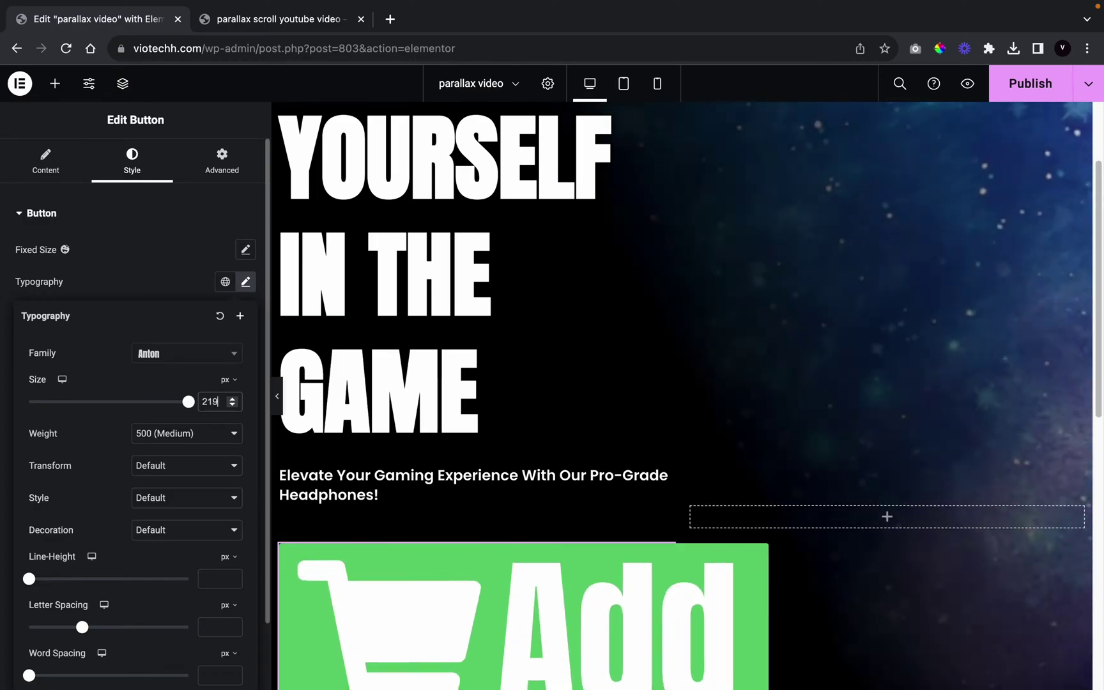
key(BackSpace)
key(BackSpace)
key(BackSpace)
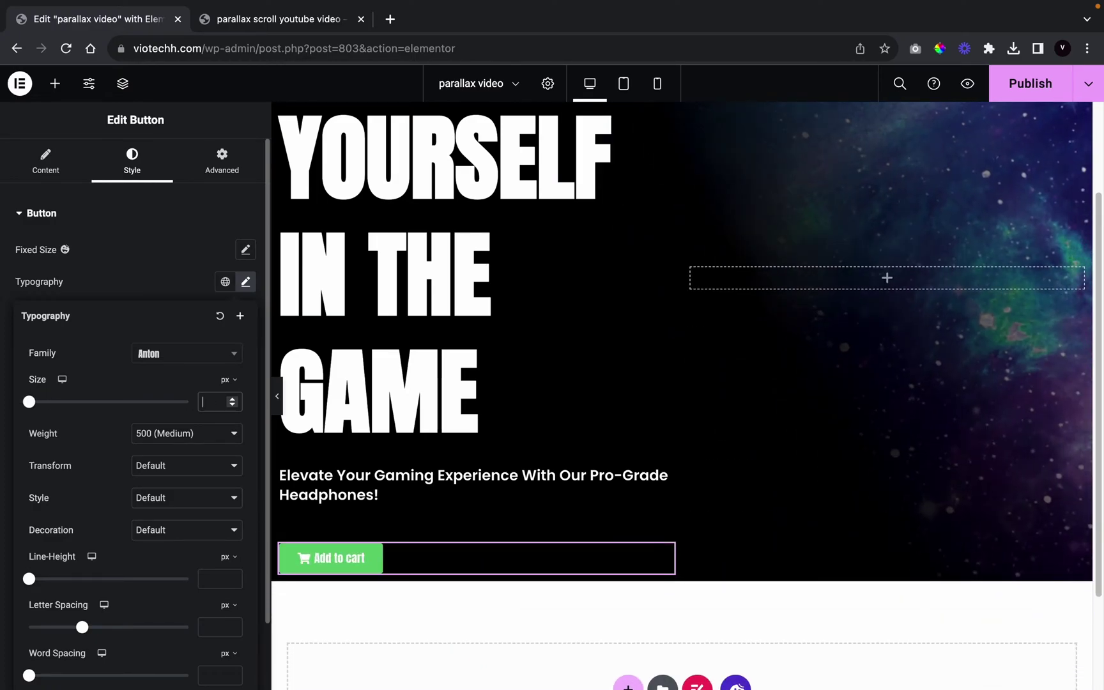
text(19)
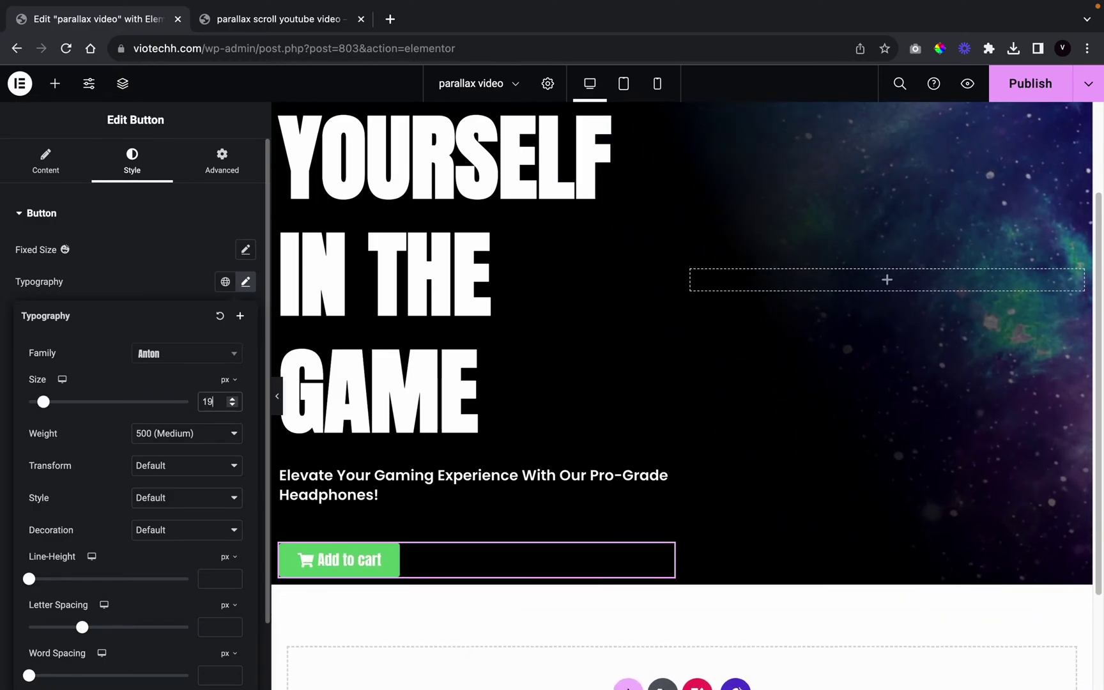
click(179, 468)
click(180, 481)
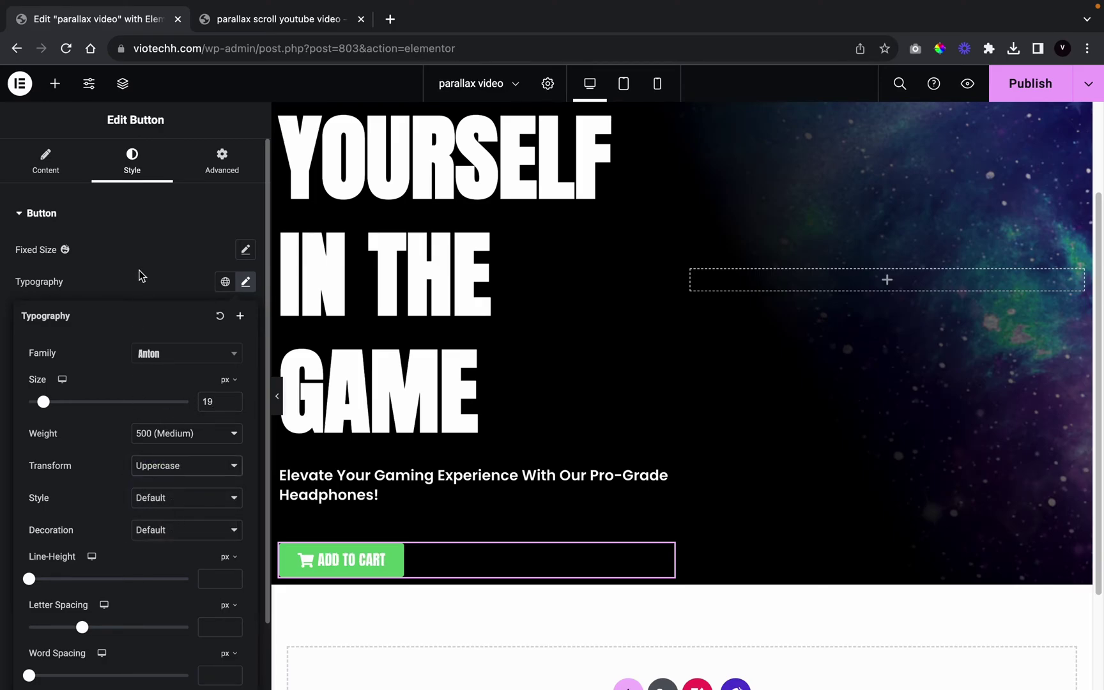
click(146, 249)
Set the button's background color to a white global color
click(225, 442)
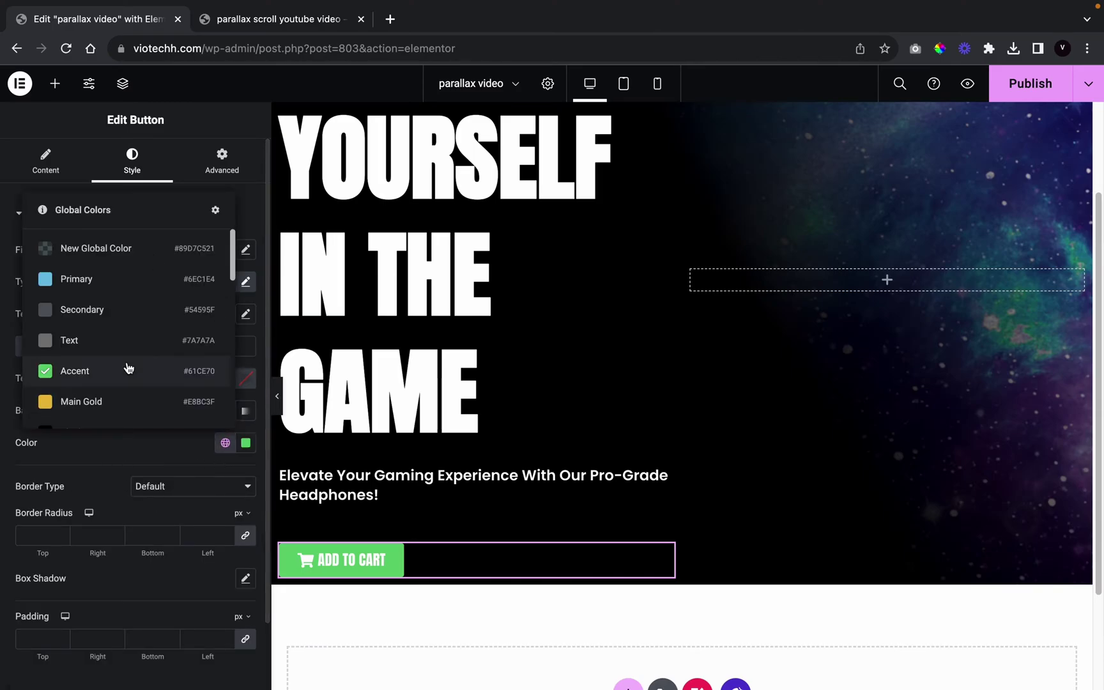
scroll(128, 367, down, 5)
click(141, 319)
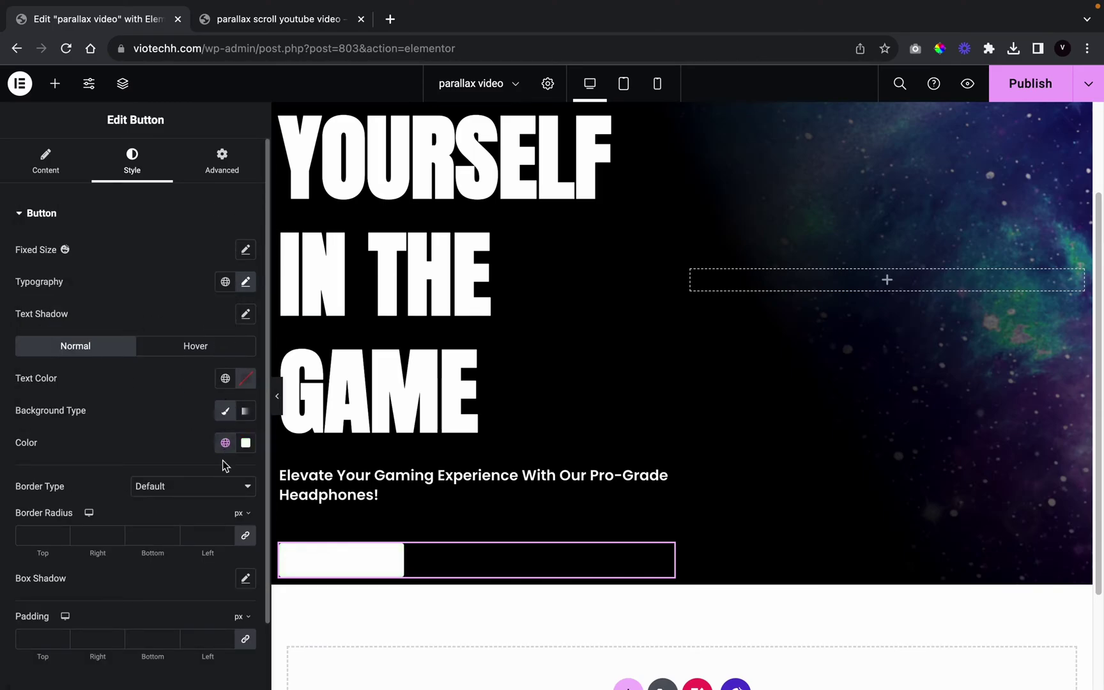
Set the button's border radius to 0 px on all sides and its text color to the Black global color
click(224, 532)
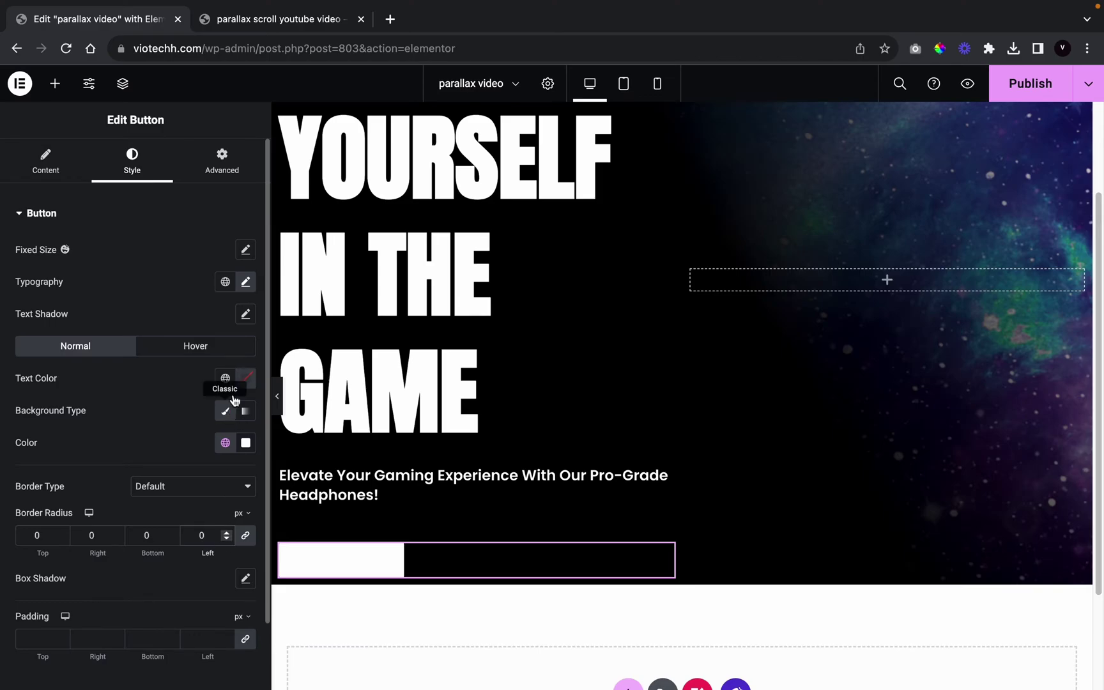
click(246, 378)
click(225, 378)
scroll(205, 497, down, 10)
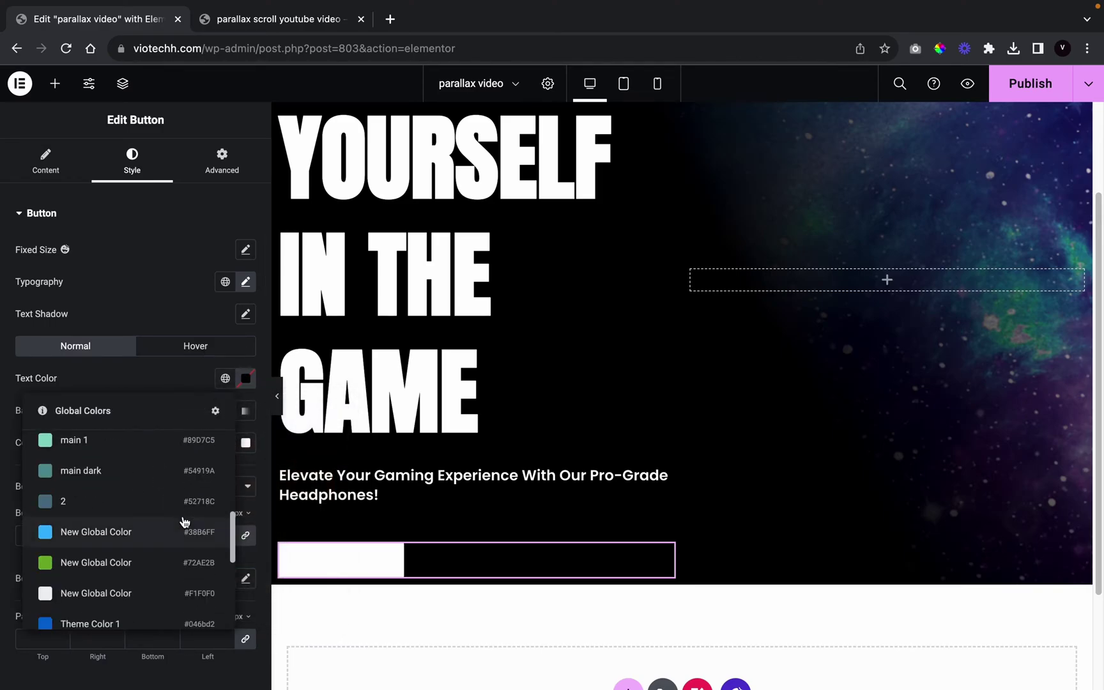
scroll(145, 519, up, 10)
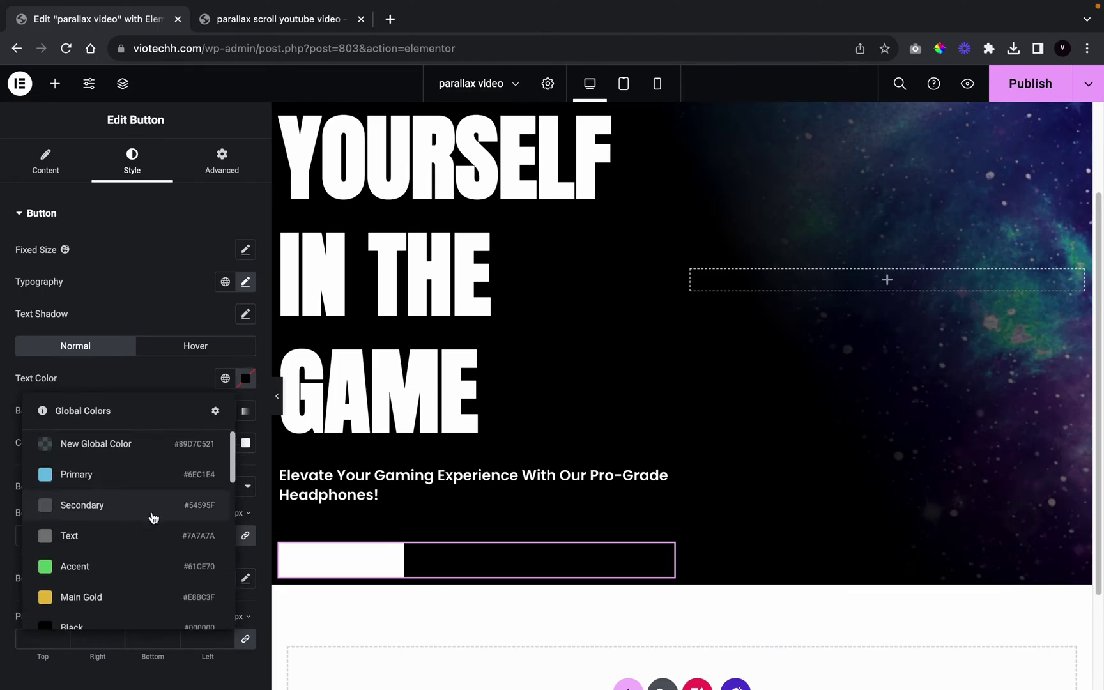
click(111, 621)
scroll(195, 562, down, 2)
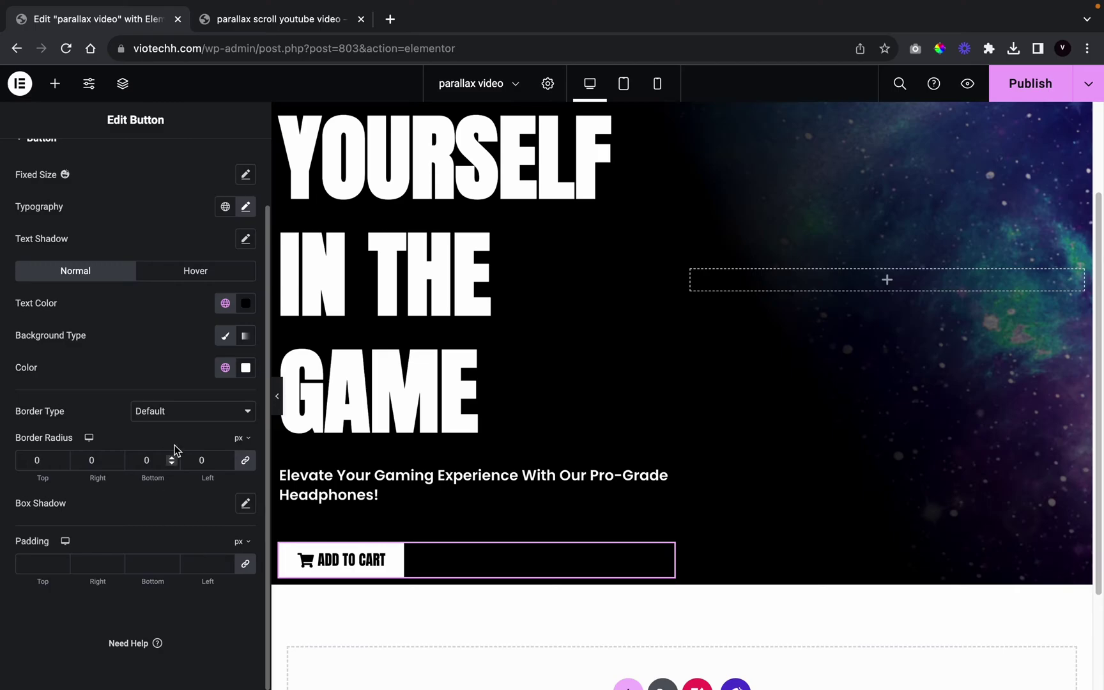
Unlink the tagline text's margins and set its bottom margin to -24 px
click(309, 517)
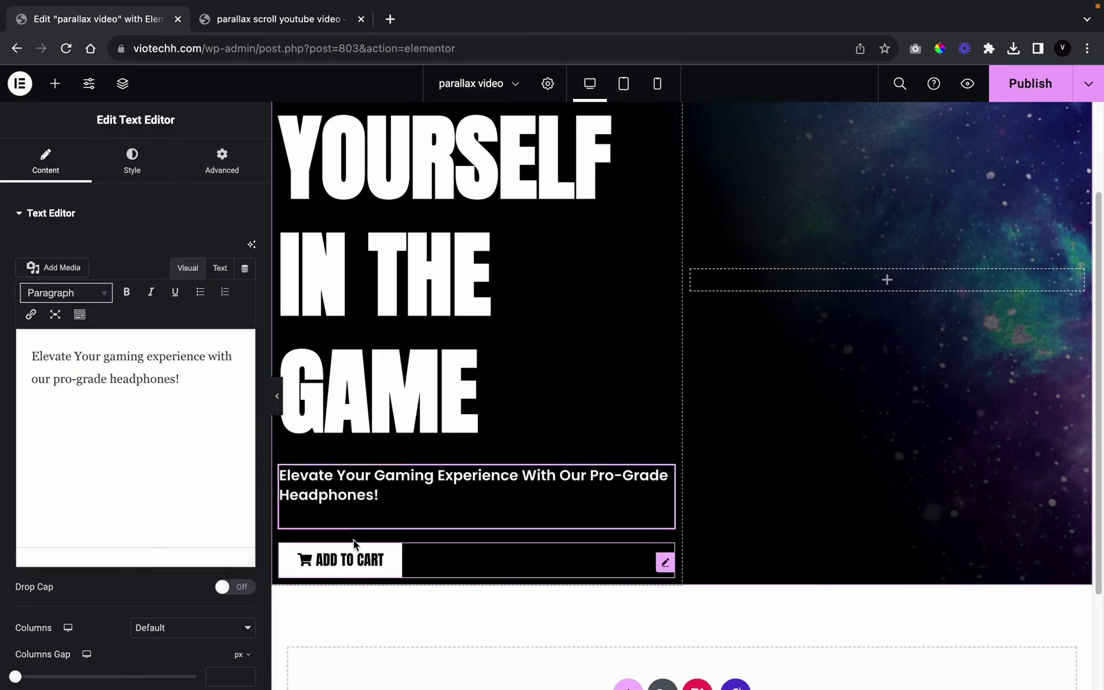
click(219, 166)
click(245, 266)
drag(173, 269, 173, 267)
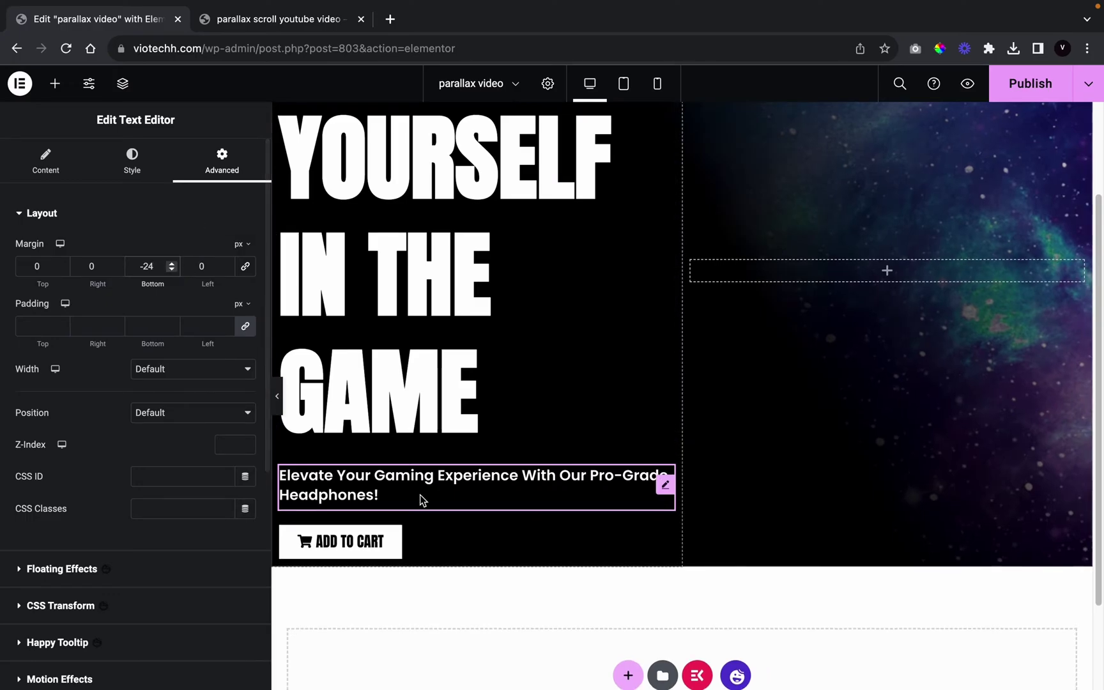
Give the Add to cart button a box shadow in semi-transparent purple, rgba(133, 2, 255, 0.5)
click(430, 549)
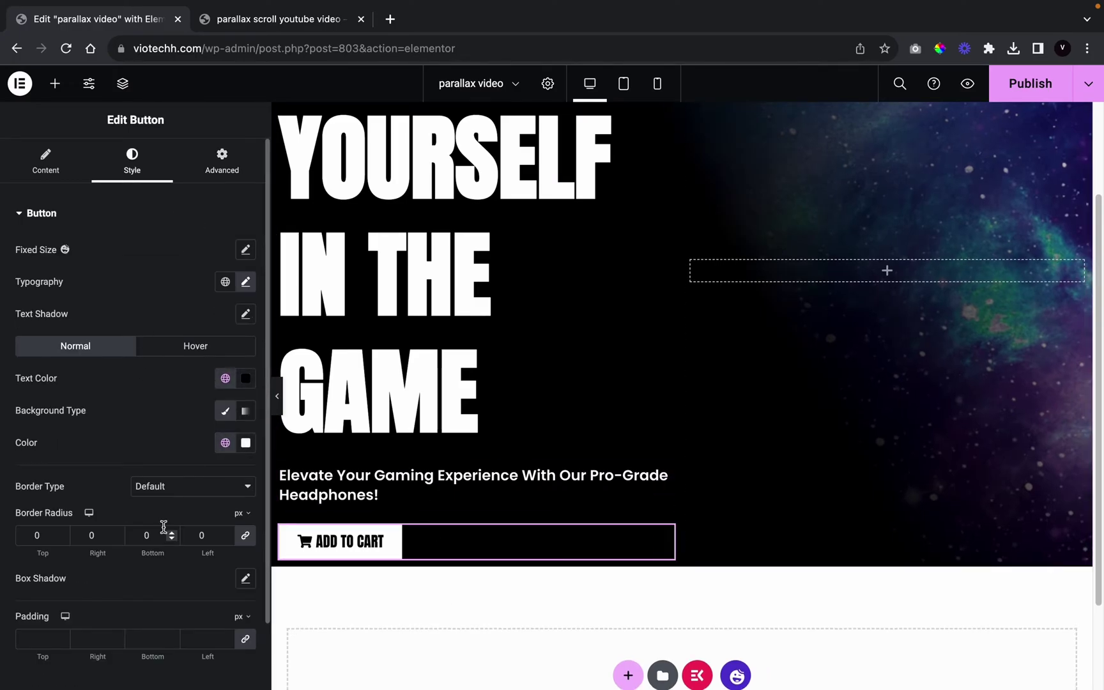
scroll(61, 553, down, 1)
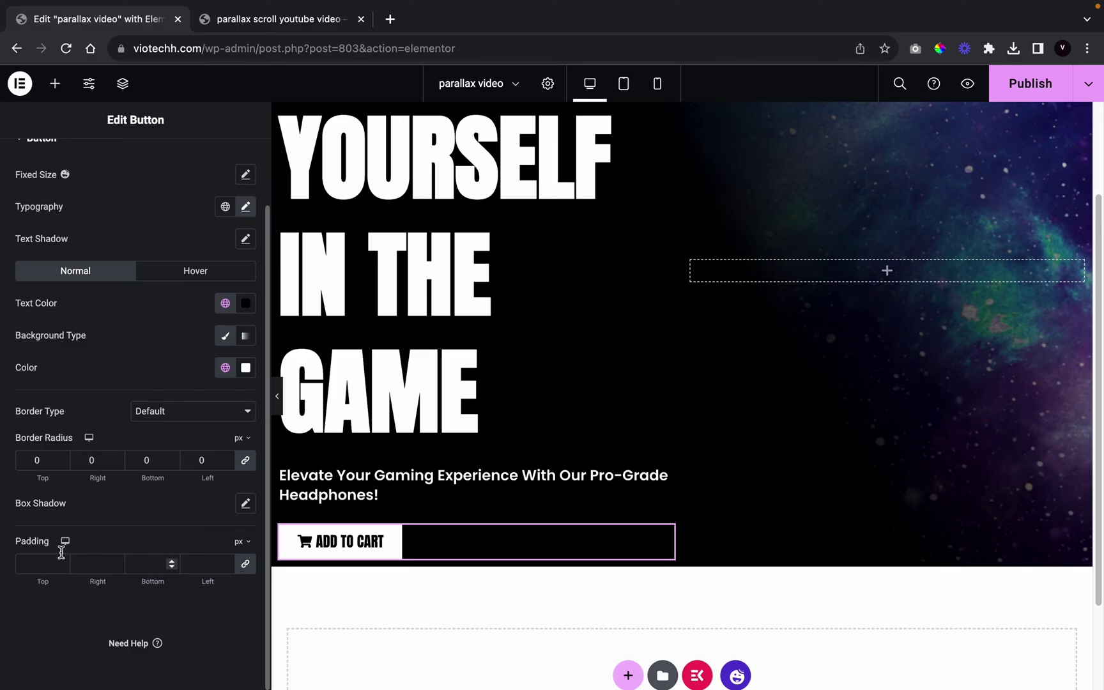
click(246, 505)
click(233, 545)
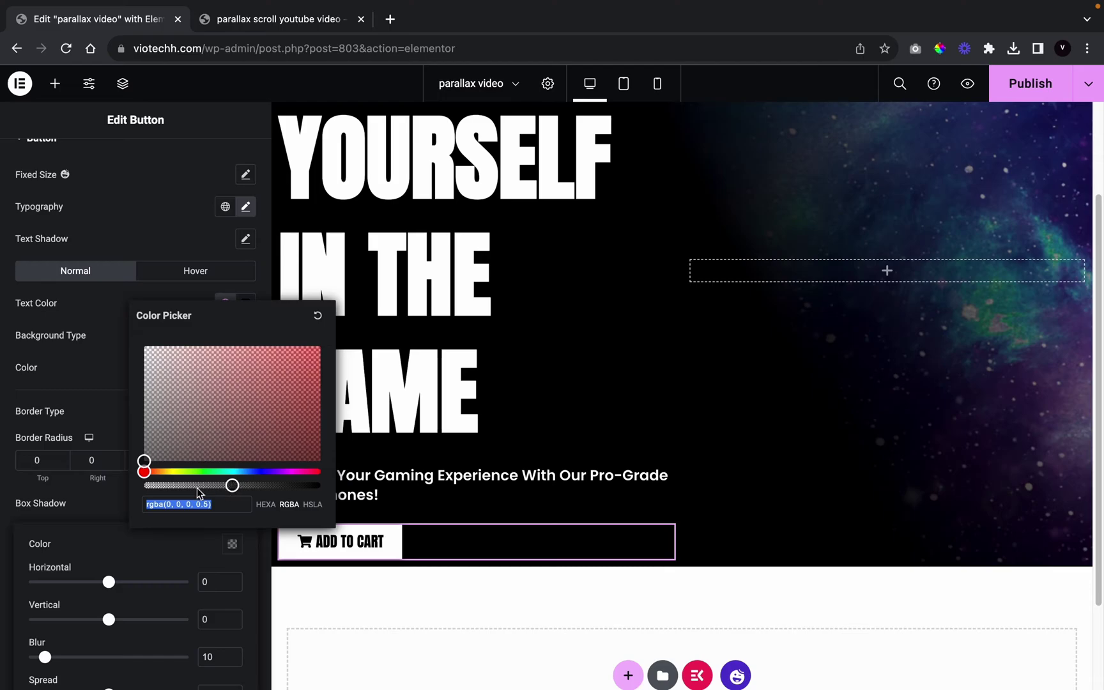
click(149, 484)
drag(143, 471, 270, 473)
drag(143, 459, 317, 319)
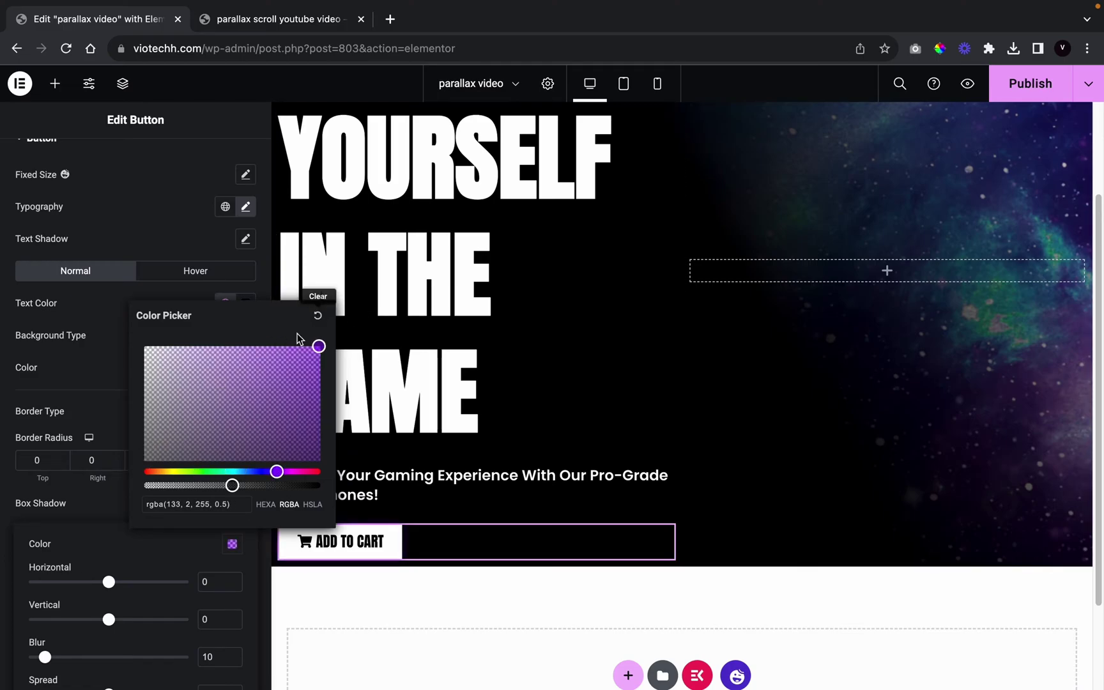
click(82, 544)
Set the button shadow's blur to 45 and check the glow in the full-width page view
scroll(145, 573, down, 1)
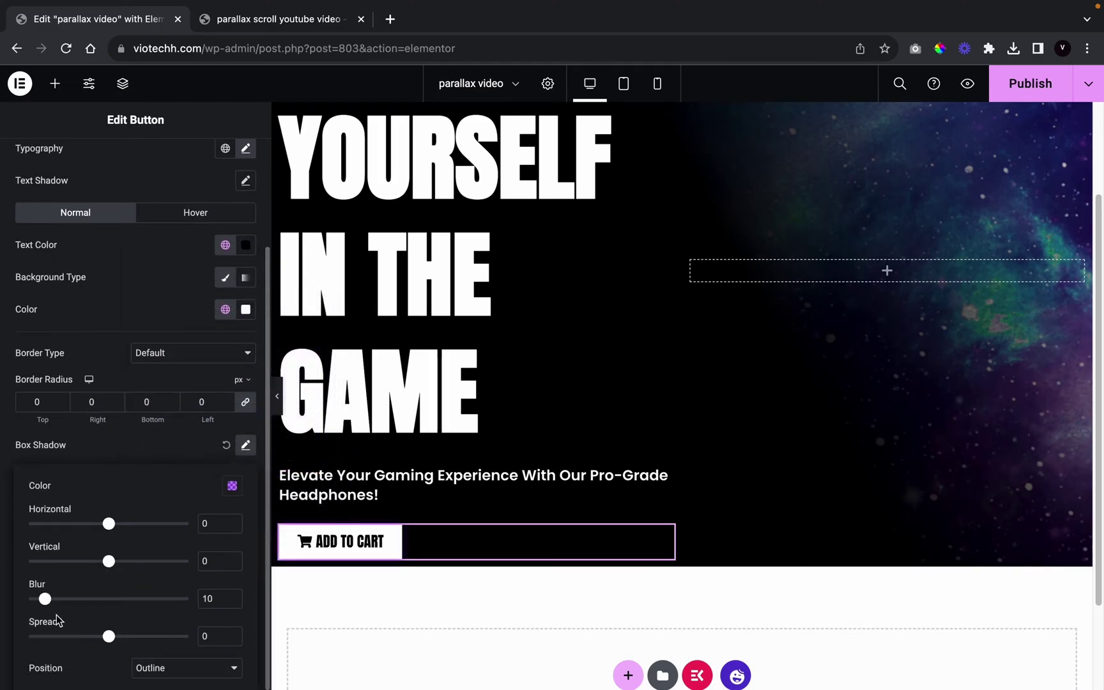
drag(44, 600, 102, 598)
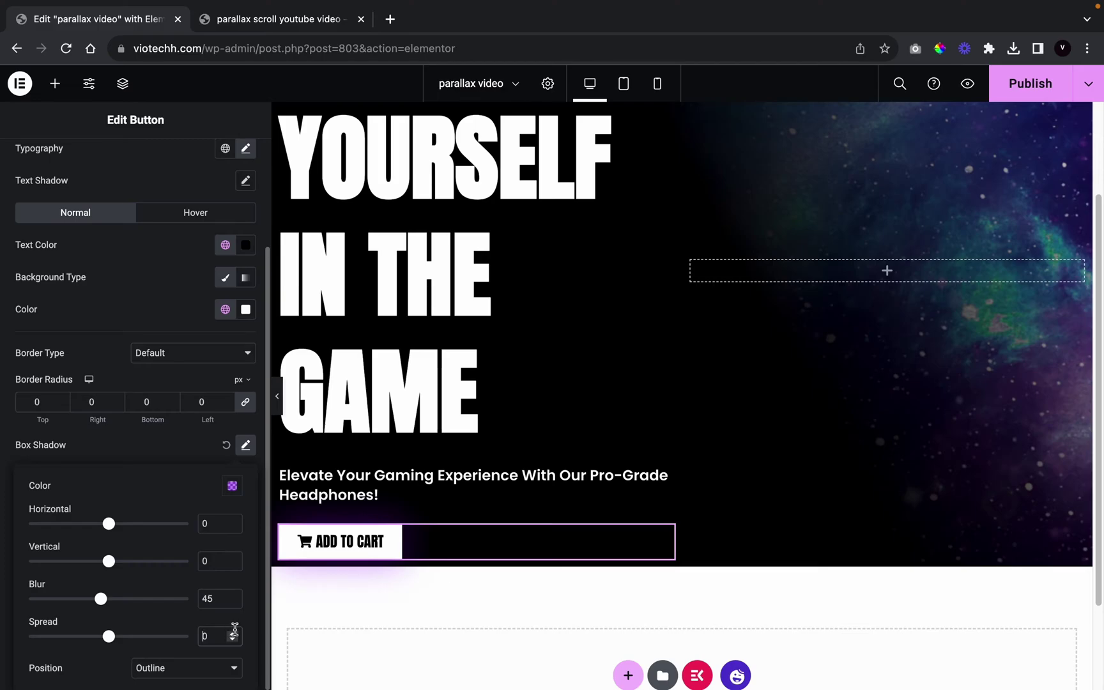
click(276, 396)
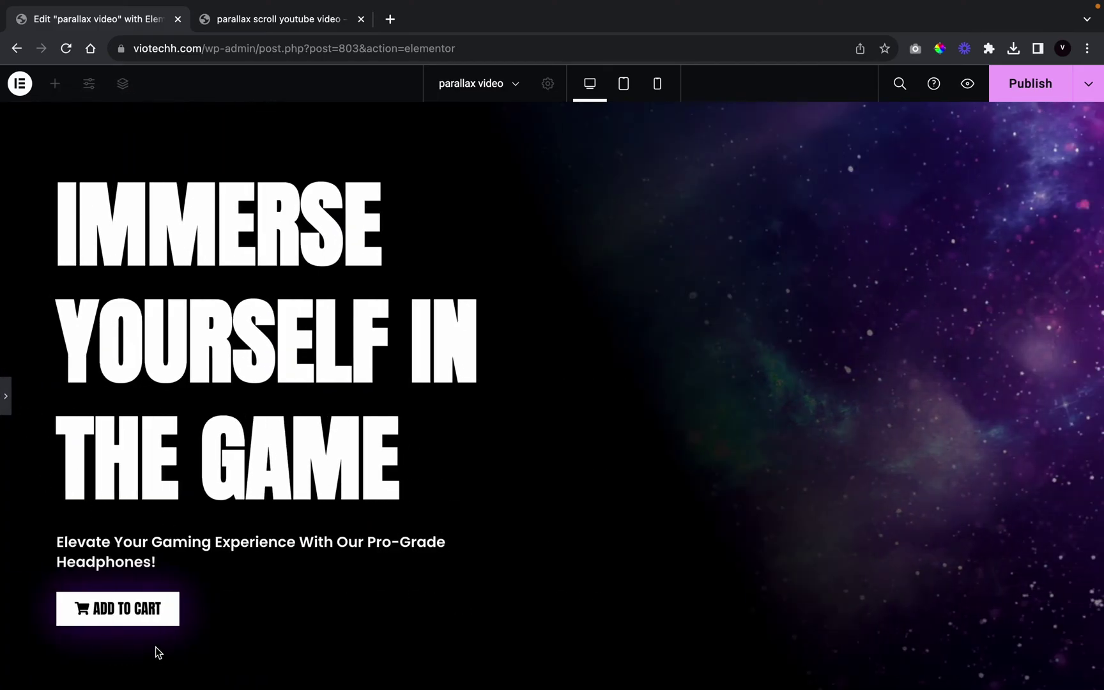
click(3, 408)
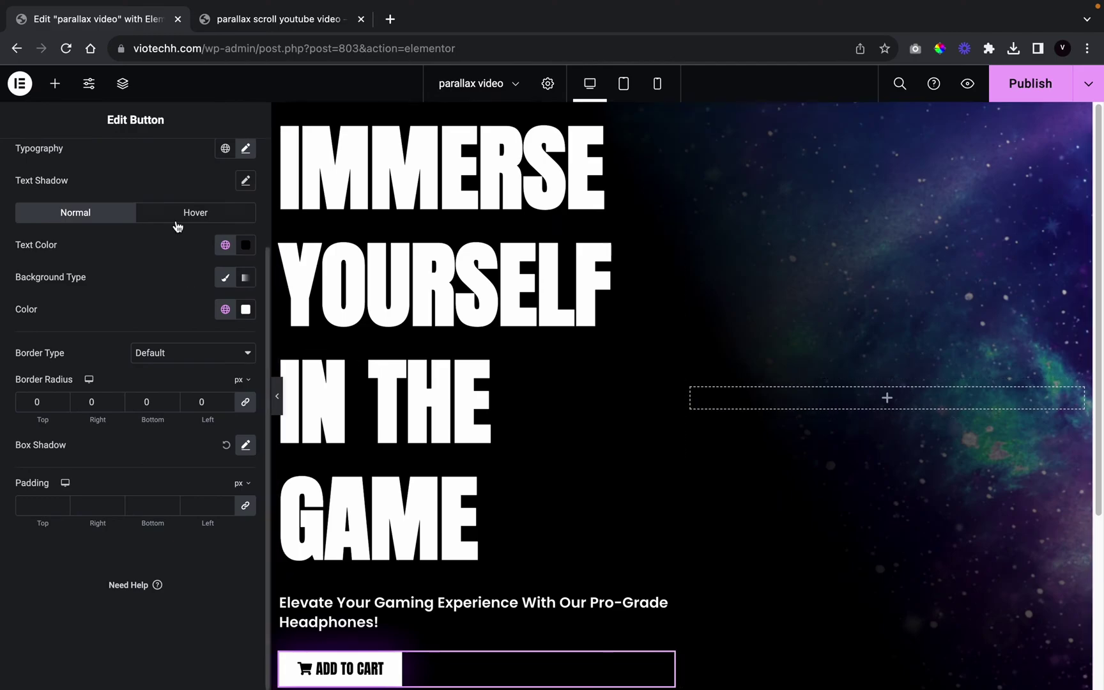
Add an Image widget to the hero's empty column with the headphone picture demo-1.png and check it in the full-width view
click(56, 86)
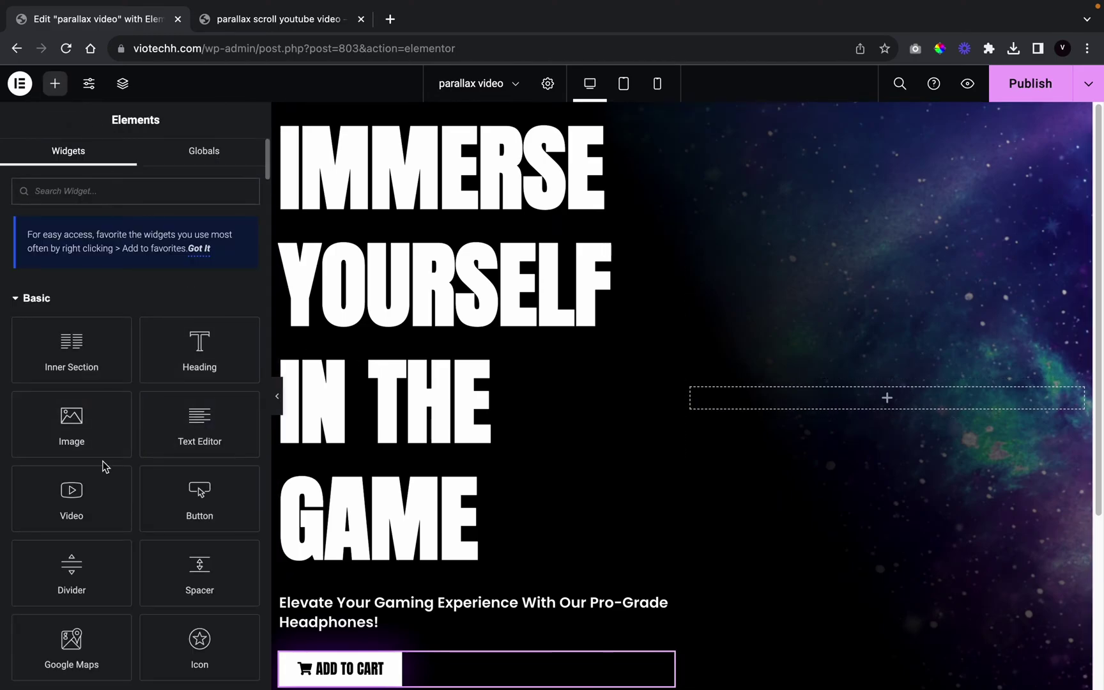
drag(94, 436, 1063, 397)
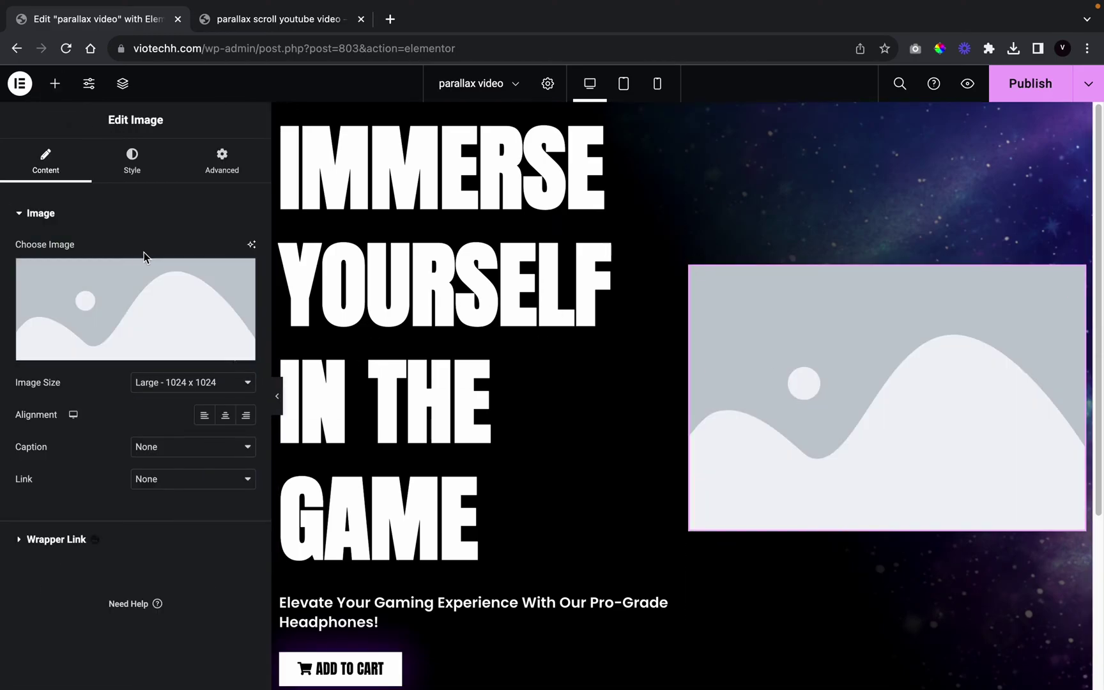
click(141, 274)
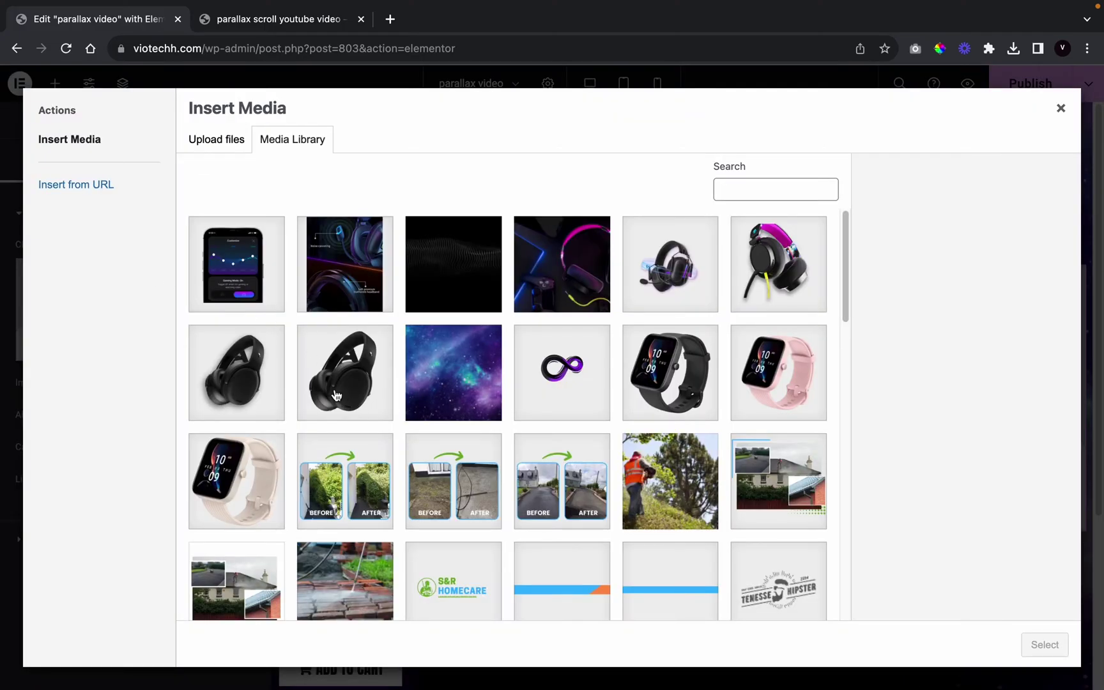
click(331, 391)
click(250, 373)
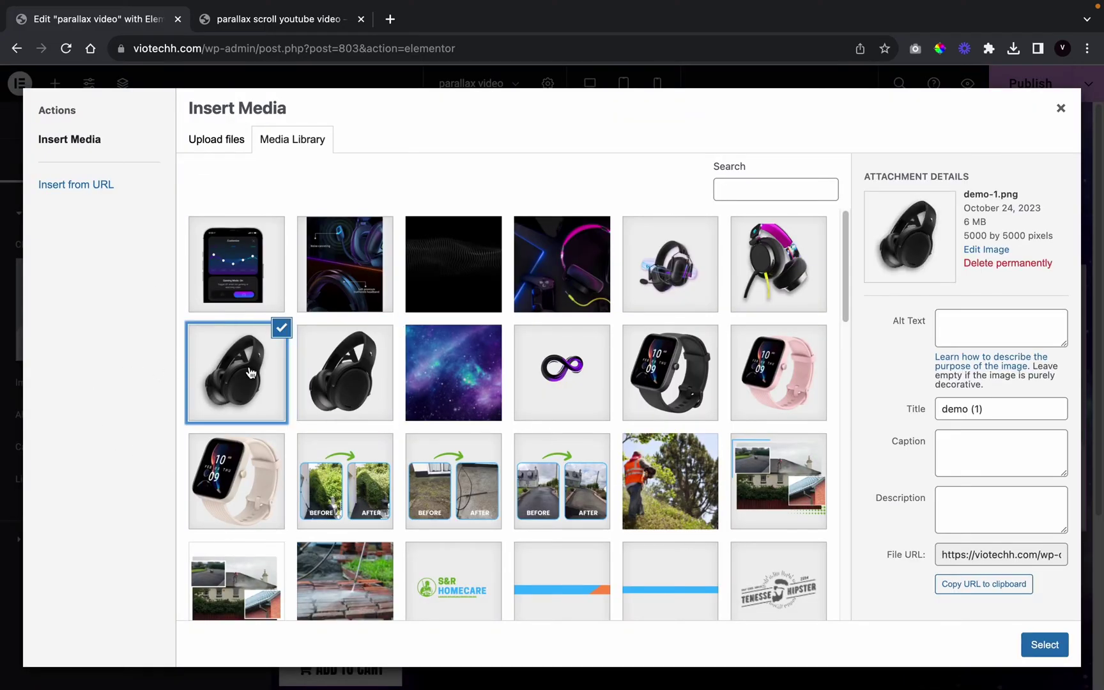
click(1041, 650)
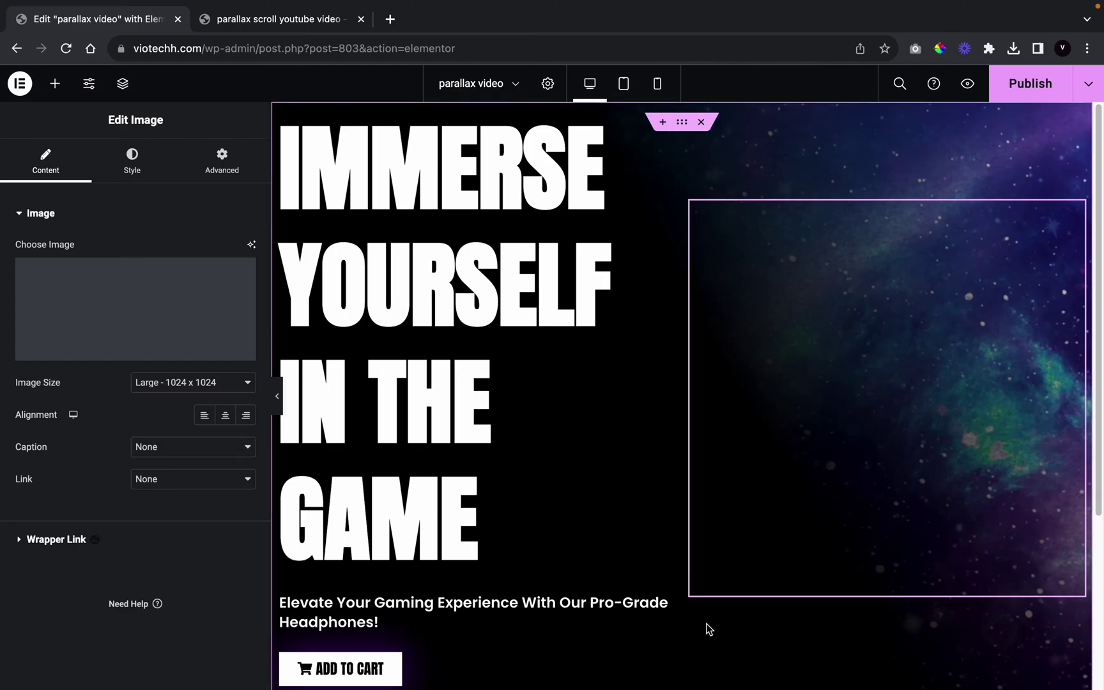
click(278, 396)
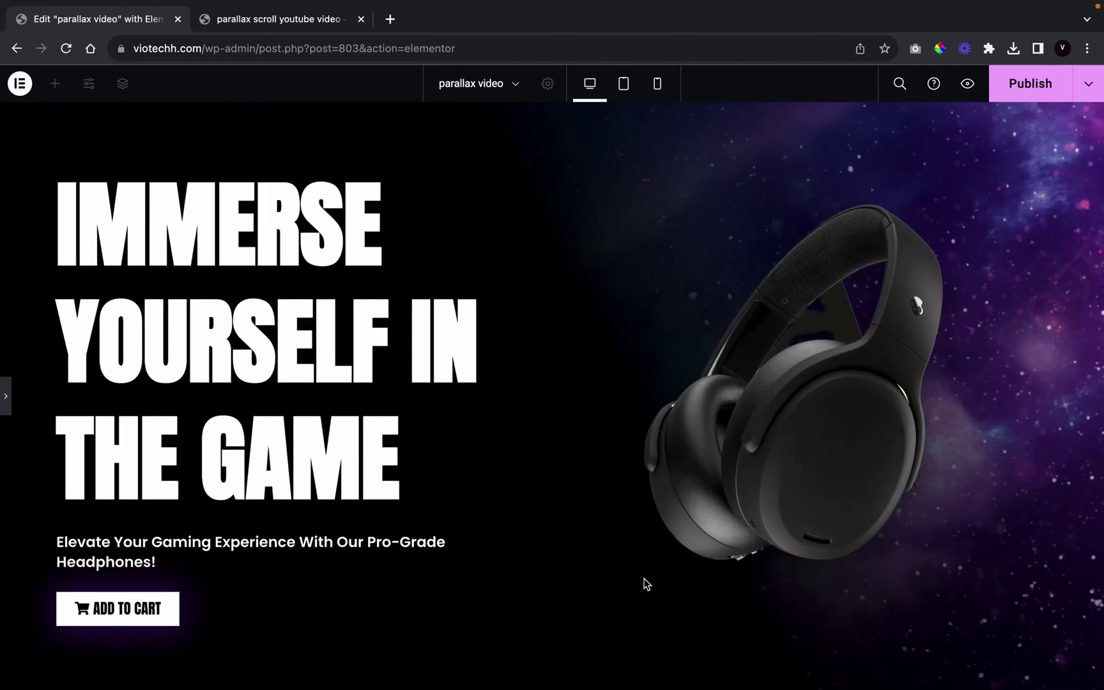
click(5, 391)
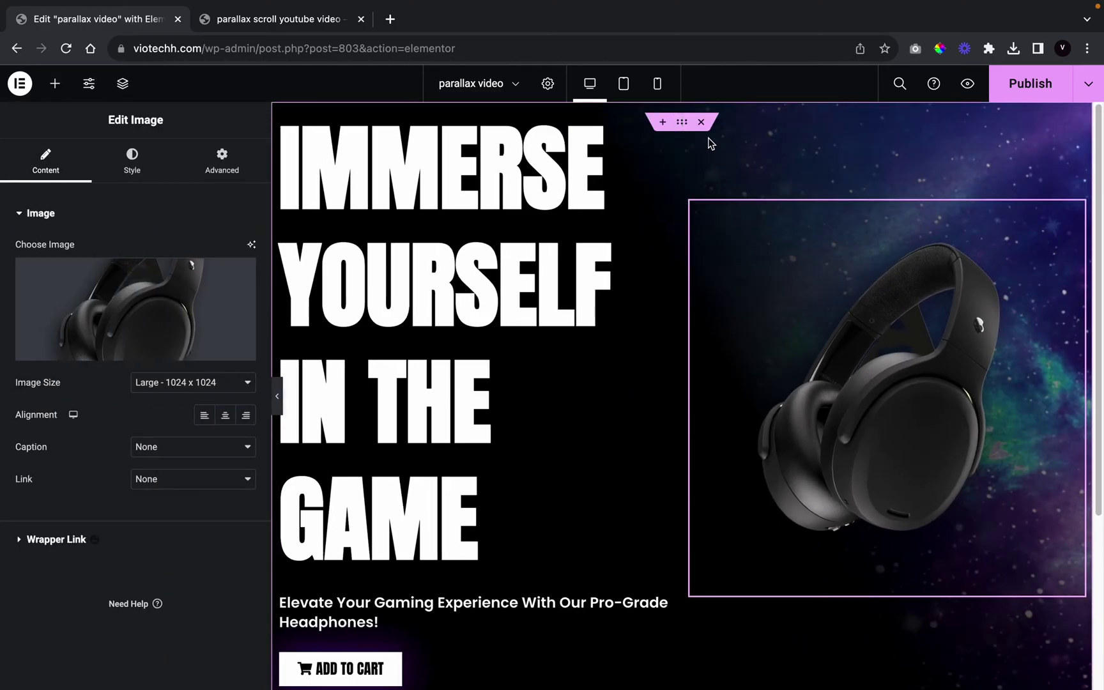
Turn on scrolling effects for the hero section's background and enable Scale with direction Scale Up and speed 4
click(680, 122)
click(236, 182)
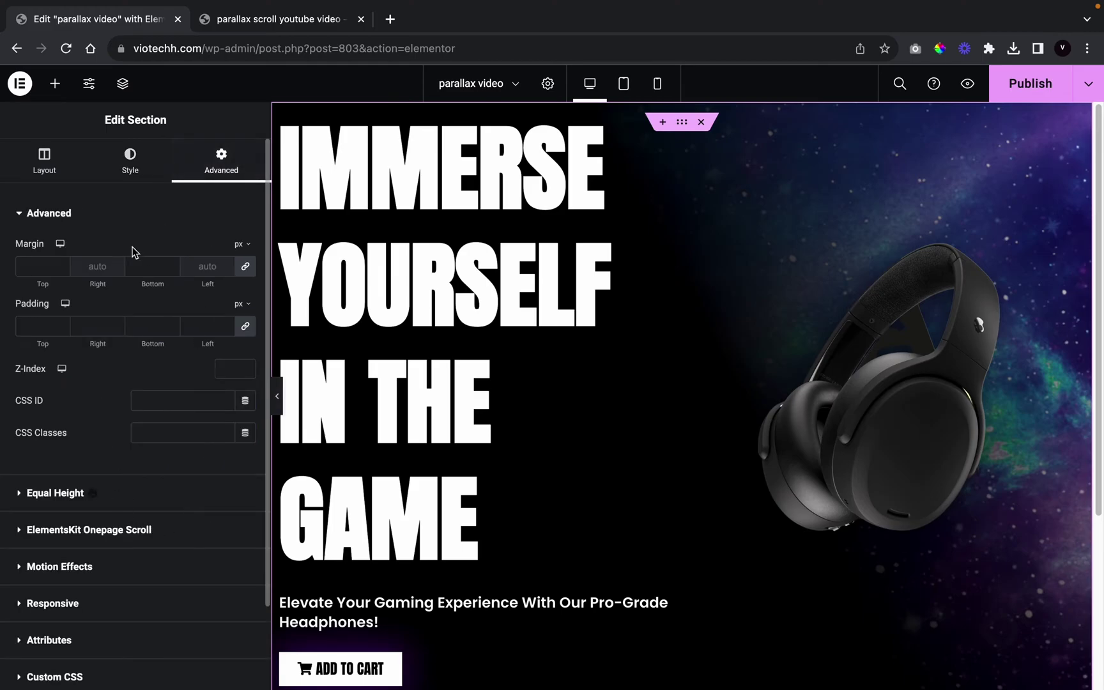
click(140, 159)
scroll(139, 473, down, 5)
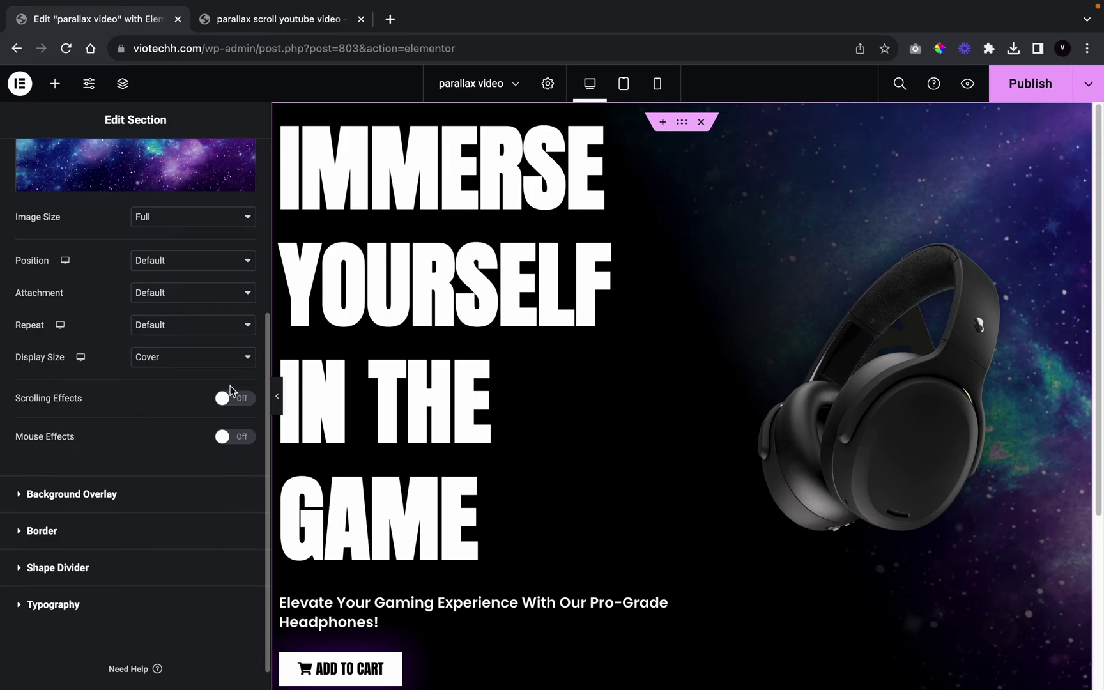
click(231, 400)
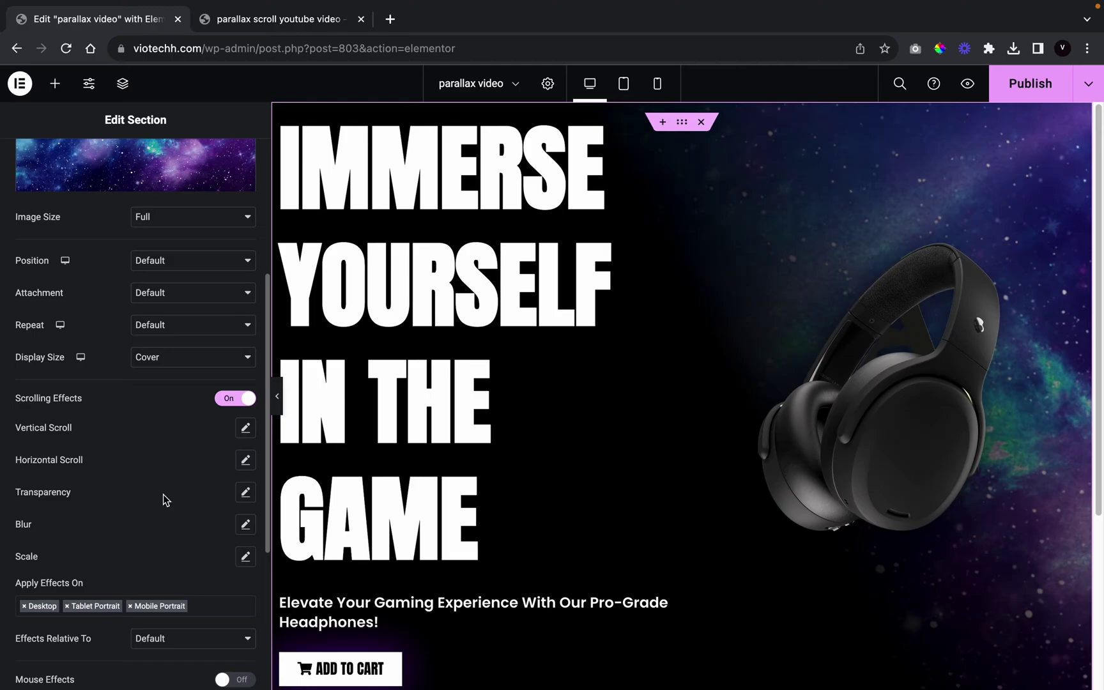
scroll(163, 494, down, 3)
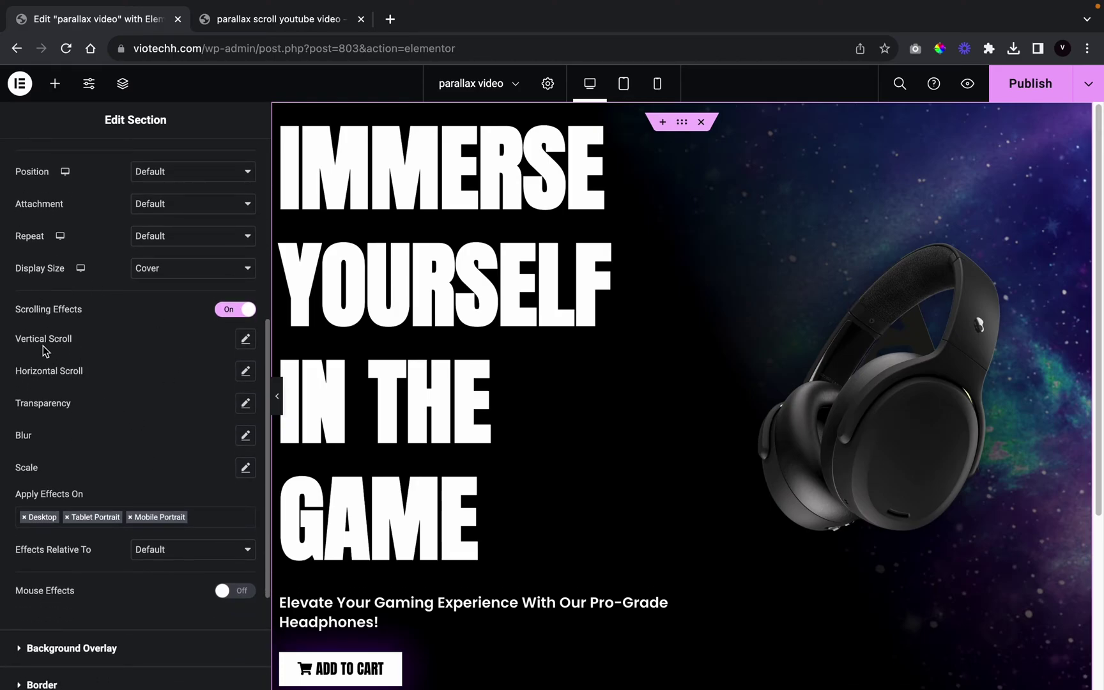
click(244, 470)
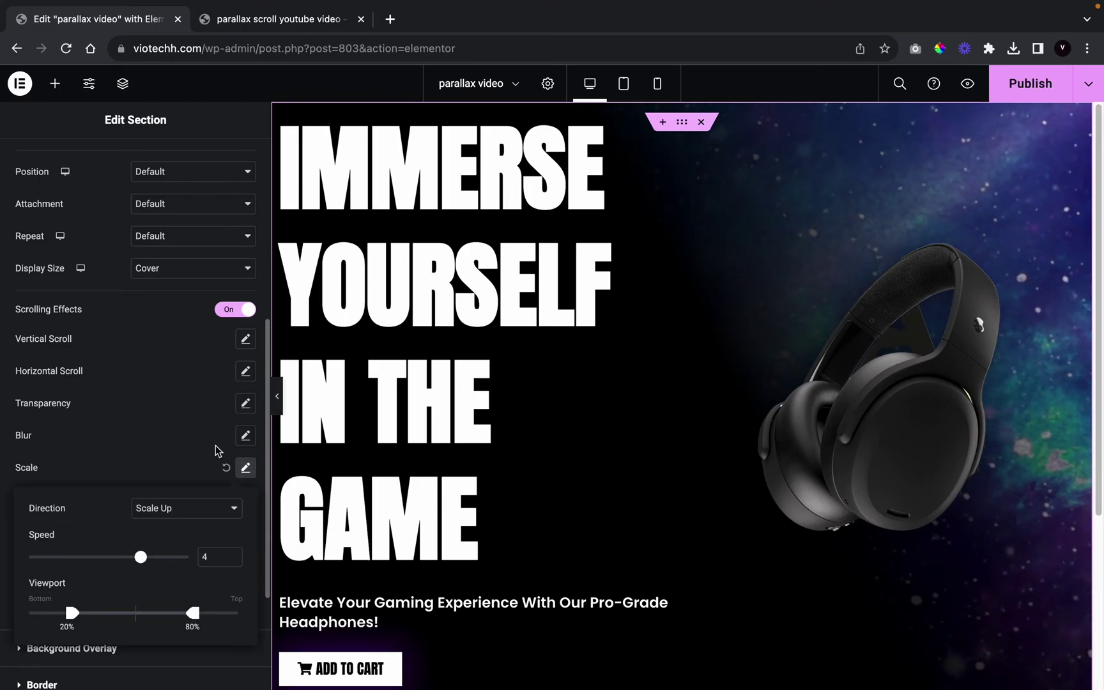
scroll(613, 502, down, 4)
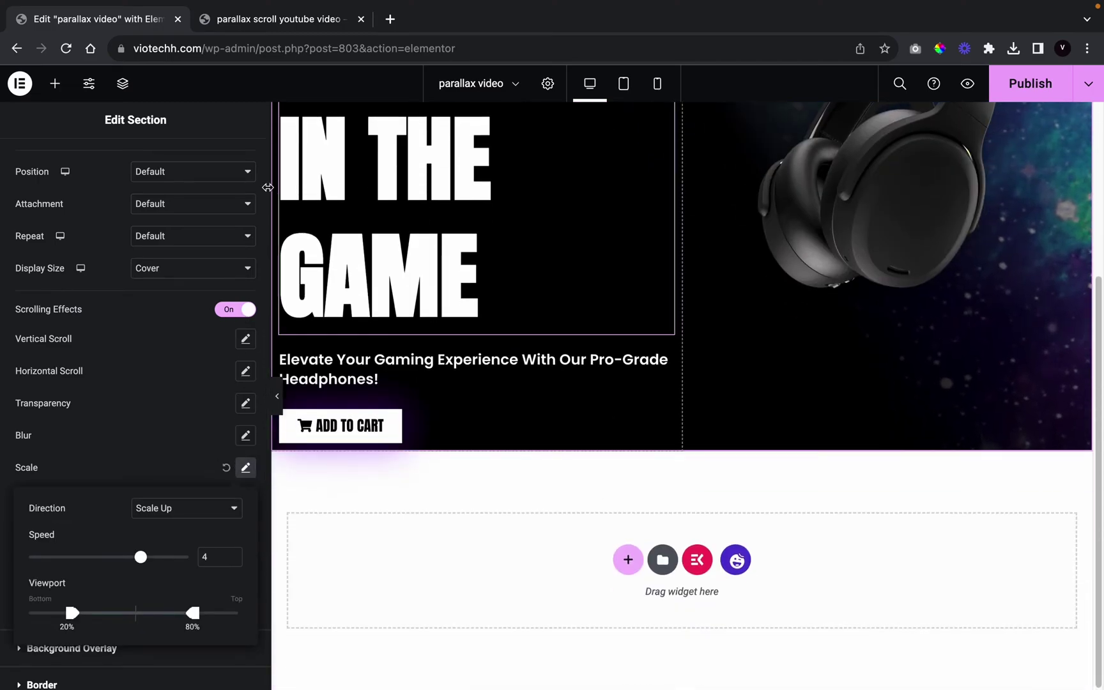
Check the section below the hero on the finished reference page in the other browser tab, and return to the editor
click(283, 21)
scroll(468, 459, down, 5)
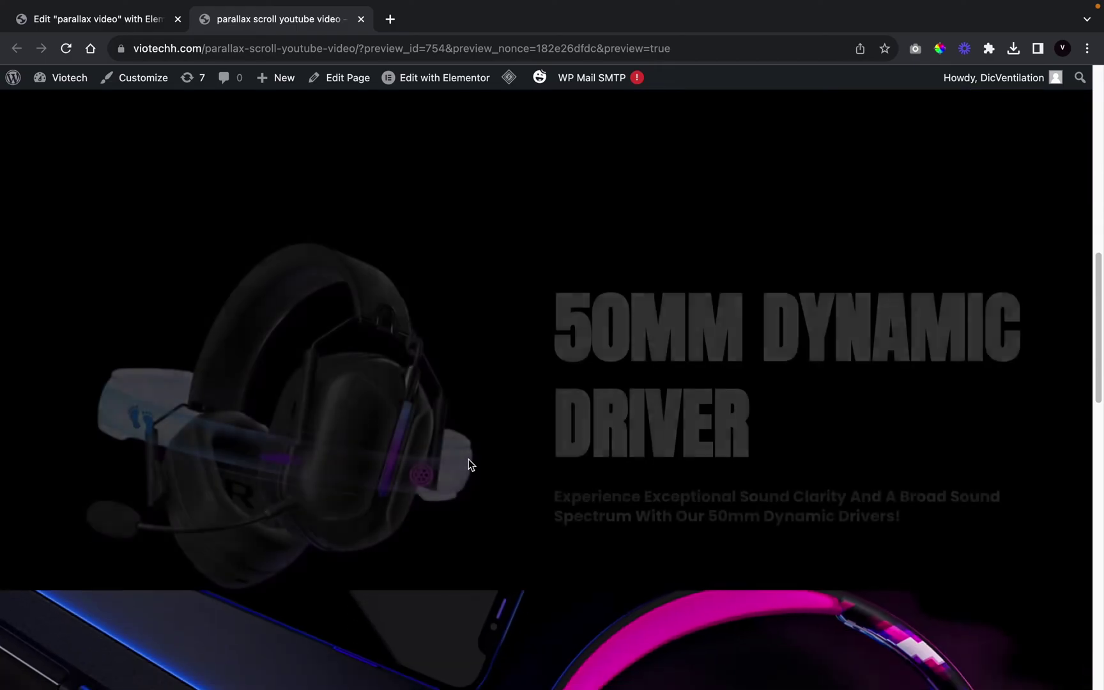
click(62, 20)
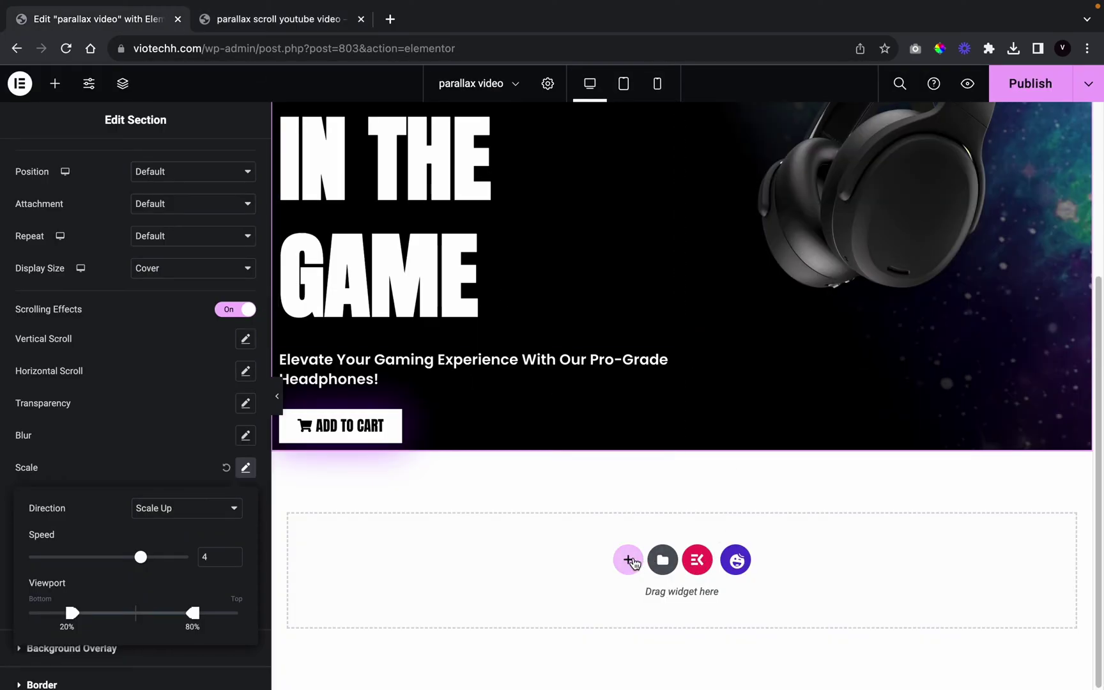
Add a section with two equal columns below the hero and set its boxed content width to 1313
click(629, 560)
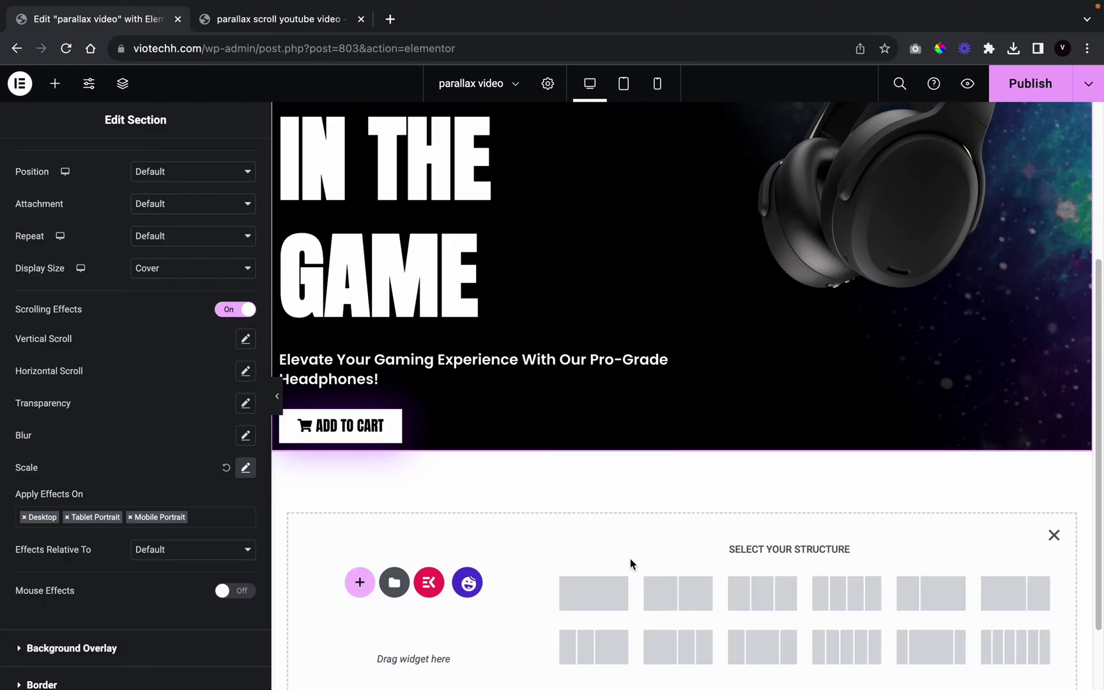
click(678, 592)
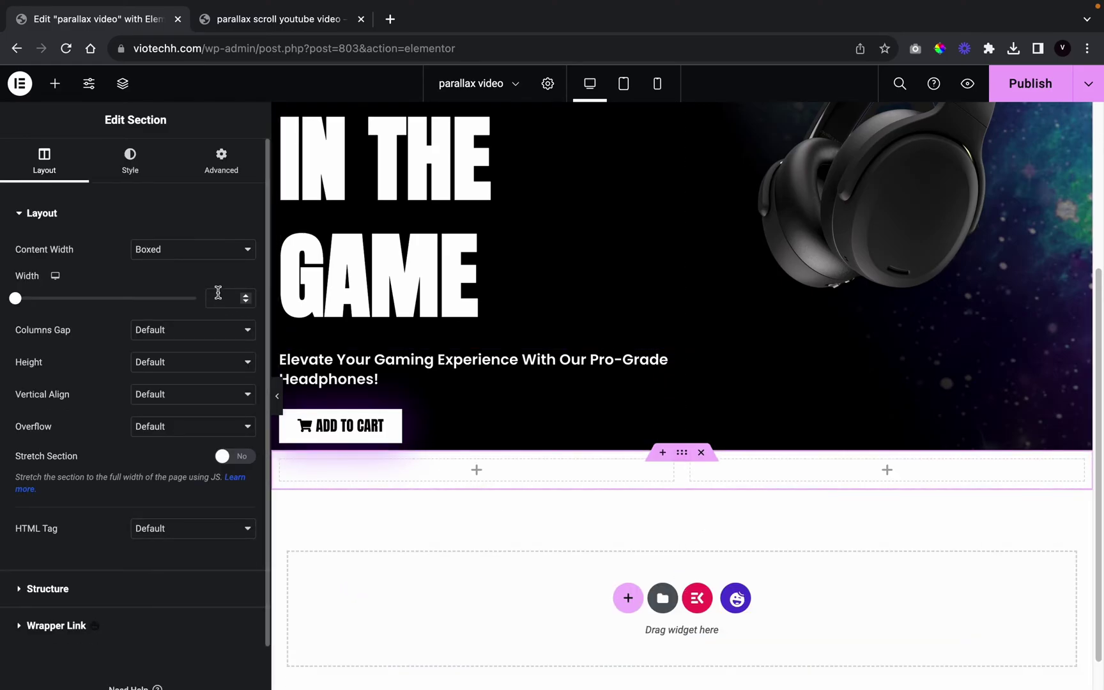
click(171, 370)
click(250, 370)
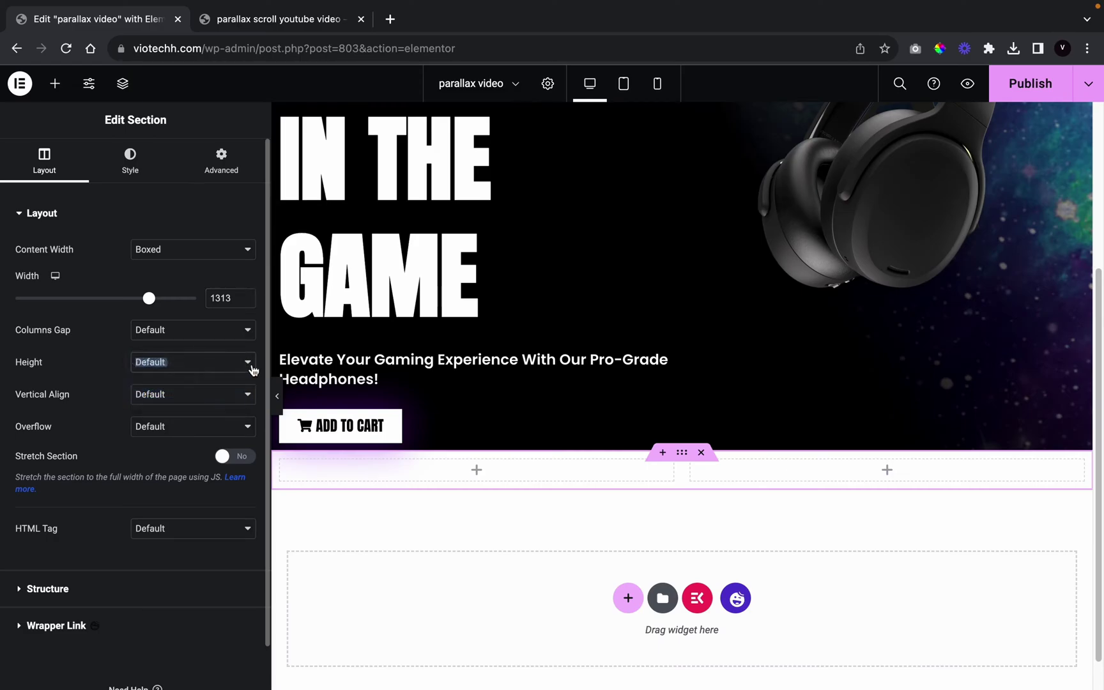
Set the new section's height to Min Height with a minimum of 100 vh
click(250, 370)
click(244, 390)
mouse_move(239, 389)
click(239, 458)
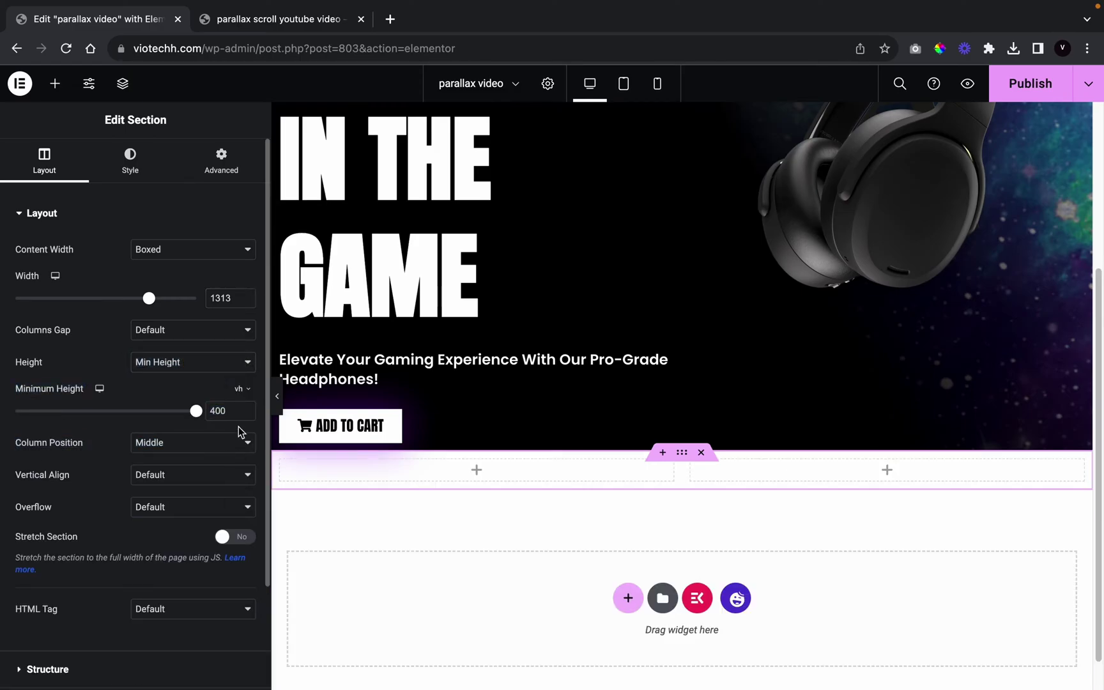
text(4)
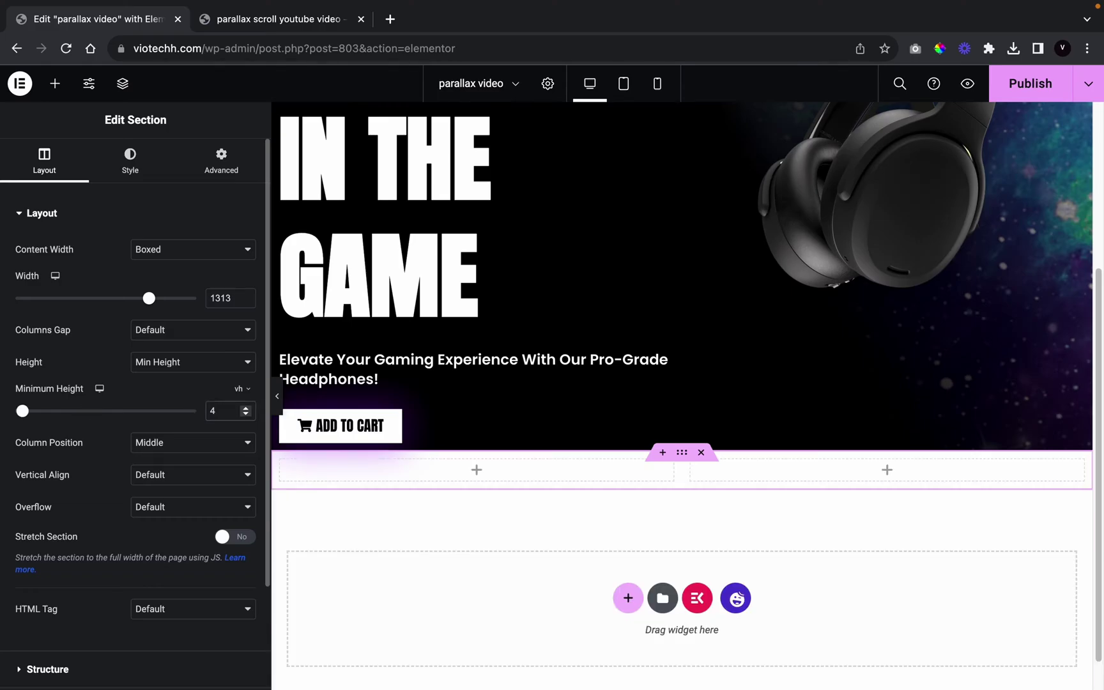
key(BackSpace)
text(100)
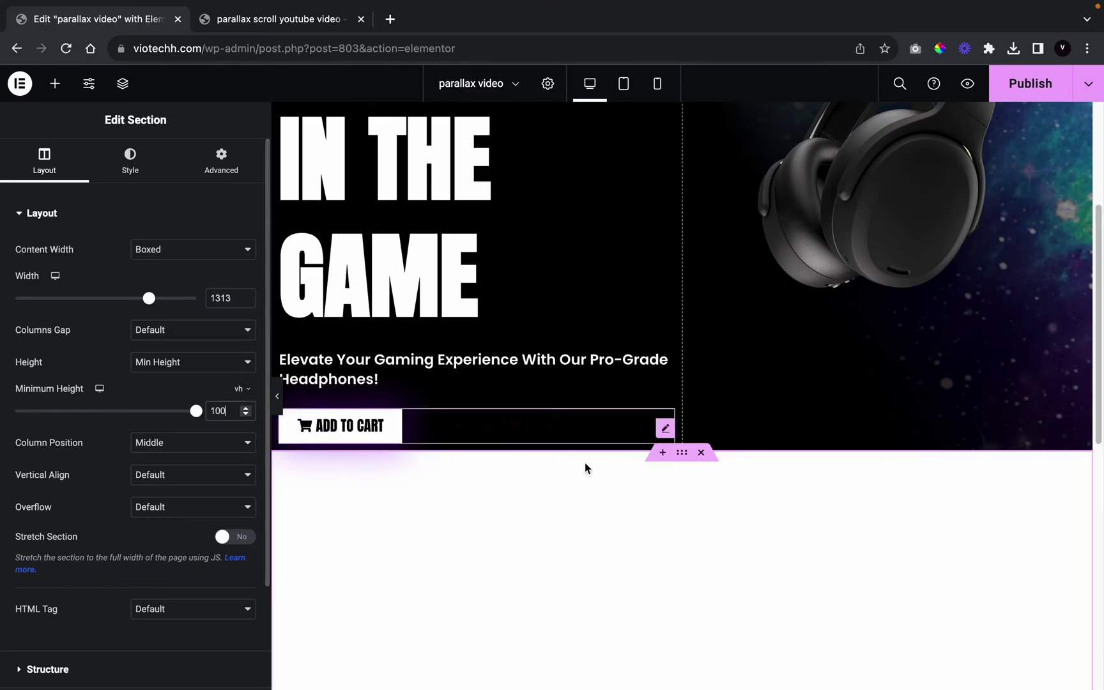
Give the new two-column section a classic background in the global colour Black
scroll(744, 542, down, 3)
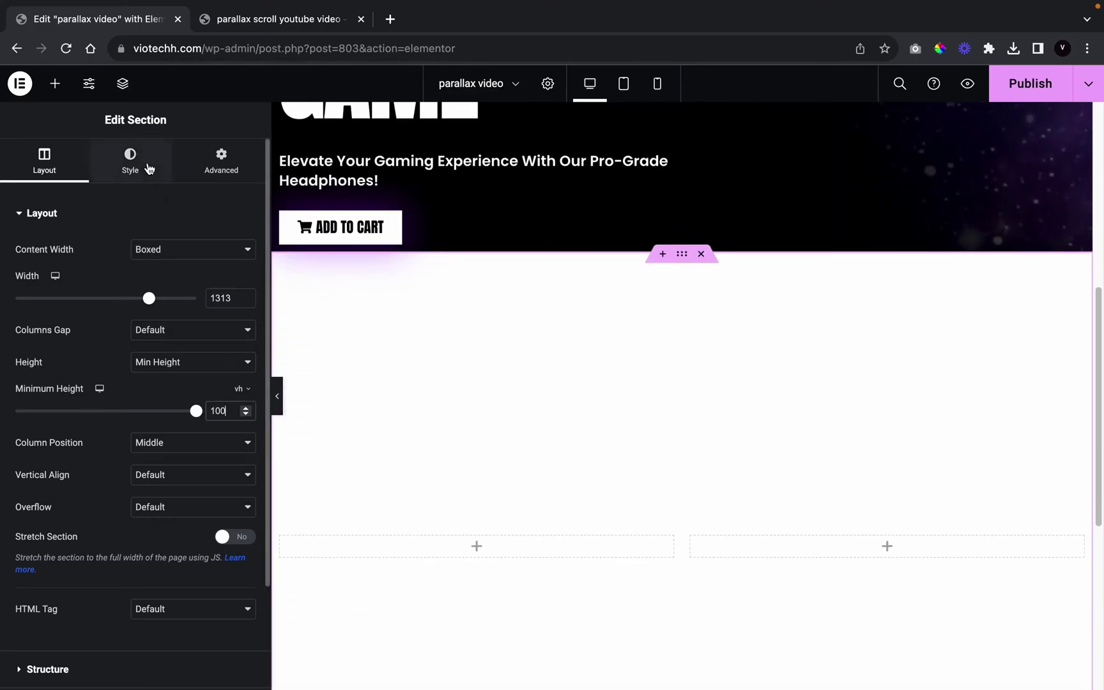
click(148, 168)
click(184, 283)
click(226, 314)
scroll(136, 463, down, 6)
scroll(136, 463, up, 4)
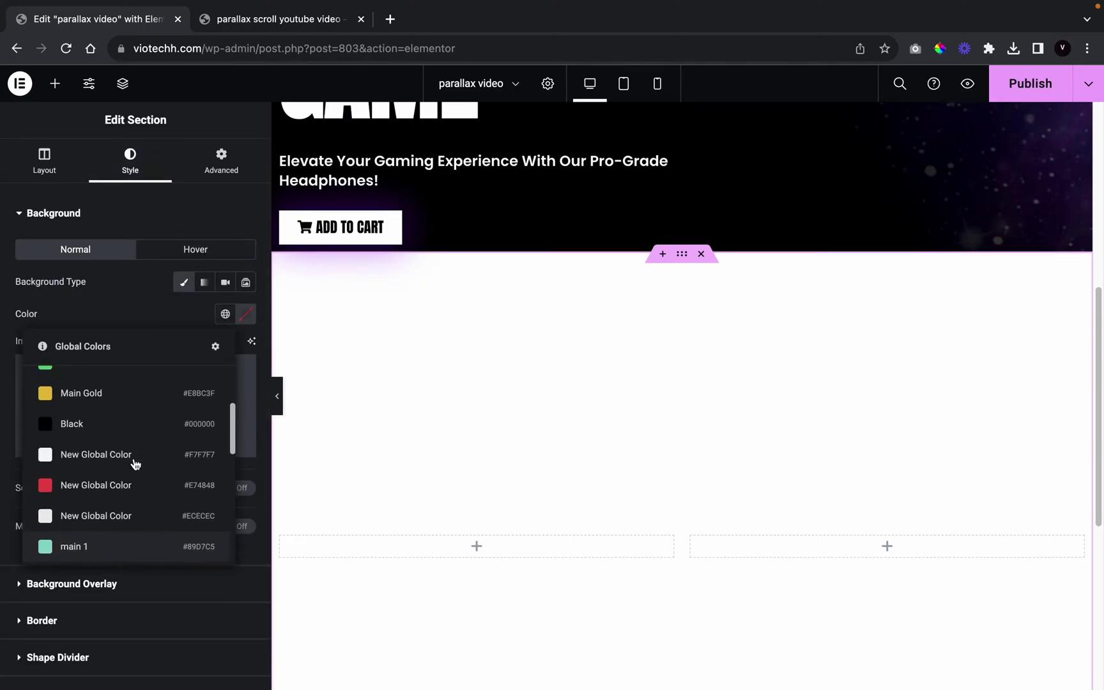
click(136, 440)
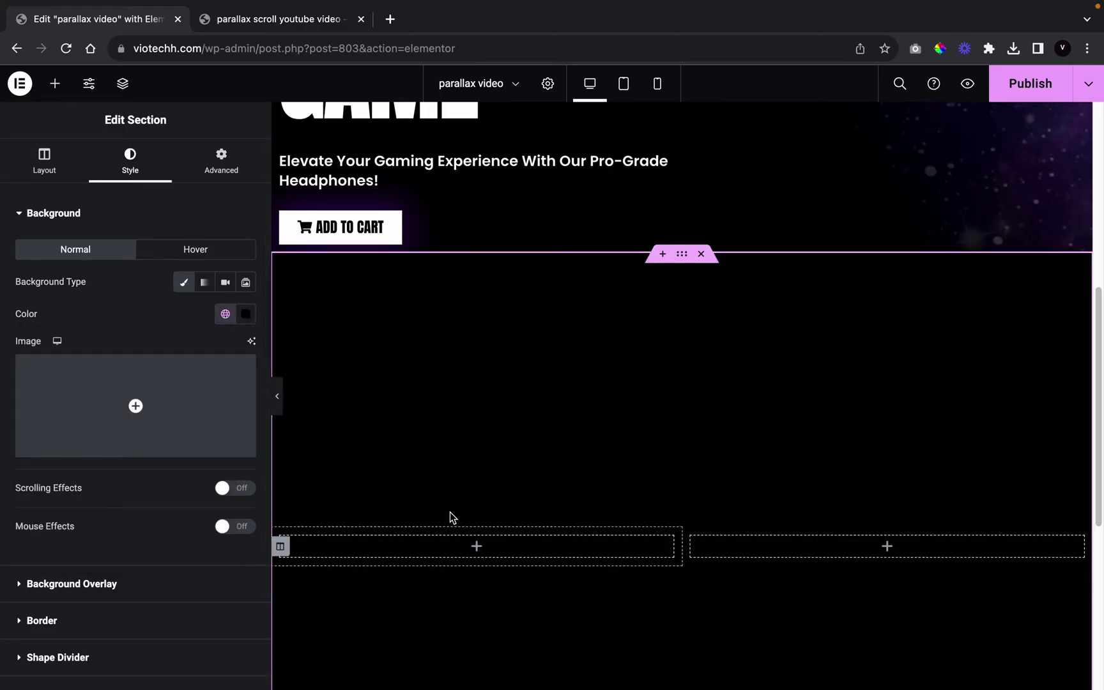
Add an Image widget to the section's first column and choose demo-3.png from the media library
click(56, 83)
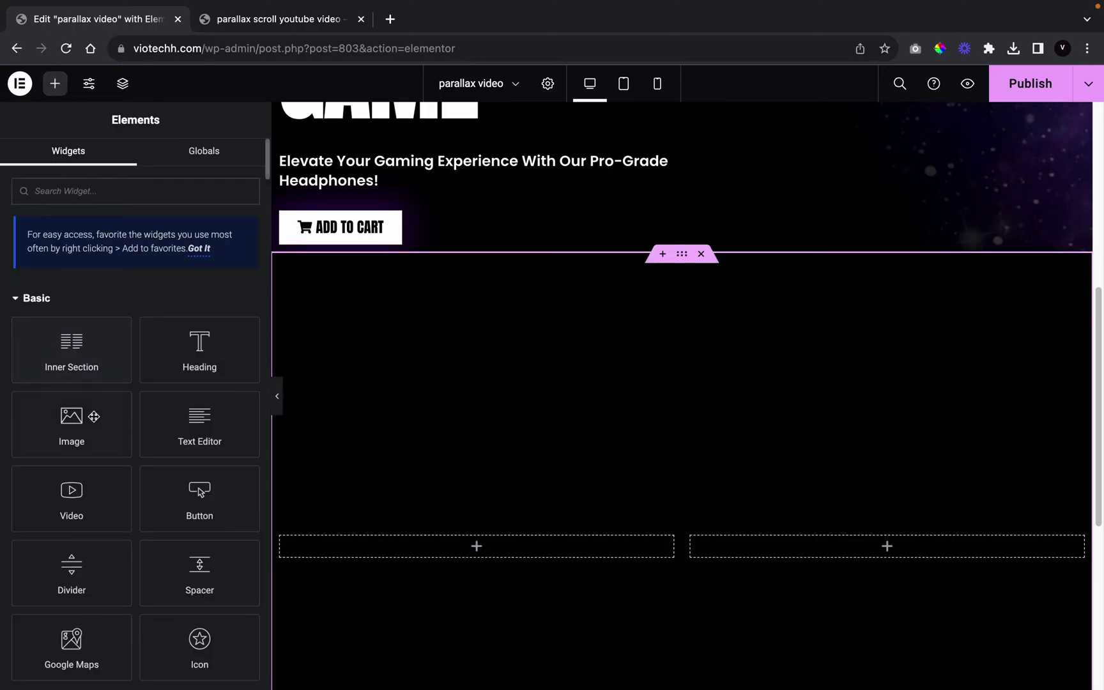
drag(125, 421, 448, 548)
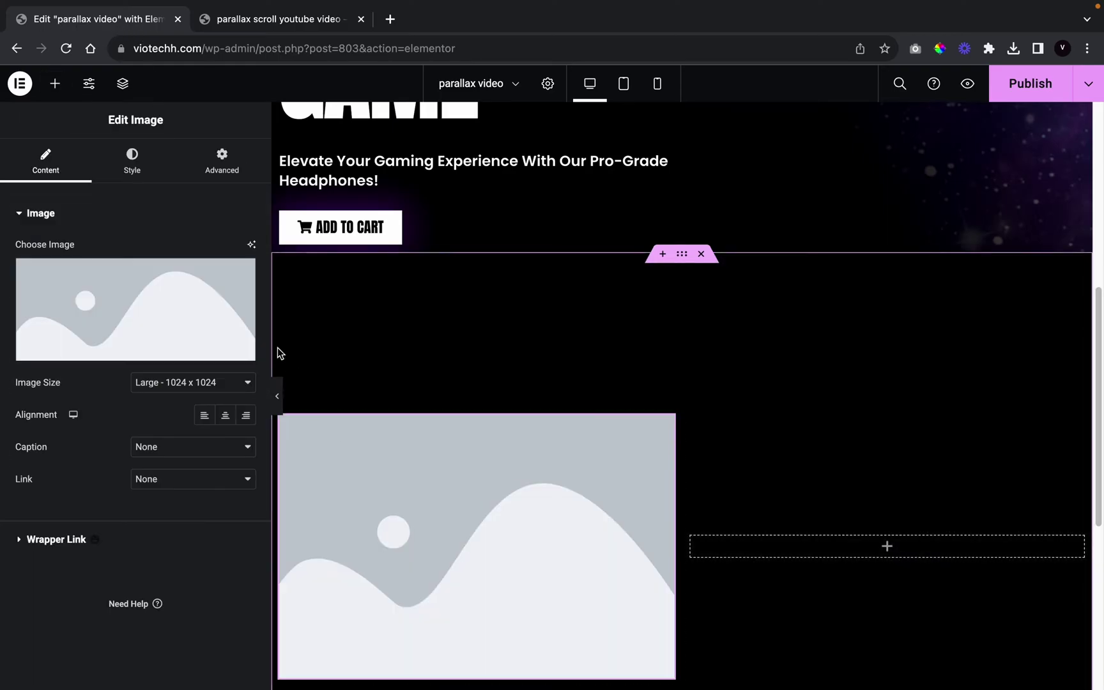
click(201, 293)
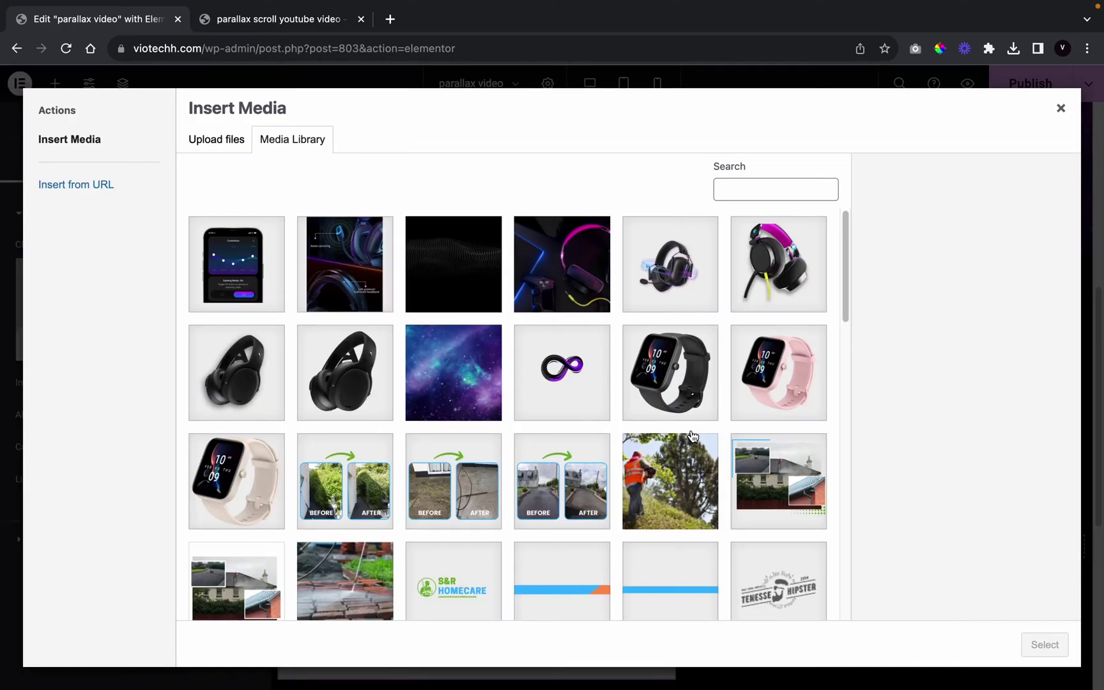
click(658, 290)
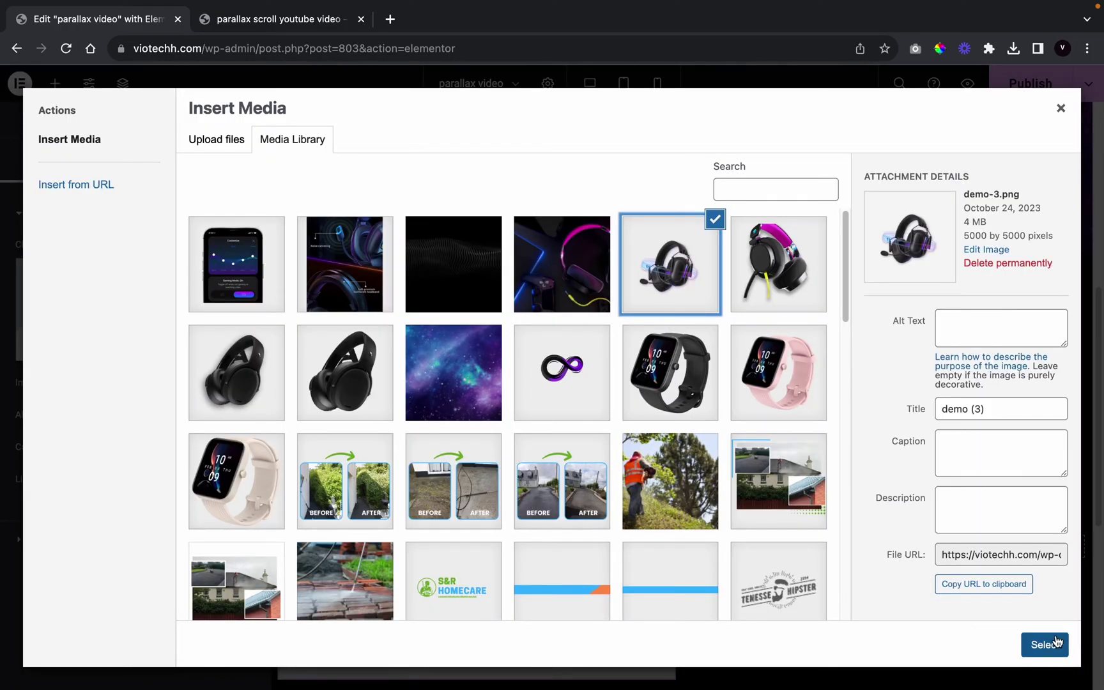
click(1045, 645)
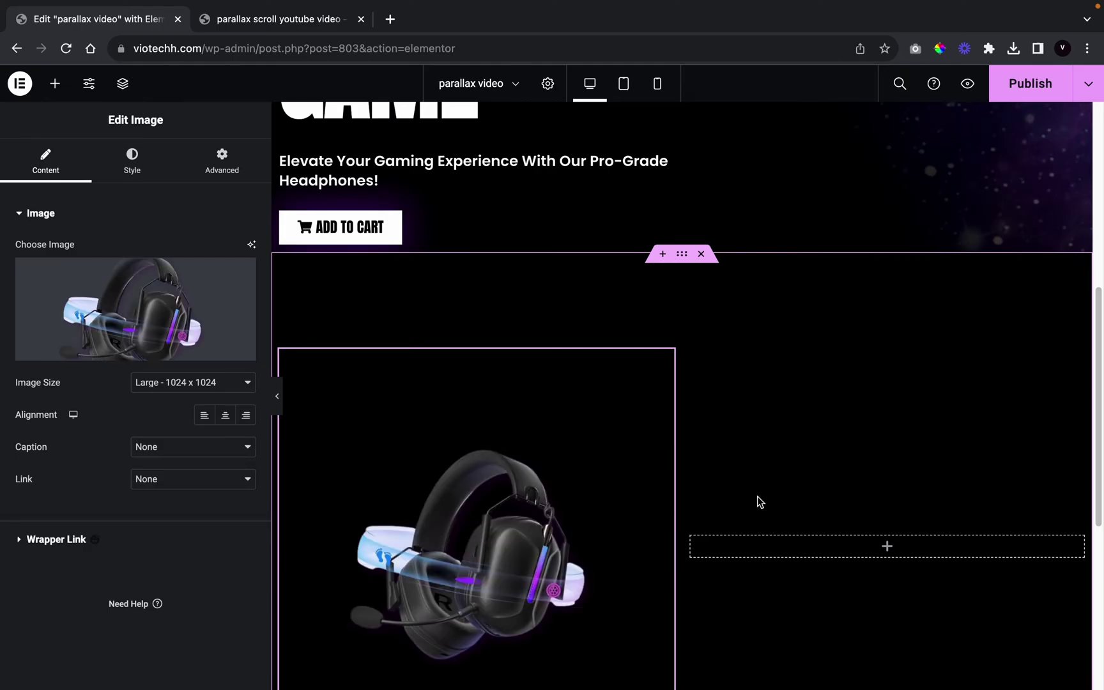
Compare the headphone image with the reference page in the other browser tab, and set the image's width to 100%
click(302, 25)
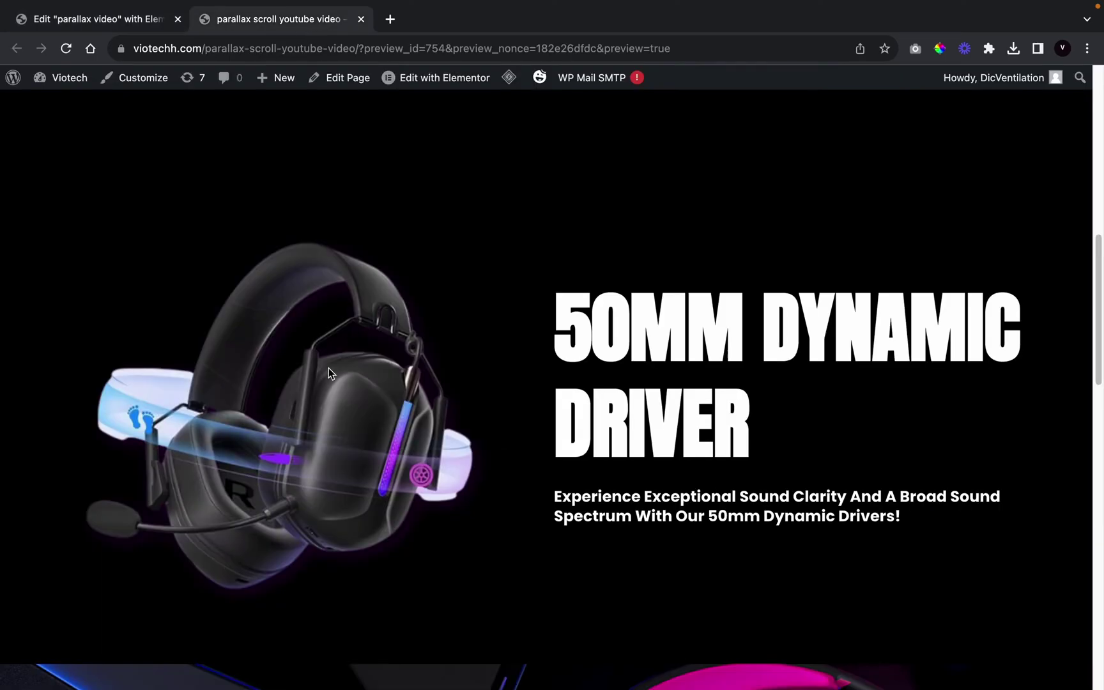
click(128, 19)
click(129, 159)
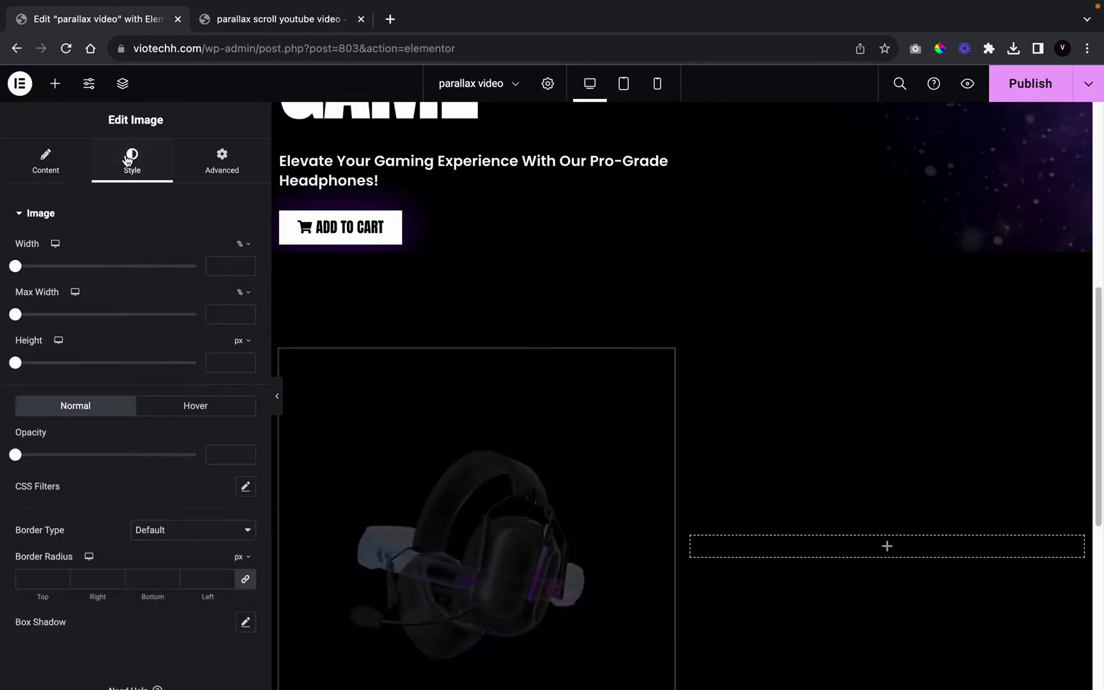
drag(16, 266, 253, 273)
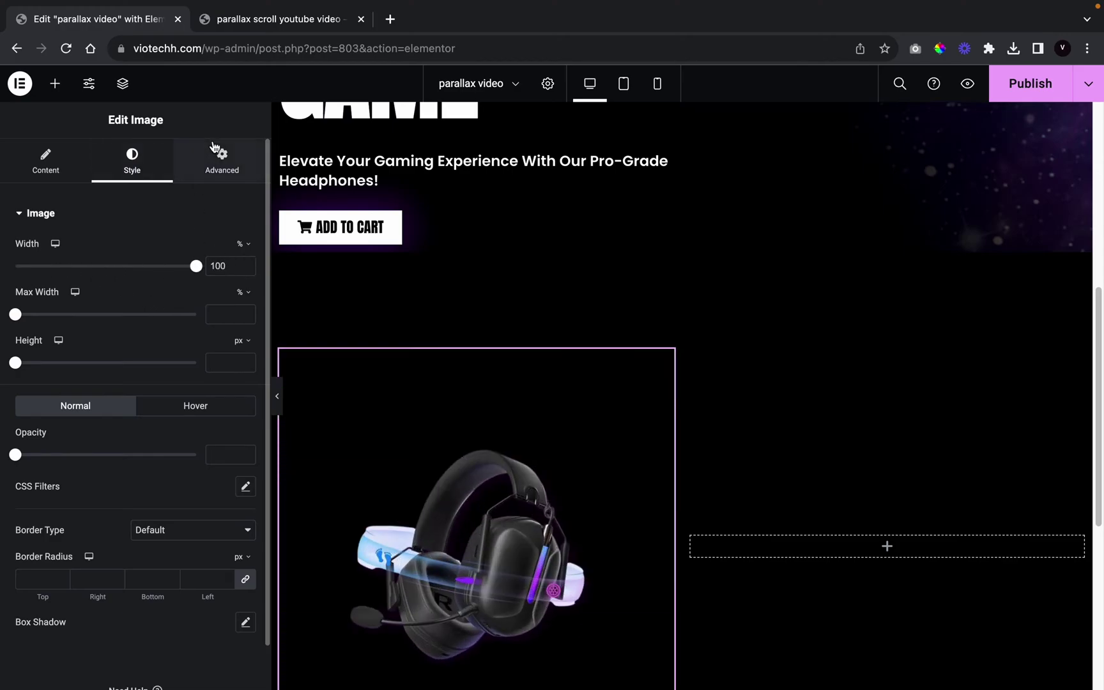
Set the headphone image's margin to -107 px on all four sides
click(215, 153)
click(227, 269)
click(227, 270)
drag(226, 269, 228, 267)
click(227, 269)
click(227, 269)
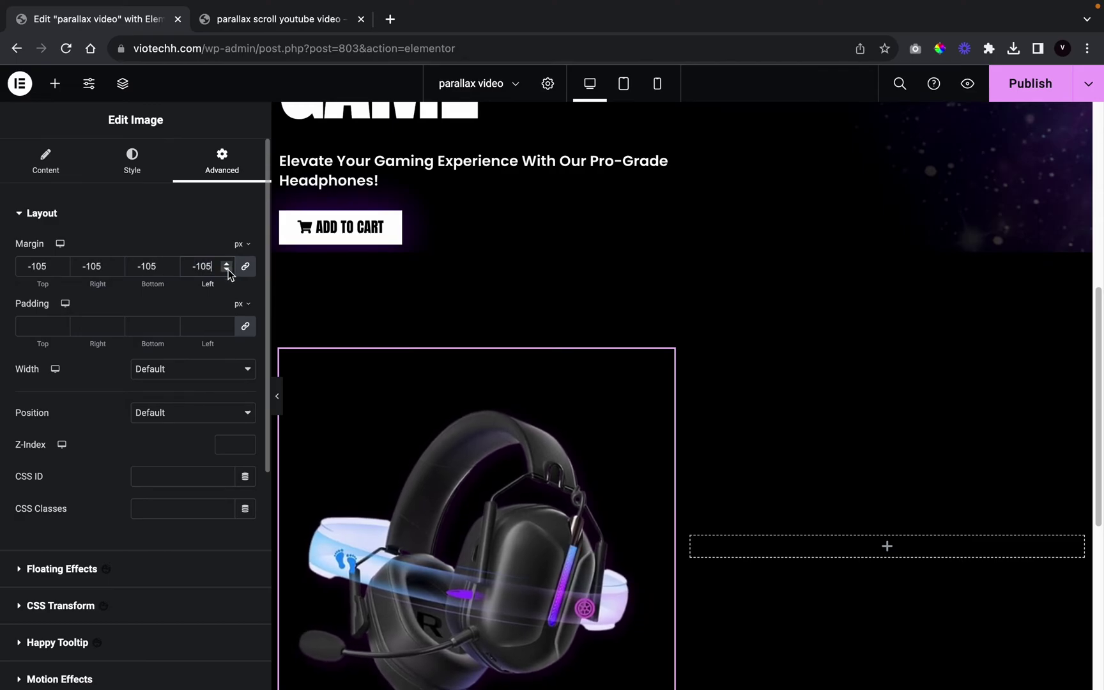
click(228, 270)
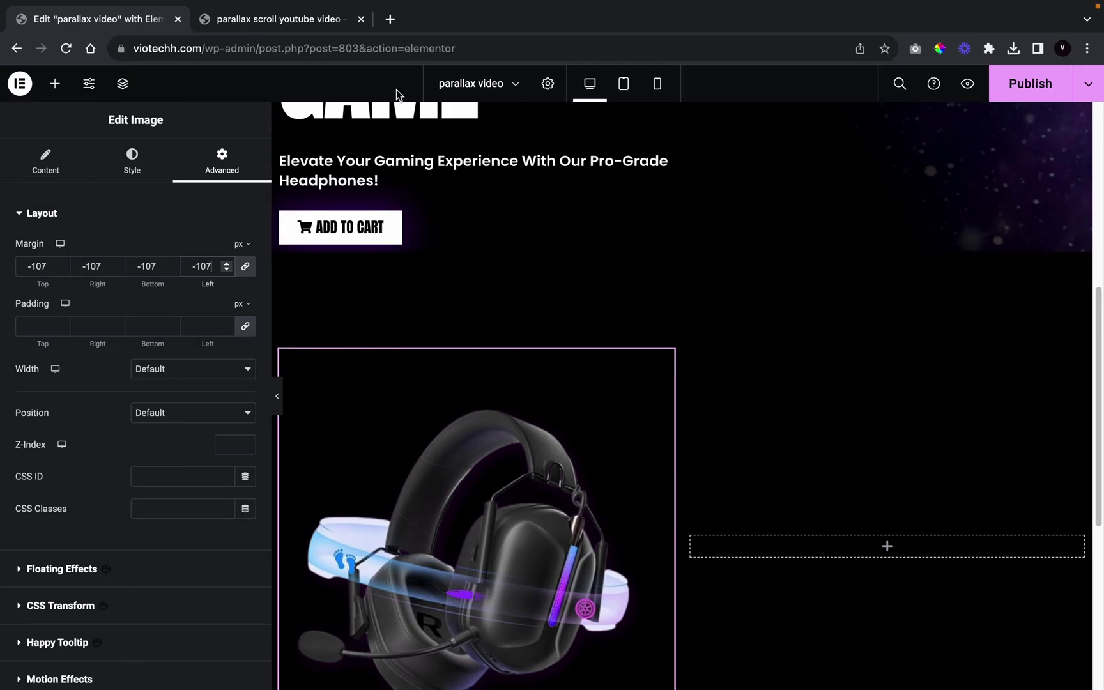
Add a Heading widget to the empty second column and title it "50MM DYNAMIC DRIVER", copied from the reference page
click(55, 83)
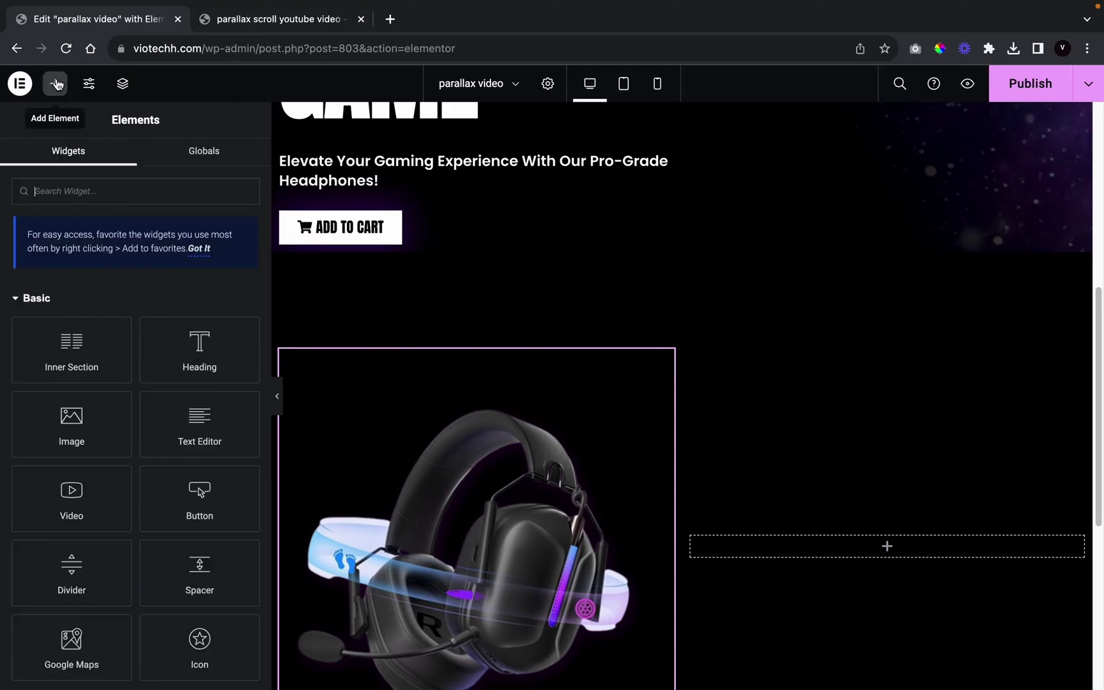
drag(198, 343, 888, 547)
click(286, 21)
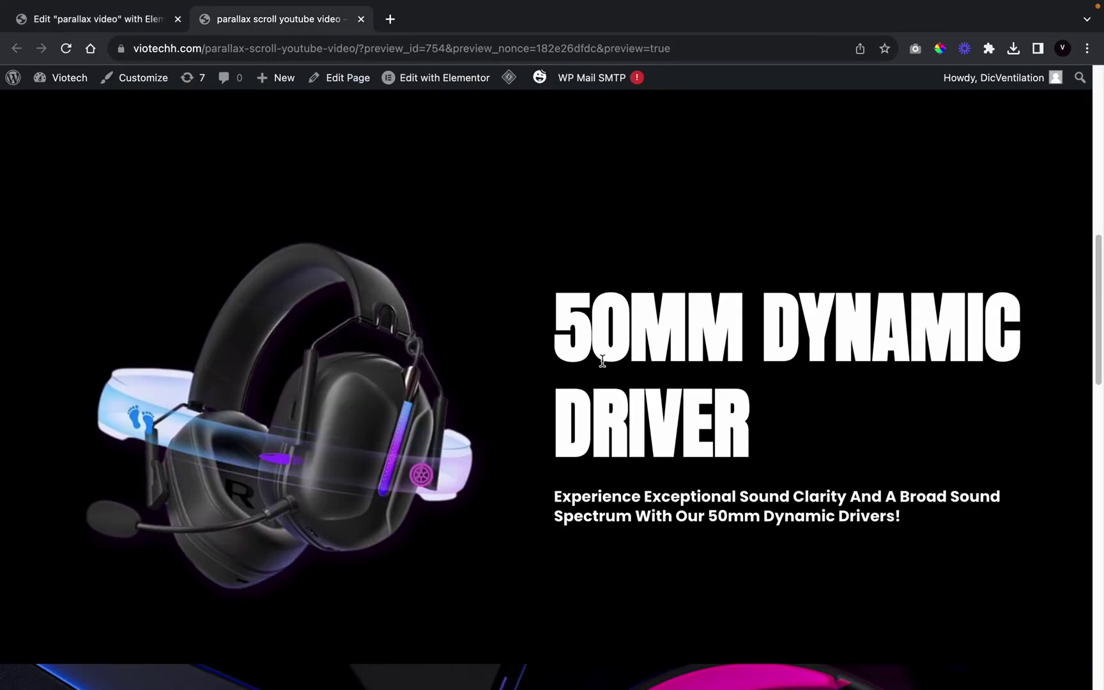
drag(571, 329, 739, 402)
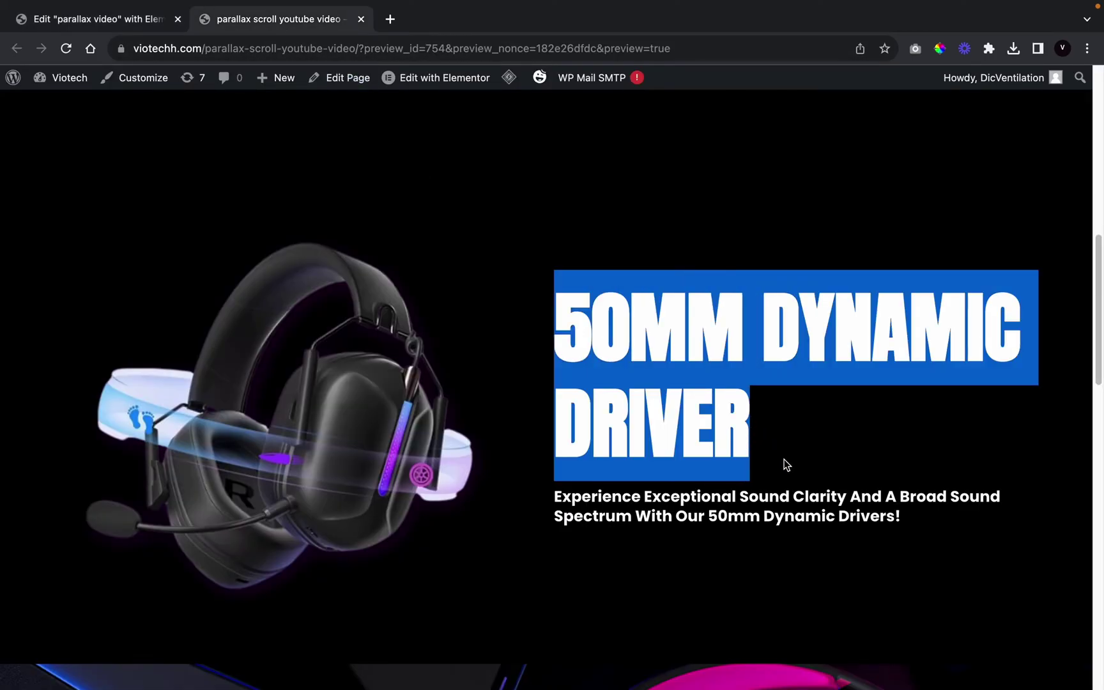
click(131, 20)
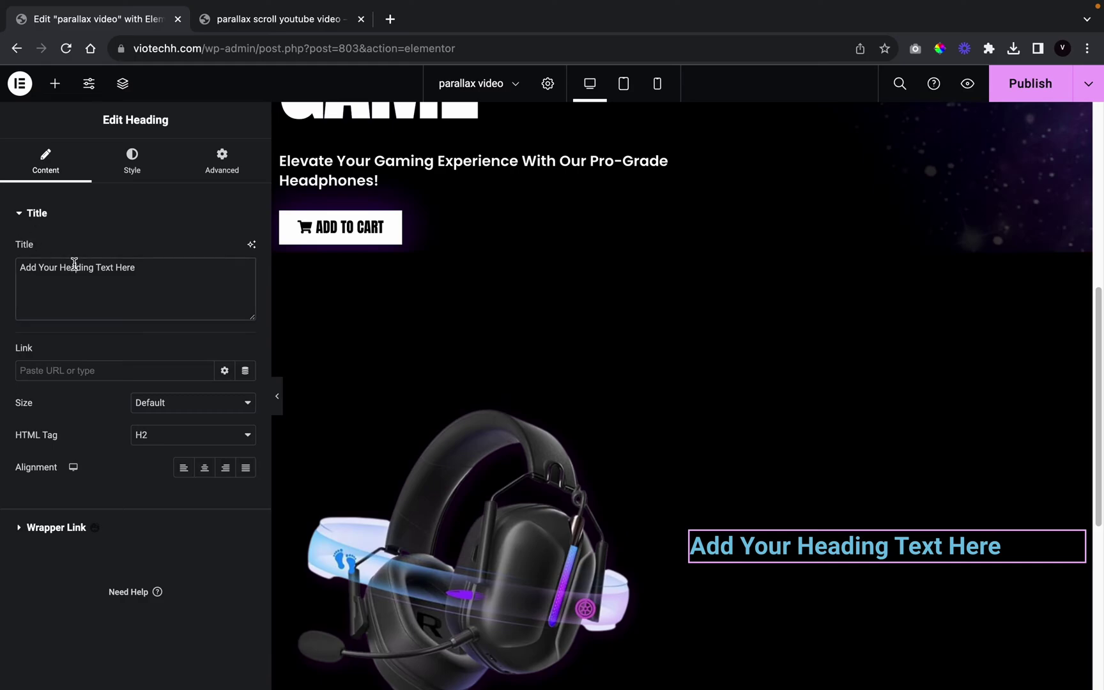
text(50MM DYNAMIC DRIVER)
Set the "50MM DYNAMIC DRIVER" heading's text colour to a white global colour
click(133, 174)
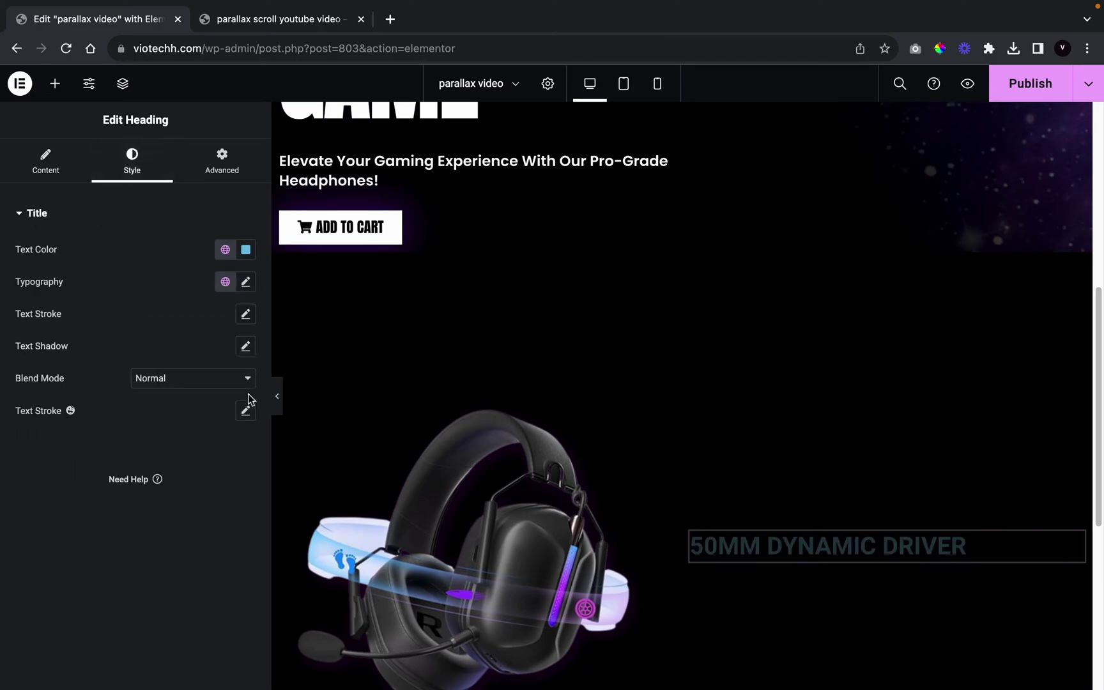
click(225, 249)
scroll(122, 447, down, 5)
scroll(115, 460, down, 10)
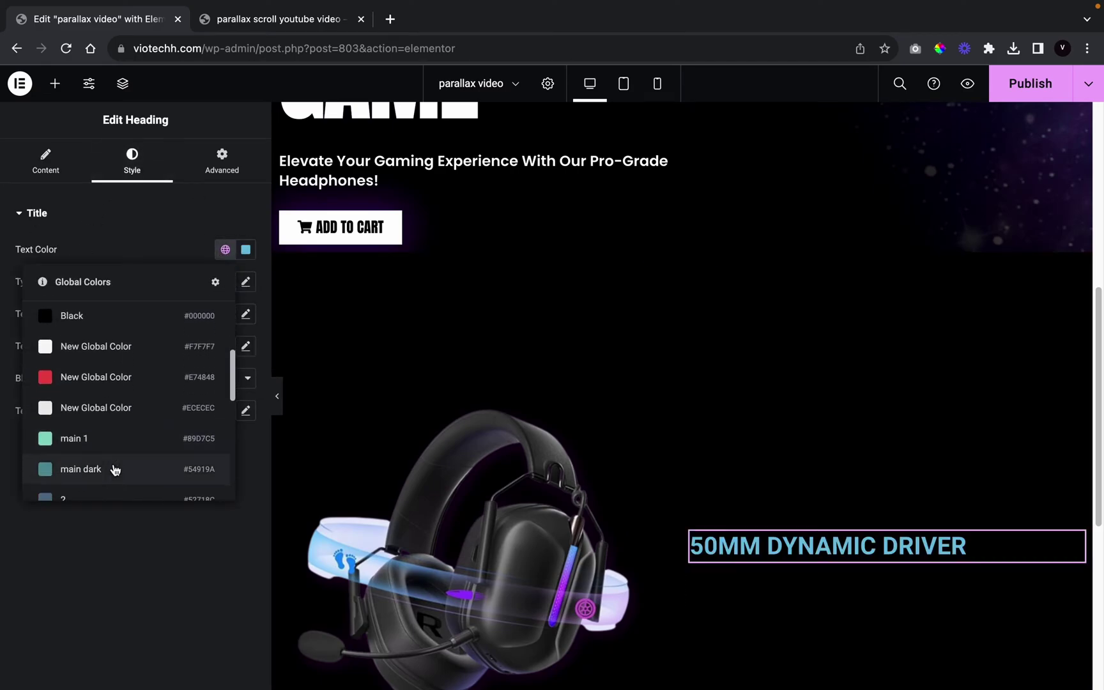
click(130, 399)
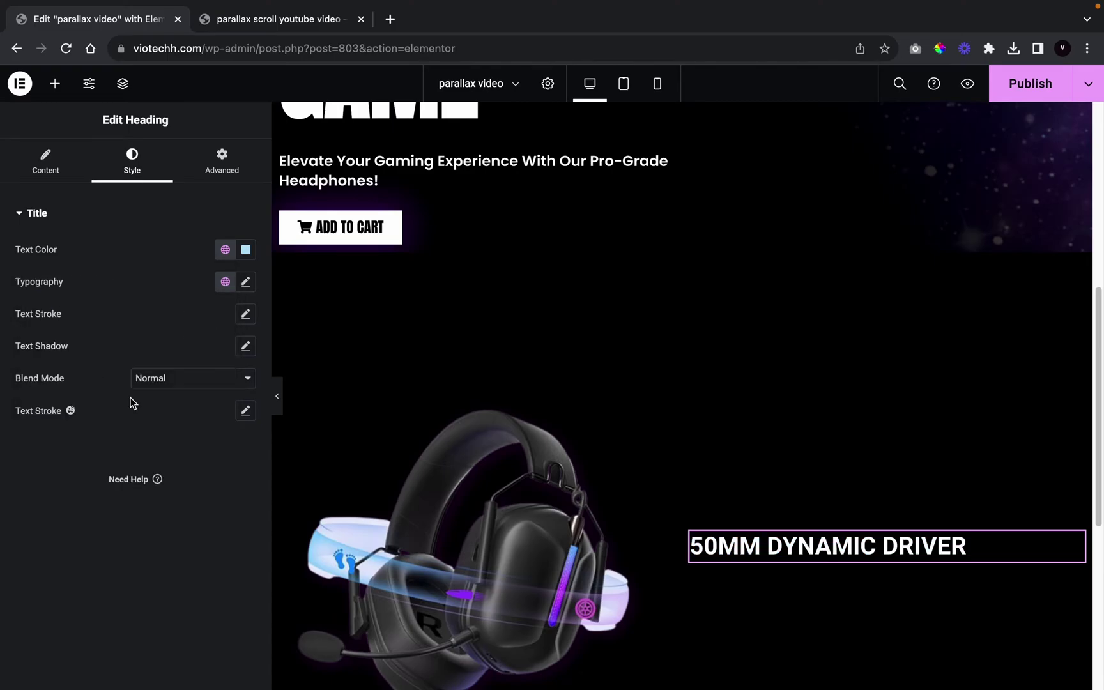
Set the heading's typography to the Anton font family at a size of 100 px
click(246, 281)
click(211, 366)
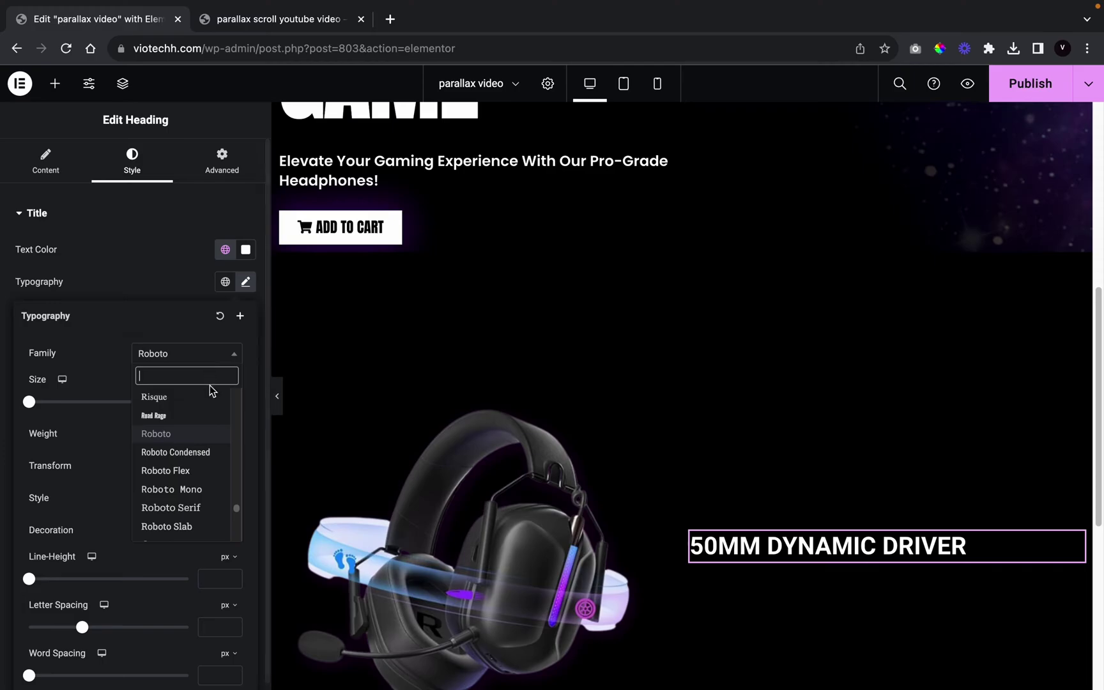
text(anton)
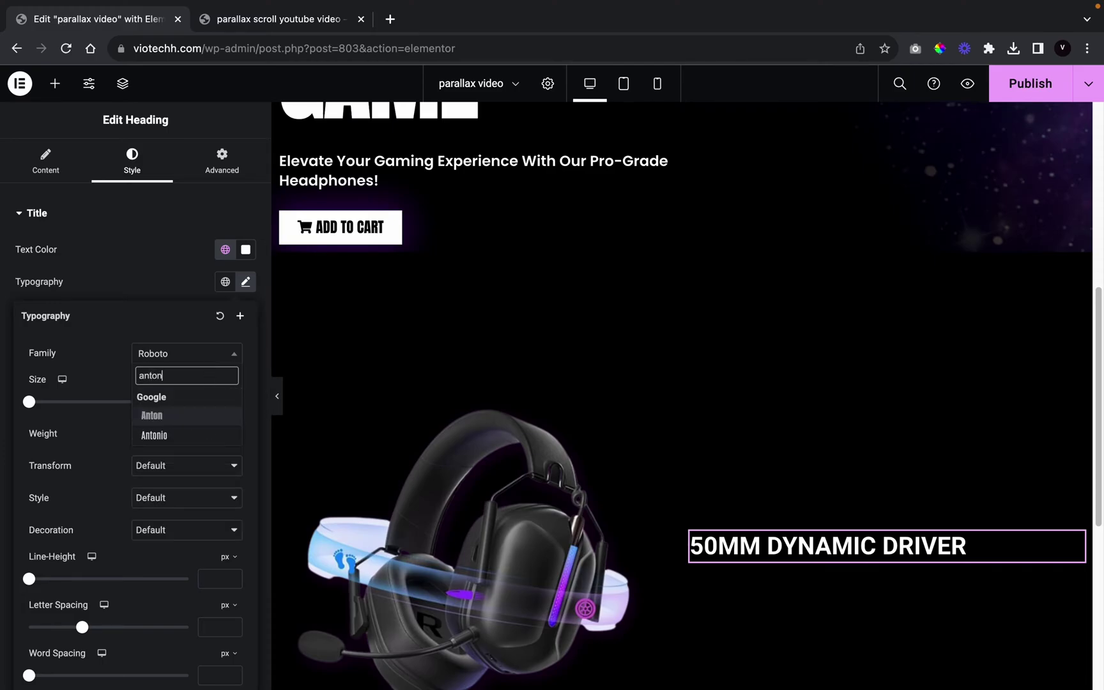
click(200, 417)
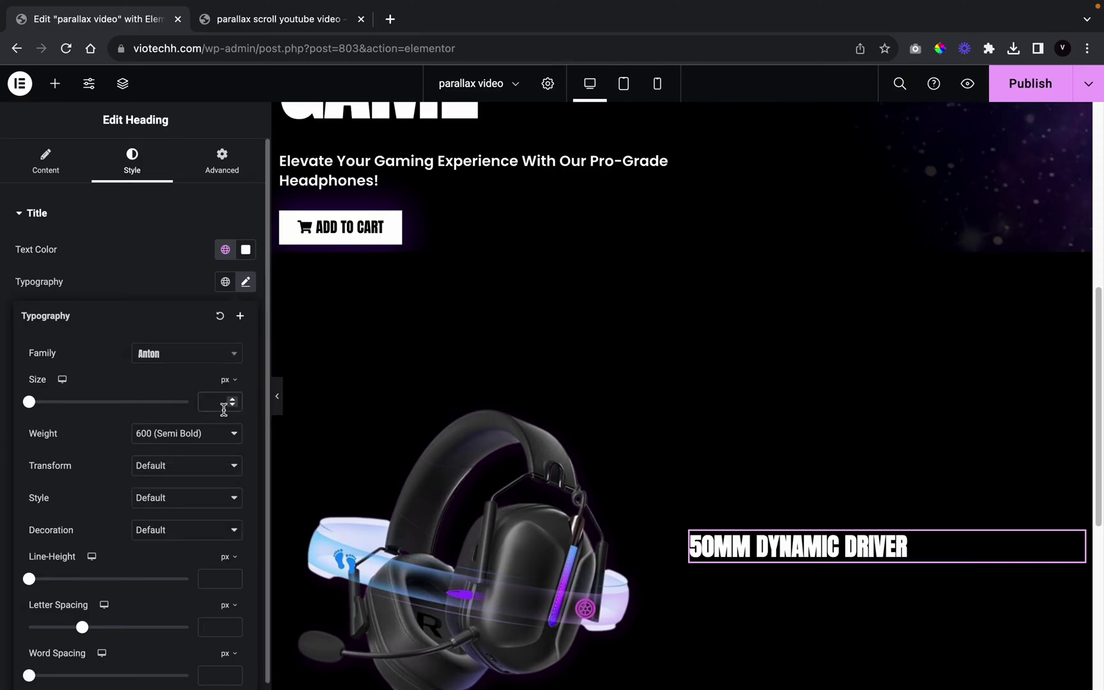
text(100)
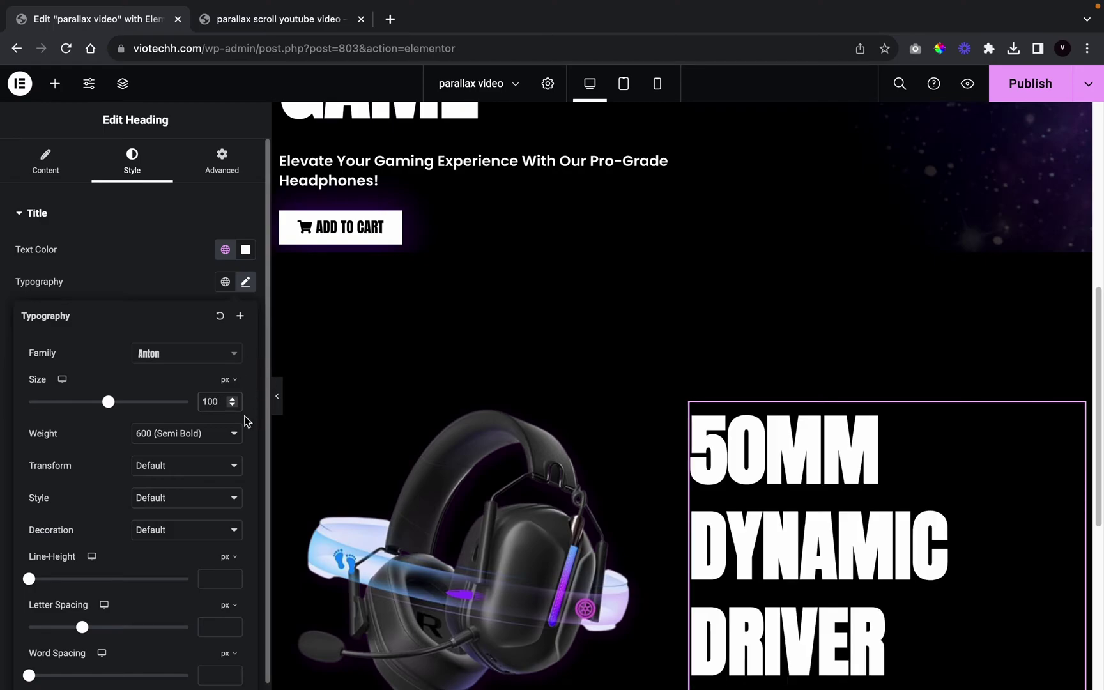
click(148, 473)
click(153, 480)
click(152, 274)
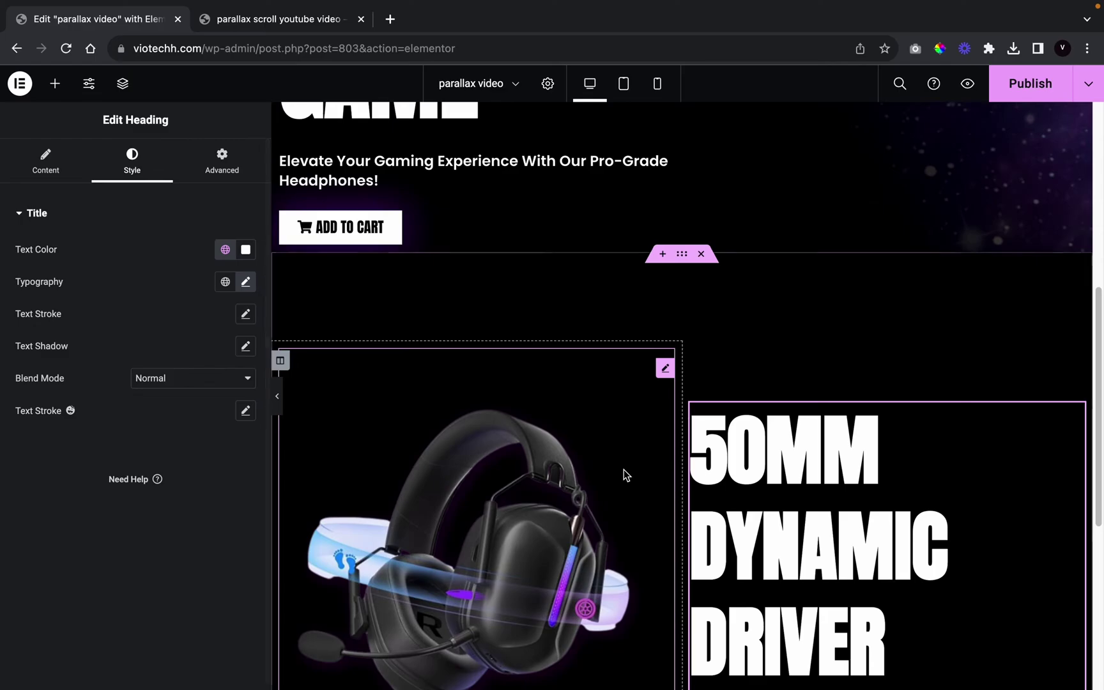
Copy the hero section's tagline text widget and paste it below the "50MM DYNAMIC DRIVER" heading
scroll(625, 474, down, 5)
scroll(363, 180, up, 4)
scroll(392, 207, up, 2)
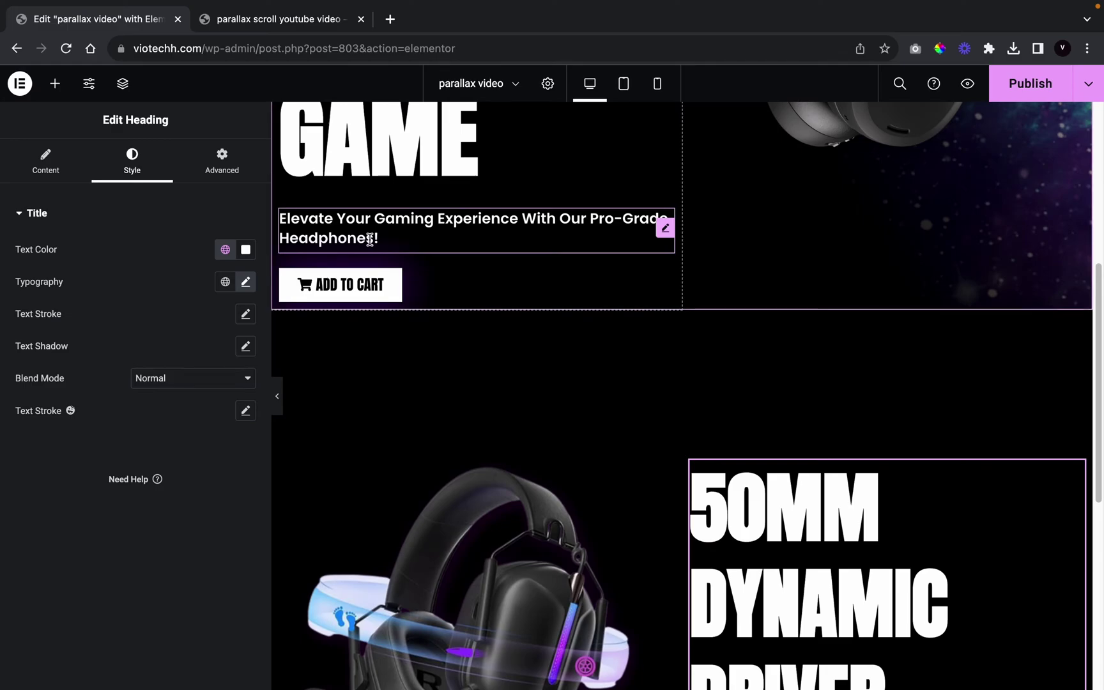
scroll(369, 239, up, 5)
right_click(424, 606)
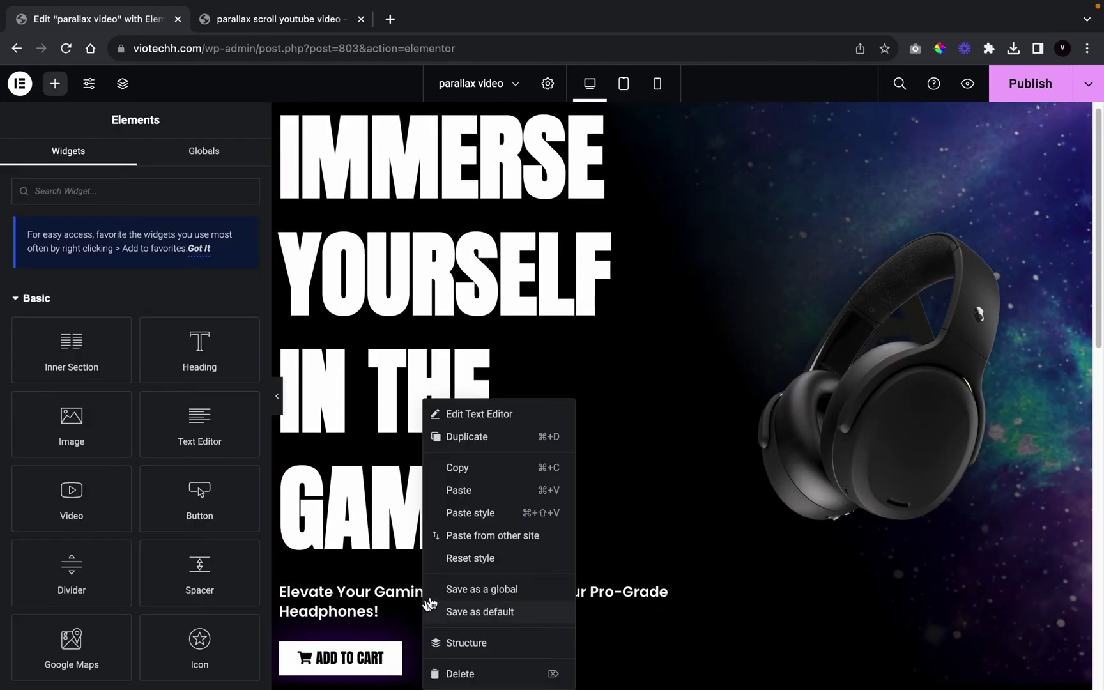
click(463, 474)
scroll(673, 611, down, 9)
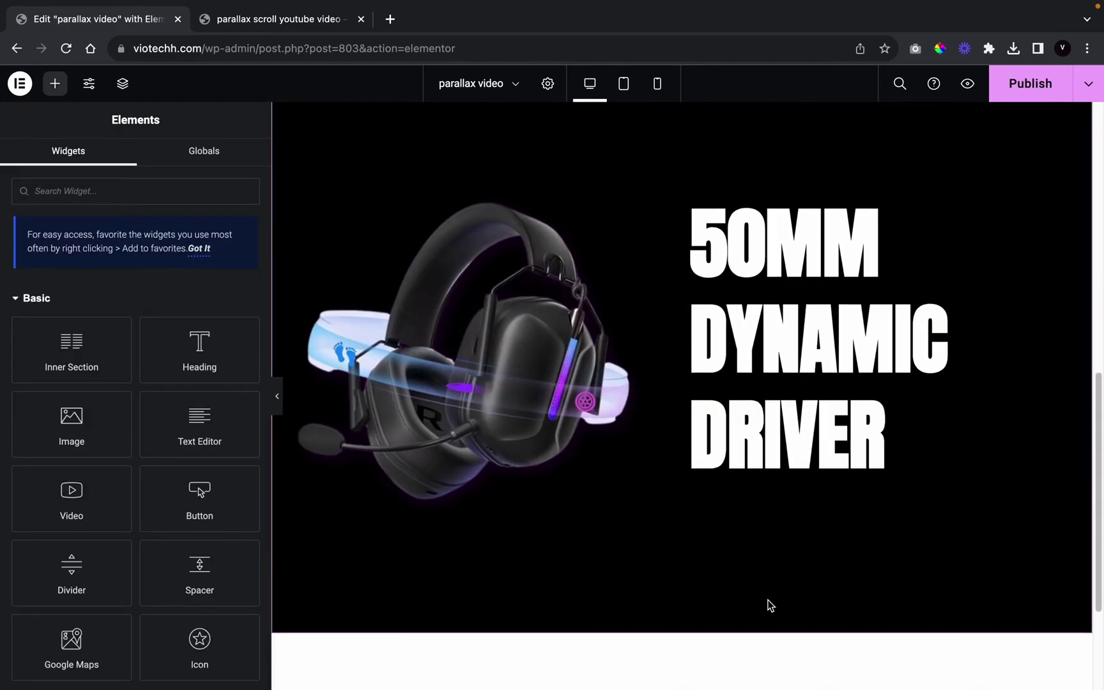
right_click(757, 489)
click(798, 490)
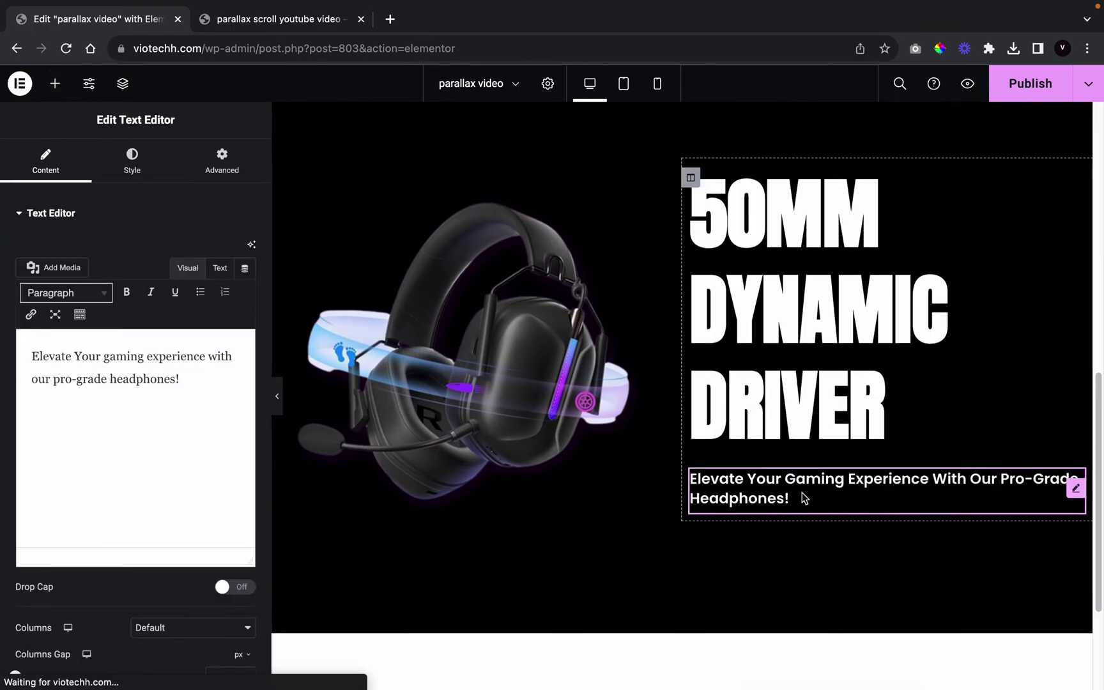
Preview the second section at full width and compare its layout with the reference page, then return to editing
click(276, 396)
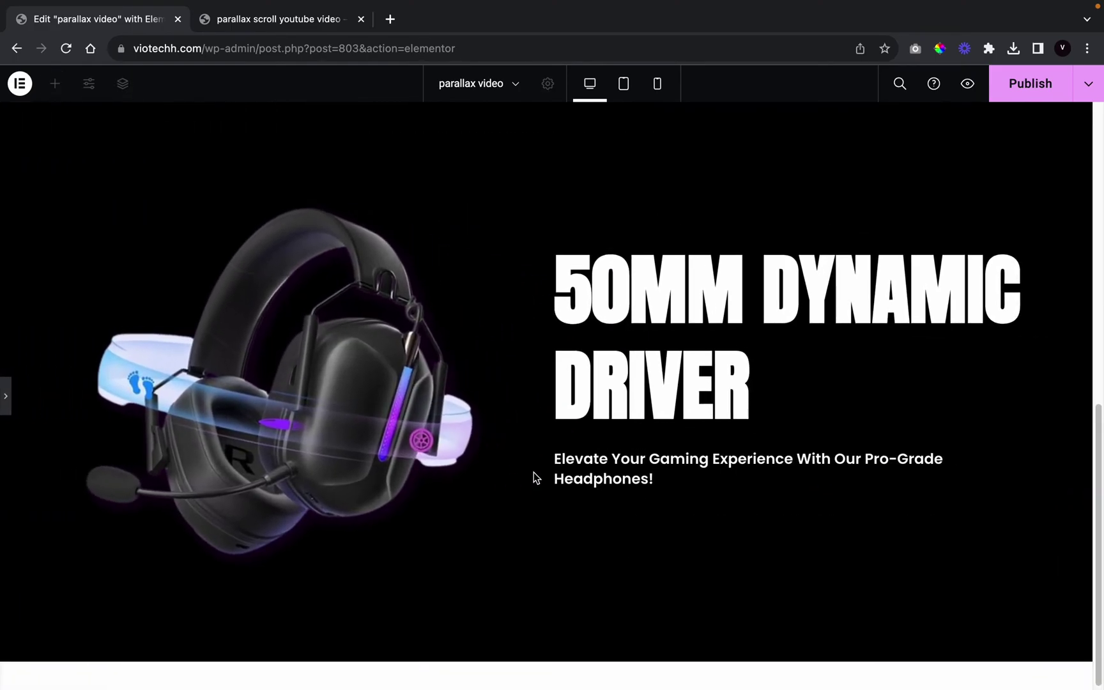
scroll(534, 471, down, 3)
scroll(534, 472, down, 3)
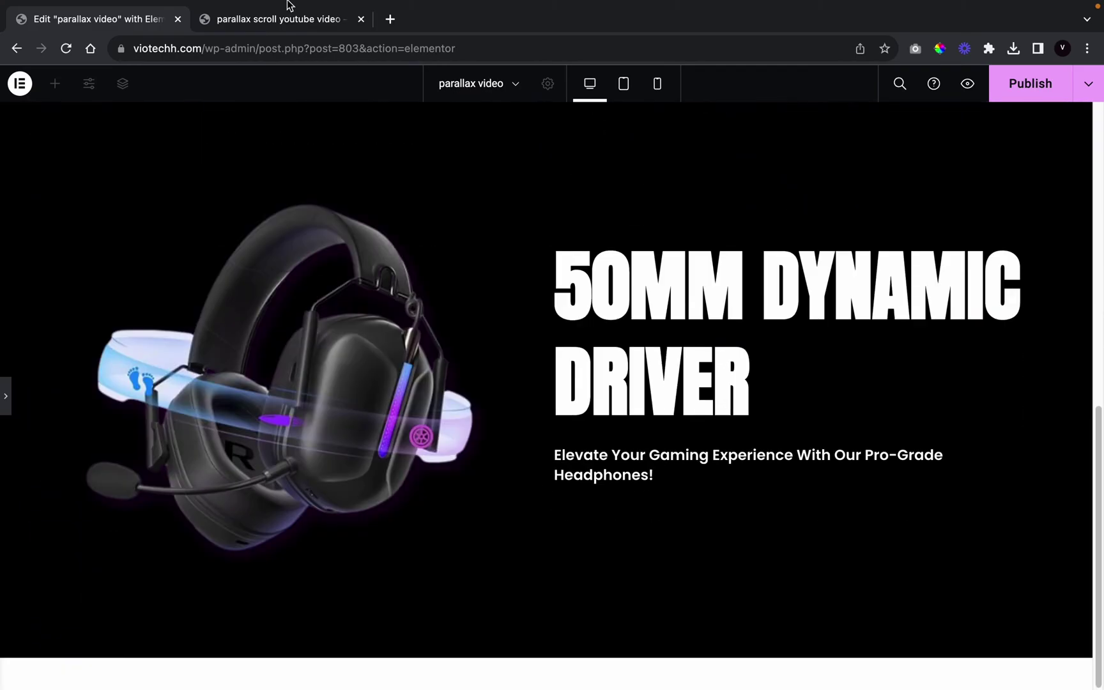
click(279, 19)
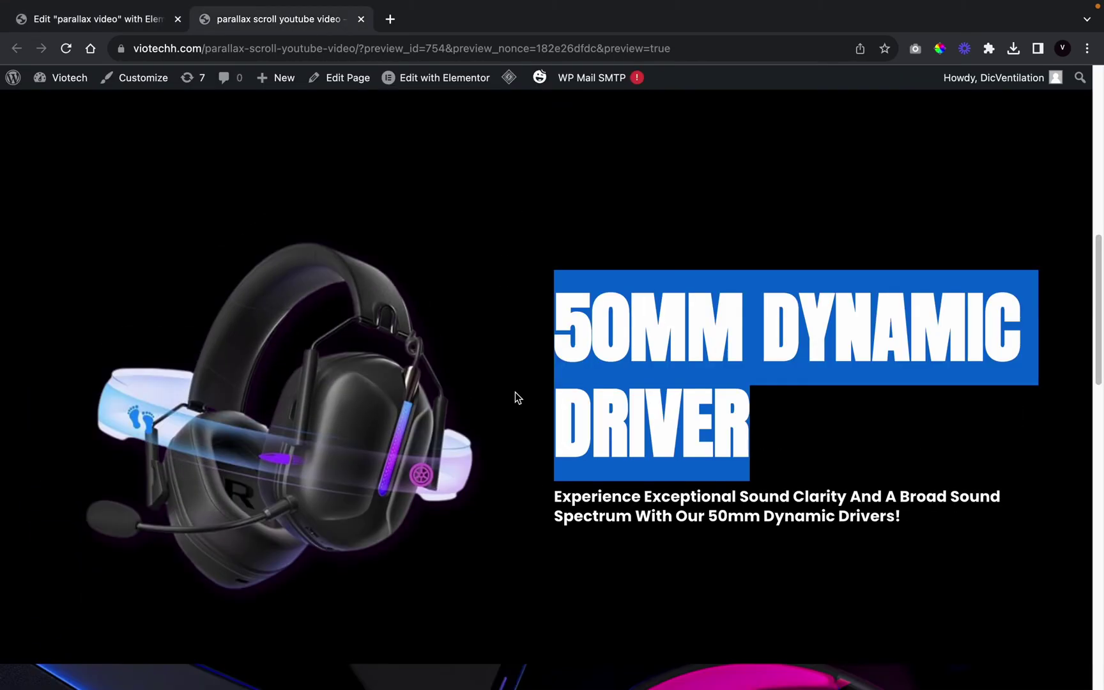
click(159, 21)
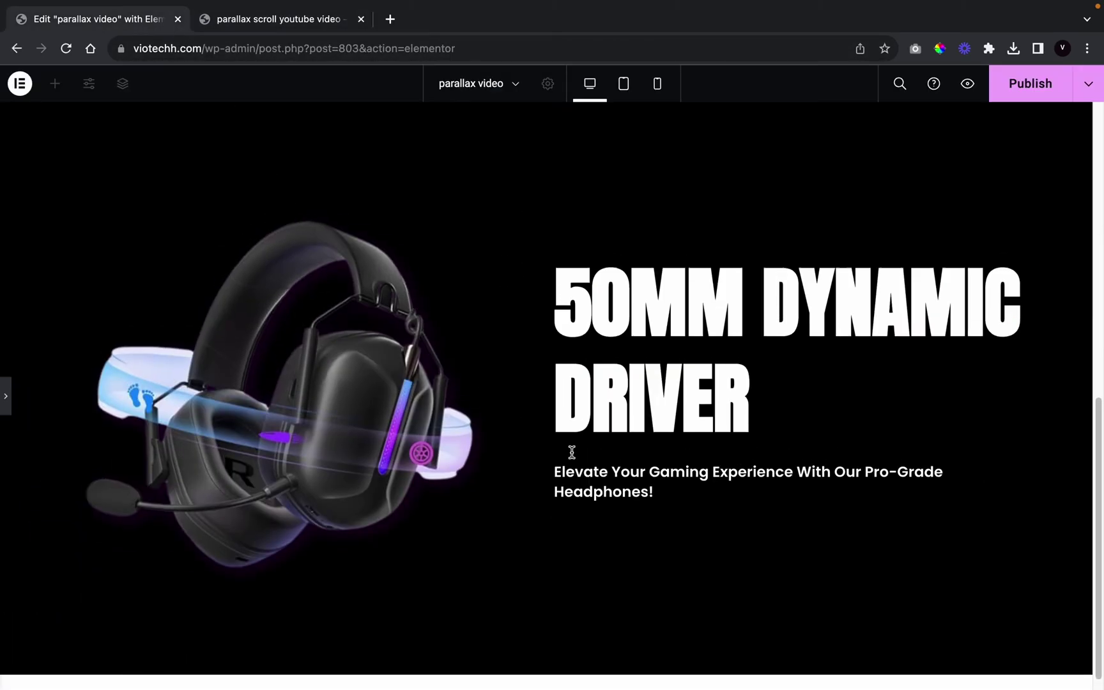
scroll(571, 452, up, 5)
scroll(571, 451, down, 5)
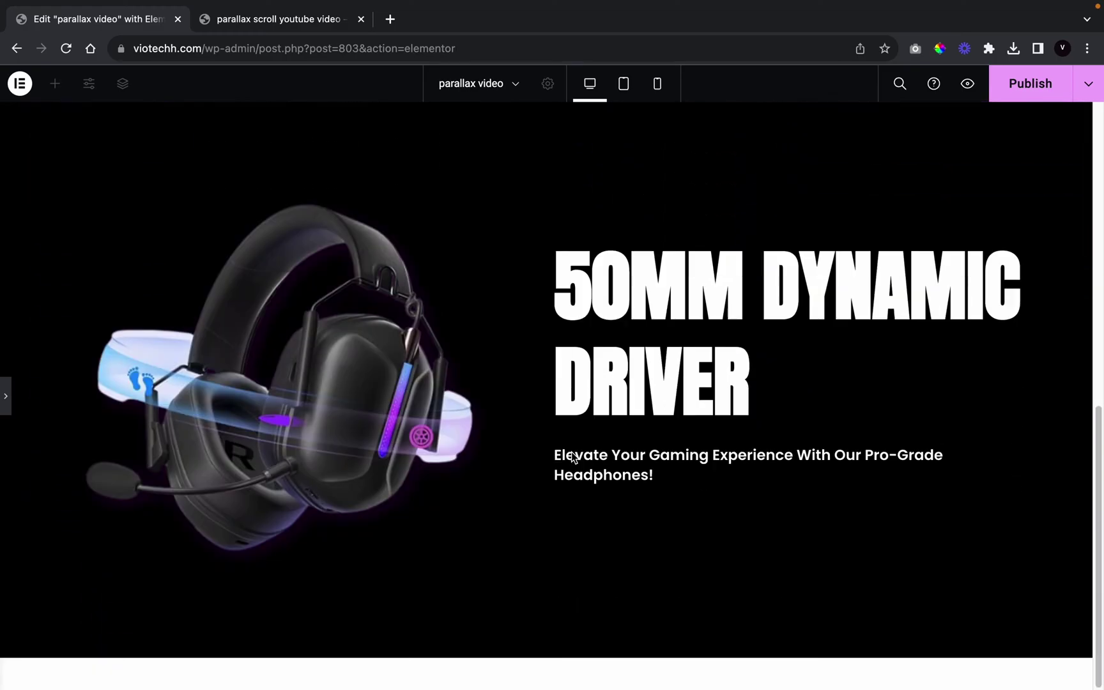
click(4, 405)
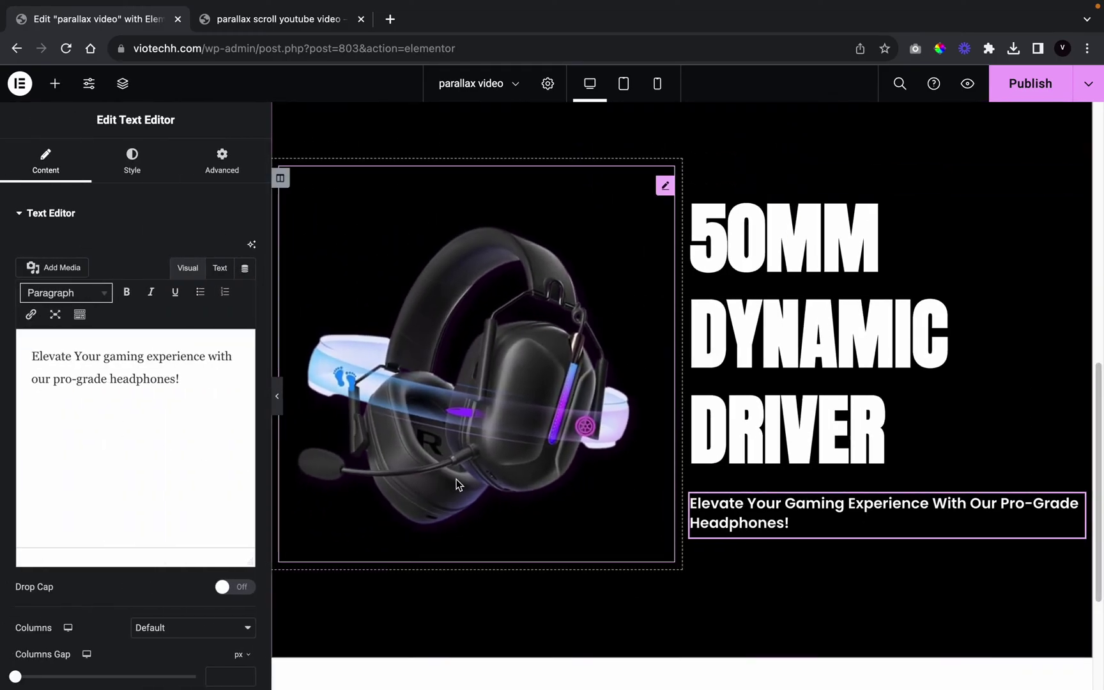
Give the second section's headphone image a Fade In entrance animation with Slow duration and a 100 ms delay
click(457, 484)
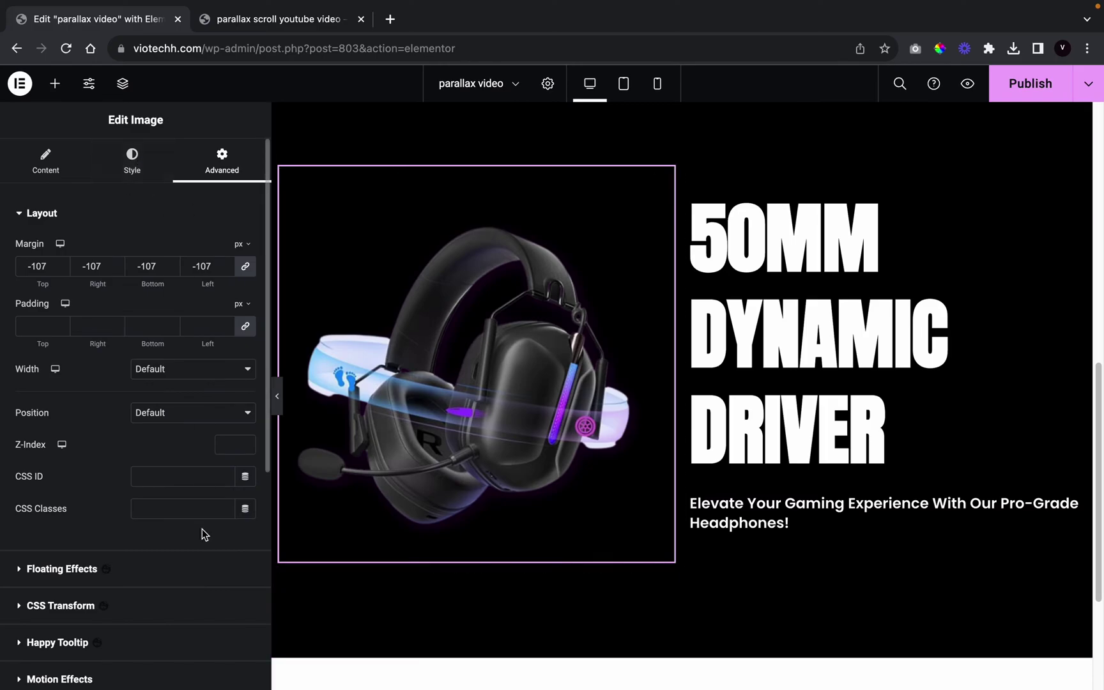
scroll(203, 529, down, 3)
click(116, 531)
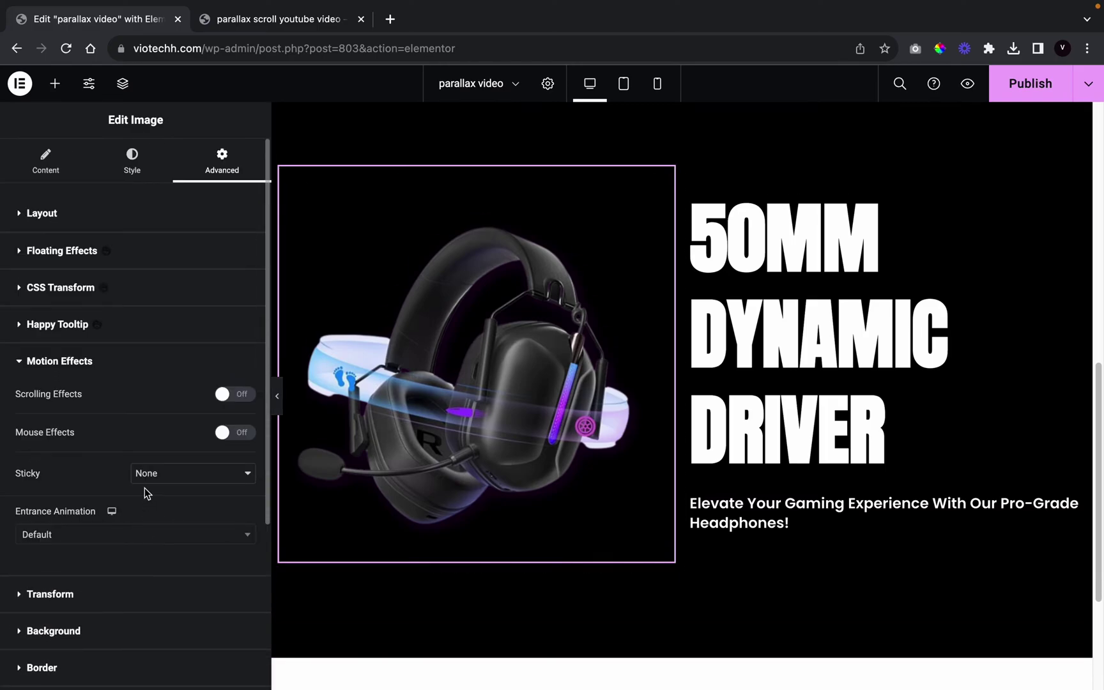
click(113, 535)
click(82, 415)
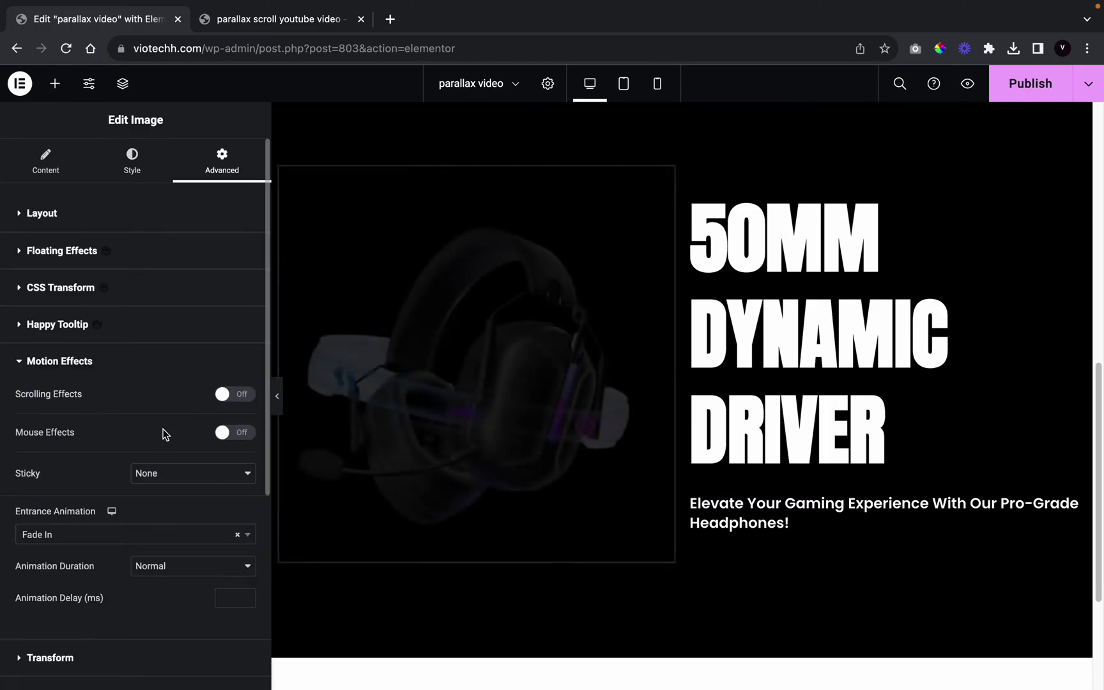
click(211, 566)
click(199, 550)
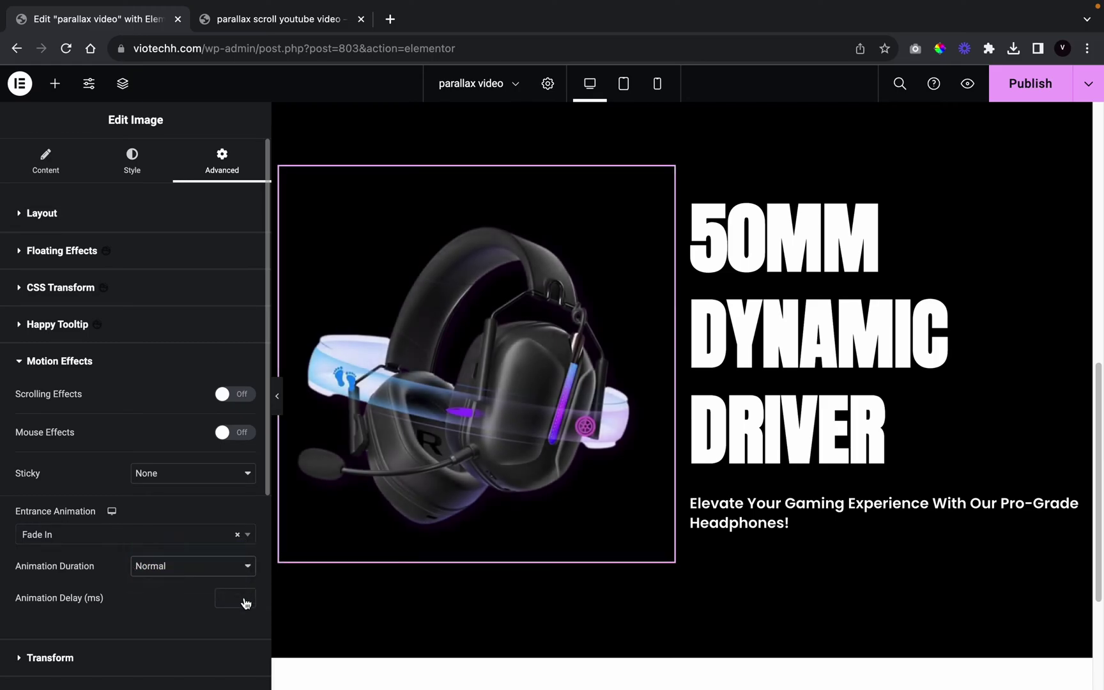
click(244, 596)
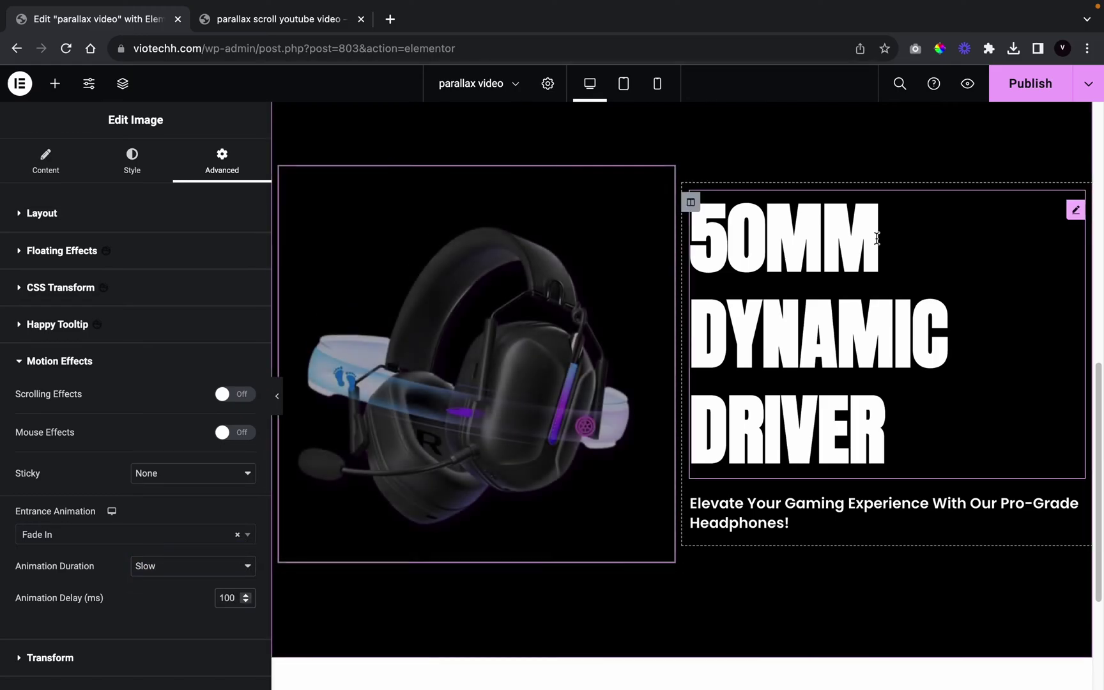
Give the "50MM DYNAMIC DRIVER" heading a Fade In entrance animation with Slow duration and a 100 ms delay
click(874, 217)
click(196, 164)
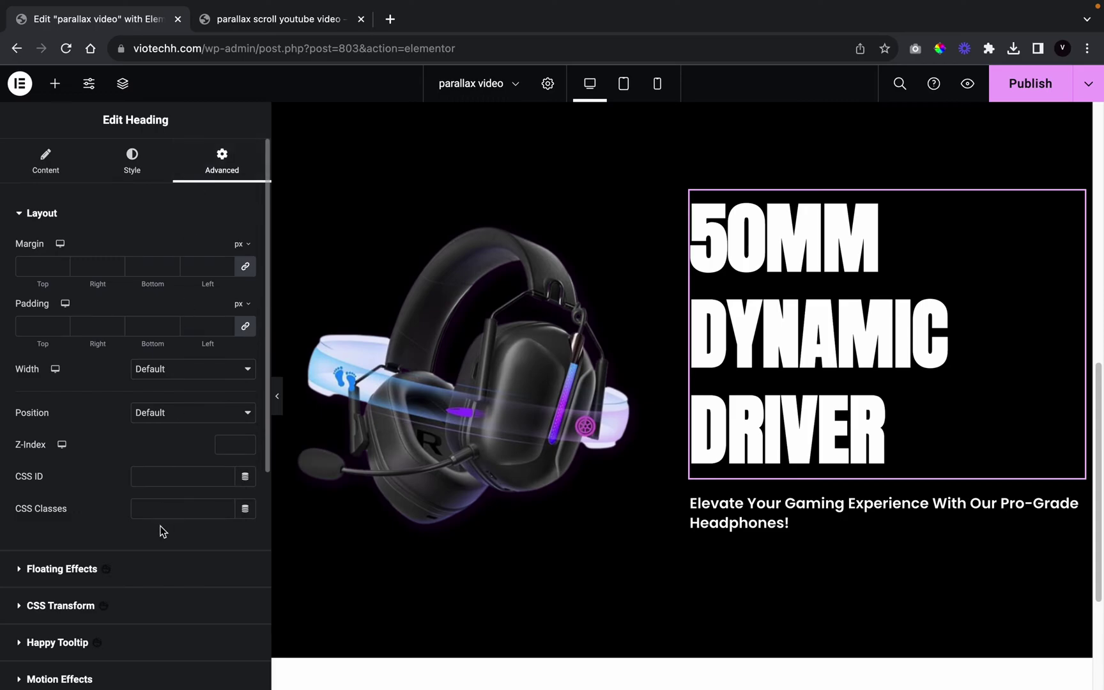
scroll(120, 587, down, 3)
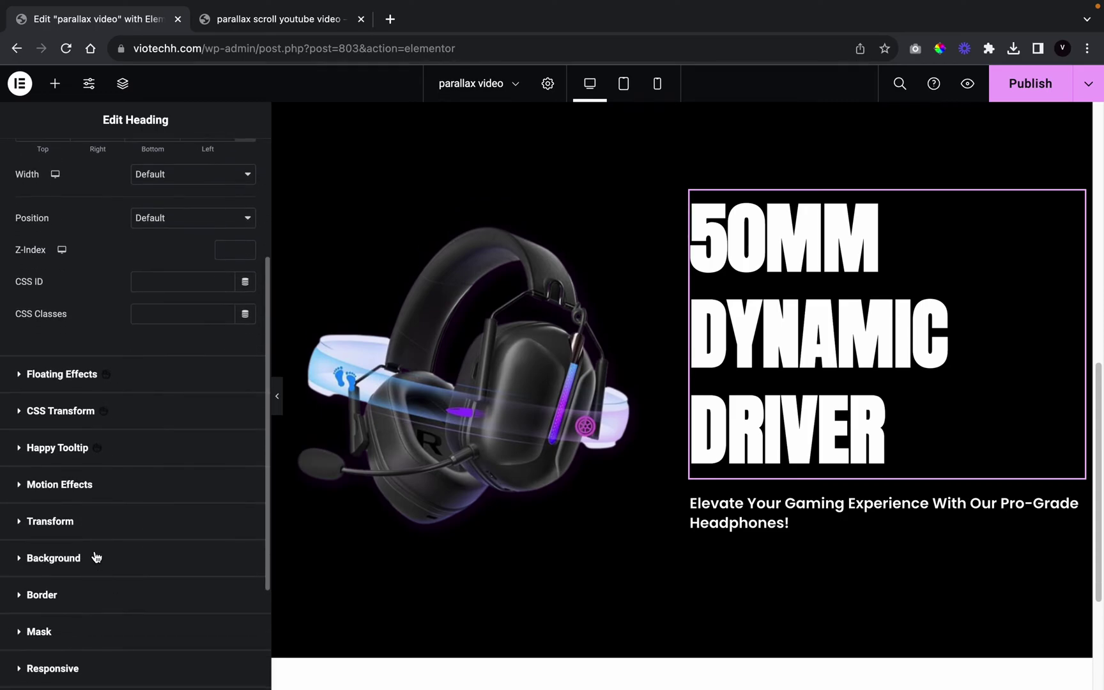
click(77, 487)
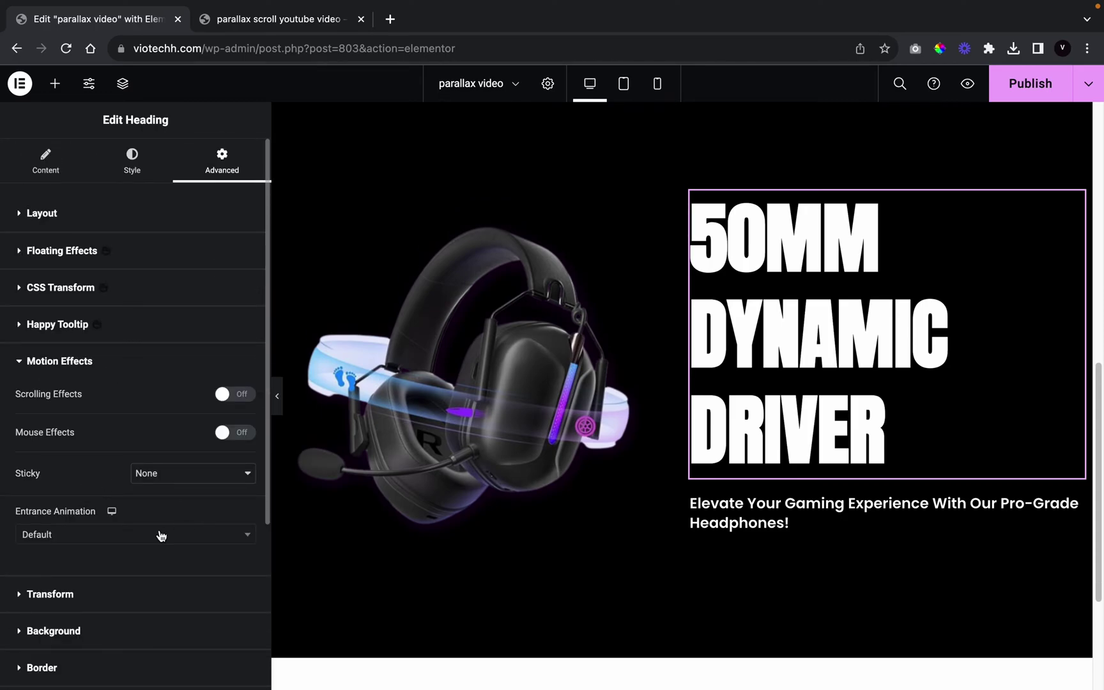
click(161, 535)
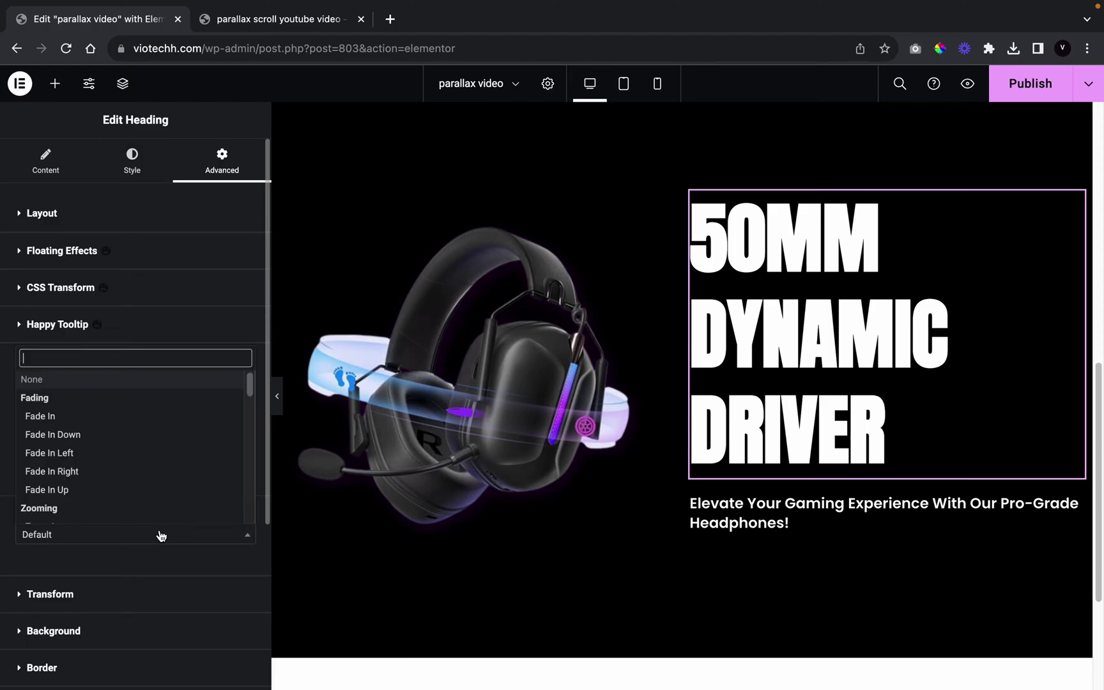
click(96, 408)
click(197, 567)
click(197, 551)
click(247, 598)
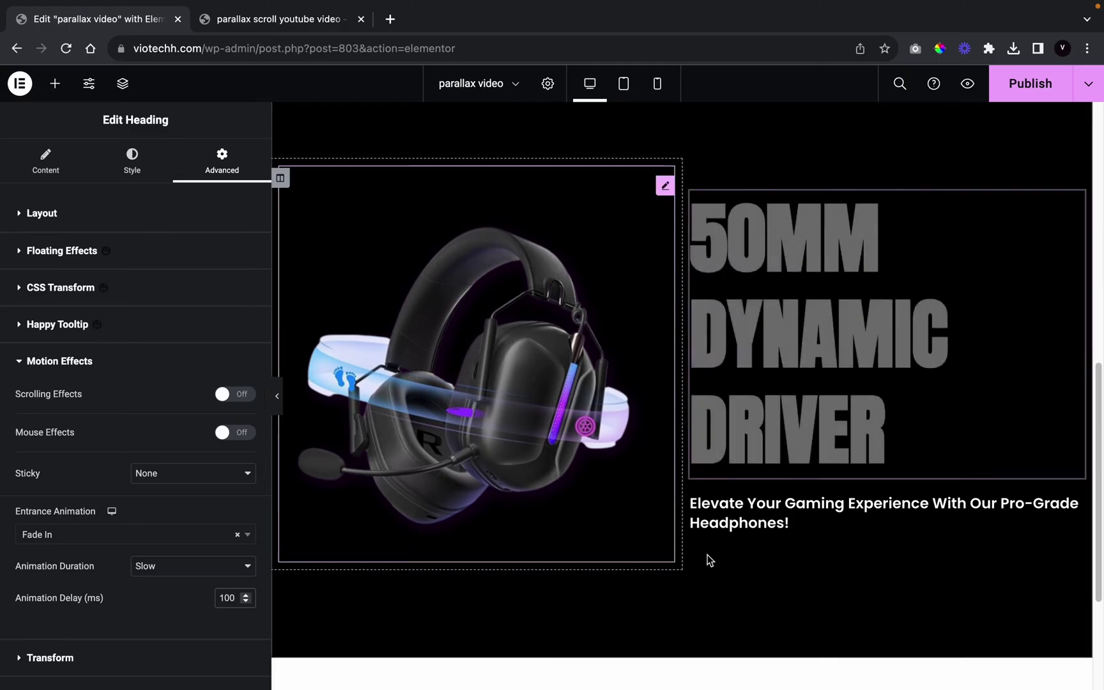
Give the tagline text below the "50MM DYNAMIC DRIVER" heading a Fade In entrance animation with Slow duration and a 100 ms delay
click(746, 501)
click(151, 176)
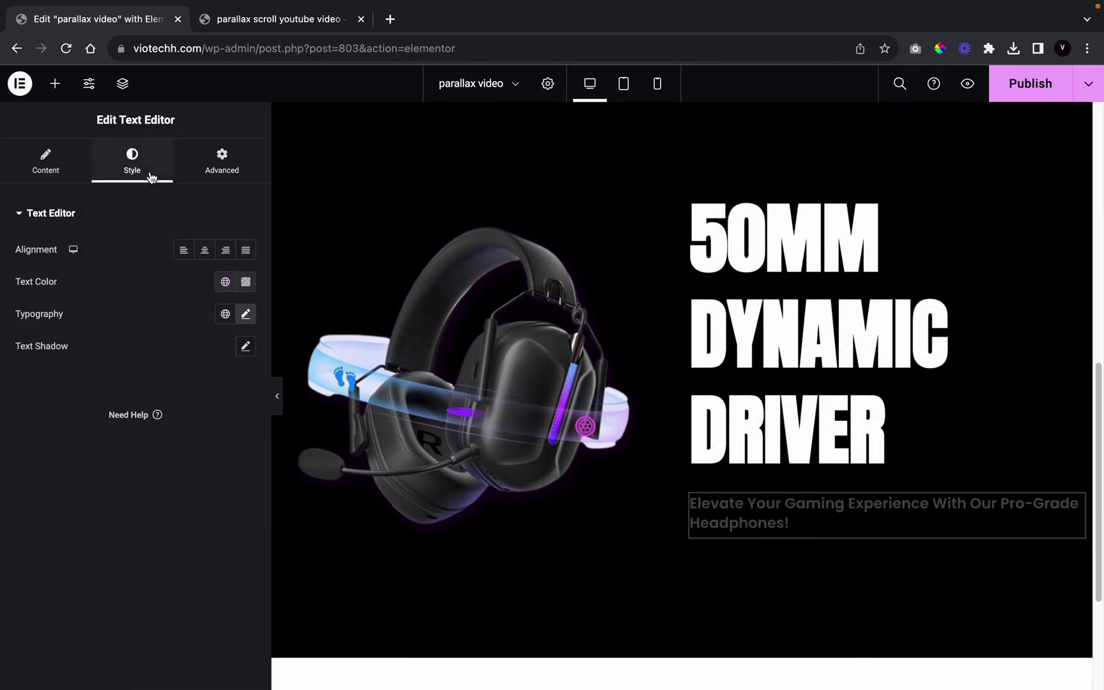
click(220, 170)
scroll(154, 469, down, 5)
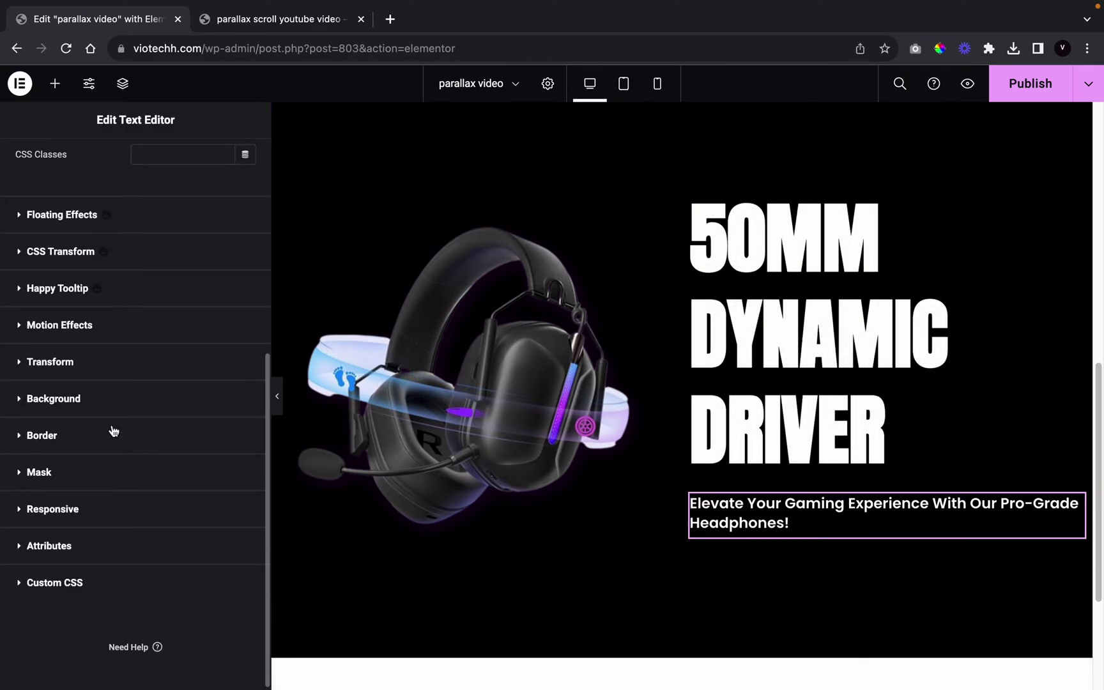
click(89, 327)
click(151, 534)
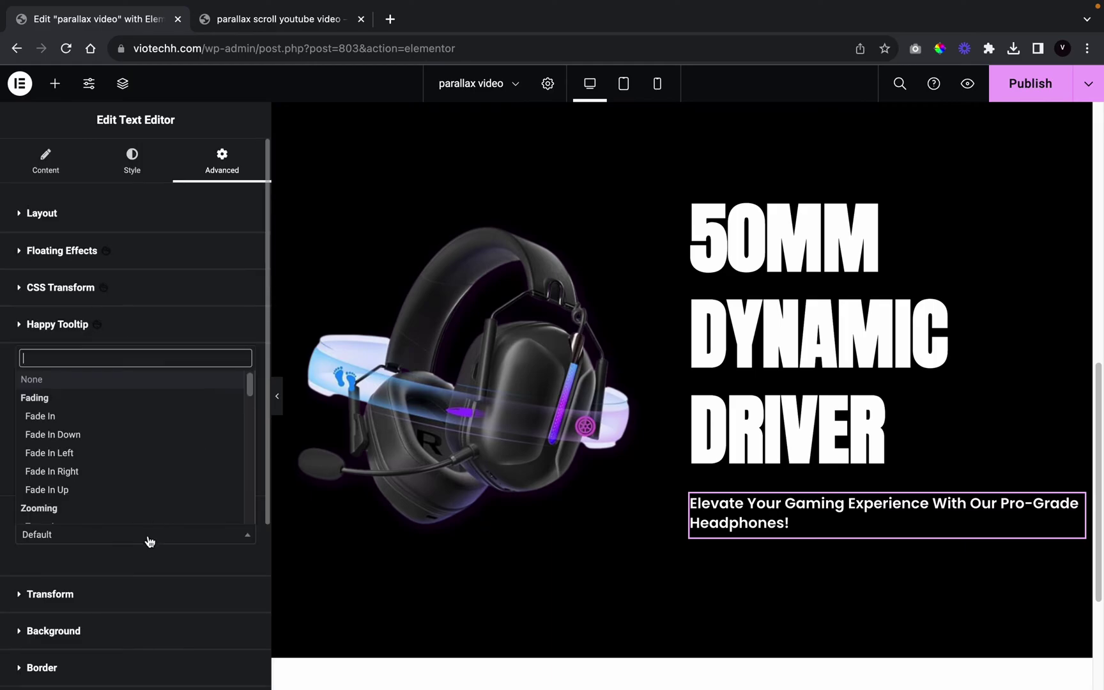
click(81, 413)
click(229, 566)
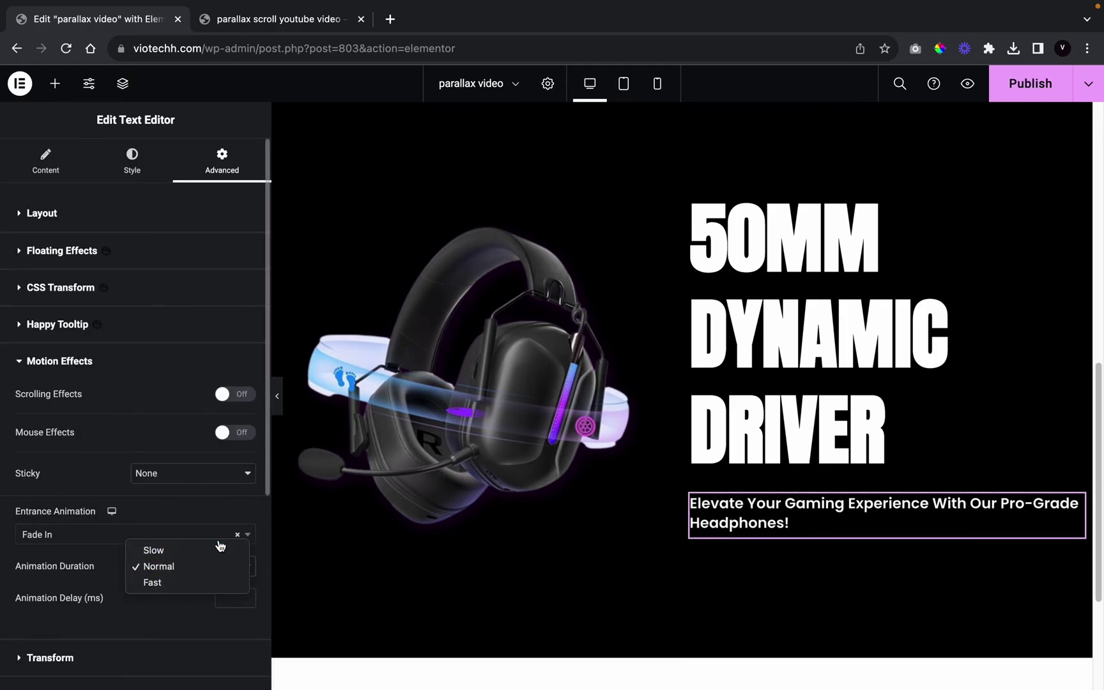
click(217, 549)
click(246, 595)
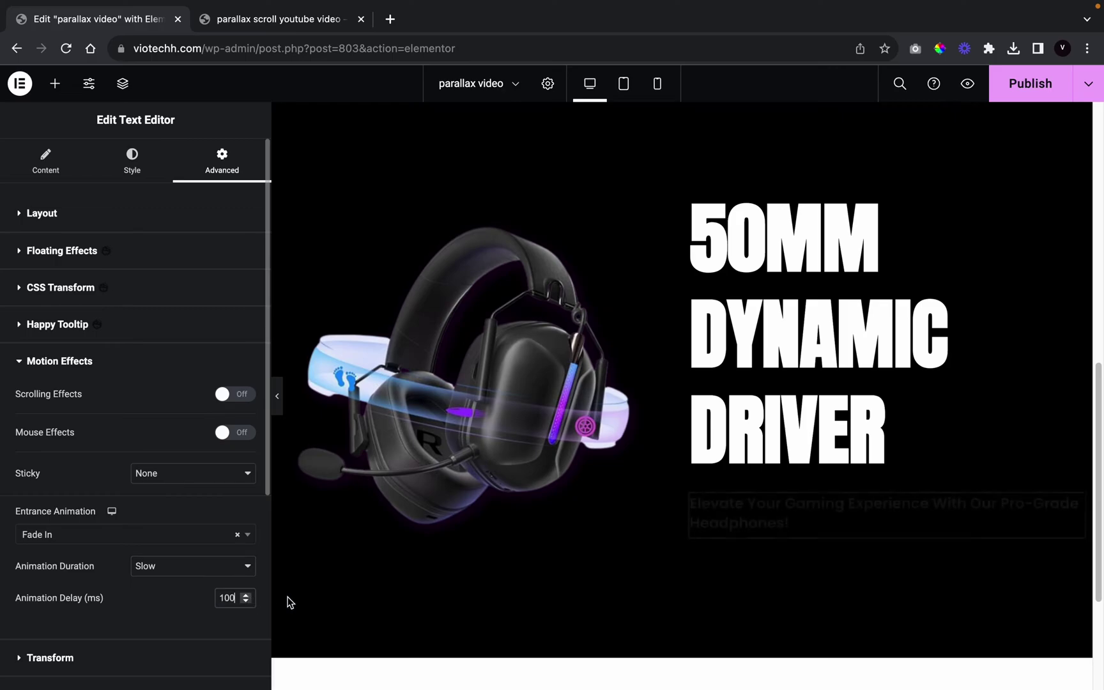
Check the next section on the reference page and add a new section with two equal columns below the second section
scroll(505, 556, up, 8)
scroll(505, 542, down, 11)
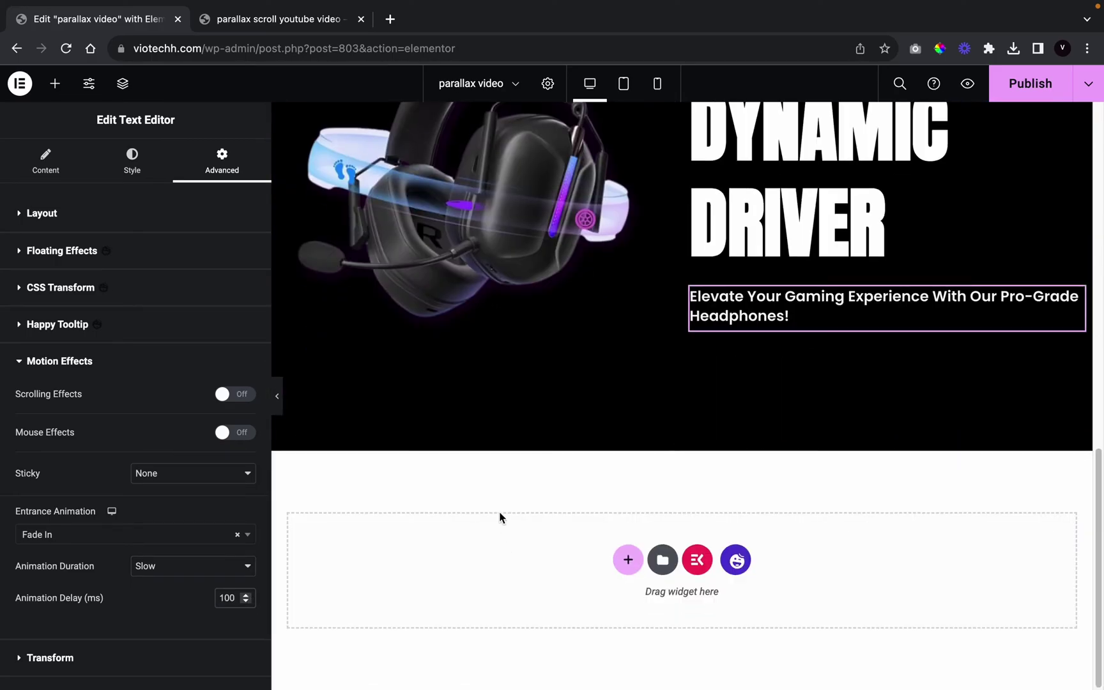
click(278, 21)
scroll(644, 504, down, 10)
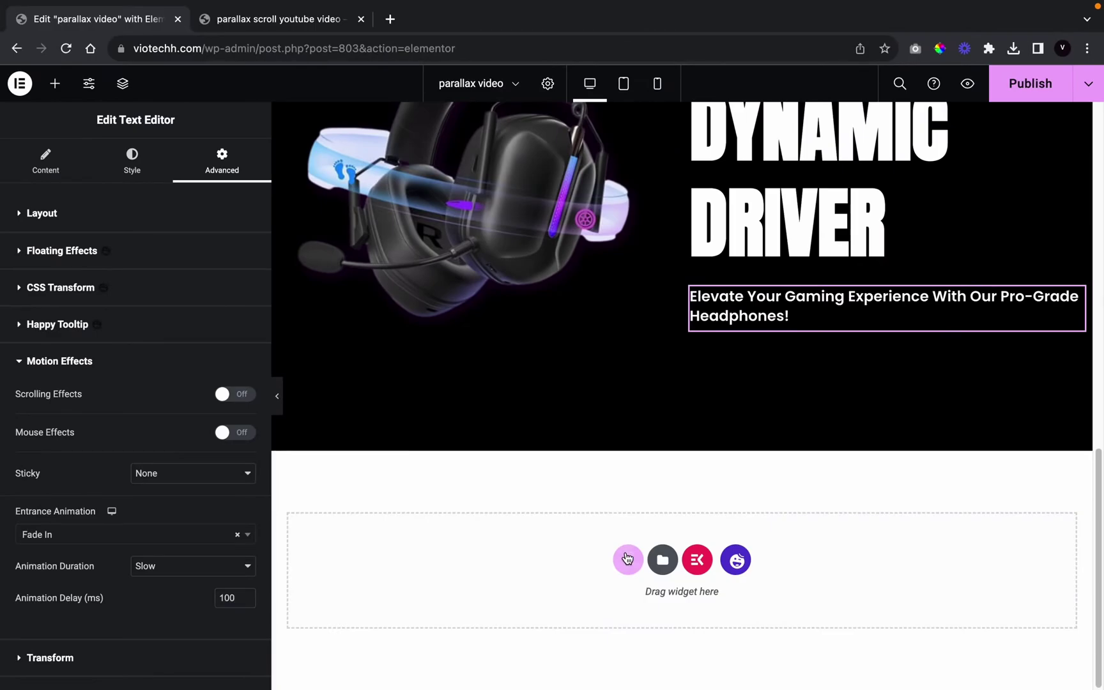
click(626, 558)
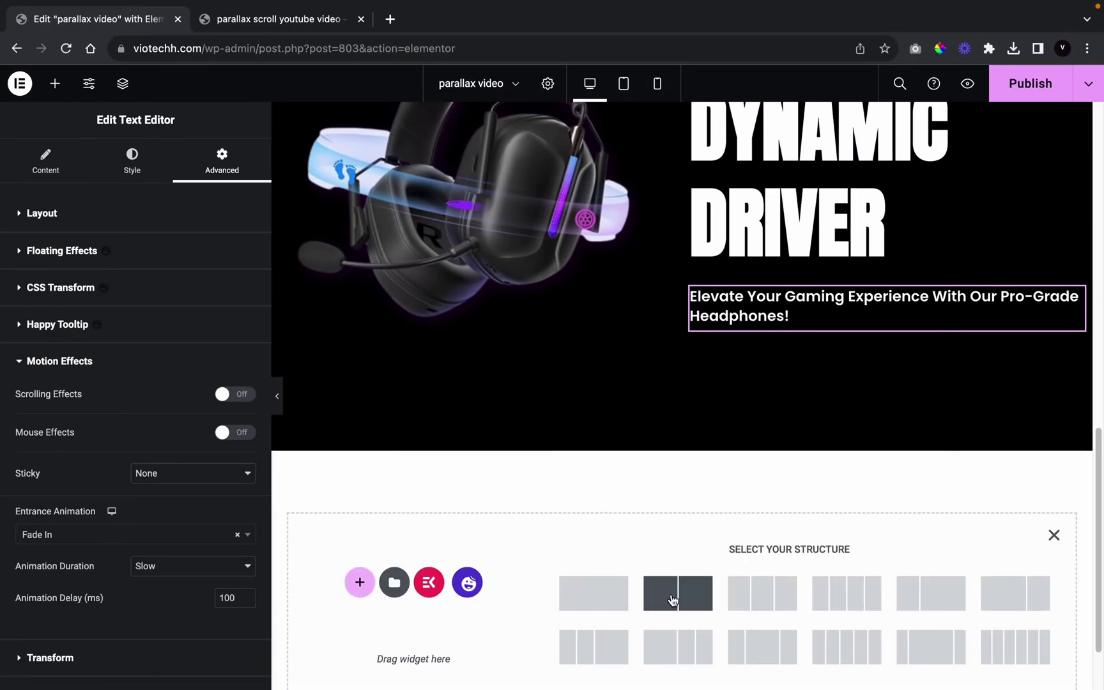
click(672, 599)
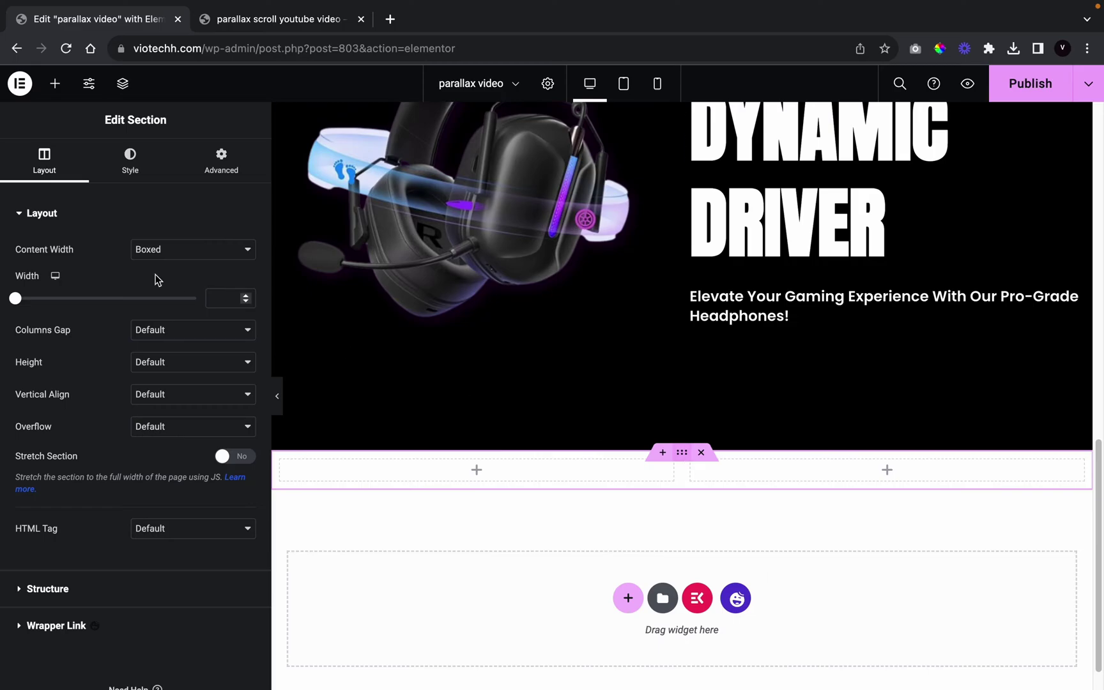
Set the new section's boxed content width to 1313 and its minimum height to 100 vh
click(217, 298)
text(131)
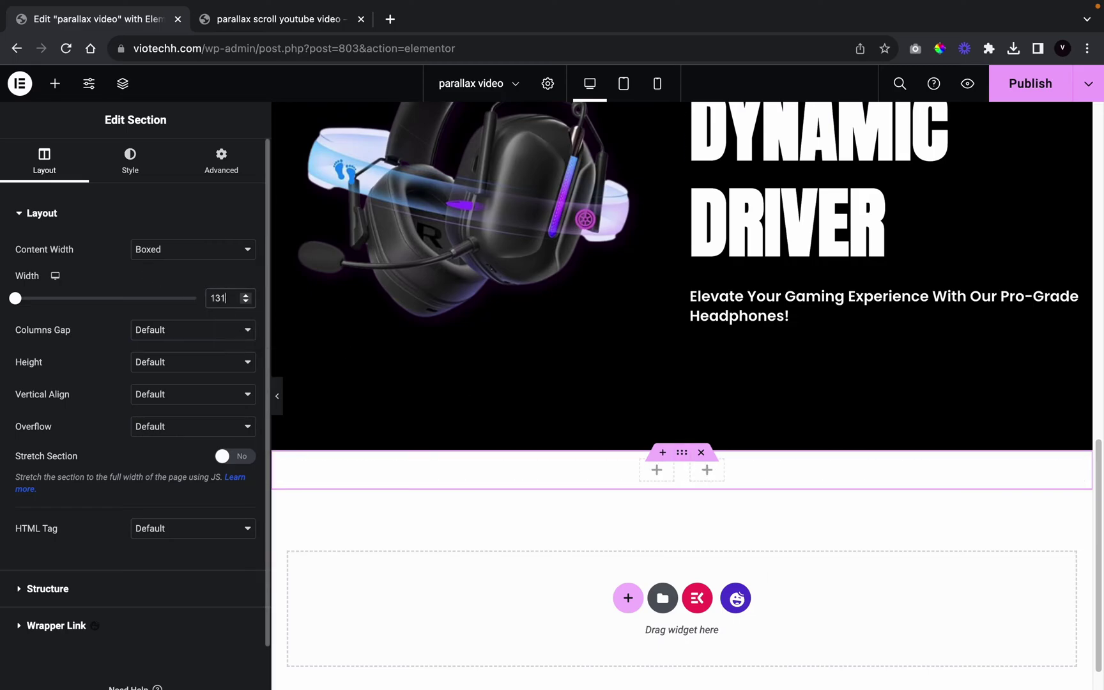
click(140, 362)
click(206, 391)
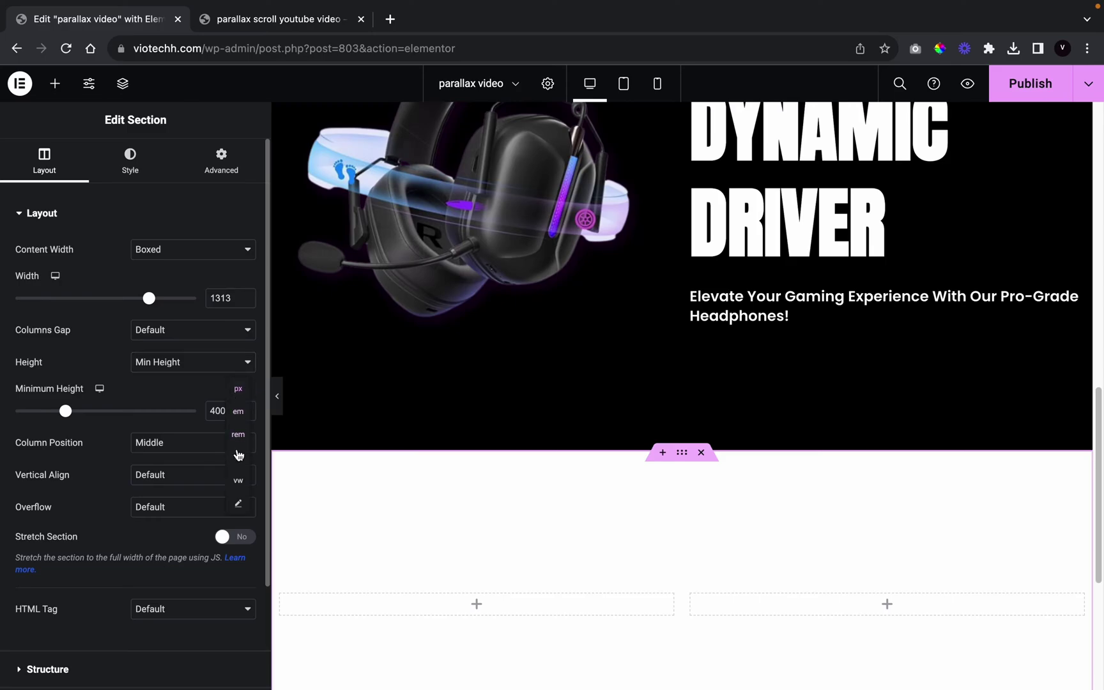
click(238, 456)
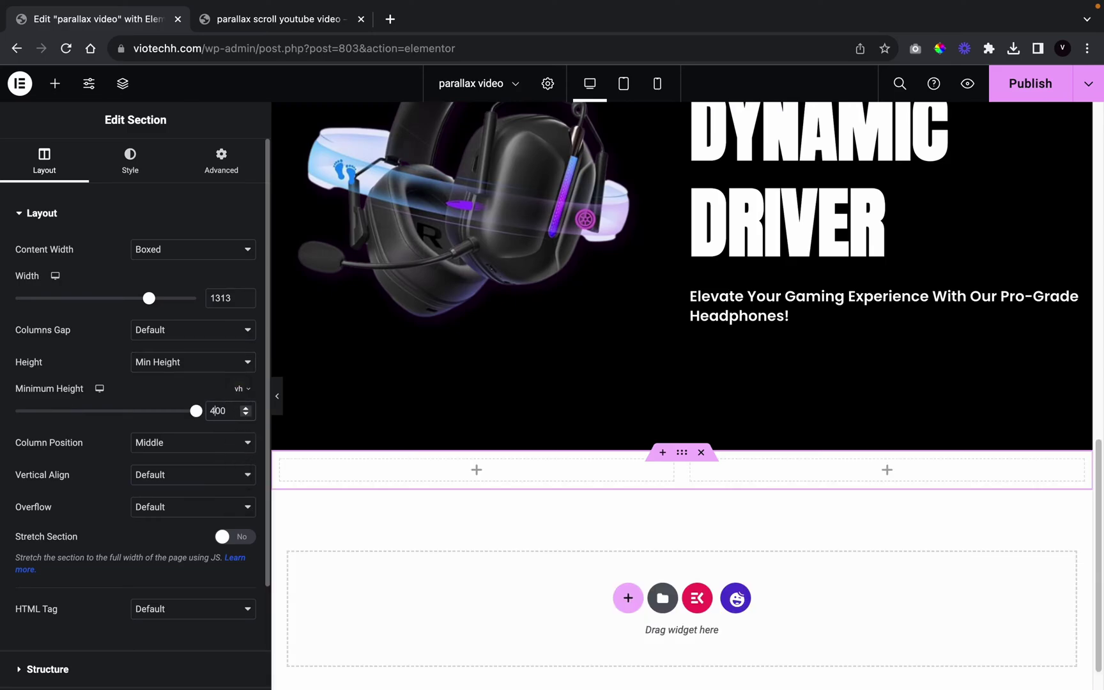
text(100)
scroll(440, 536, down, 9)
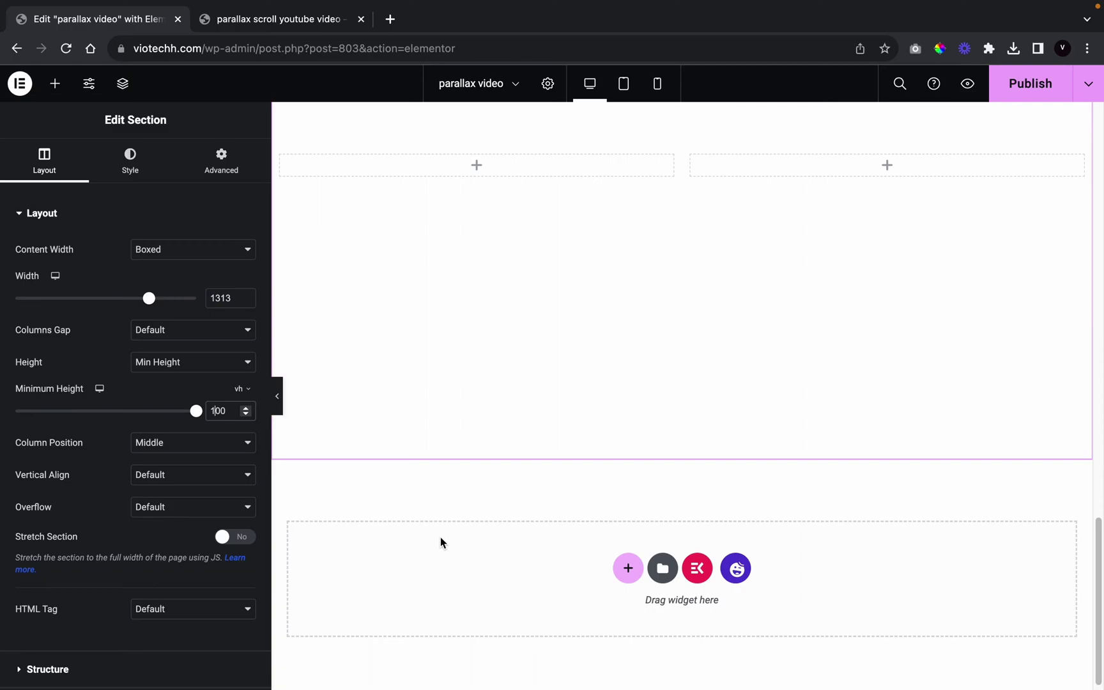
scroll(440, 537, up, 5)
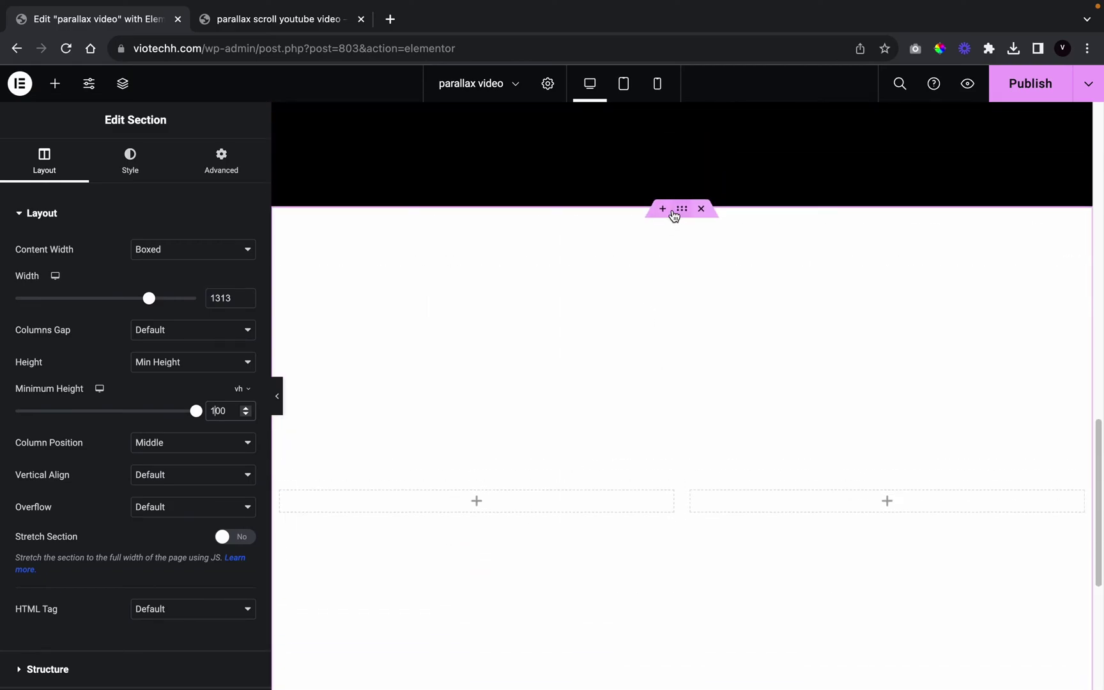
Give the new section a classic background using the image 10044_16982.jpeg from the media library
click(146, 169)
click(185, 287)
click(135, 396)
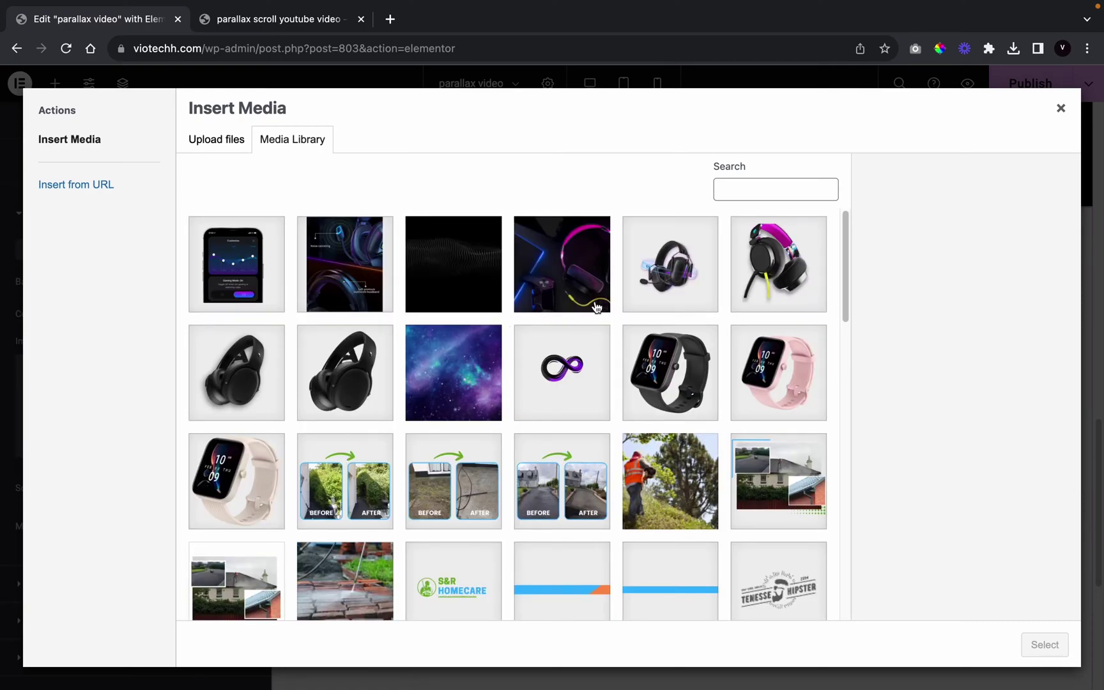
click(573, 283)
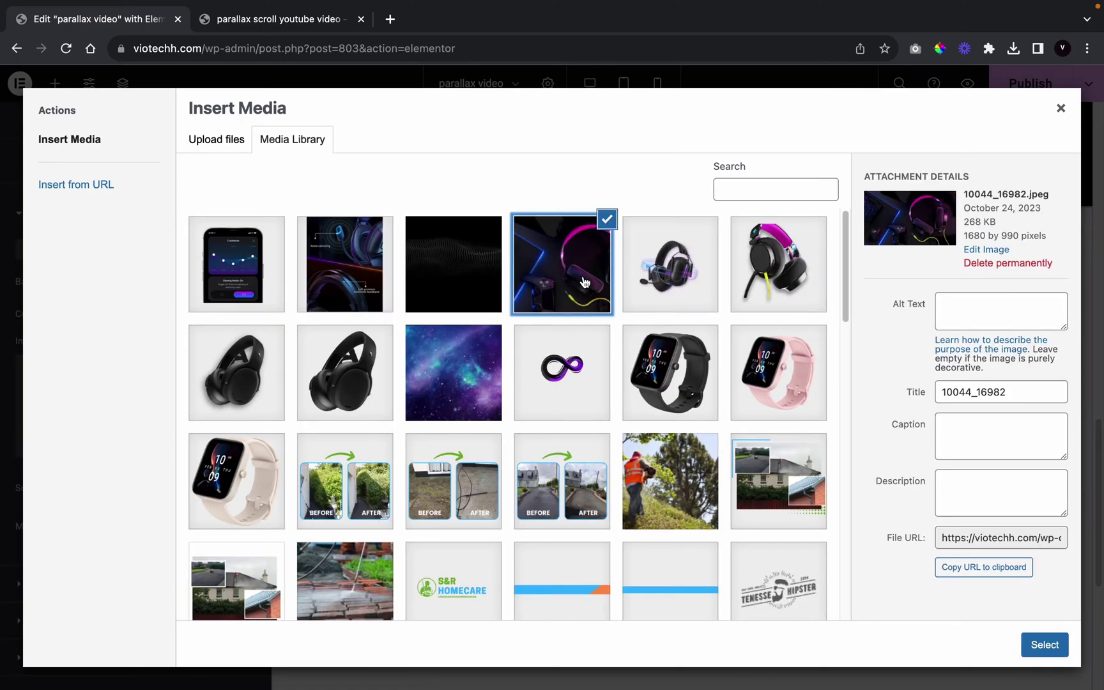
click(1051, 655)
scroll(590, 492, down, 4)
scroll(591, 491, up, 2)
scroll(389, 418, up, 2)
scroll(471, 514, down, 2)
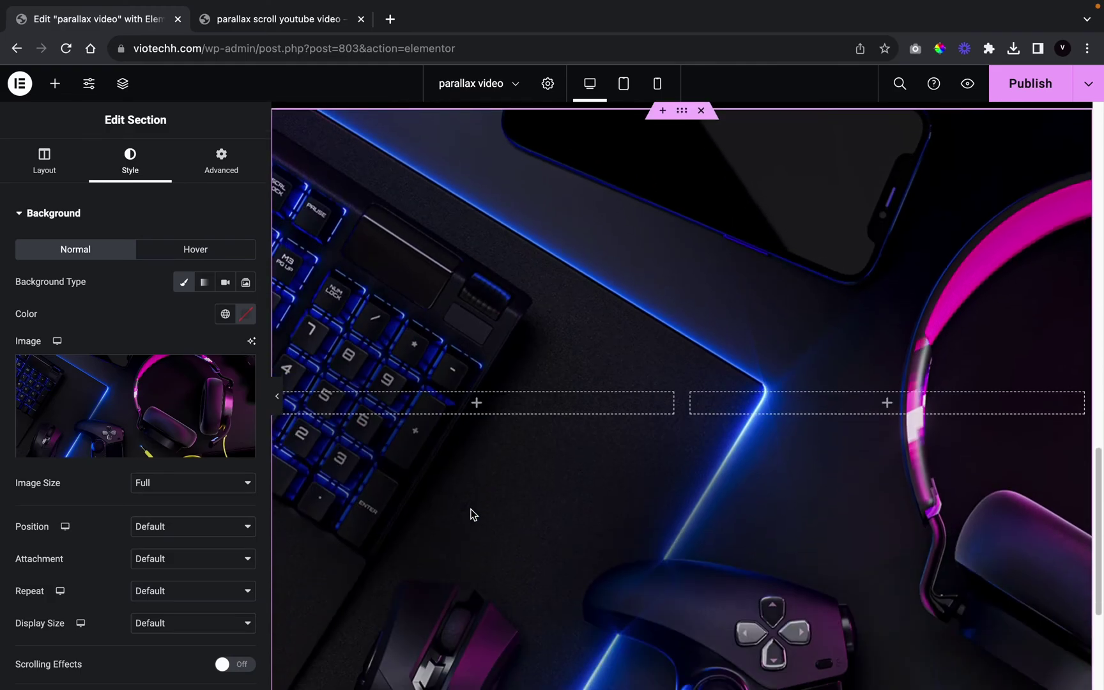
Copy the "UNLEASH VERSATILE BRILLIANCE" heading text from the reference page and return to the editor
click(312, 25)
drag(65, 231, 383, 407)
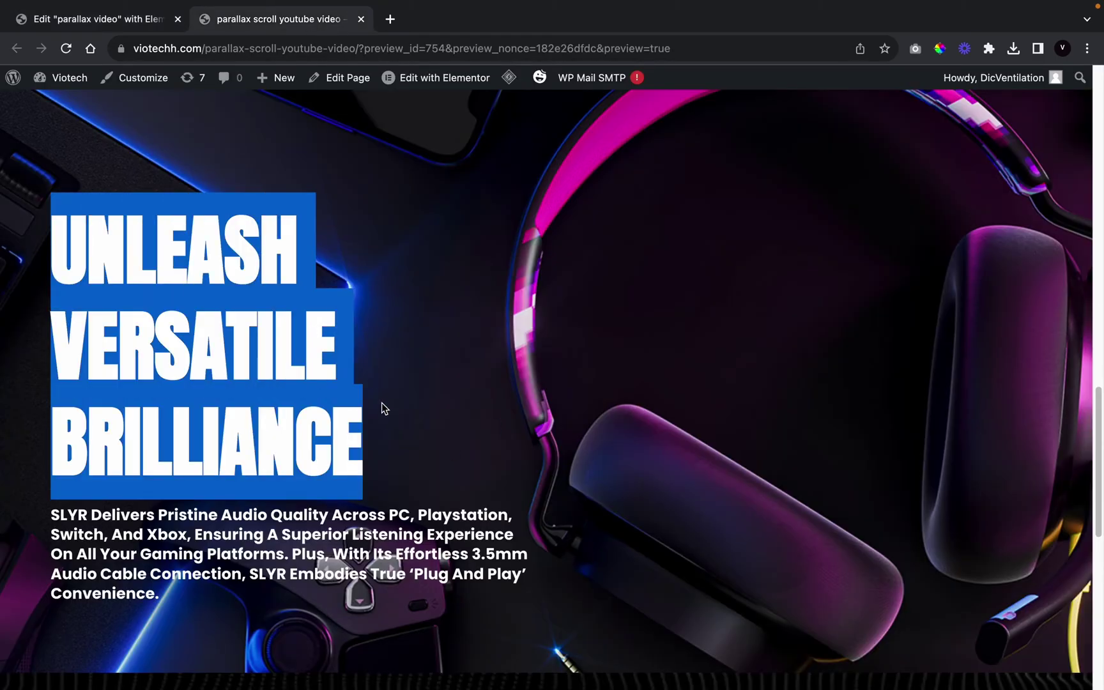
click(76, 24)
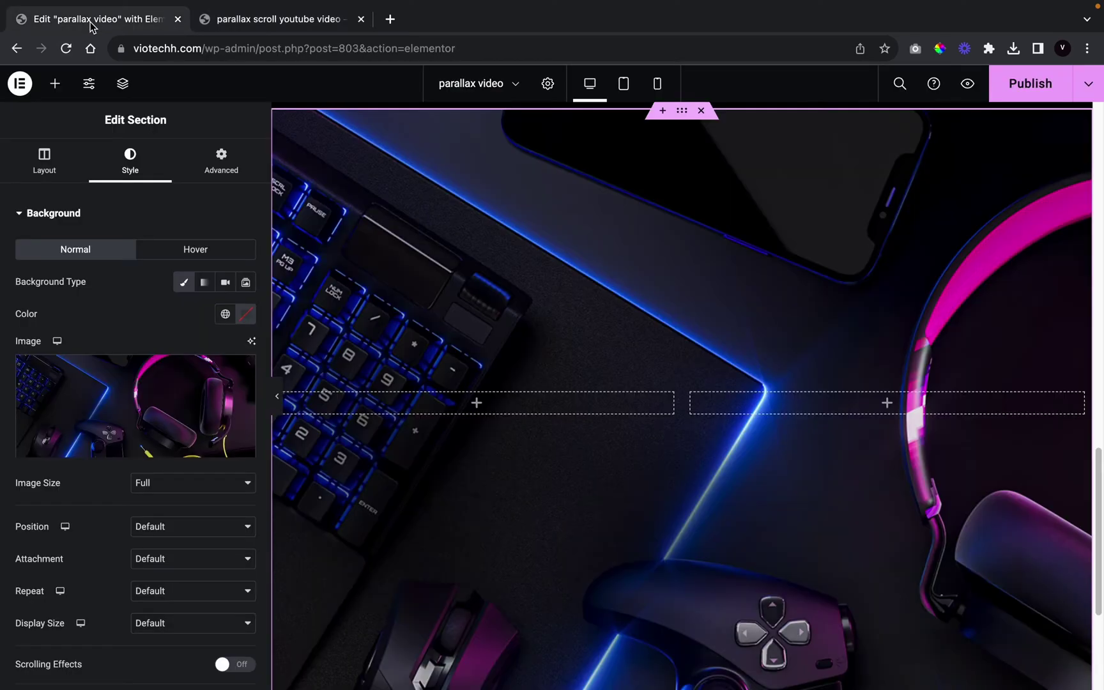
Copy the "50MM DYNAMIC DRIVER" heading widget and paste it into the new section's first column
scroll(492, 430, up, 7)
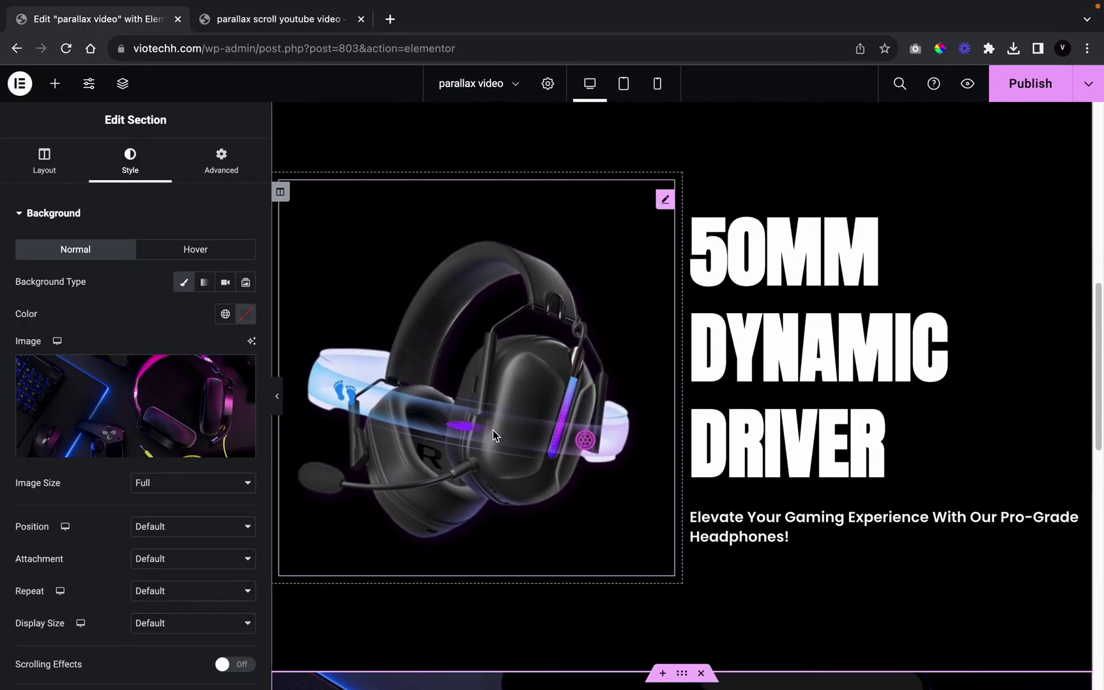
right_click(995, 368)
click(995, 434)
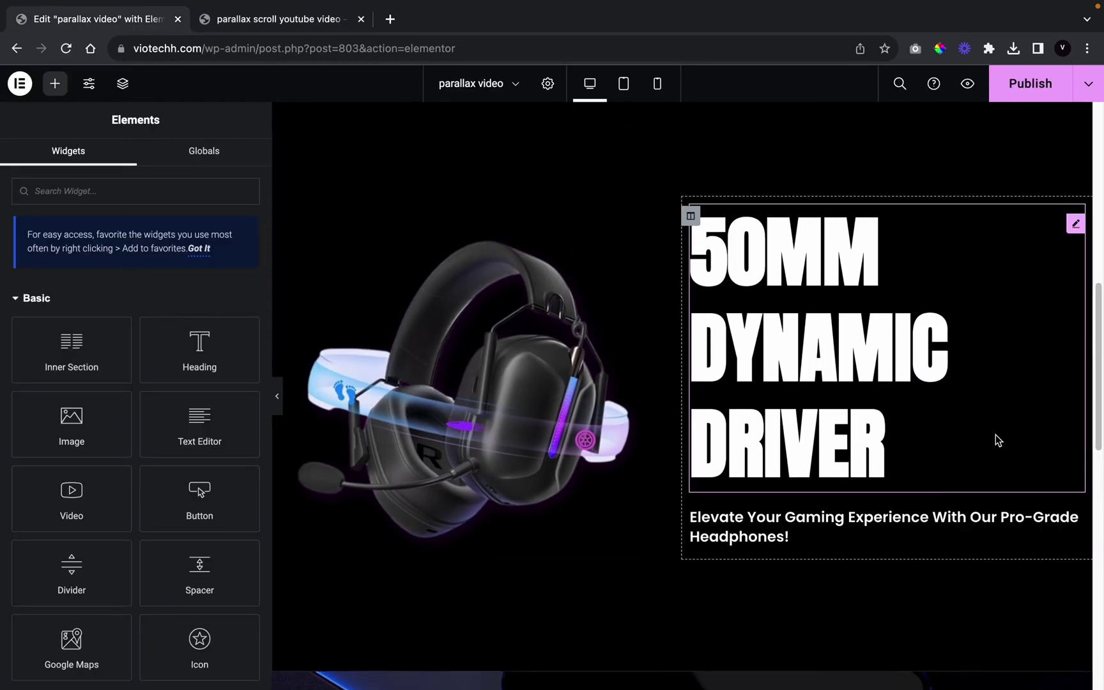
scroll(668, 522, down, 5)
right_click(471, 453)
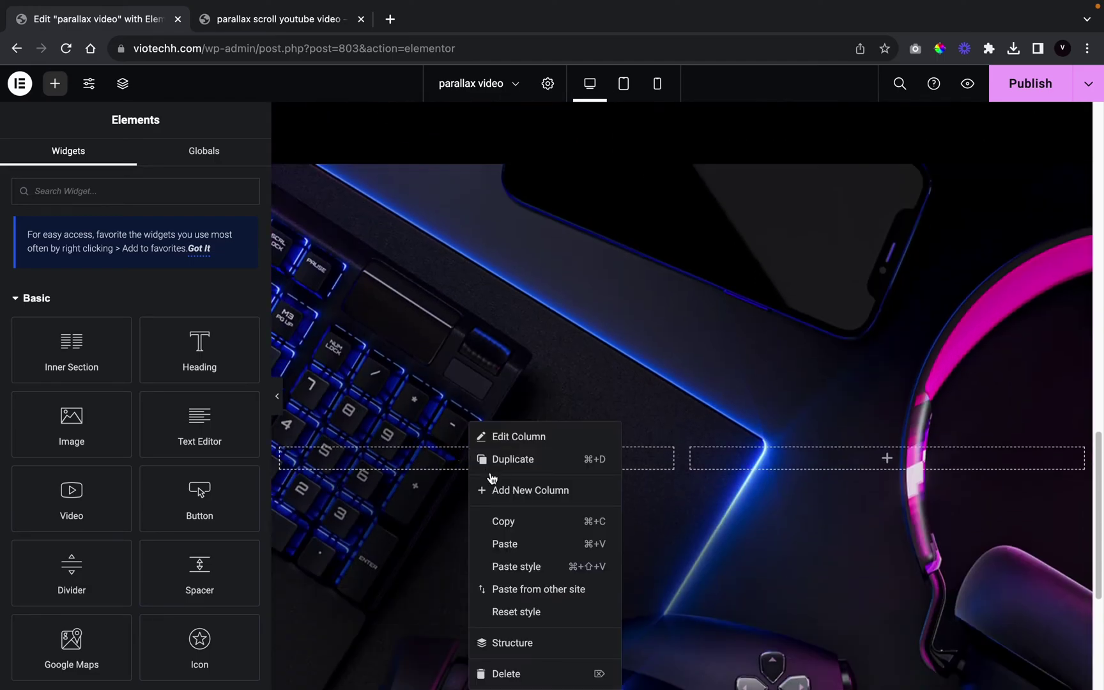
click(514, 544)
triple_click(134, 276)
key(super+v)
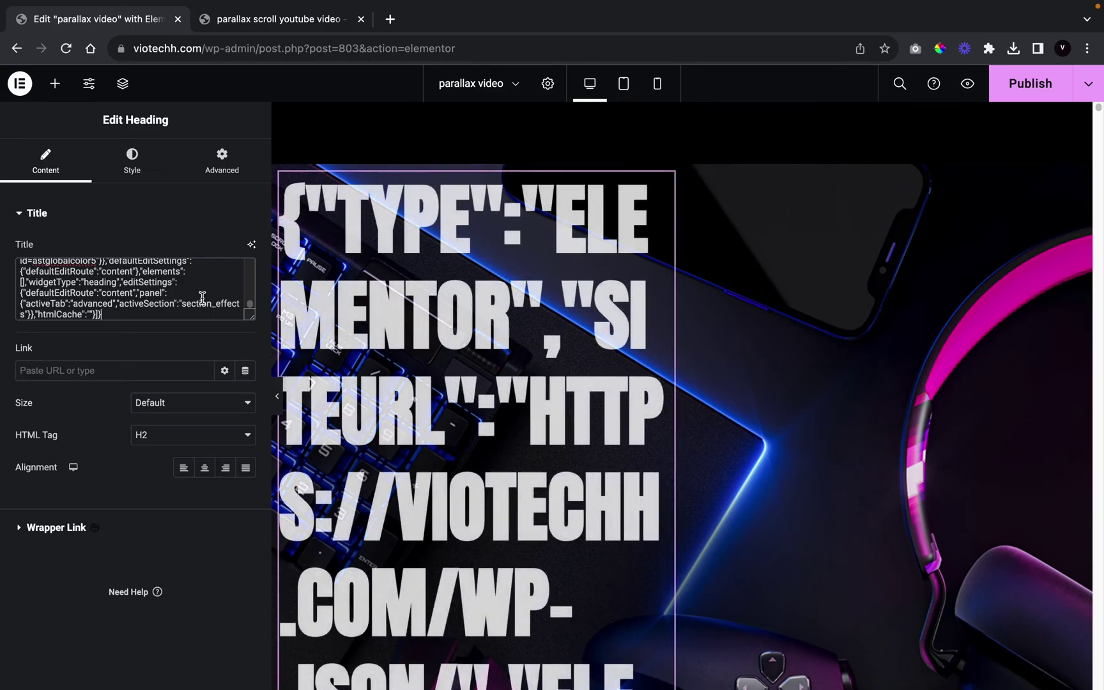
key(super+z)
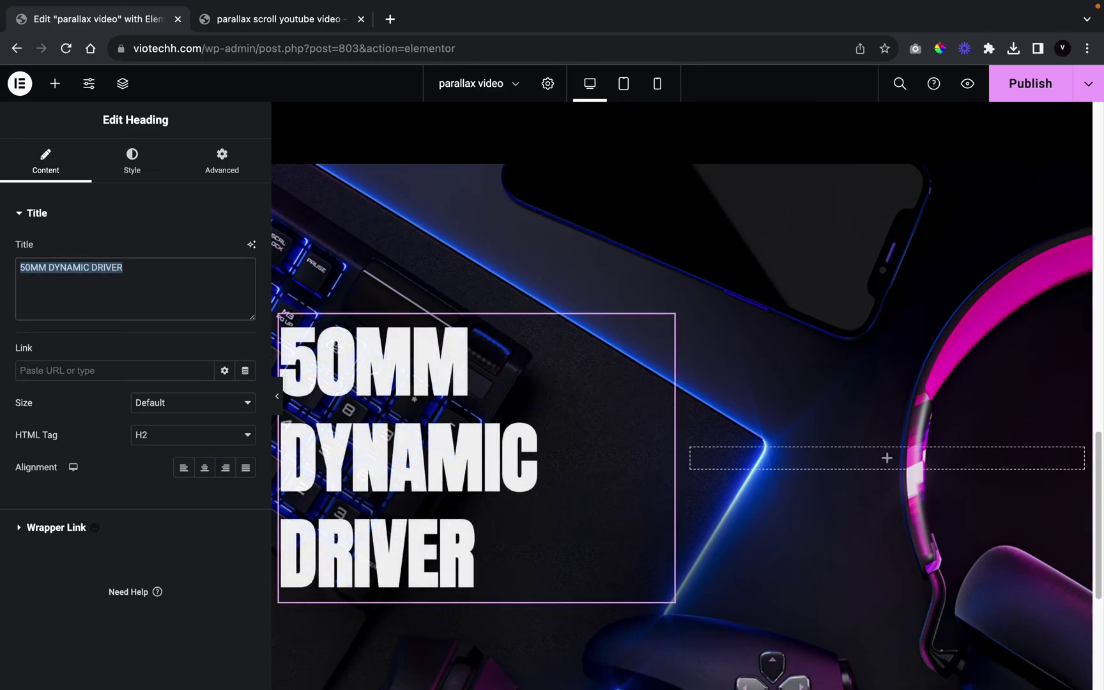
Replace the pasted heading's title with "Unleash Versatile Brilliance", checking the wording against the reference page
key(BackSpace)
click(259, 25)
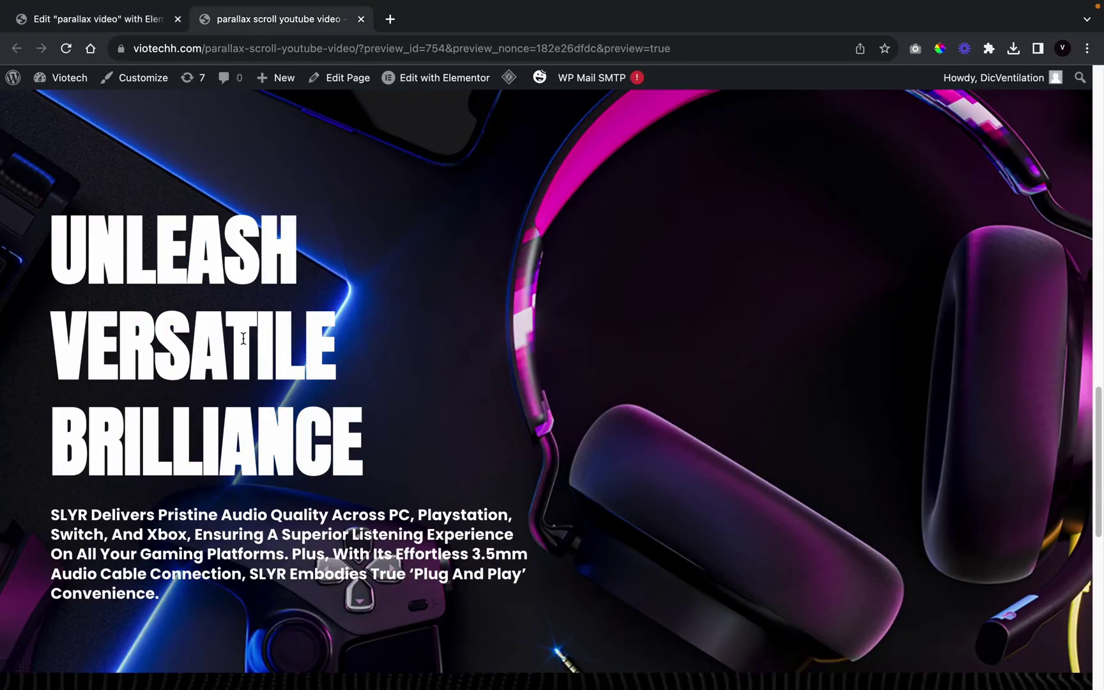
click(96, 22)
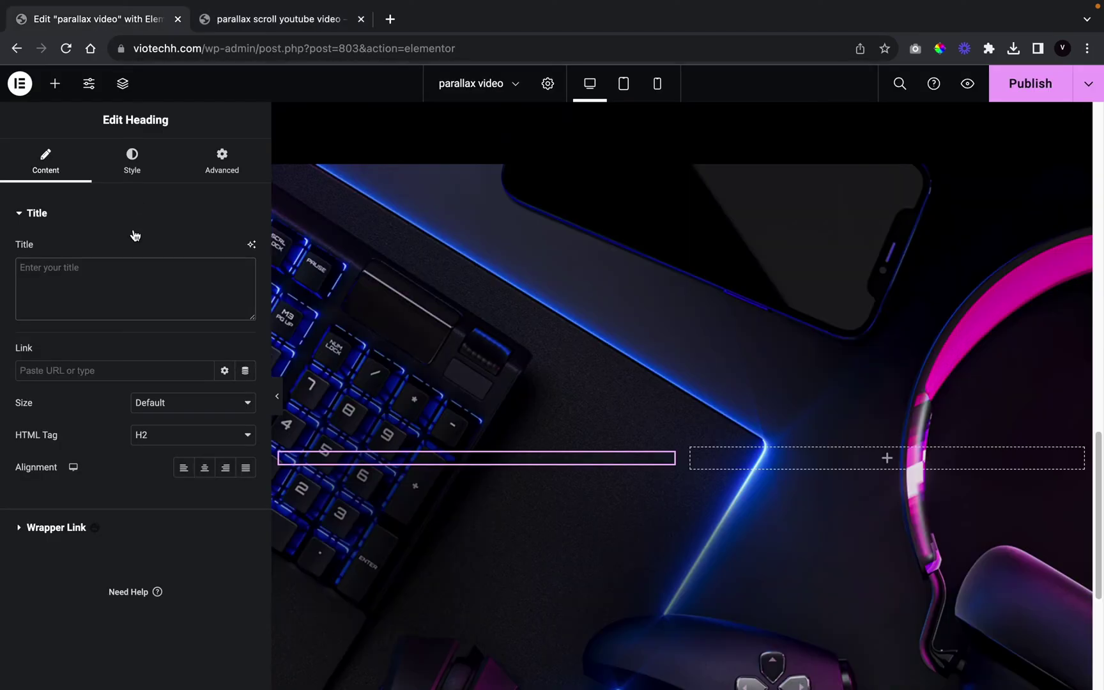
text(Unleash)
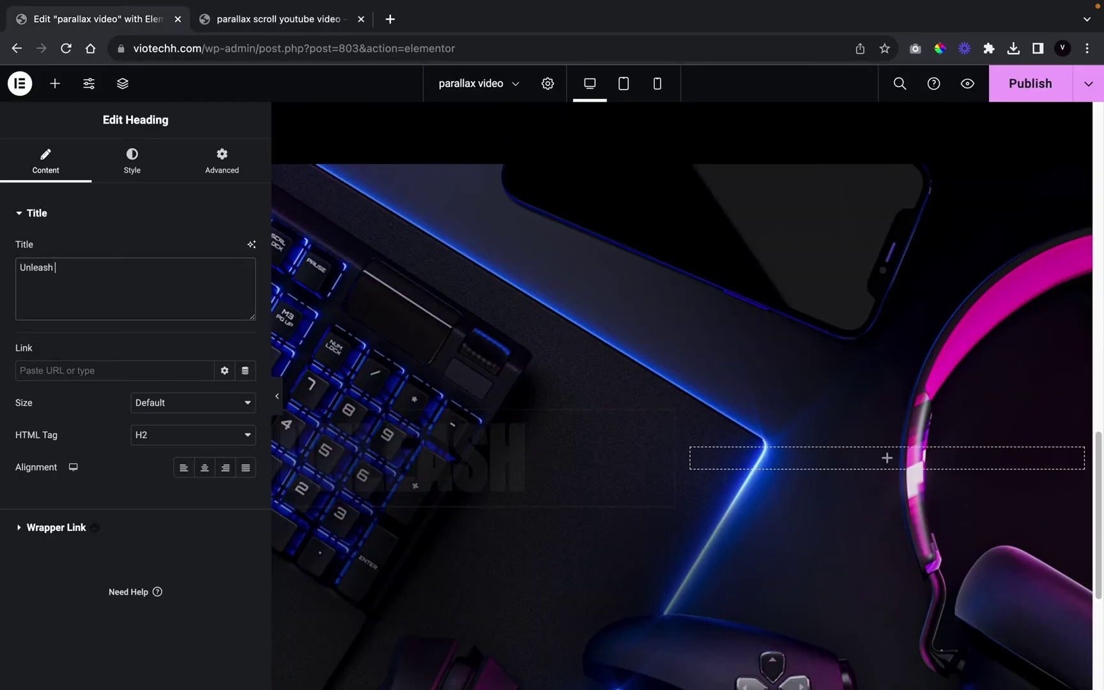
text( Versi)
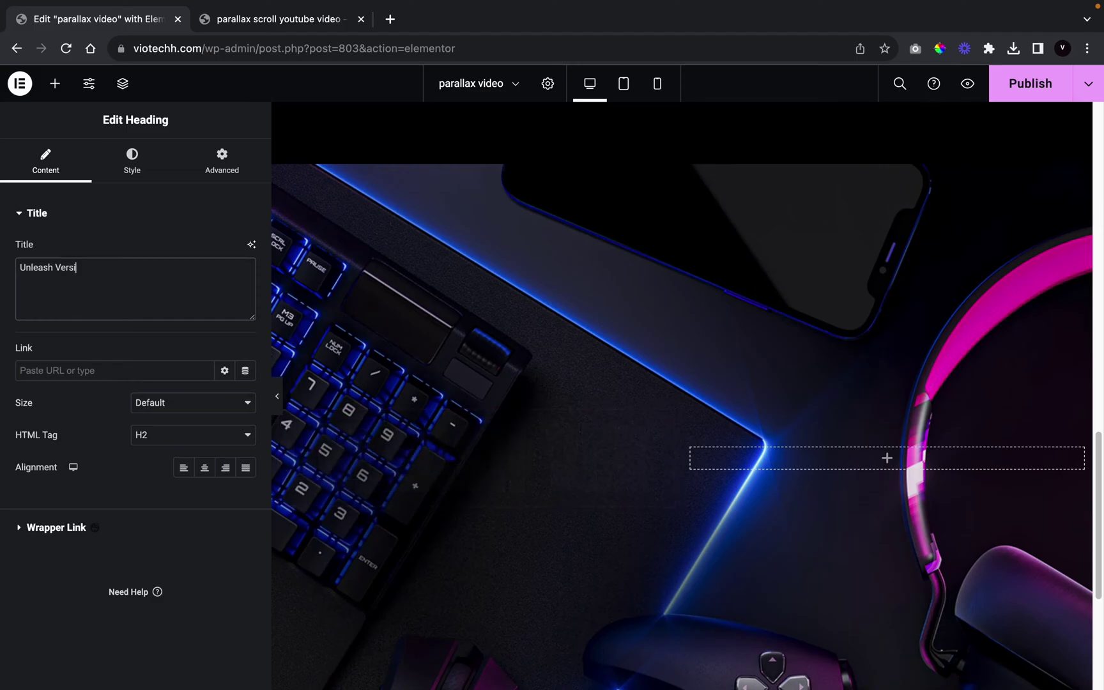
text(tile)
right_click(70, 268)
click(86, 282)
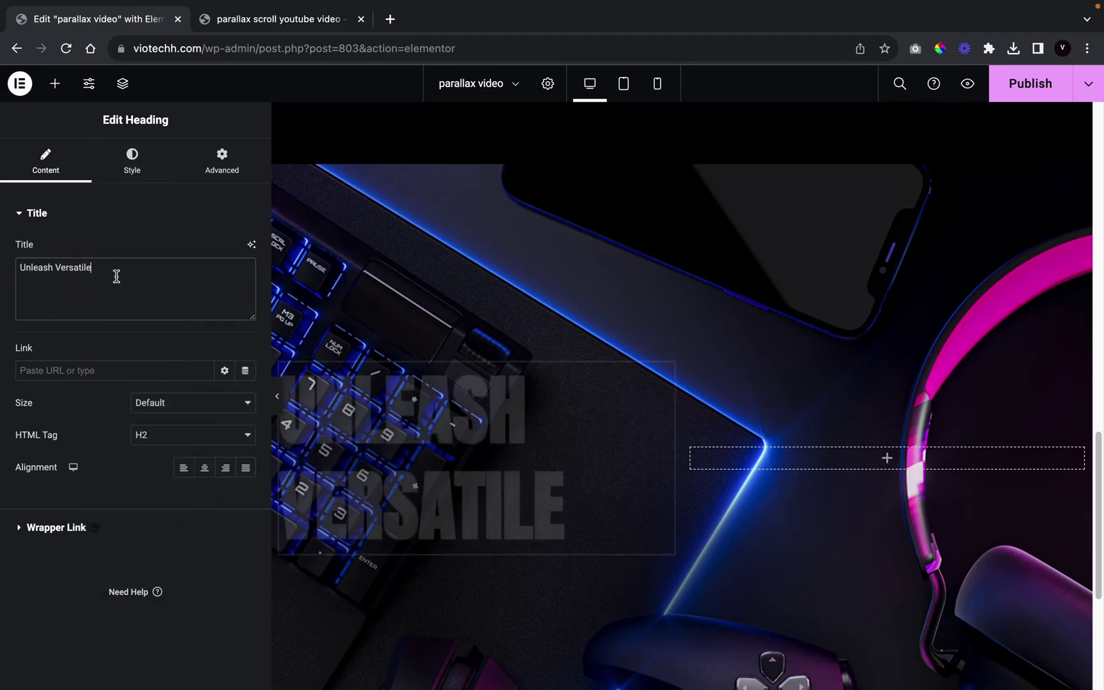
click(265, 21)
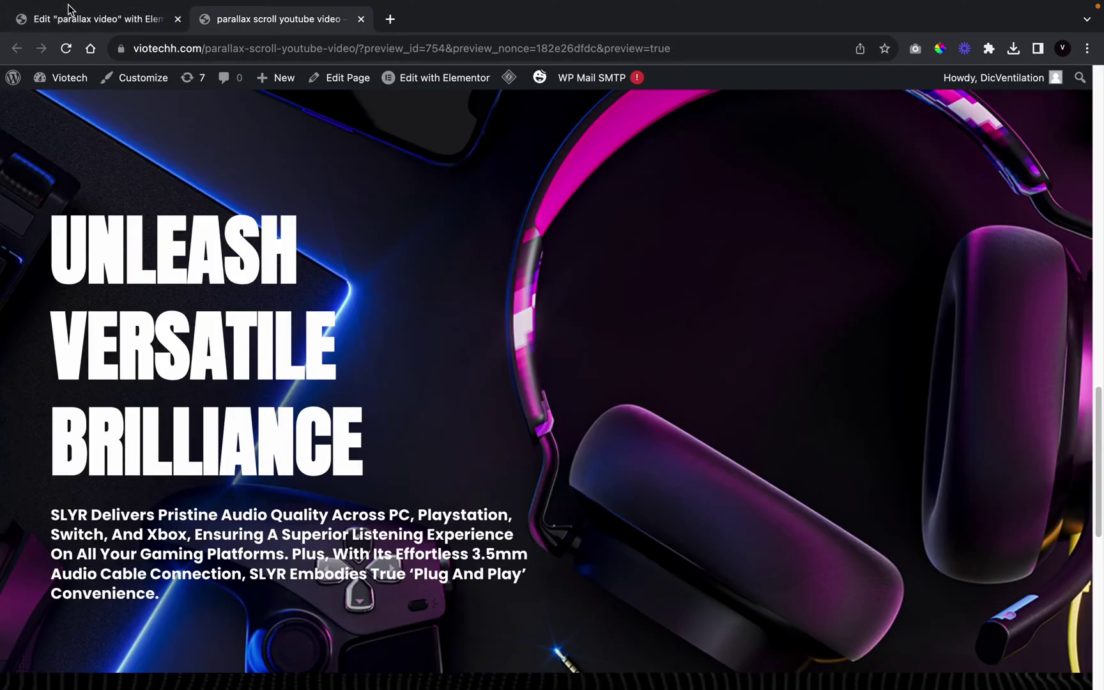
click(94, 20)
text(Brilliance)
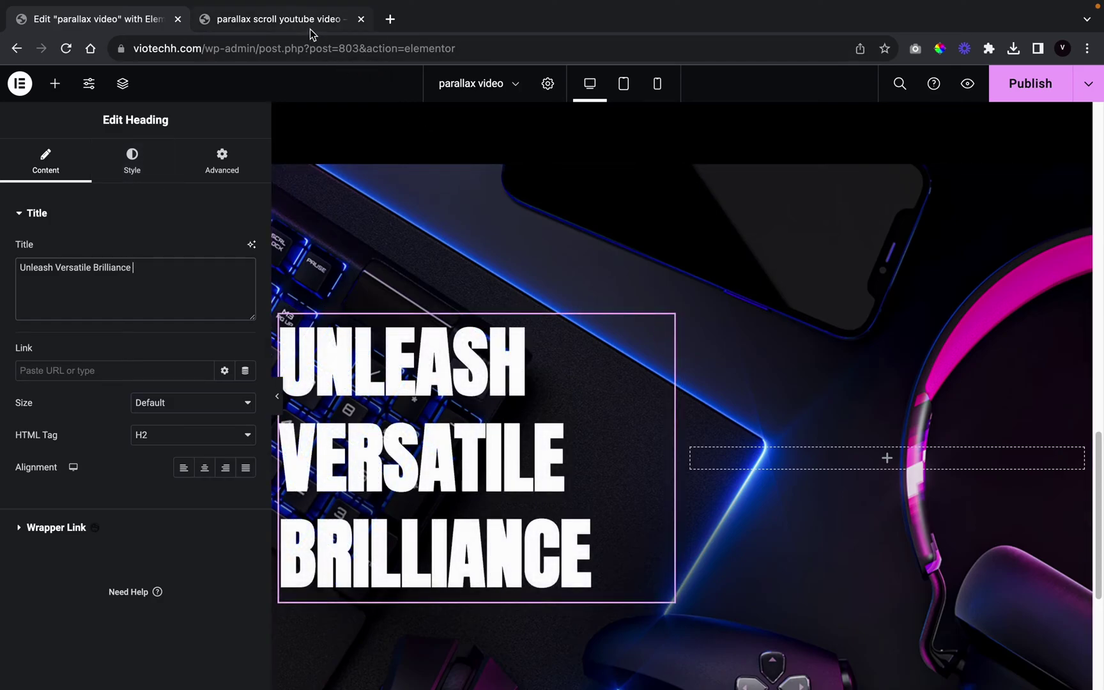
Copy the "Elevate Your gaming experience with our pro-grade headphones!" text widget and paste it below the "Unleash Versatile Brilliance" heading
scroll(551, 443, up, 5)
right_click(769, 316)
click(791, 390)
key(Delete)
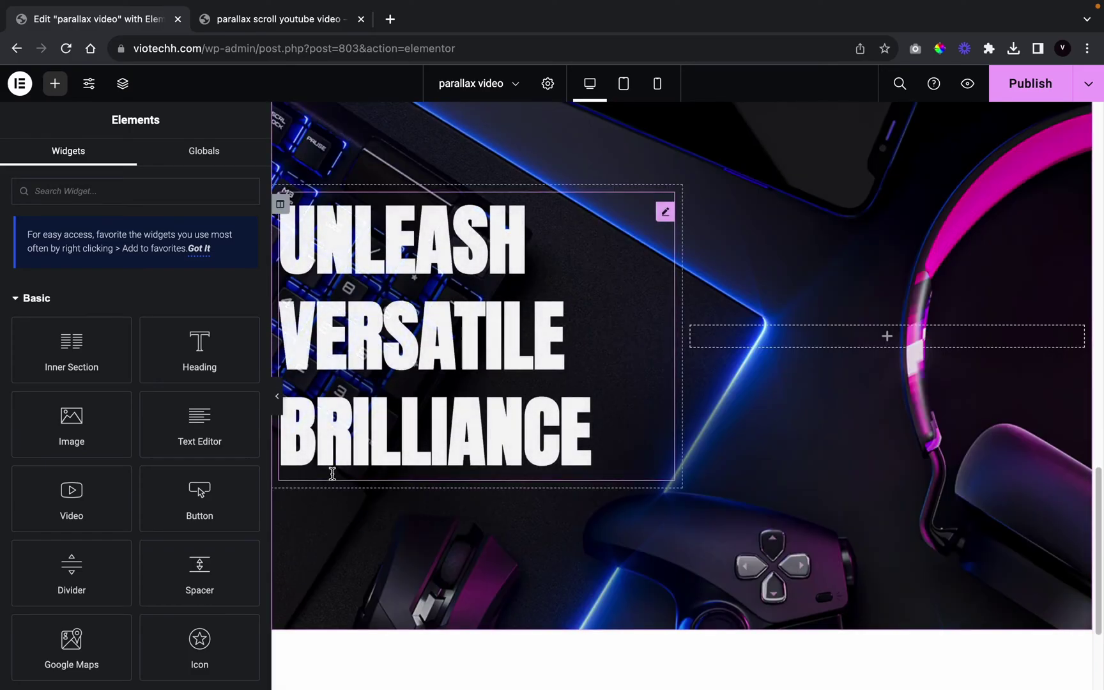
right_click(333, 468)
click(386, 489)
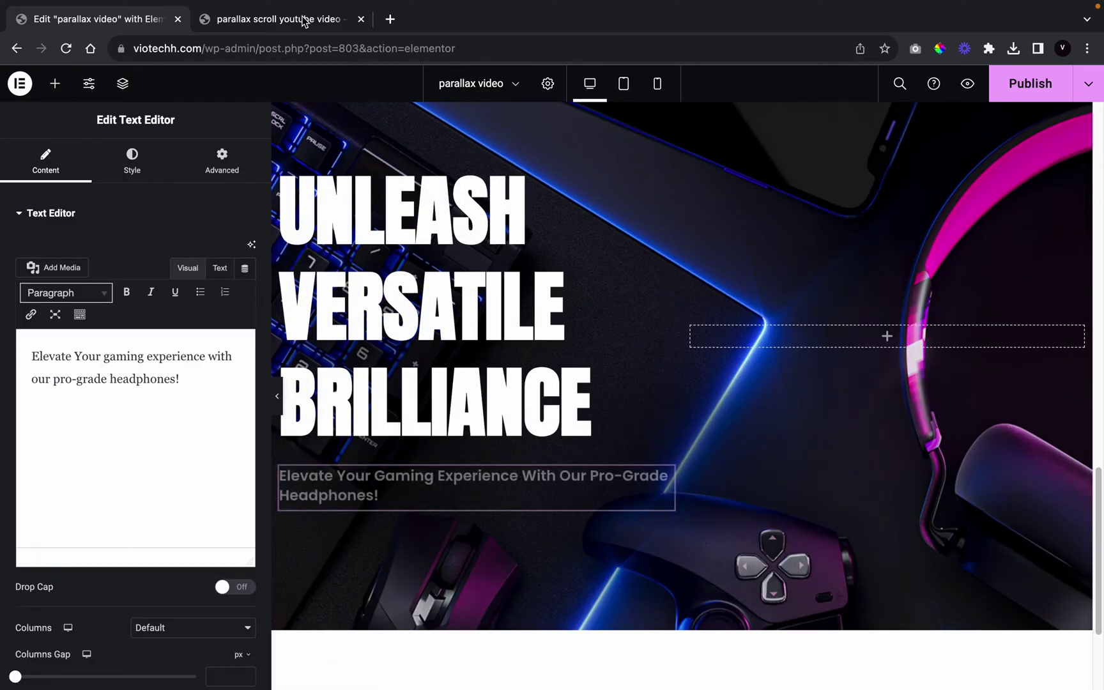
Copy the SLYR audio quality paragraph from the reference page and return to the editor
click(306, 20)
drag(108, 537, 182, 600)
key(super+c)
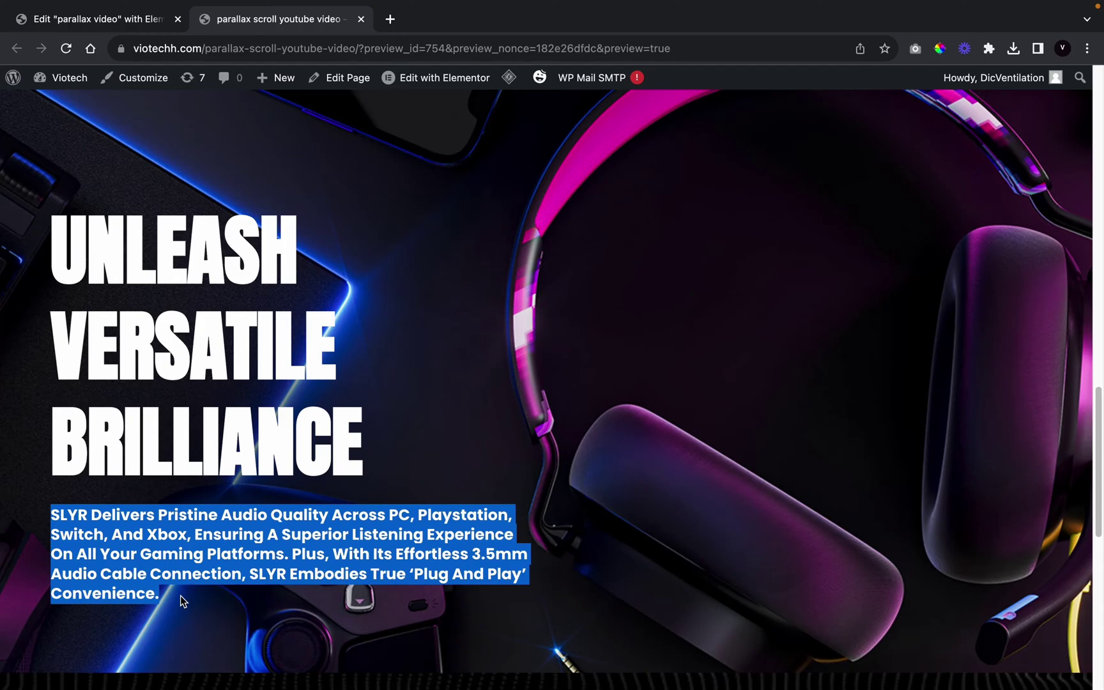
click(72, 20)
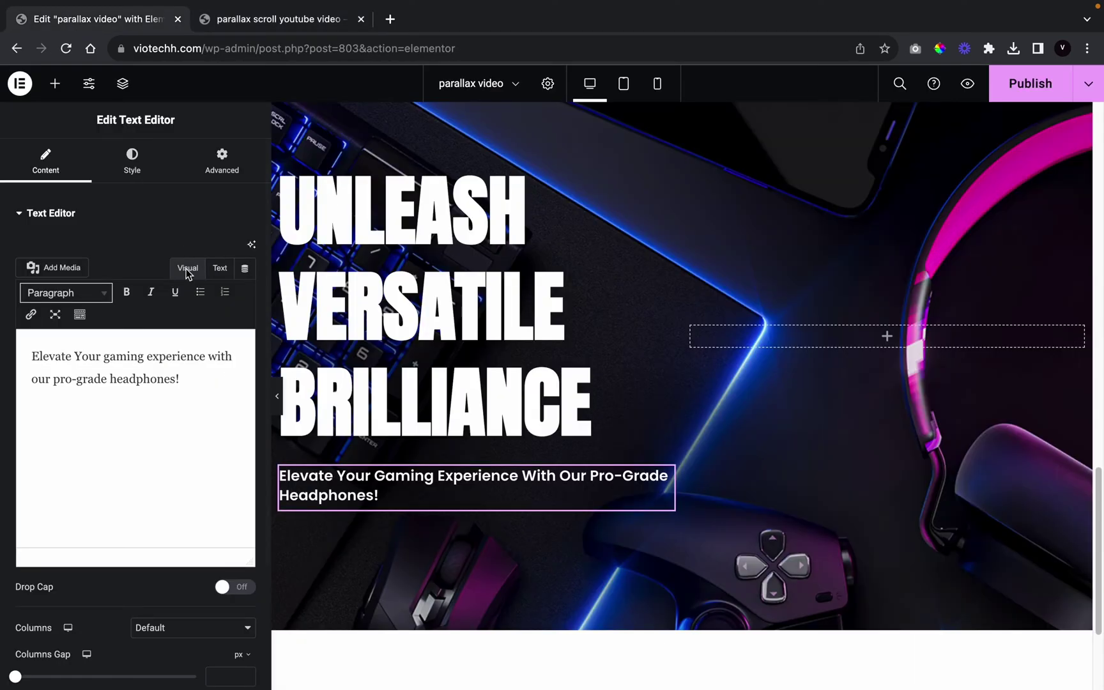
Replace the pasted text widget's content with the copied "SLYR Delivers Pristine Audio Quality" paragraph
click(152, 339)
key(super+a)
right_click(152, 339)
key(Escape)
key(super+a)
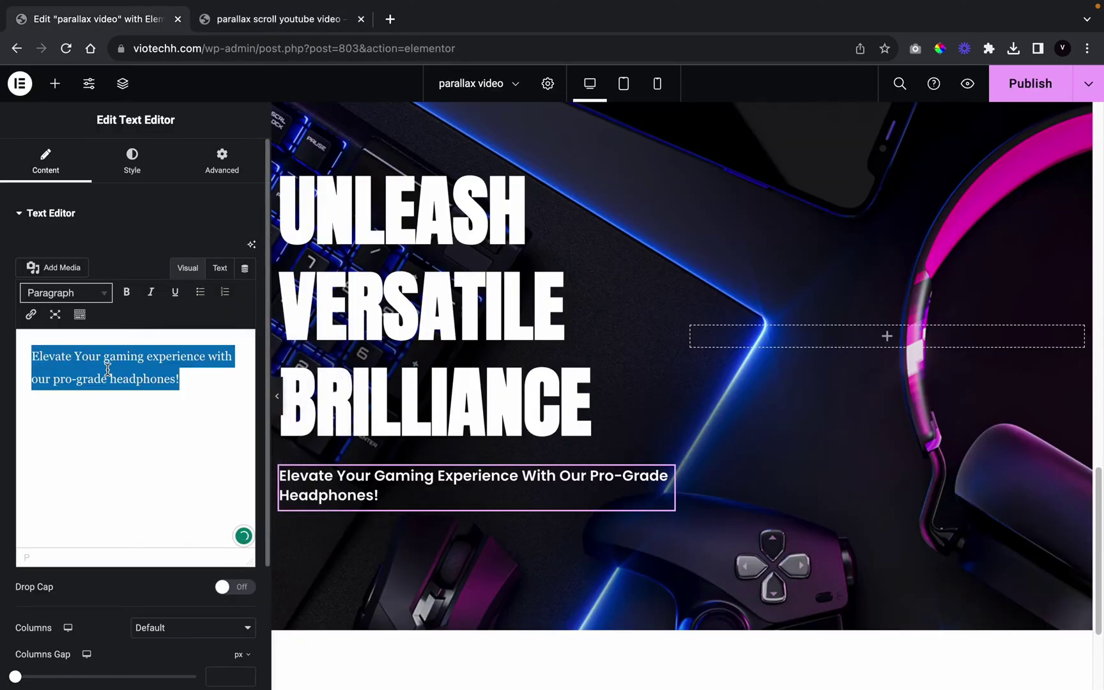
key(BackSpace)
right_click(102, 362)
key(Escape)
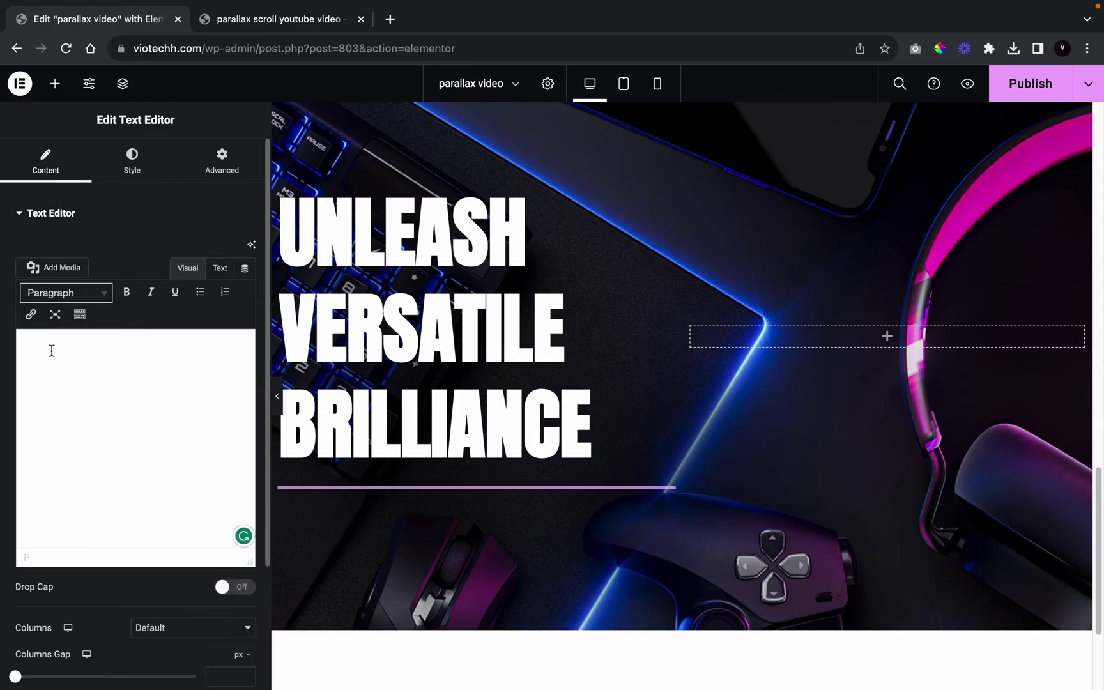
right_click(52, 352)
click(100, 480)
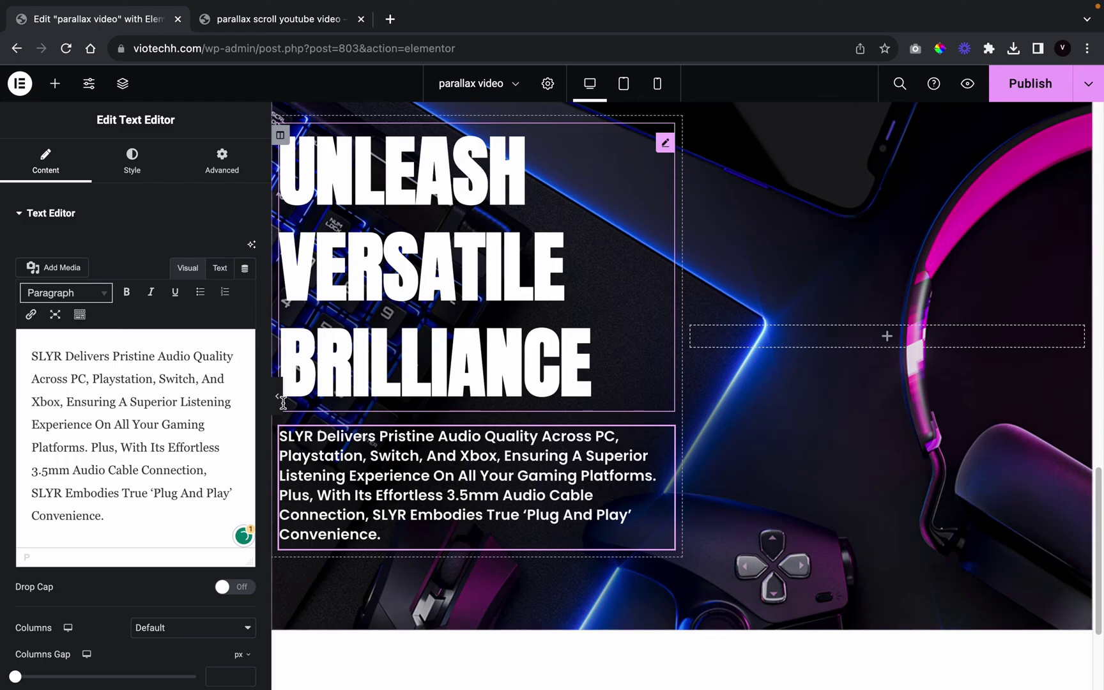
Preview the page with the editing panel hidden and examine the reference page's "ENHANCE YOUR LIFE WITHIN THE APP" section
click(665, 141)
key(super+p)
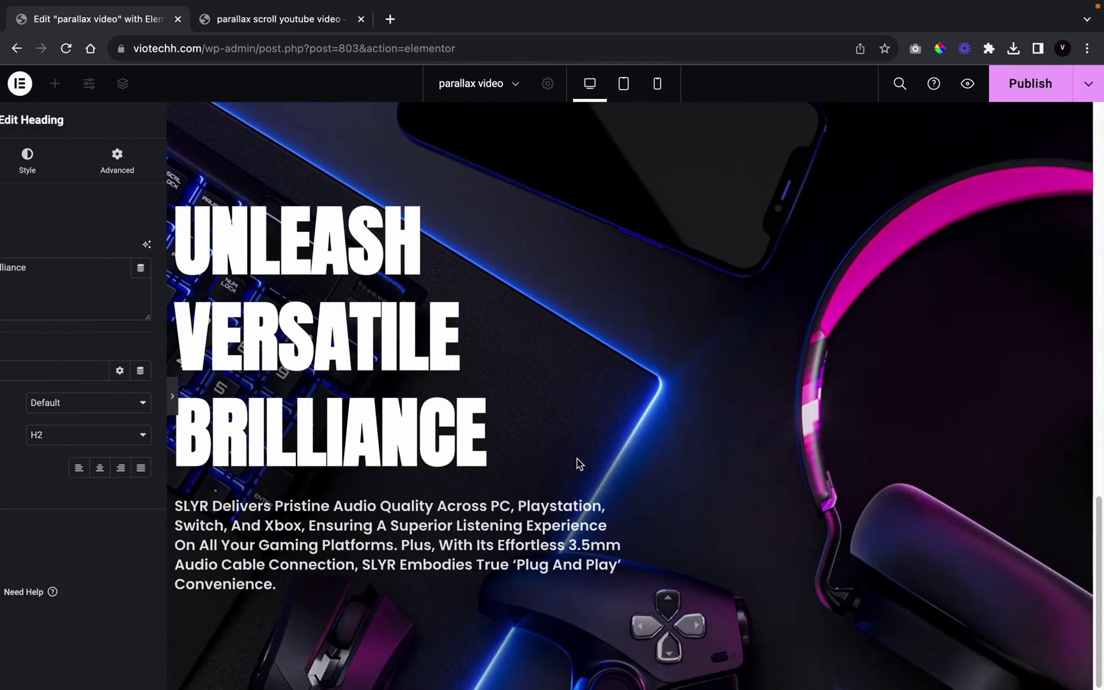
scroll(612, 467, up, 10)
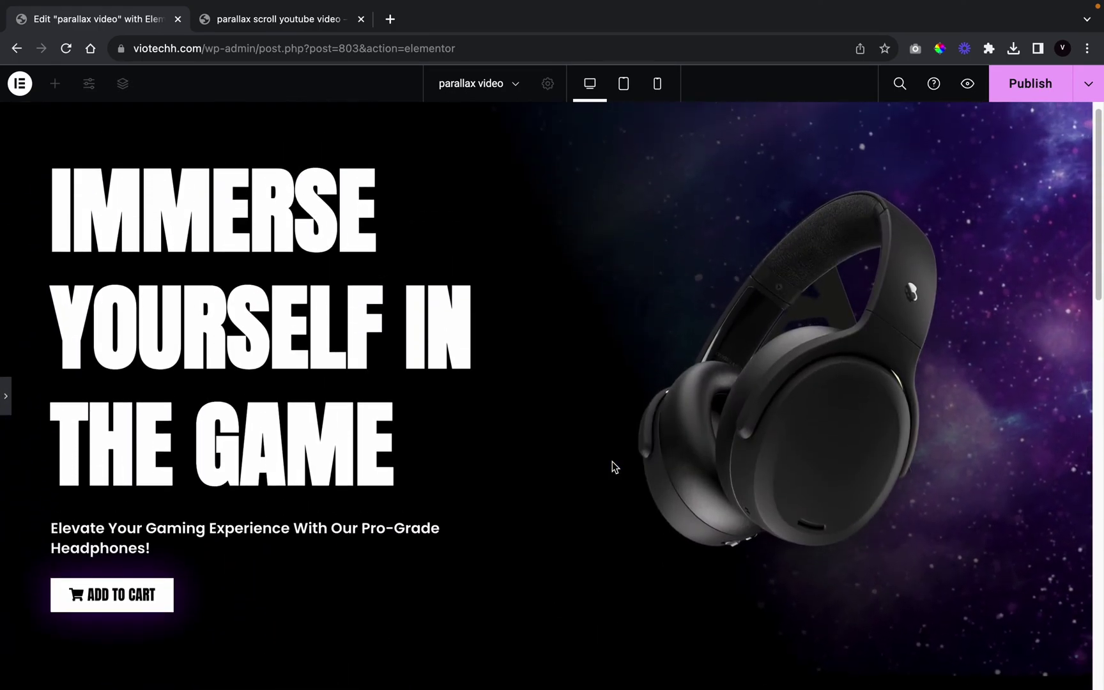
scroll(613, 467, down, 5)
scroll(612, 467, down, 5)
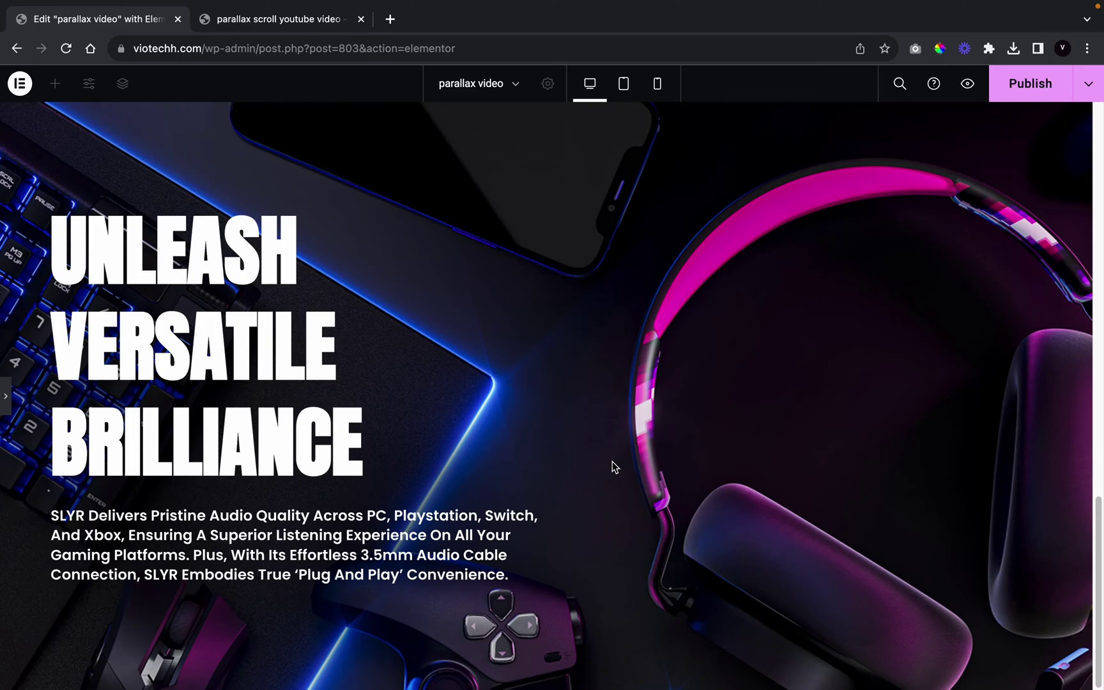
click(239, 22)
scroll(509, 428, down, 5)
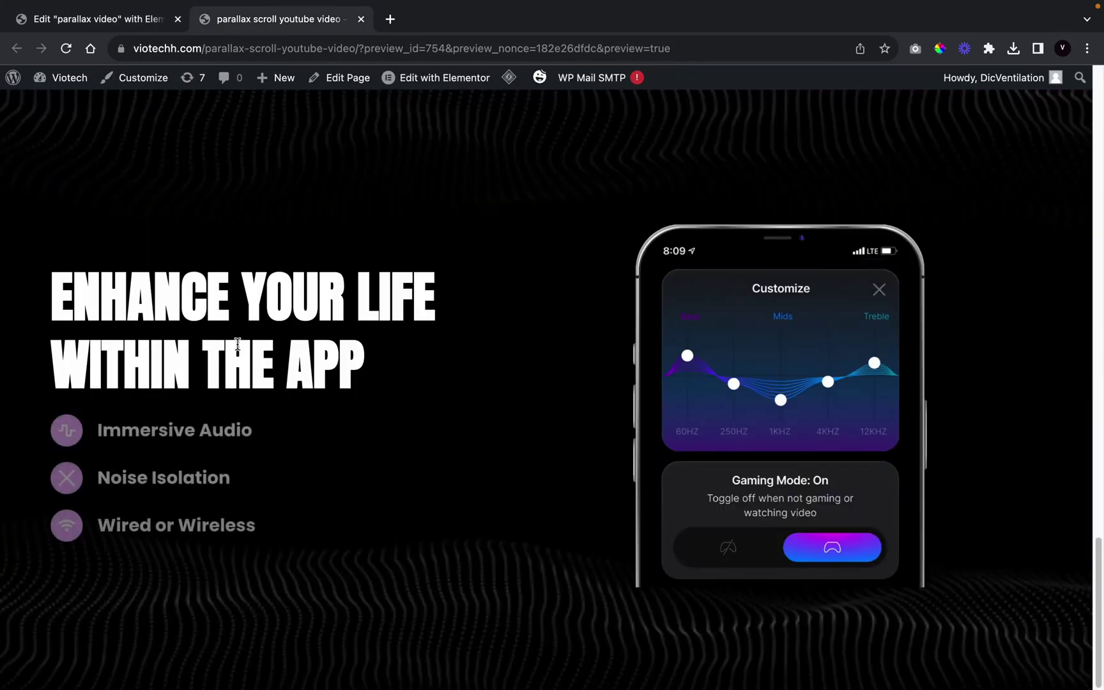
Return to the editor and add a section with two equal columns below the "Unleash Versatile Brilliance" section
key(ctrl+shift+Tab)
click(628, 560)
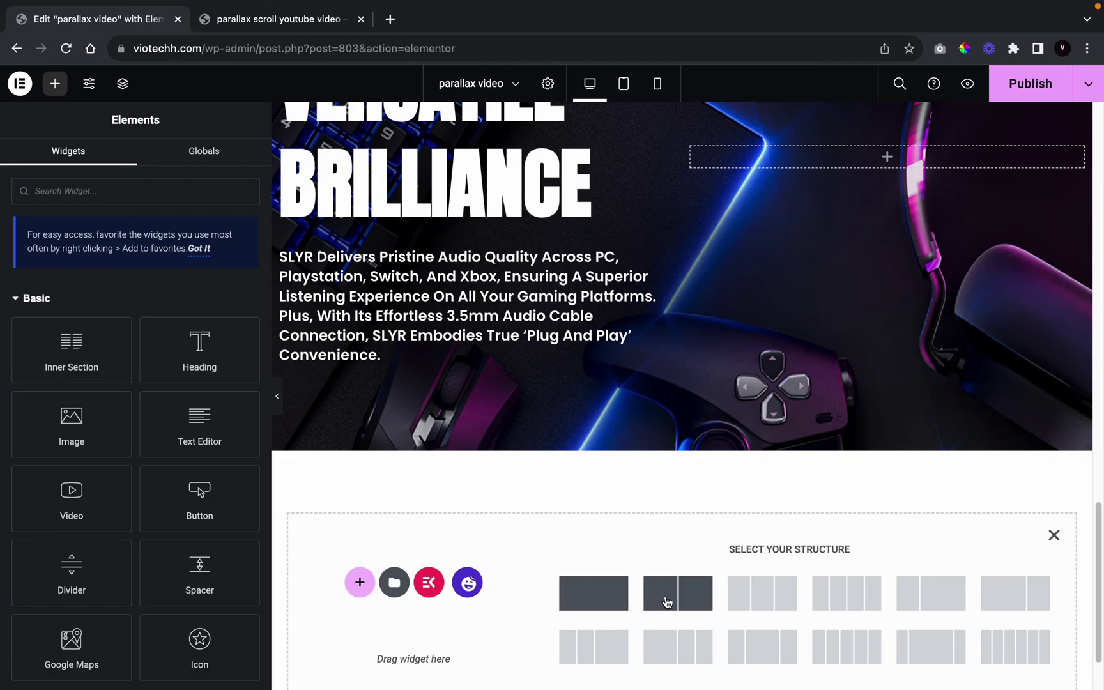
click(677, 593)
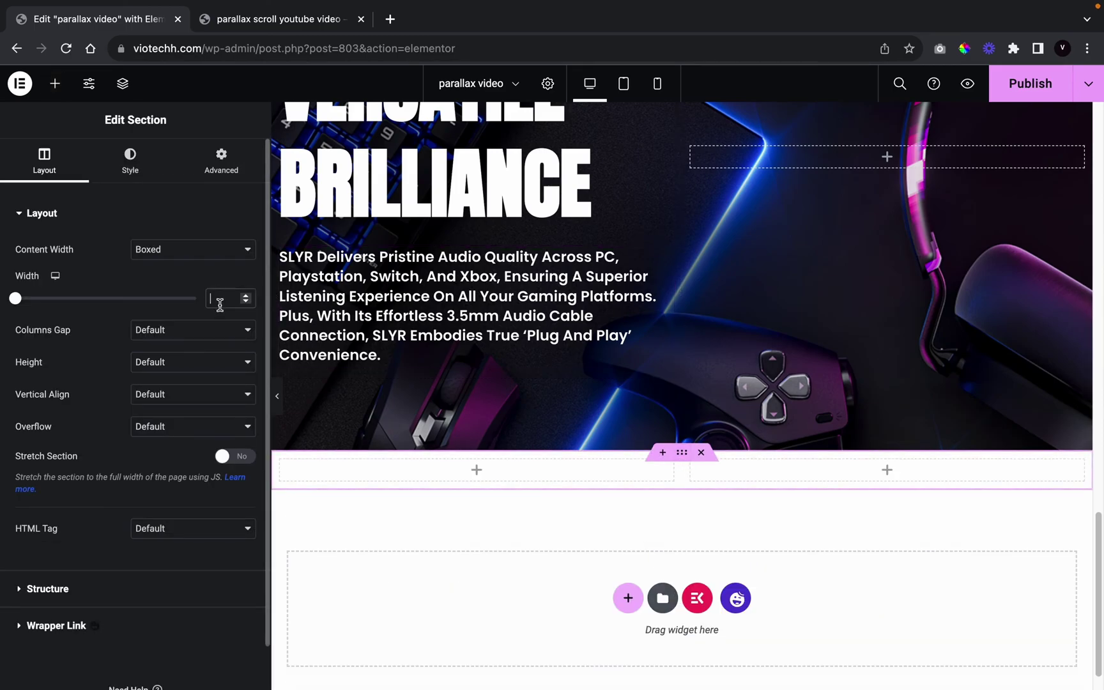
Set the new two-column section's boxed content width to 1313 and its minimum height to 100 vh
click(188, 357)
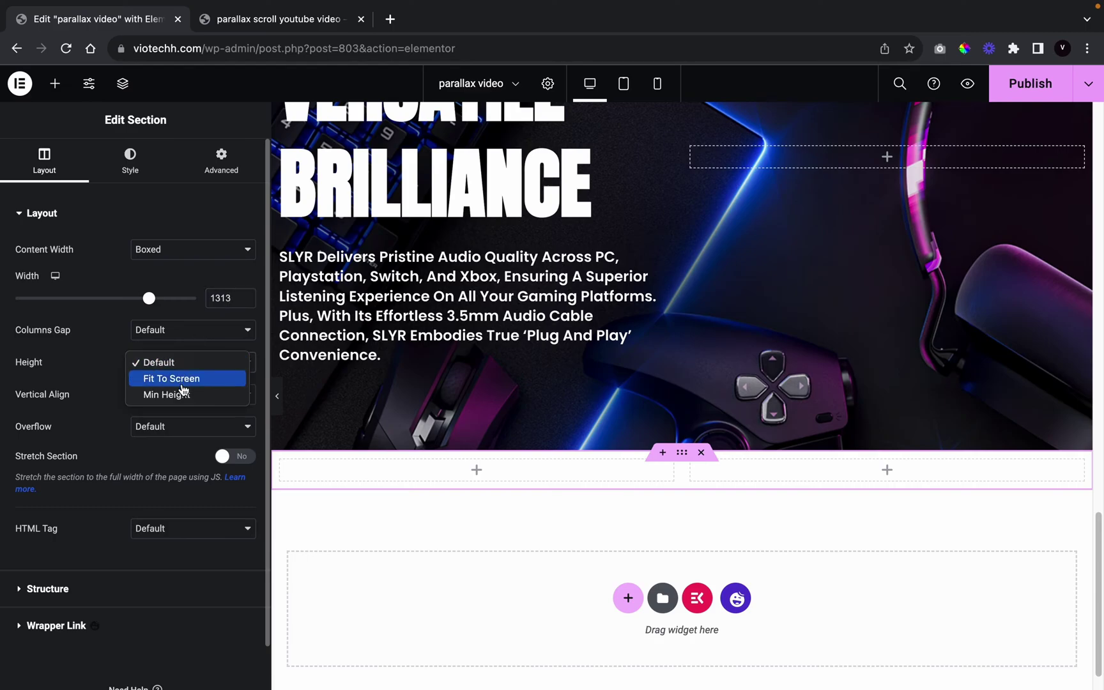
click(181, 391)
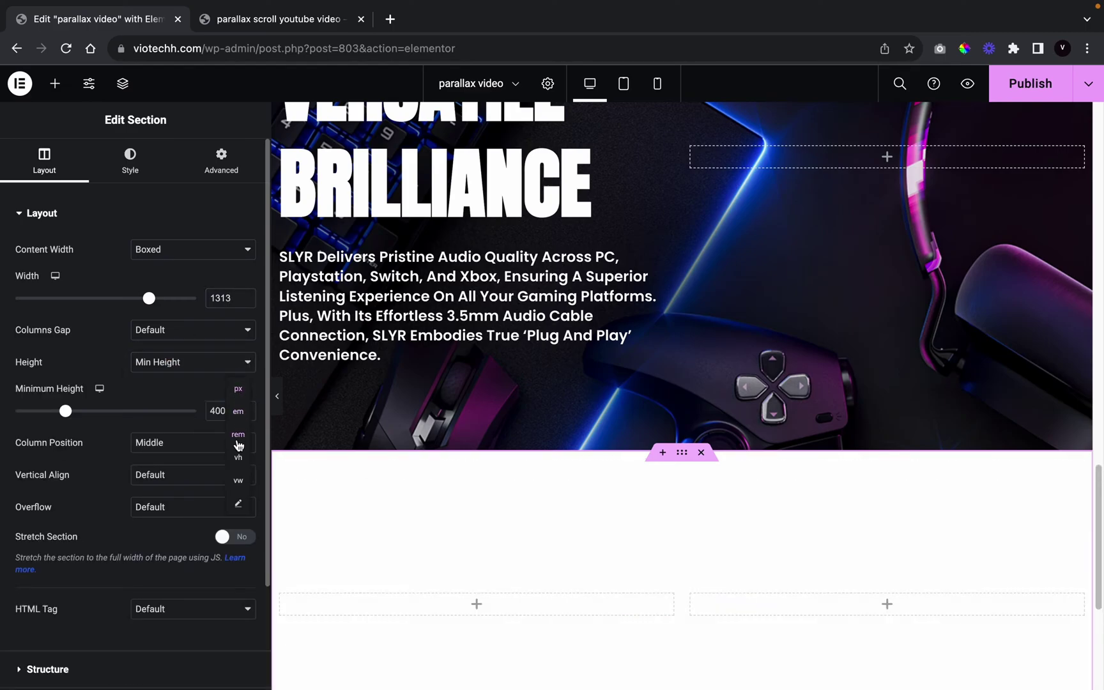
click(238, 459)
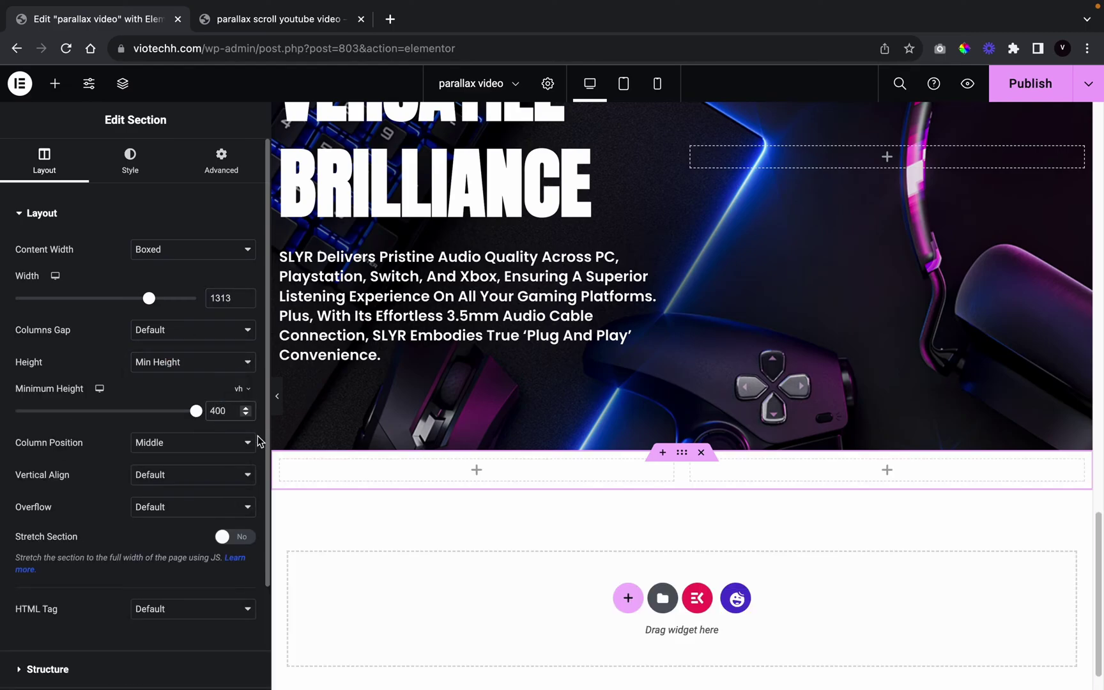
key(BackSpace)
text(1)
scroll(664, 533, down, 8)
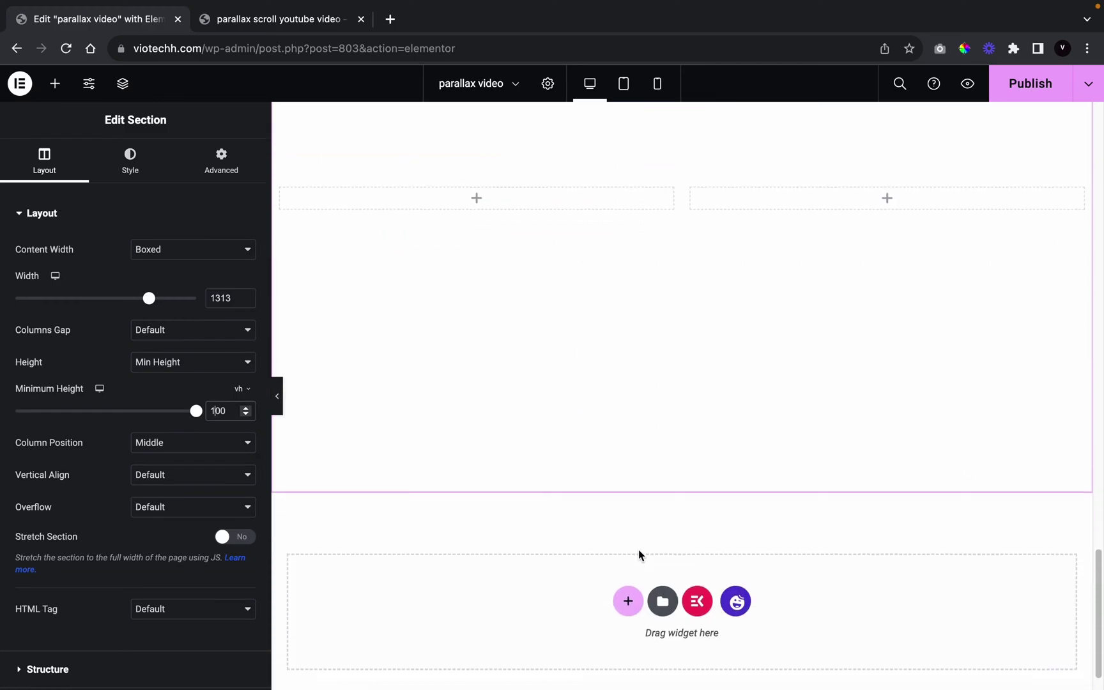
Give the new section a classic background in the global color Black
scroll(638, 549, up, 5)
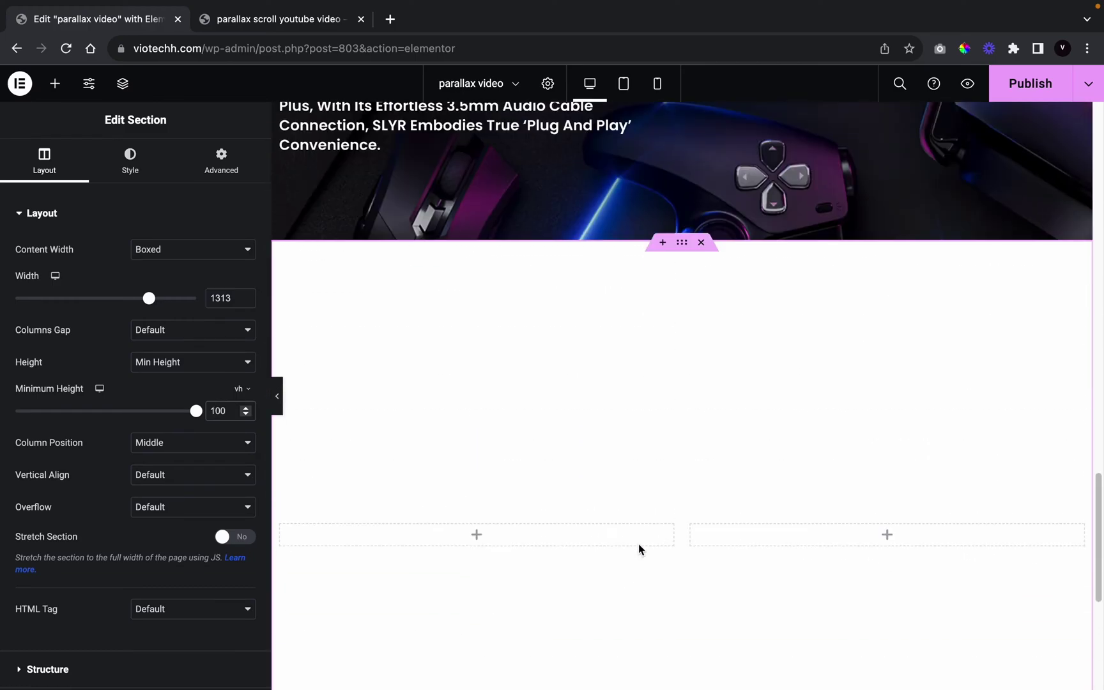
click(130, 165)
click(183, 282)
click(224, 314)
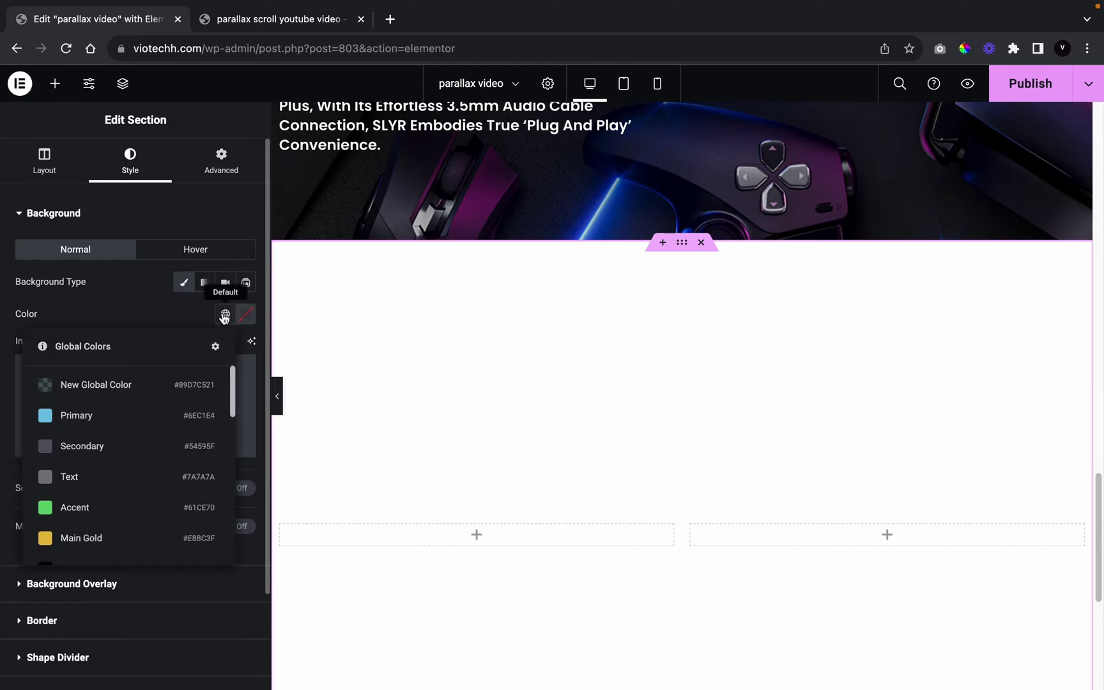
scroll(140, 443, down, 5)
scroll(141, 444, up, 3)
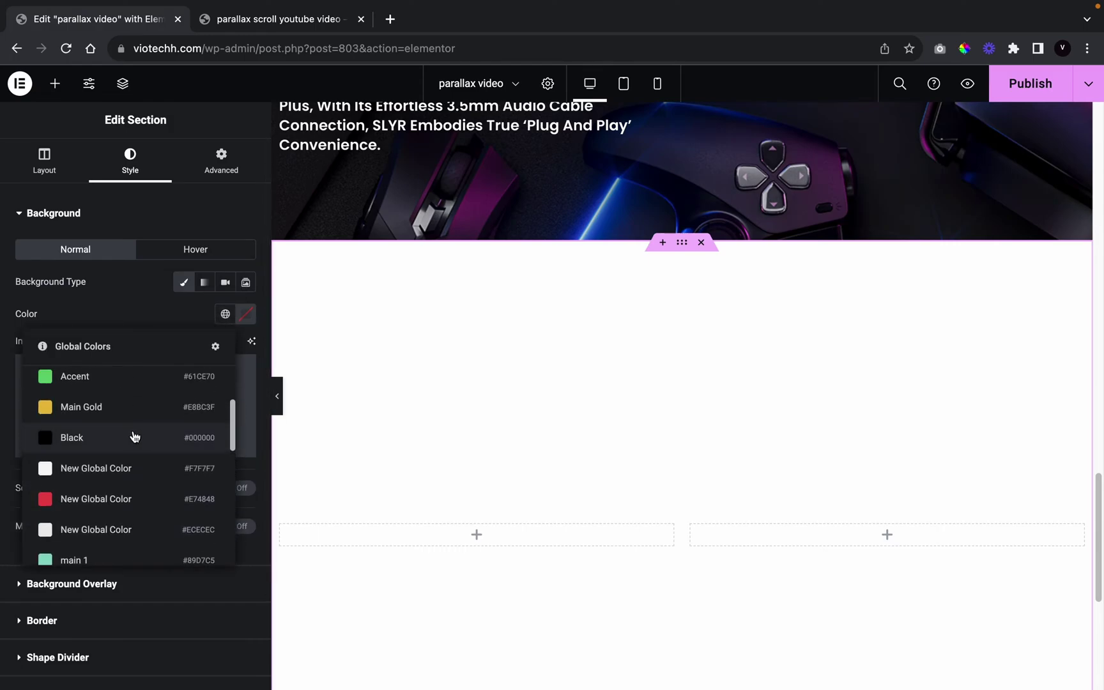
click(134, 437)
Add a classic background overlay to the section using the dotted wave image from the media library
scroll(145, 493, down, 3)
click(120, 461)
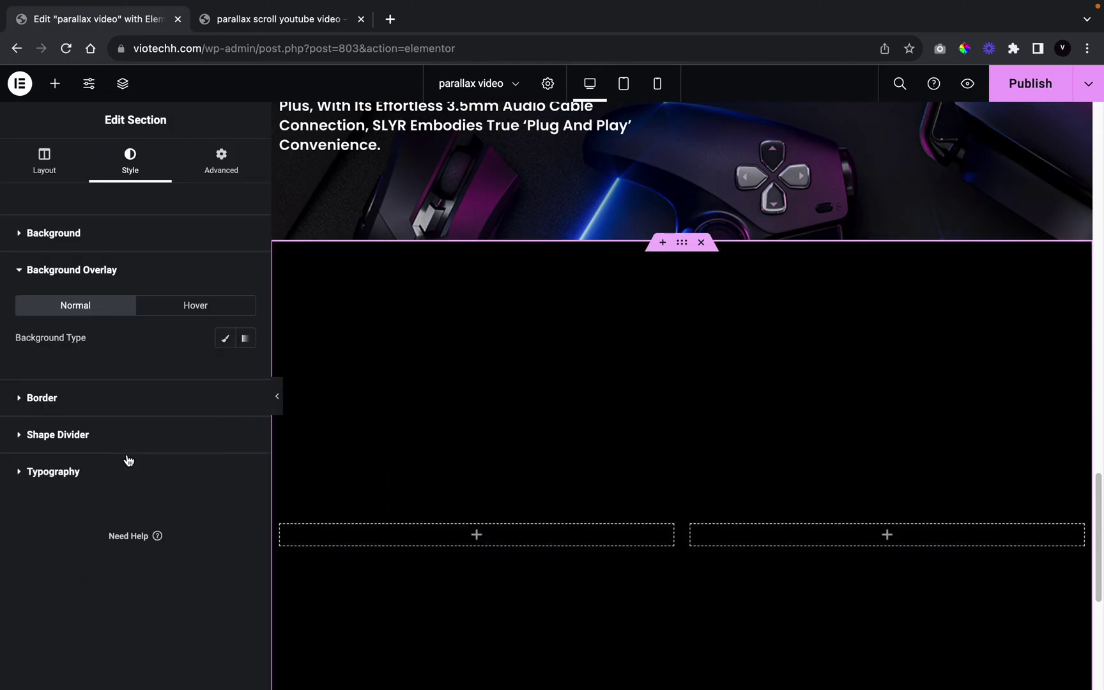
click(225, 340)
click(109, 441)
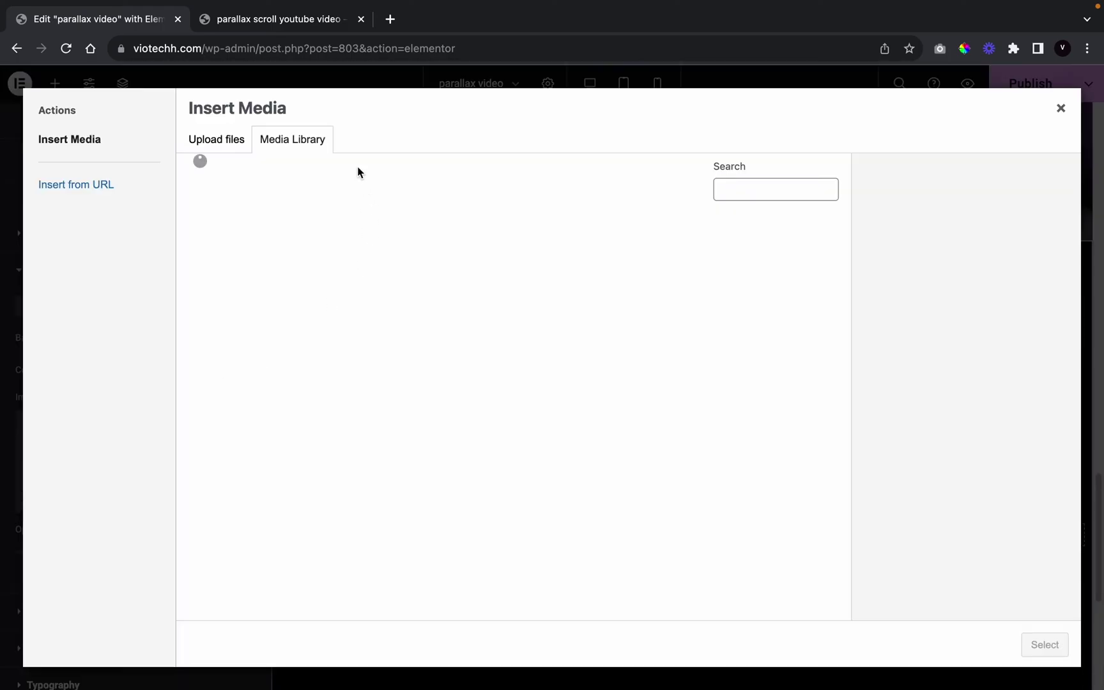
click(468, 274)
click(1045, 645)
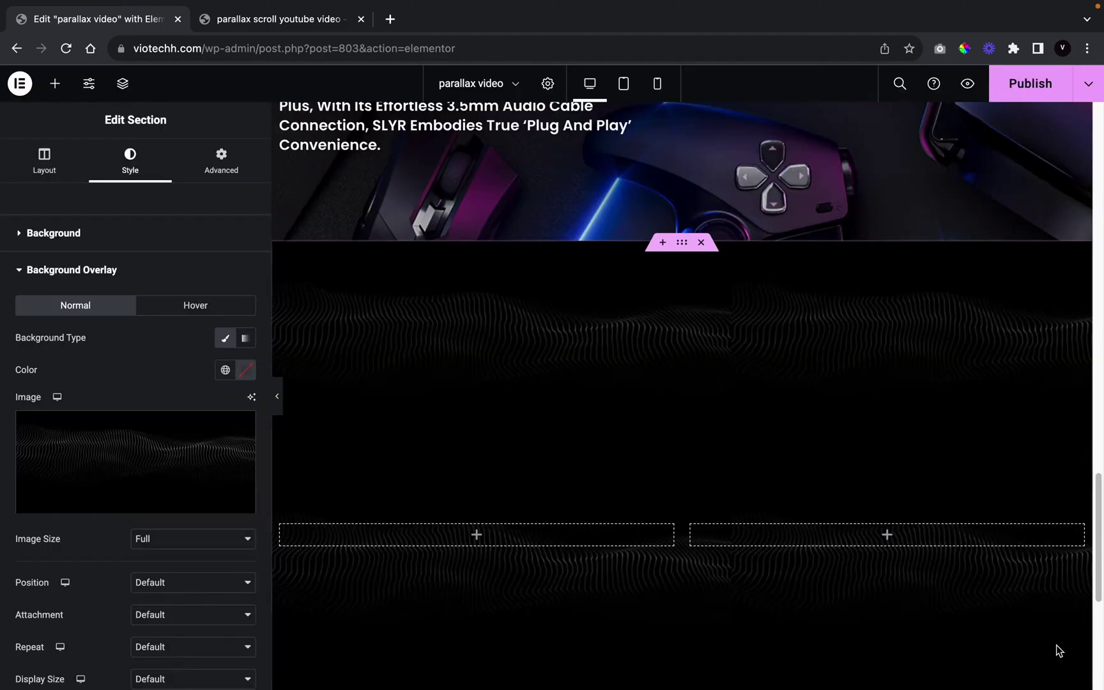
Set the overlay image's display size to Contain and its position to Custom
scroll(686, 519, down, 5)
scroll(66, 589, down, 5)
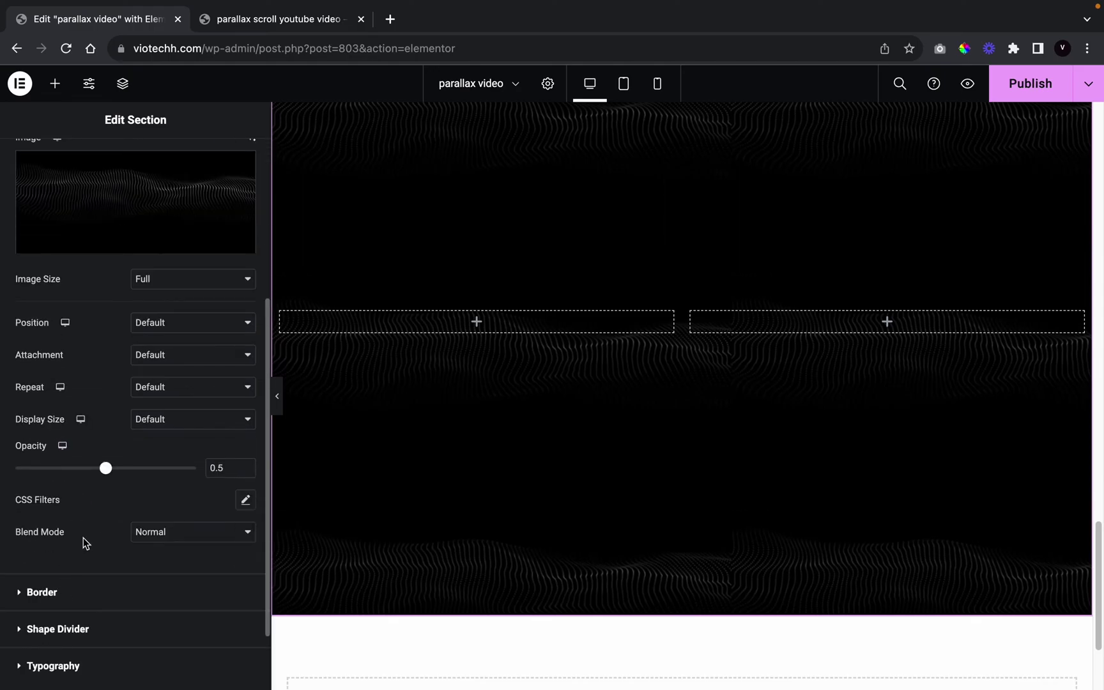
click(145, 418)
click(81, 375)
click(142, 327)
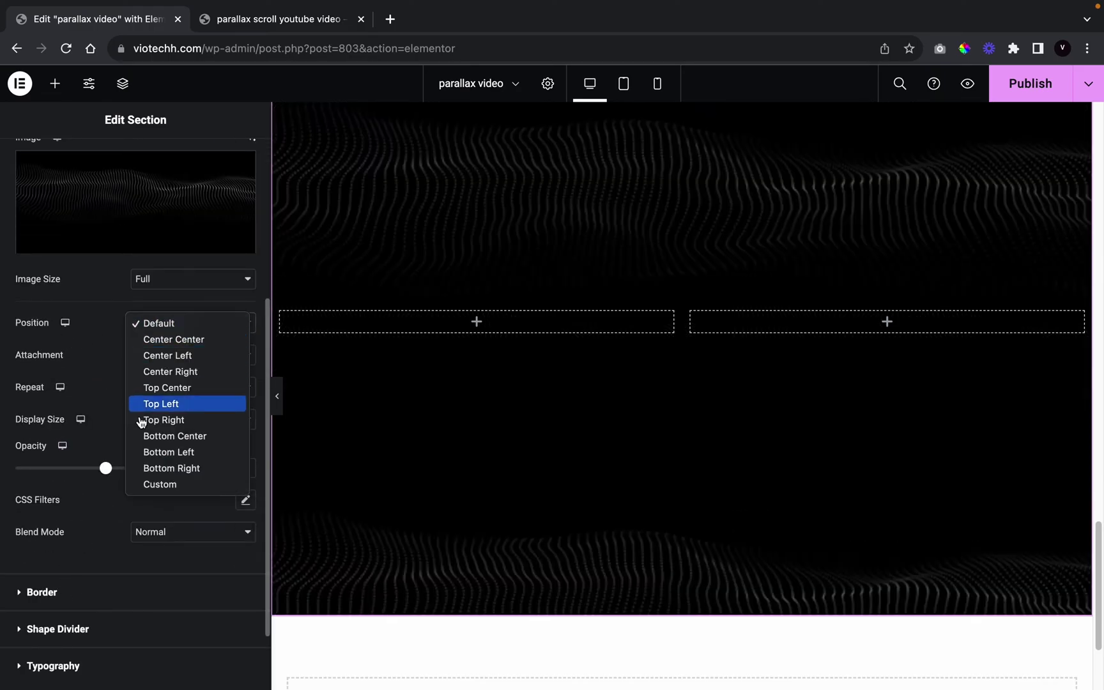
click(147, 486)
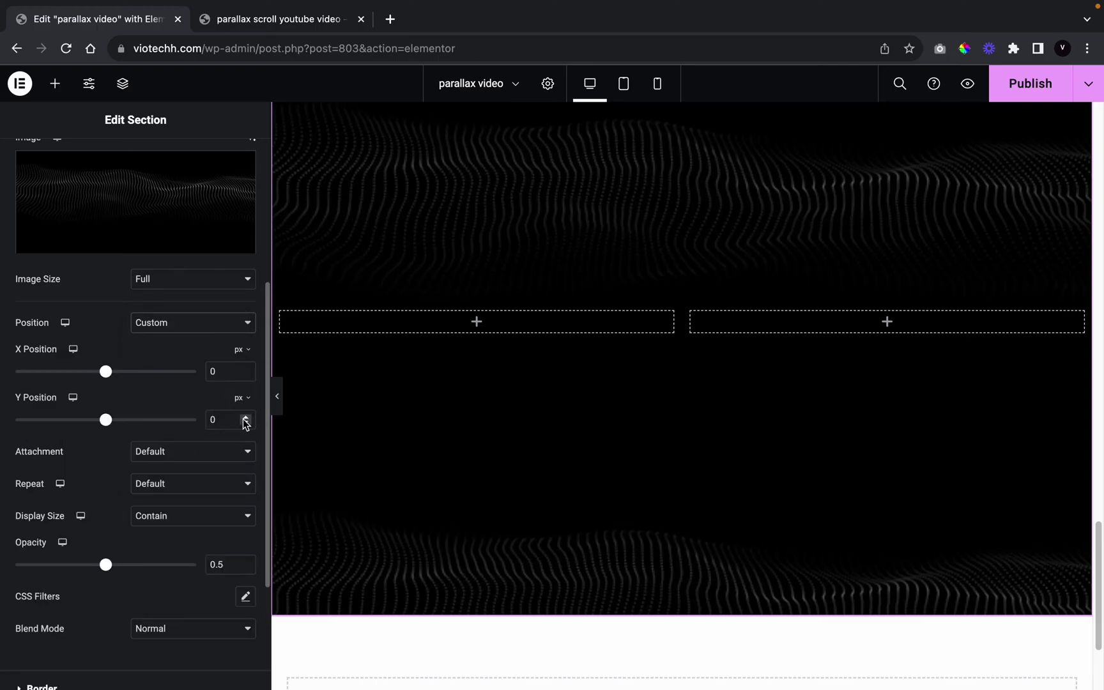
Set the Y position of the section's overlay image to 427 px
drag(105, 420, 153, 420)
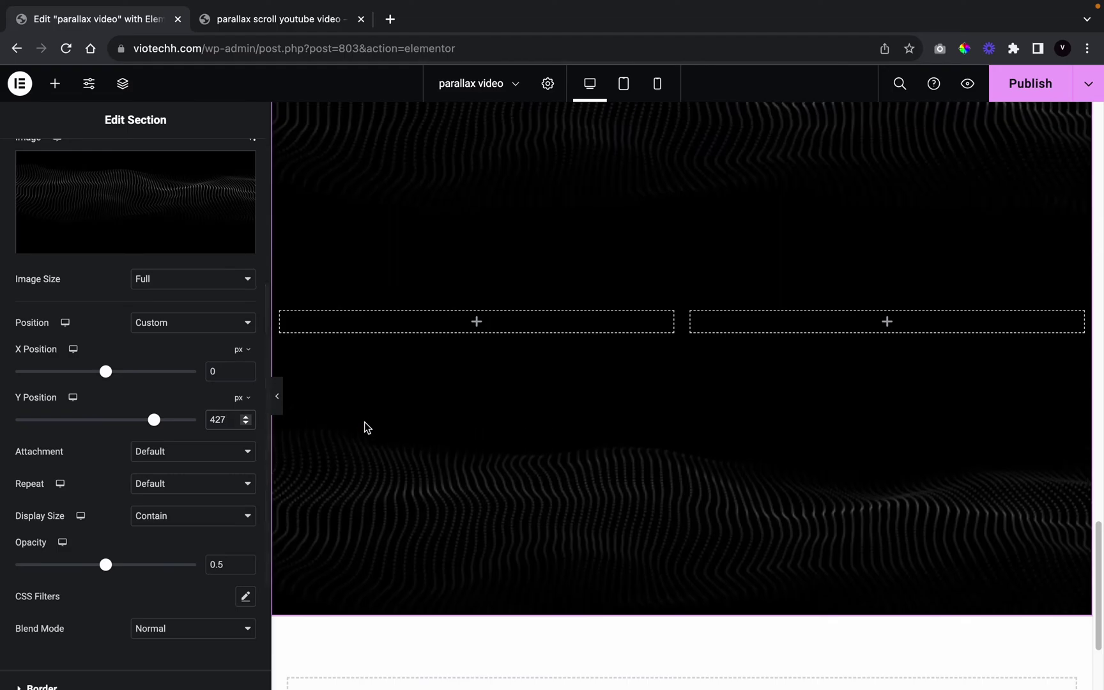
scroll(434, 419, up, 5)
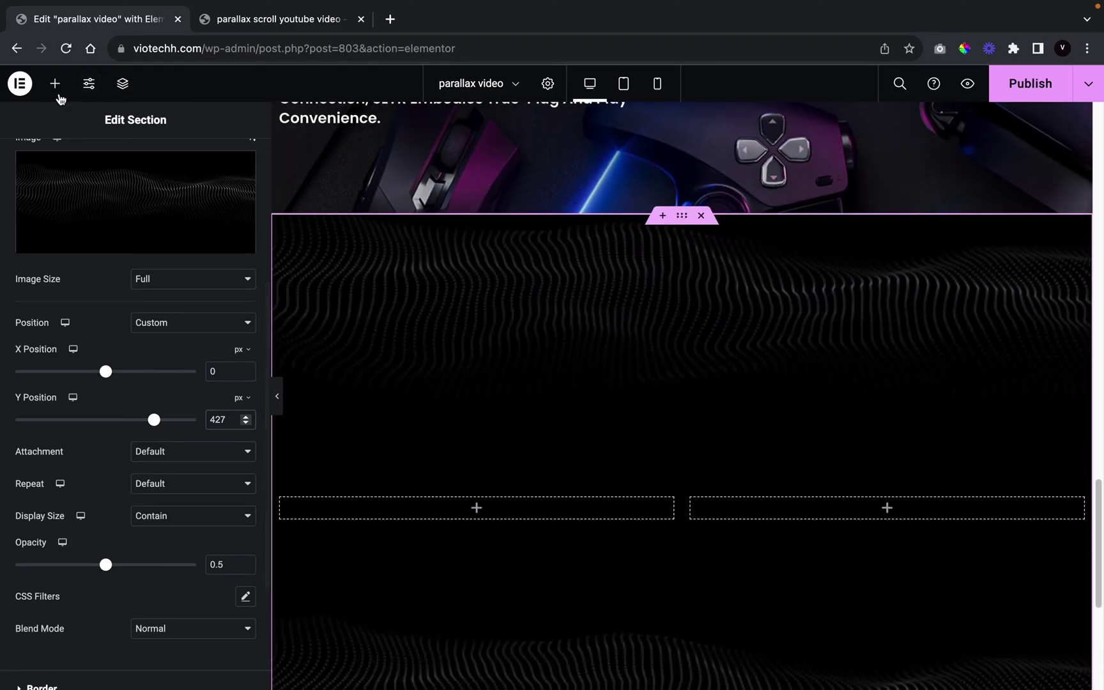
Add an Image widget to the new section's right column using the phone app image from the media library
click(55, 83)
drag(106, 433, 754, 511)
click(182, 310)
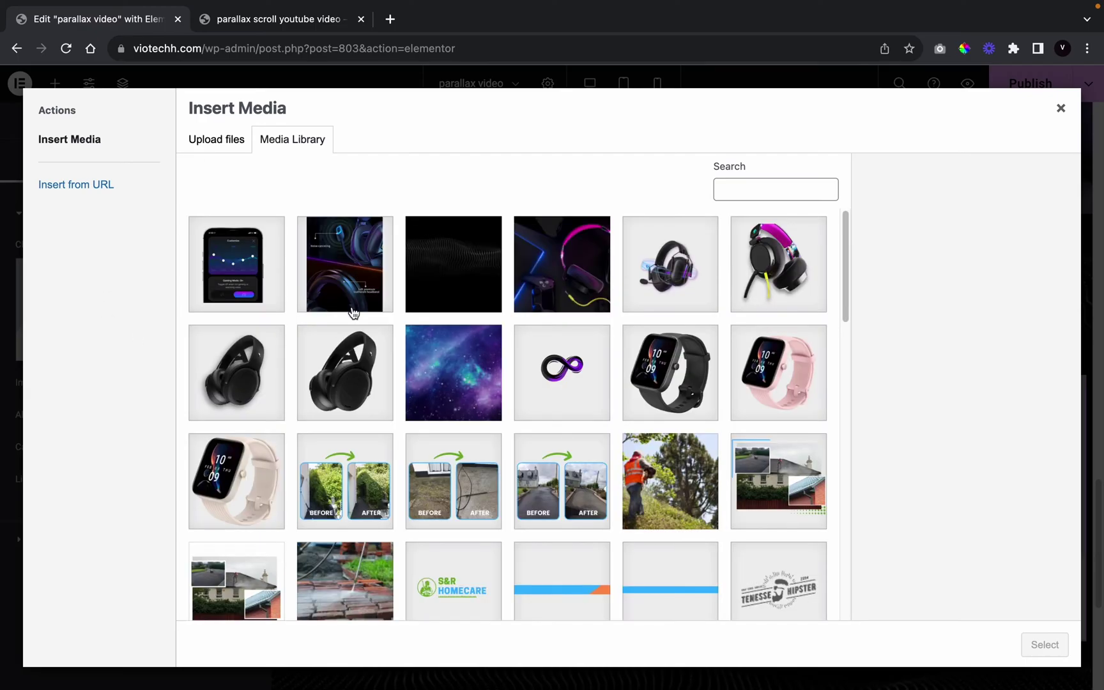
click(228, 267)
click(1041, 646)
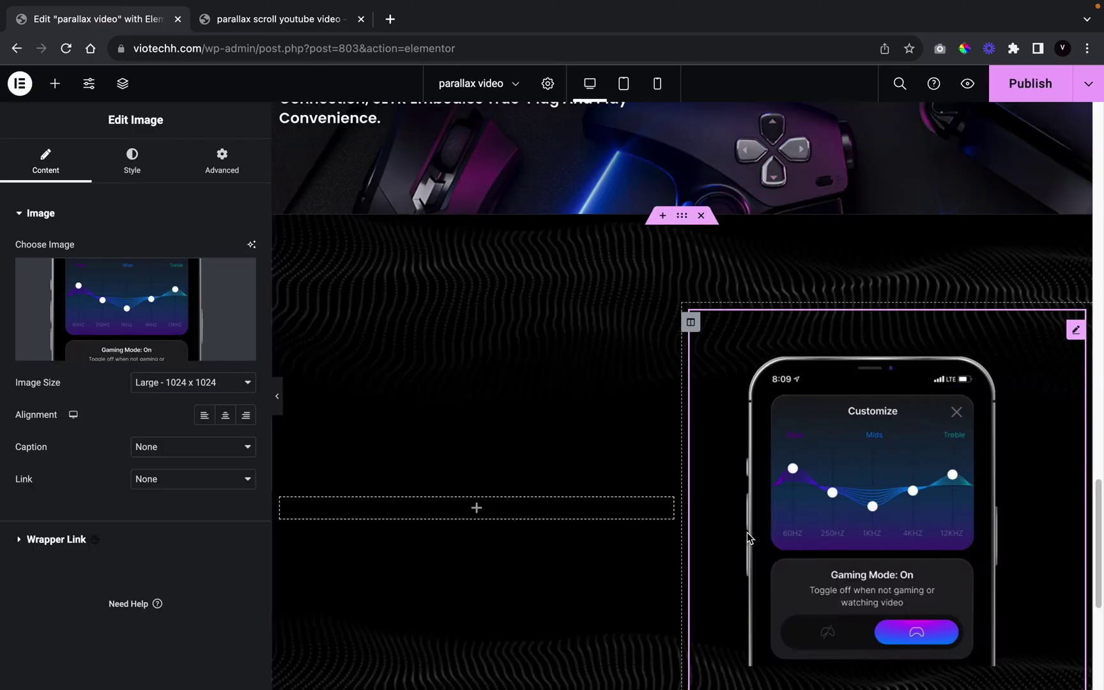
Add a Heading widget to the left column of the new section
click(55, 83)
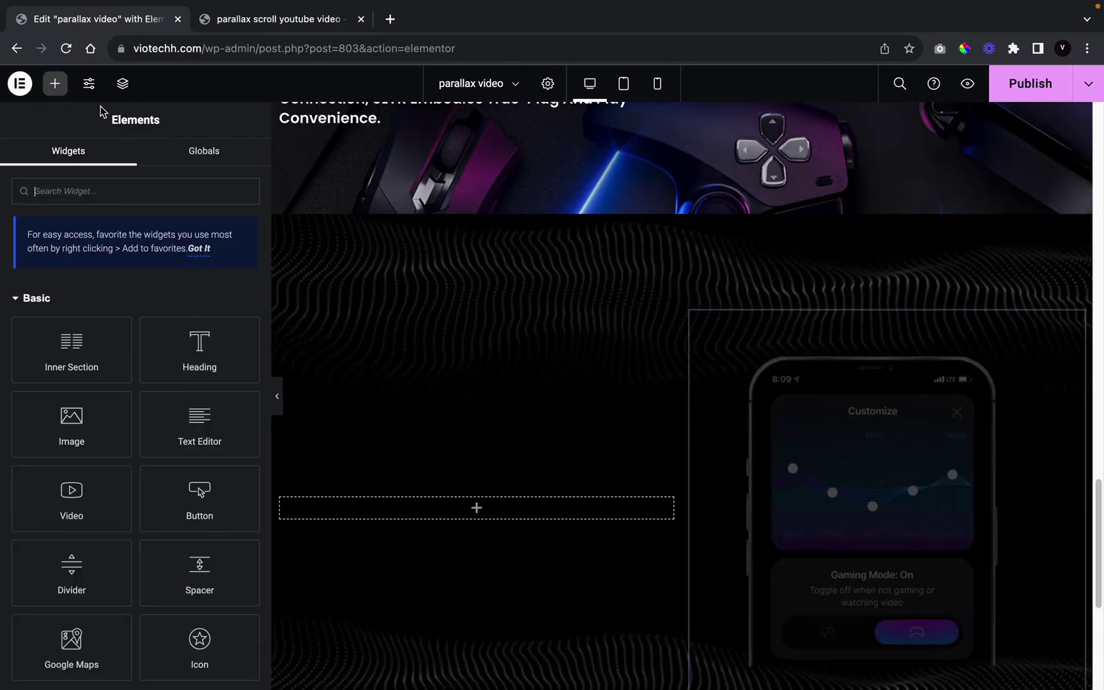
drag(187, 351, 481, 518)
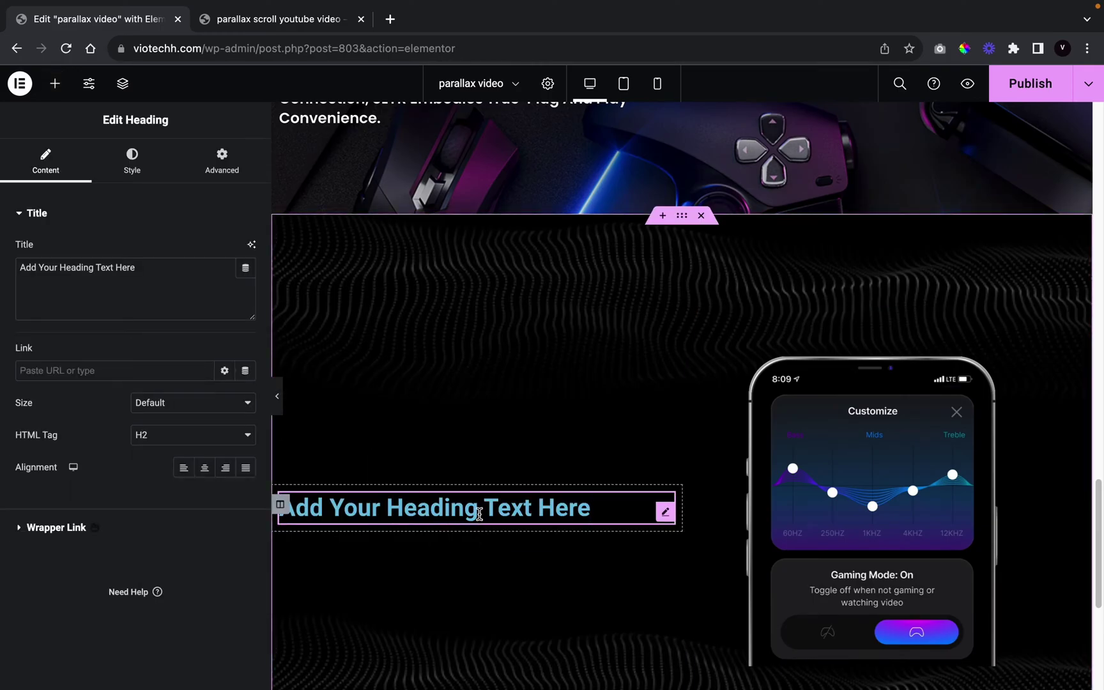
scroll(479, 511, up, 15)
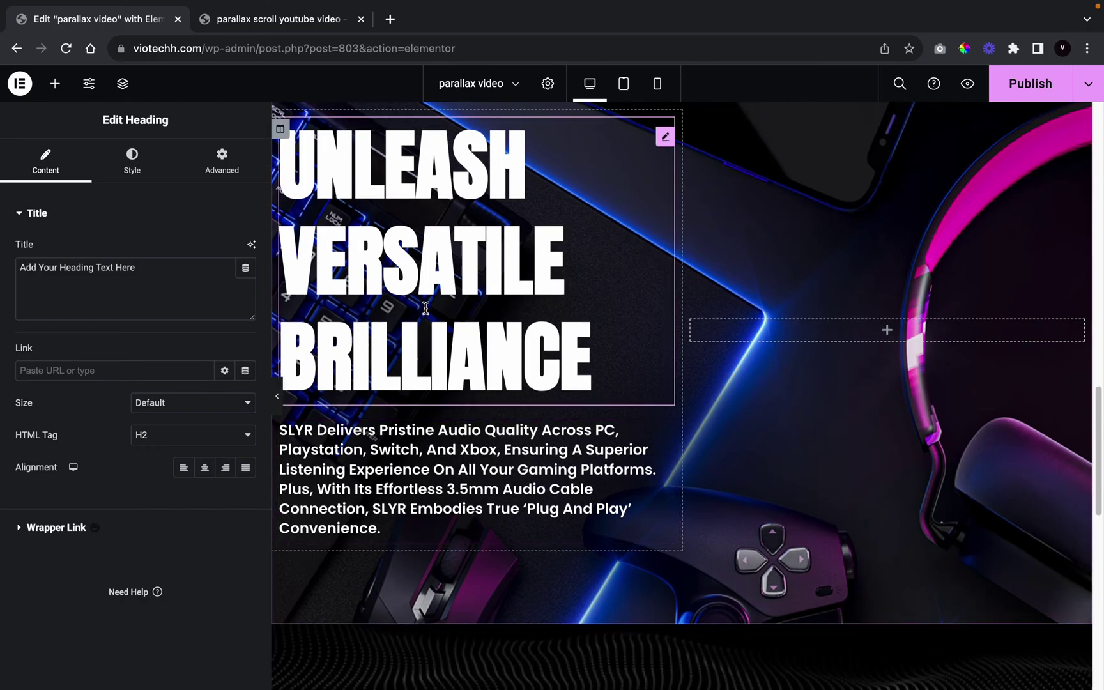
scroll(739, 473, down, 20)
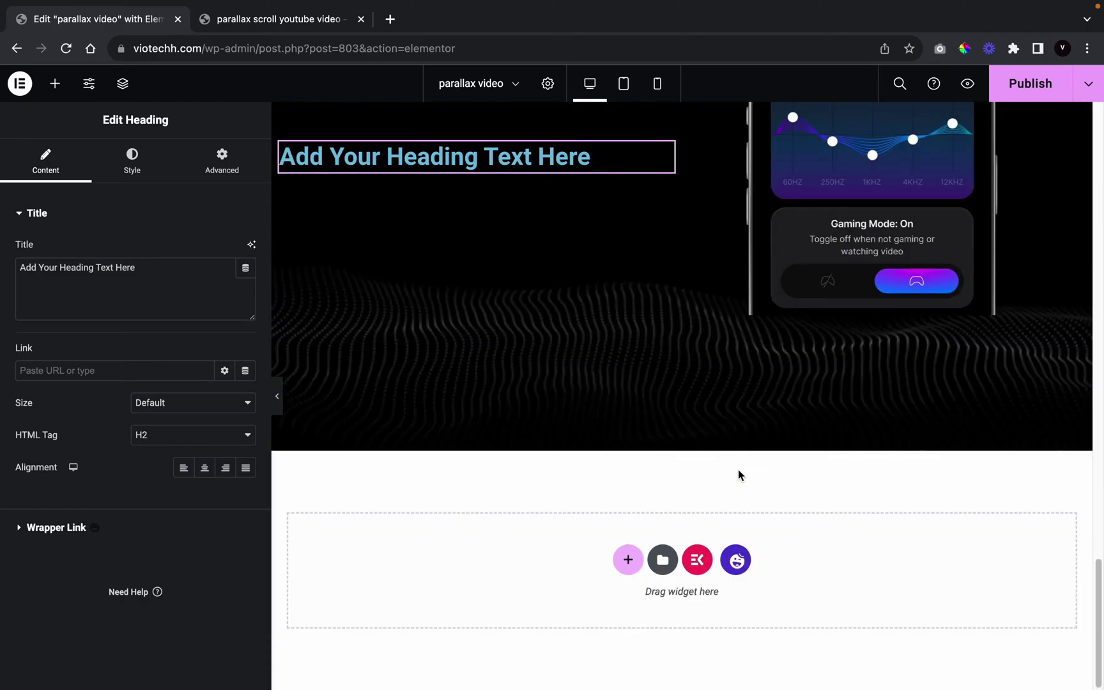
scroll(738, 469, up, 1)
Replace the heading's placeholder title with "ENHANCE YOUR LIFE WITHIN THE APP" copied from the reference page
key(super+a)
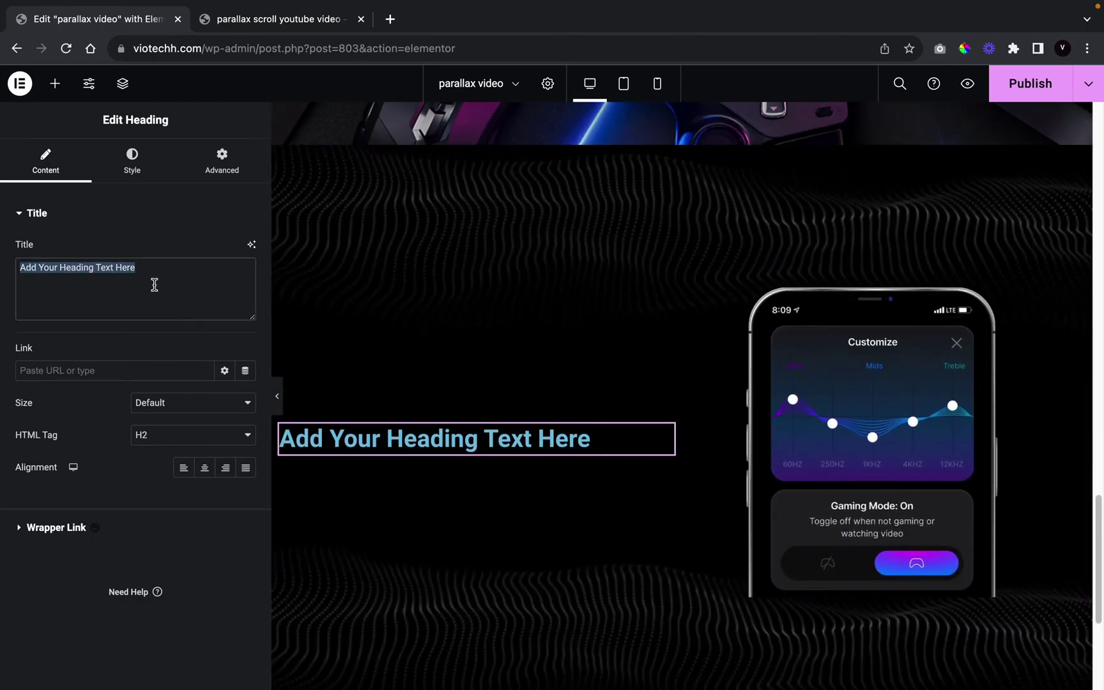
key(BackSpace)
click(286, 24)
drag(37, 298, 378, 365)
key(super+c)
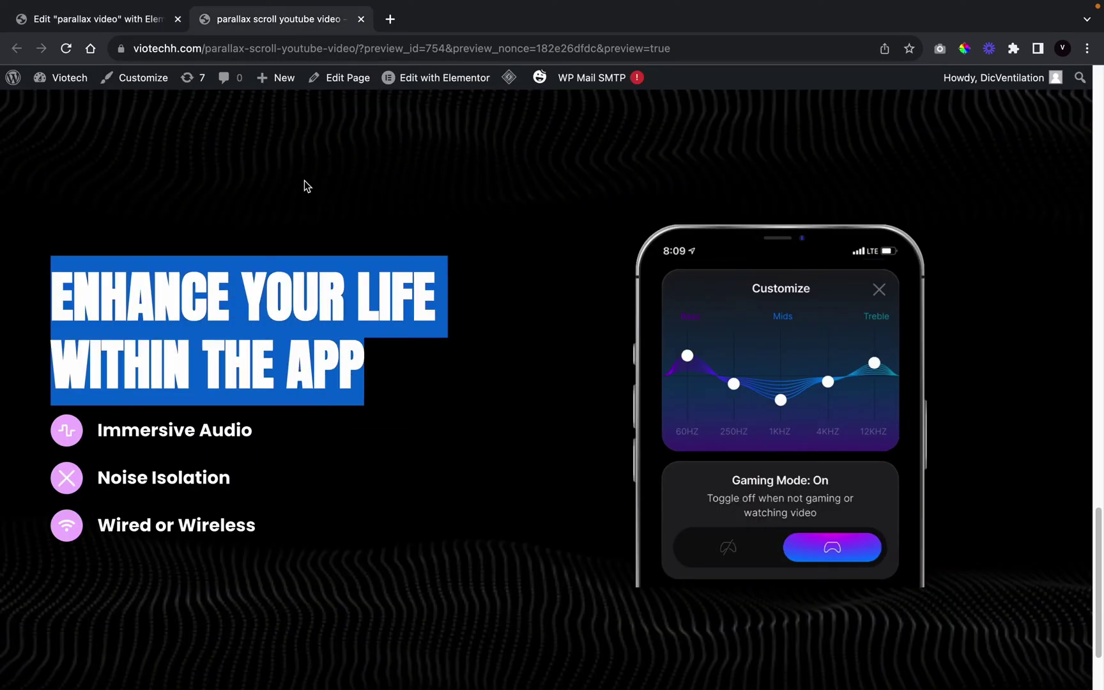
click(143, 27)
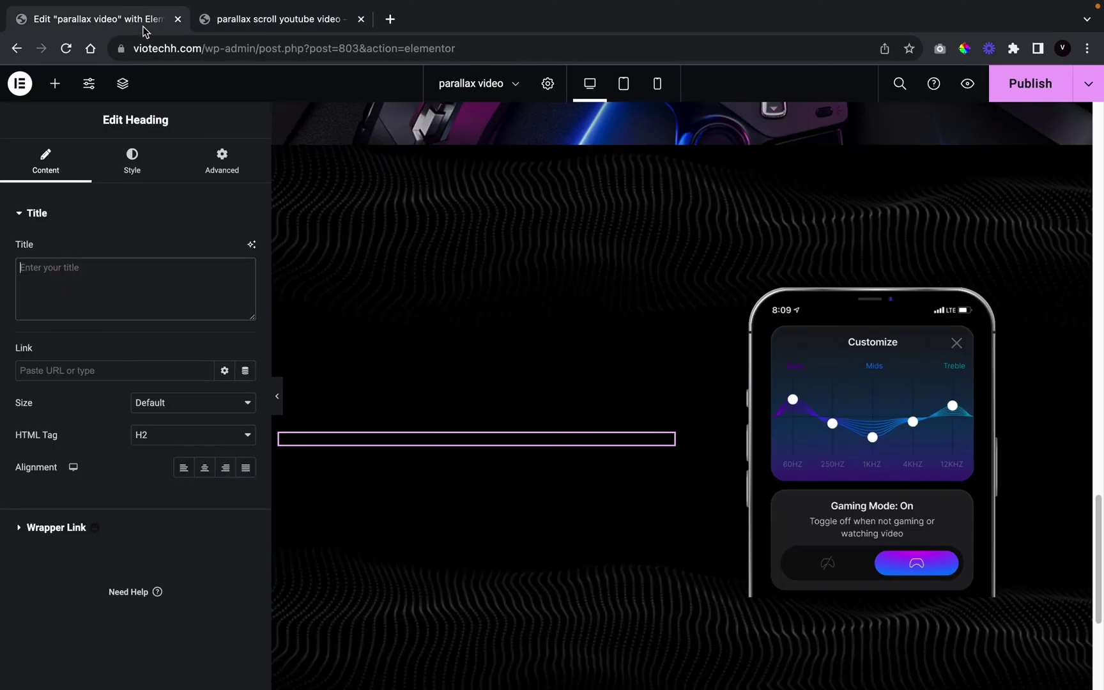
right_click(71, 270)
click(125, 398)
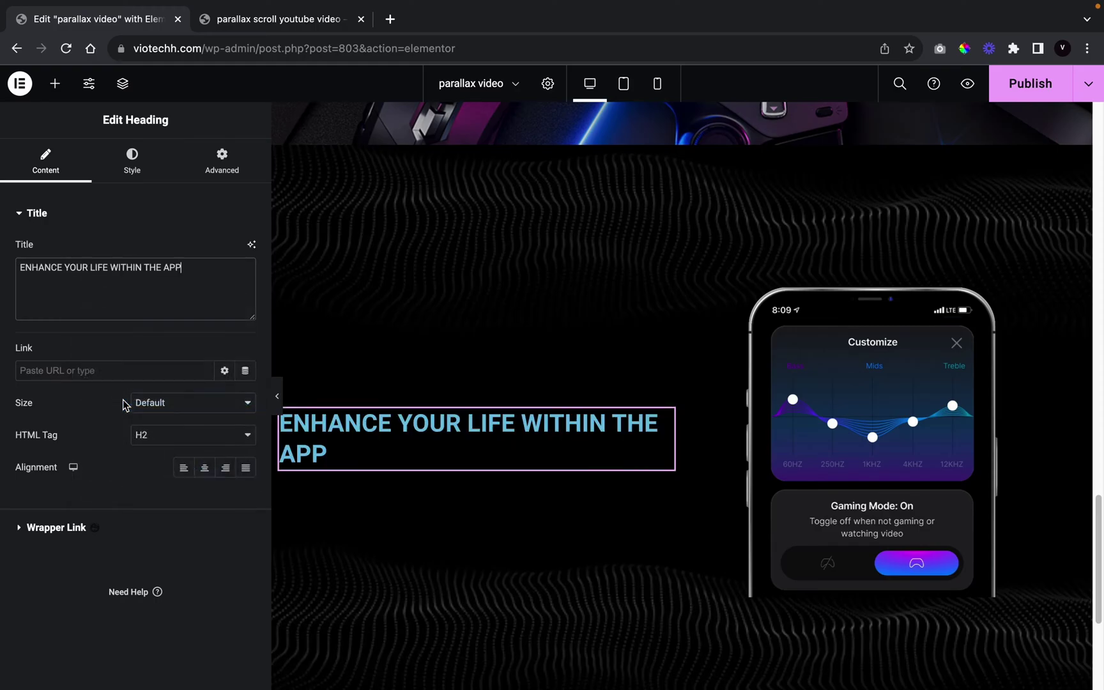
Set the heading's text color to the white global color Theme Color 6
click(121, 161)
click(226, 248)
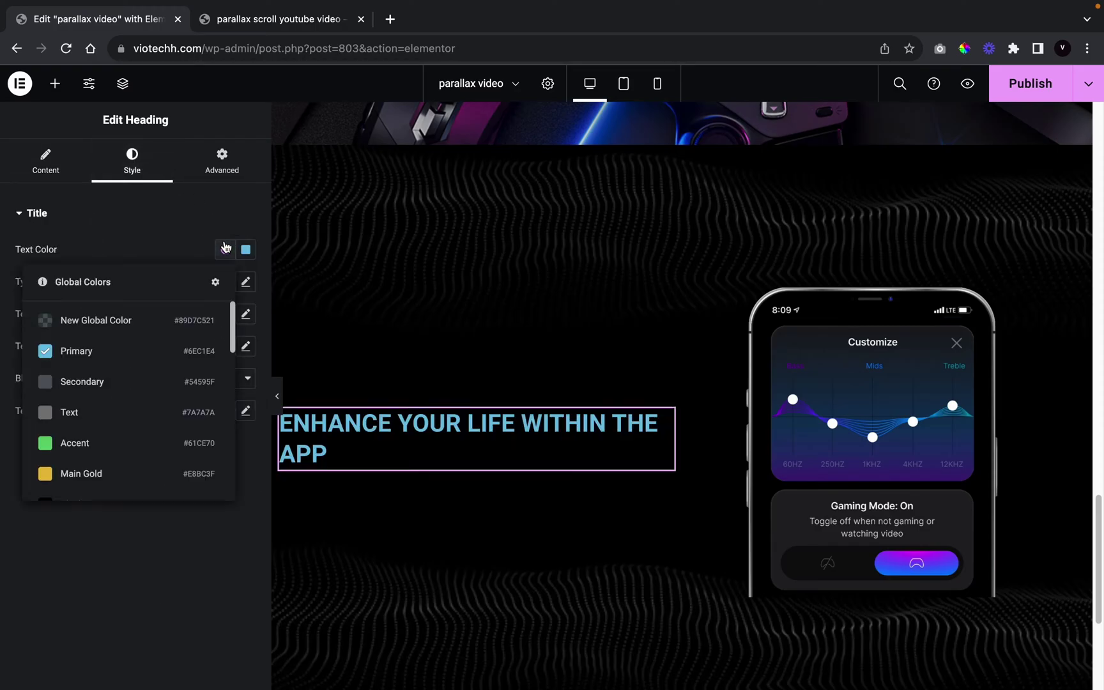
scroll(75, 500, down, 5)
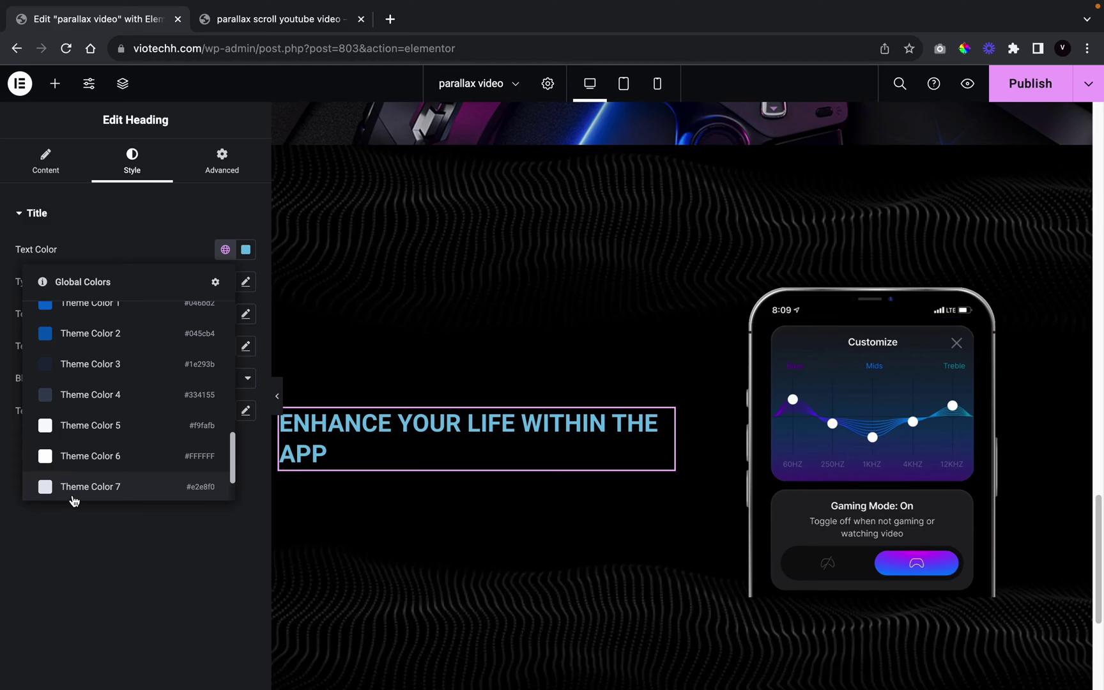
click(111, 448)
Set the heading's typography to the Anton font family at 72 px
click(246, 283)
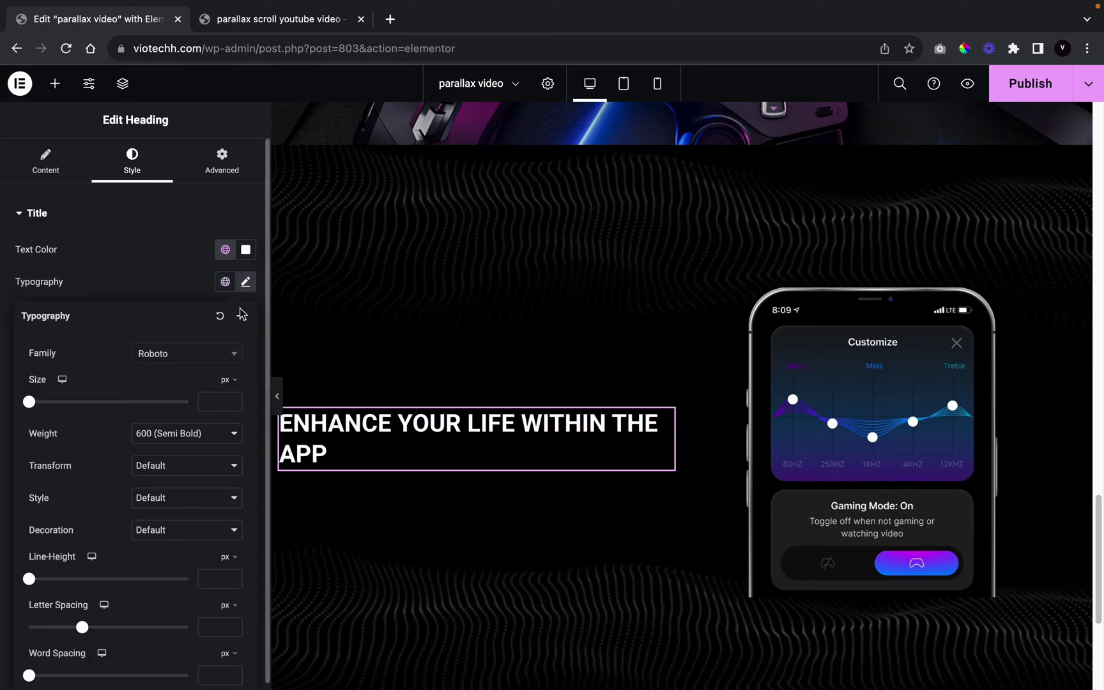
click(205, 358)
text(anton)
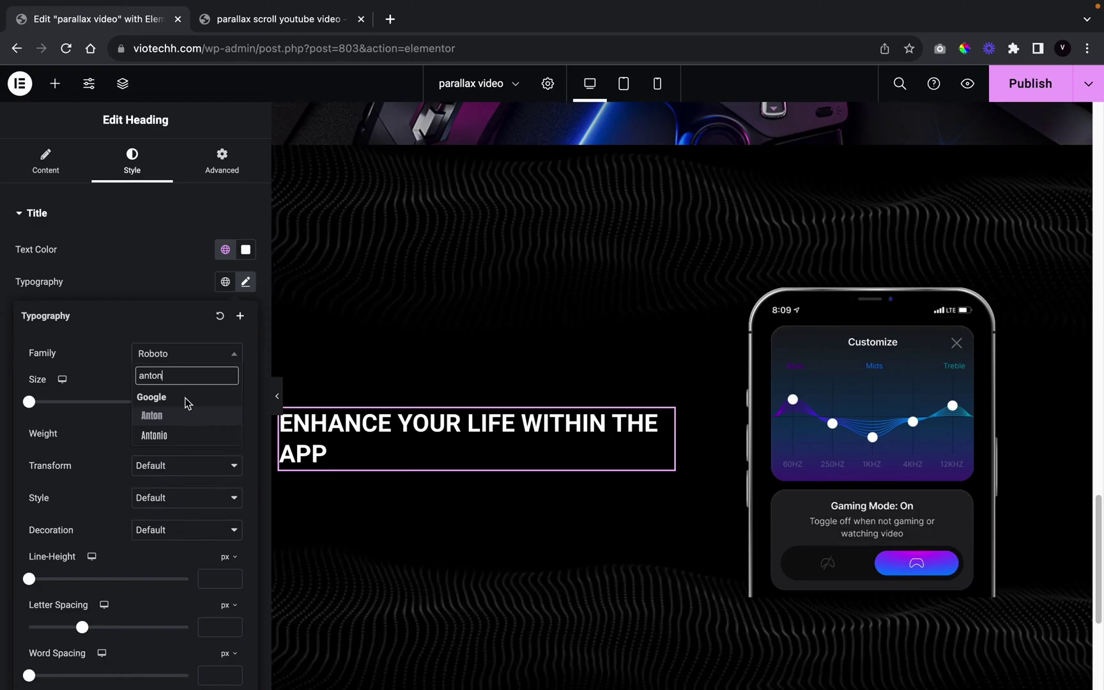
click(171, 416)
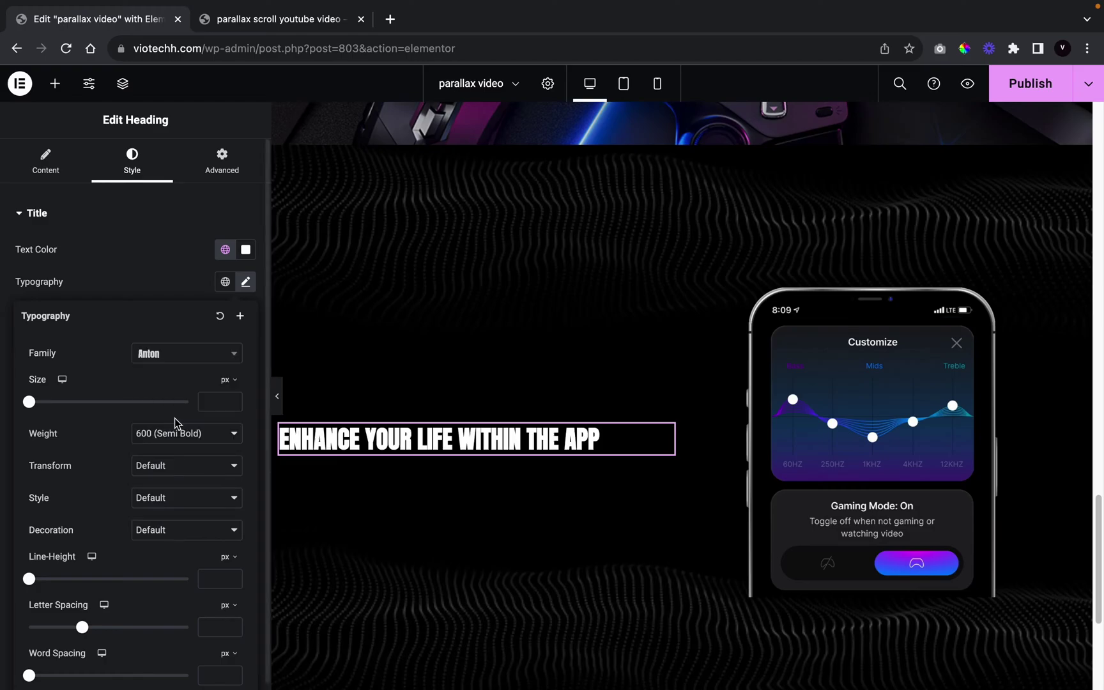
click(225, 401)
text(72)
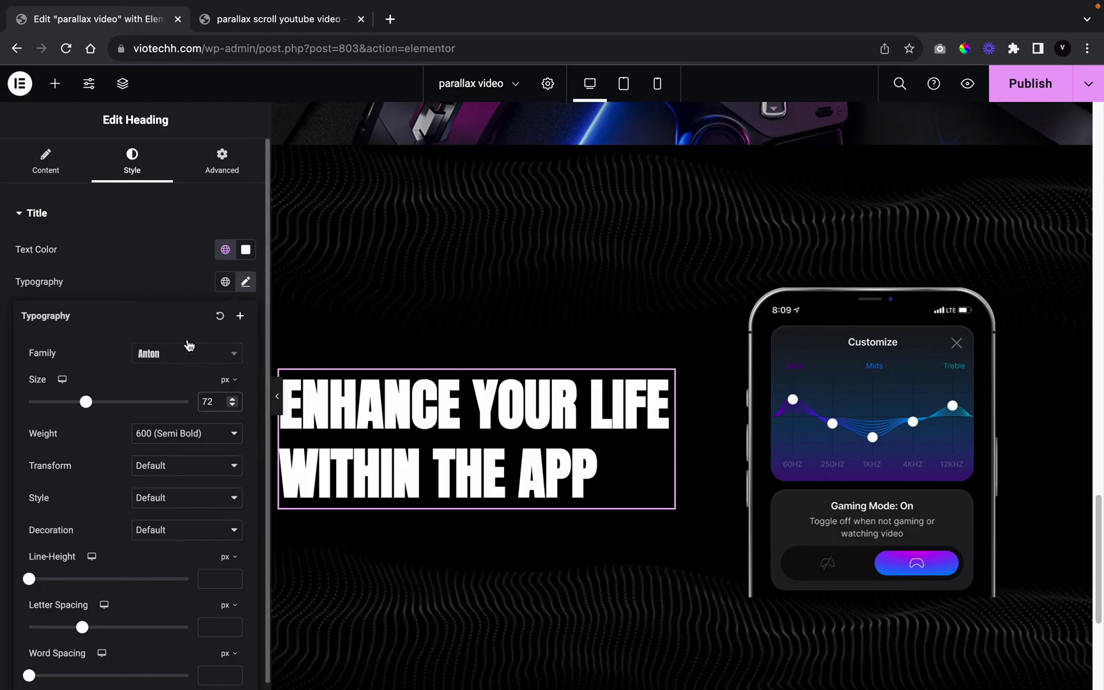
click(178, 290)
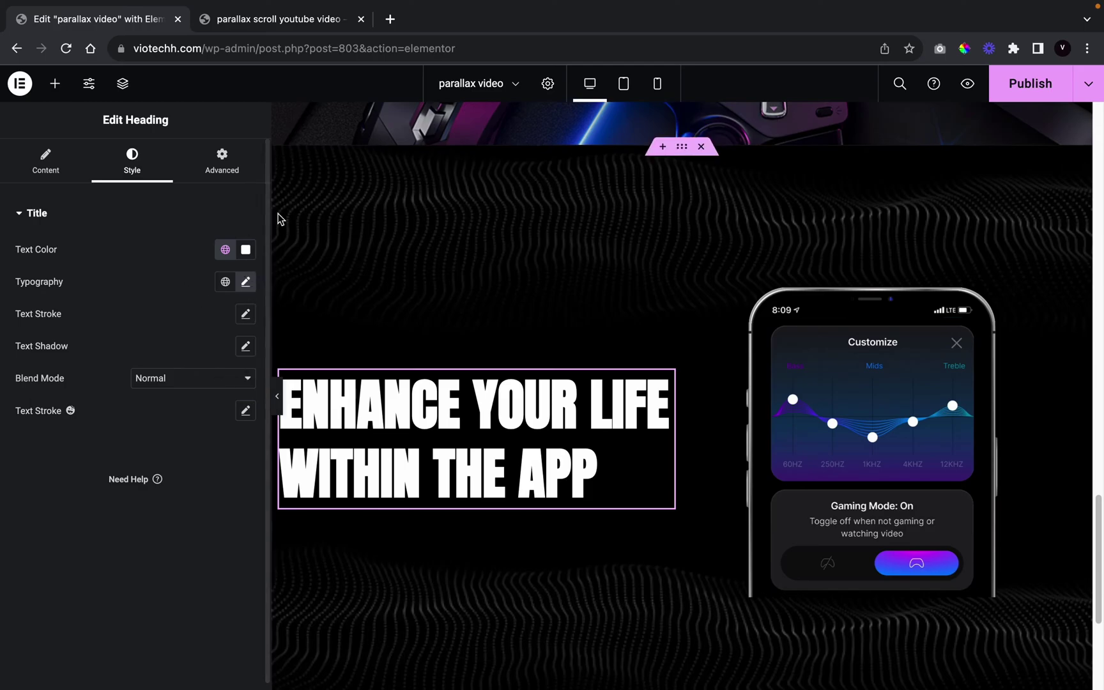
Add an Icon Box widget below the heading, as on the reference page, and set its icon position to Left
click(294, 20)
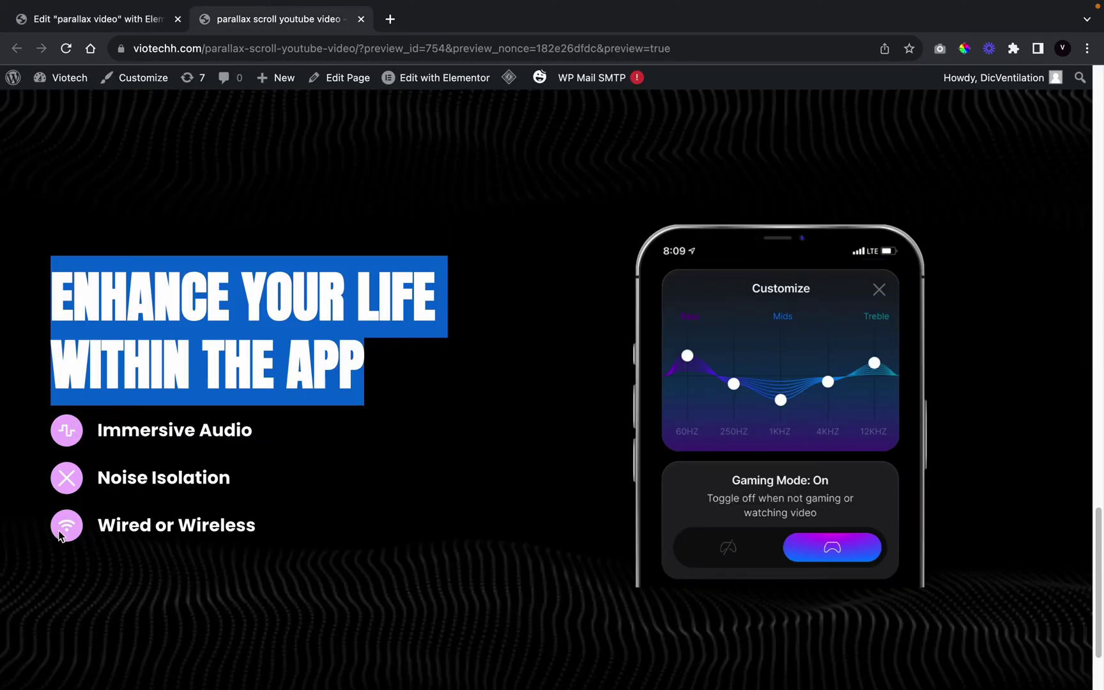
click(127, 25)
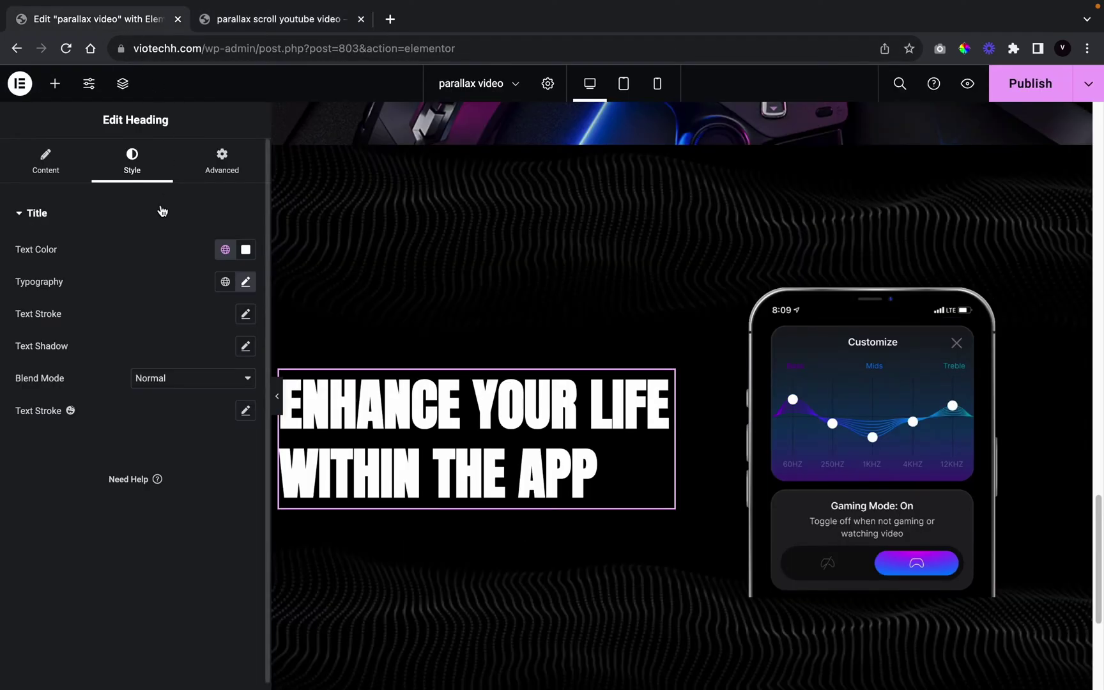
click(55, 84)
click(122, 187)
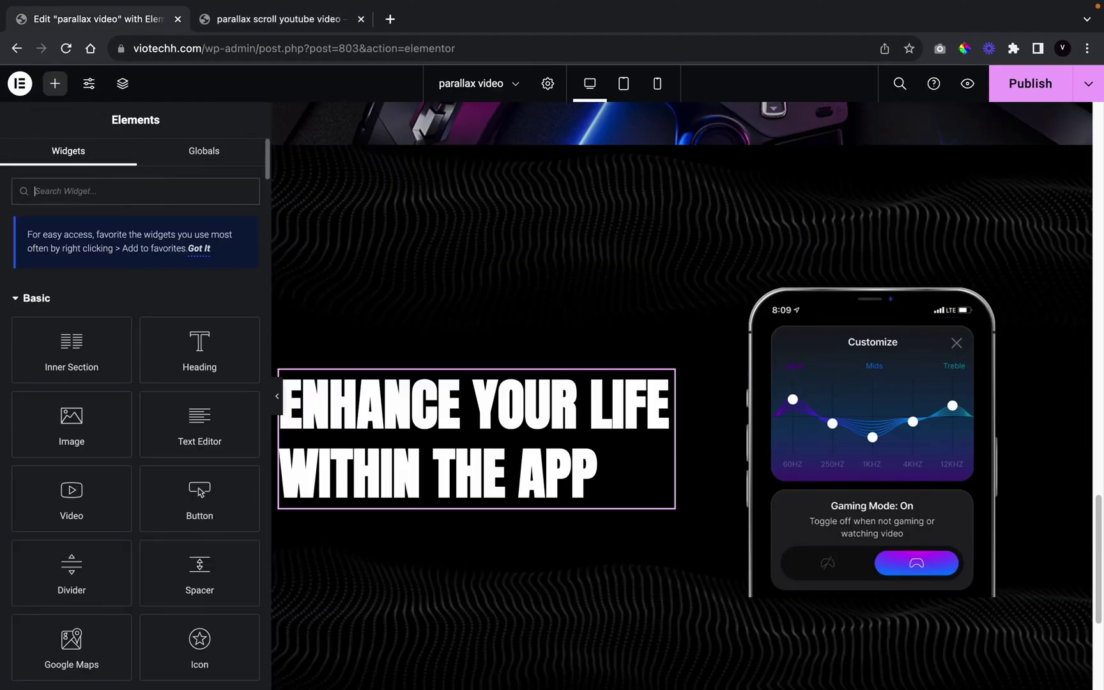
text(icon box)
drag(76, 331, 419, 517)
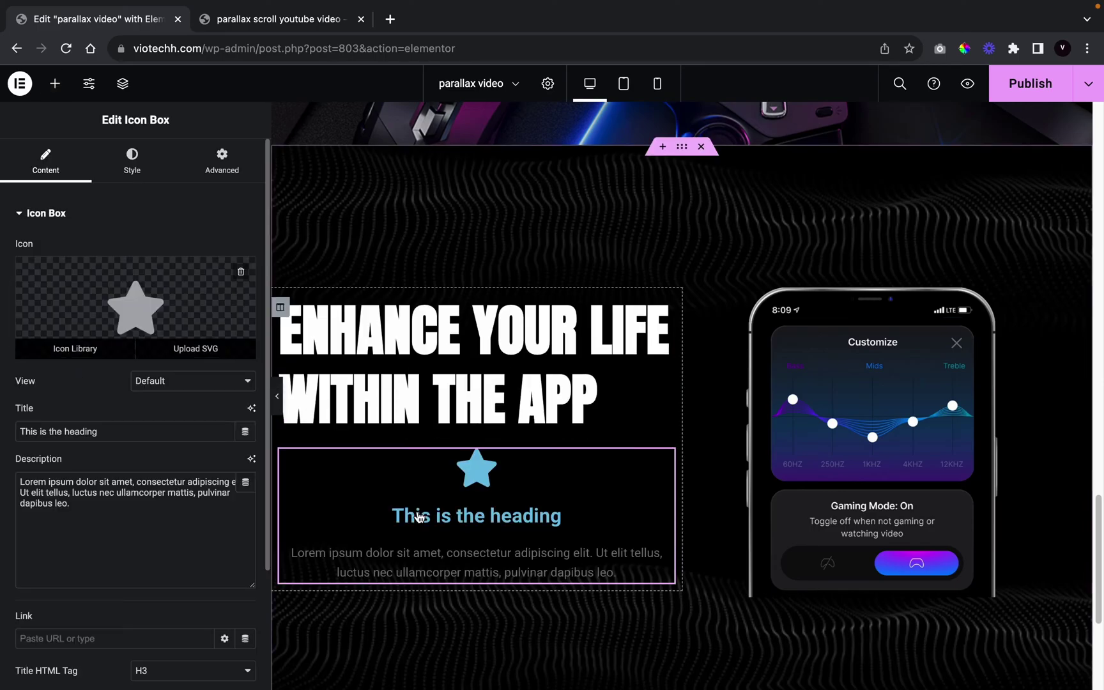
click(137, 168)
click(202, 251)
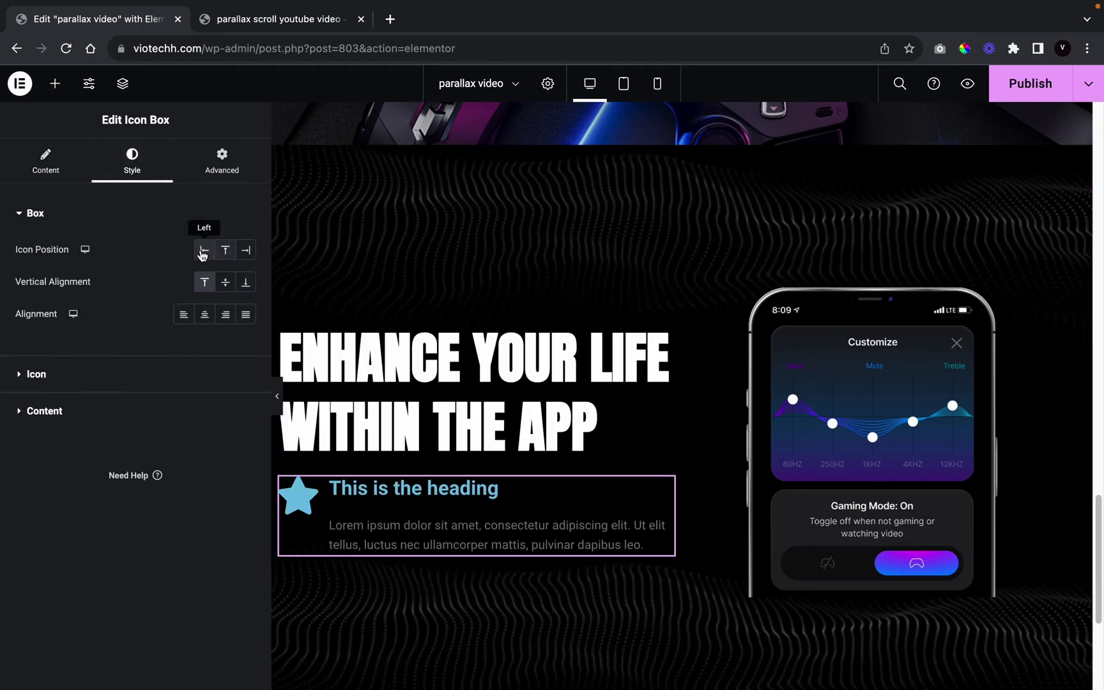
Clear the icon box's description and replace its title with "Immersive Audio" copied from the reference page
click(73, 160)
key(super+a)
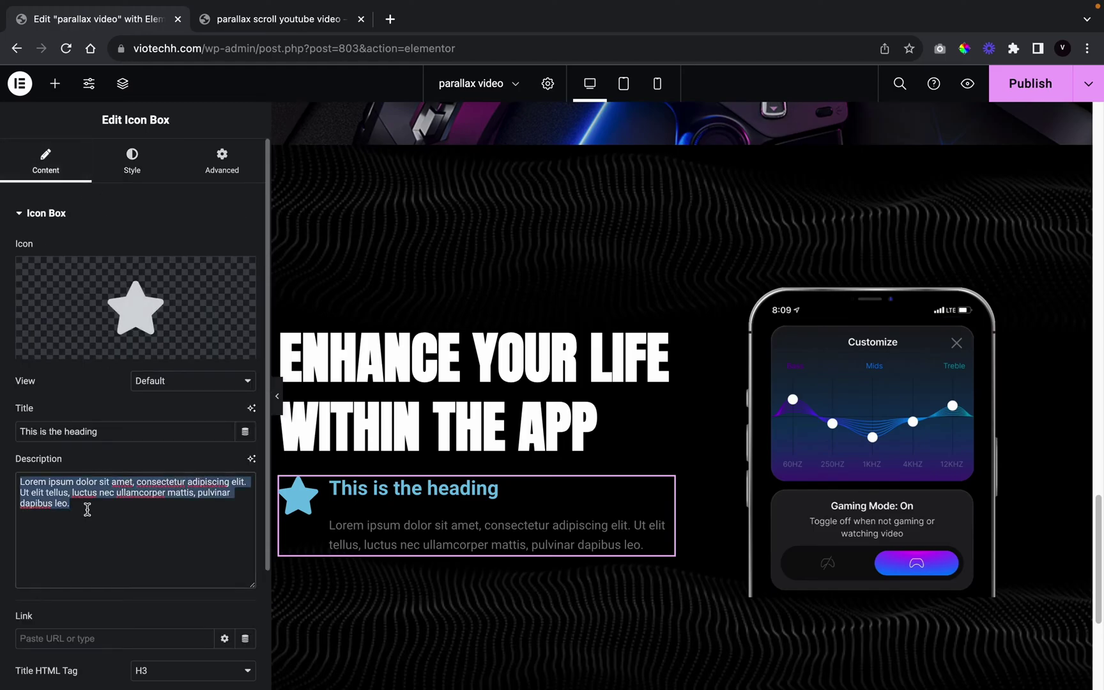
key(BackSpace)
click(292, 19)
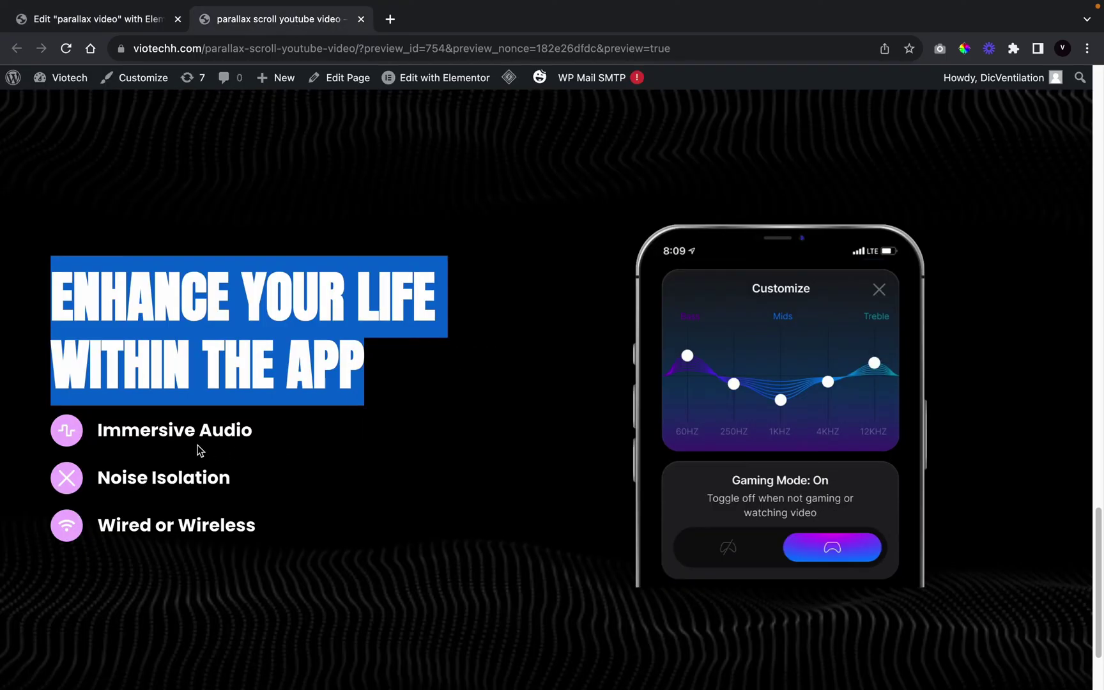
drag(97, 431, 259, 439)
key(super+c)
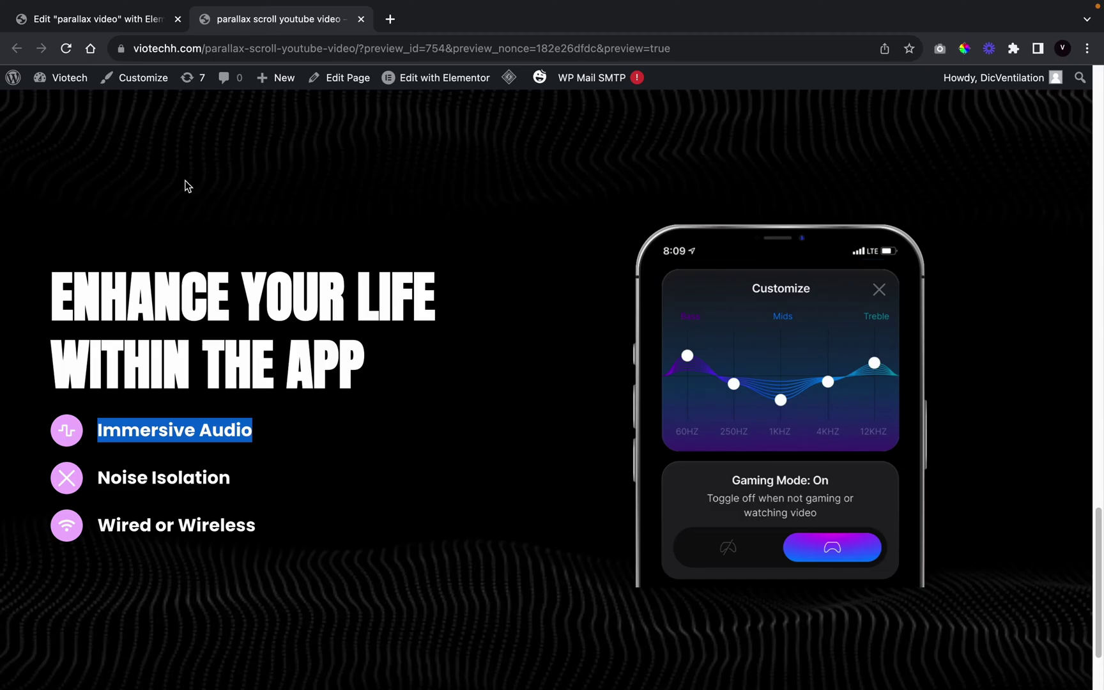
click(121, 19)
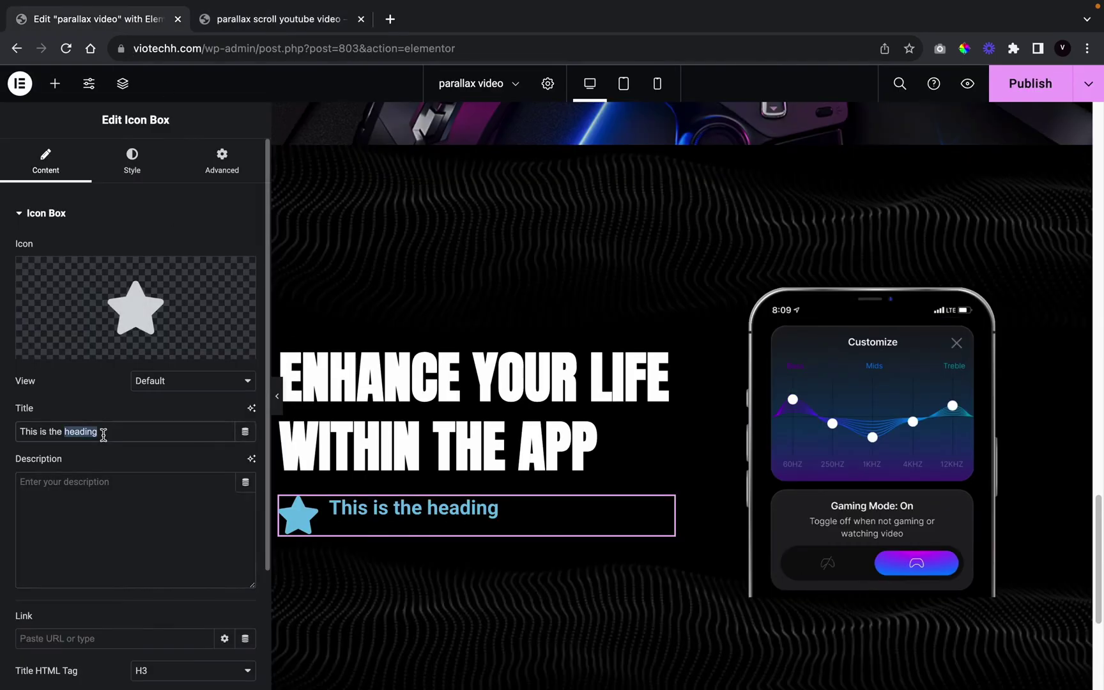
key(super+v)
Change the icon box's icon to the square wave found by searching "wave", and set its view to Stacked
click(91, 281)
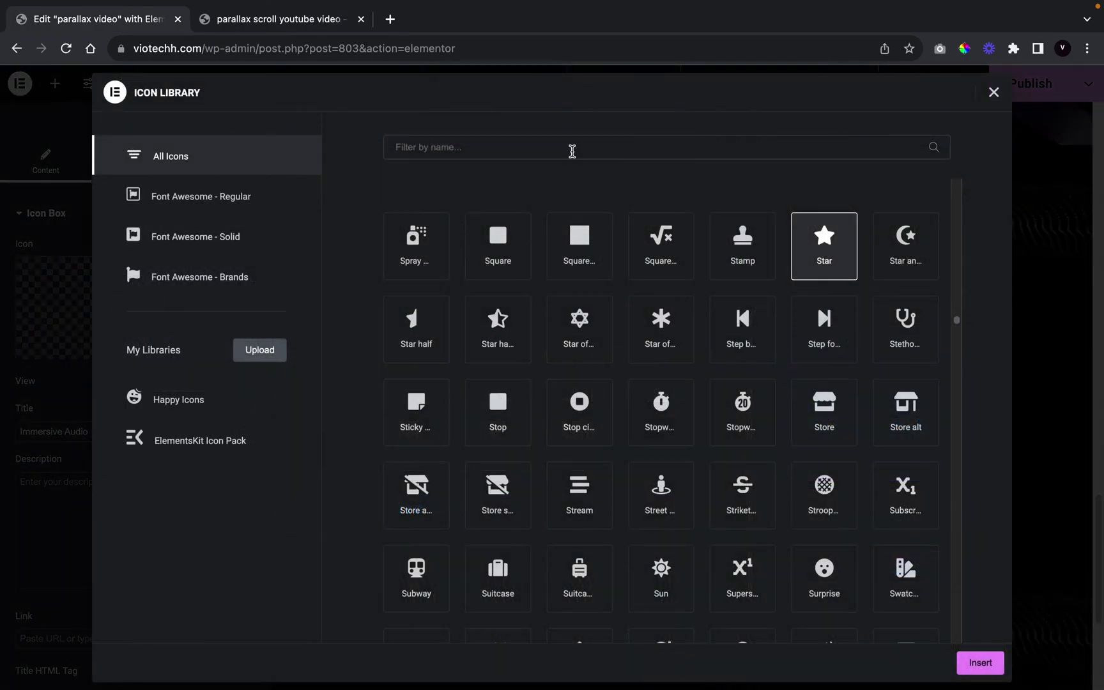
text(wave)
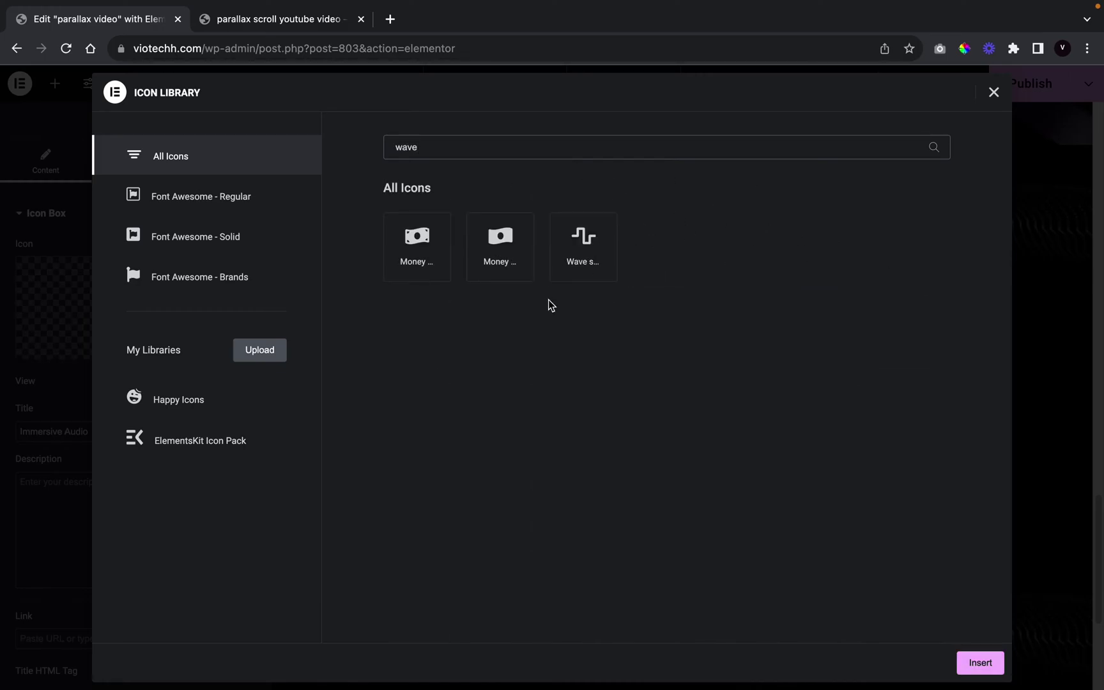
click(615, 247)
click(977, 662)
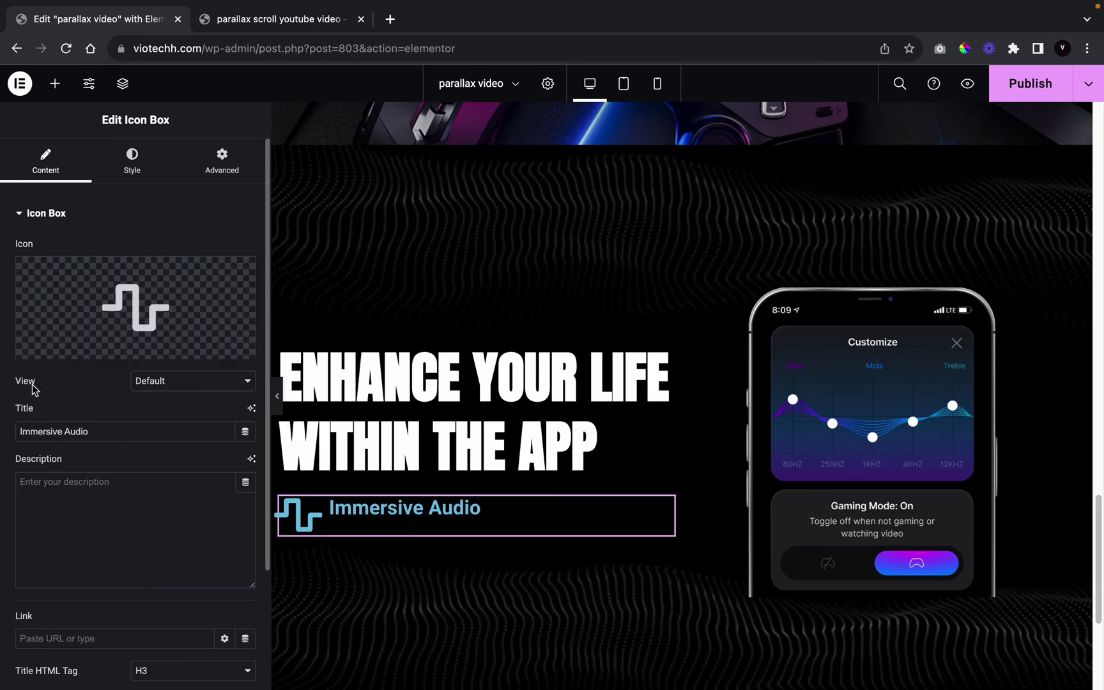
click(145, 382)
click(153, 397)
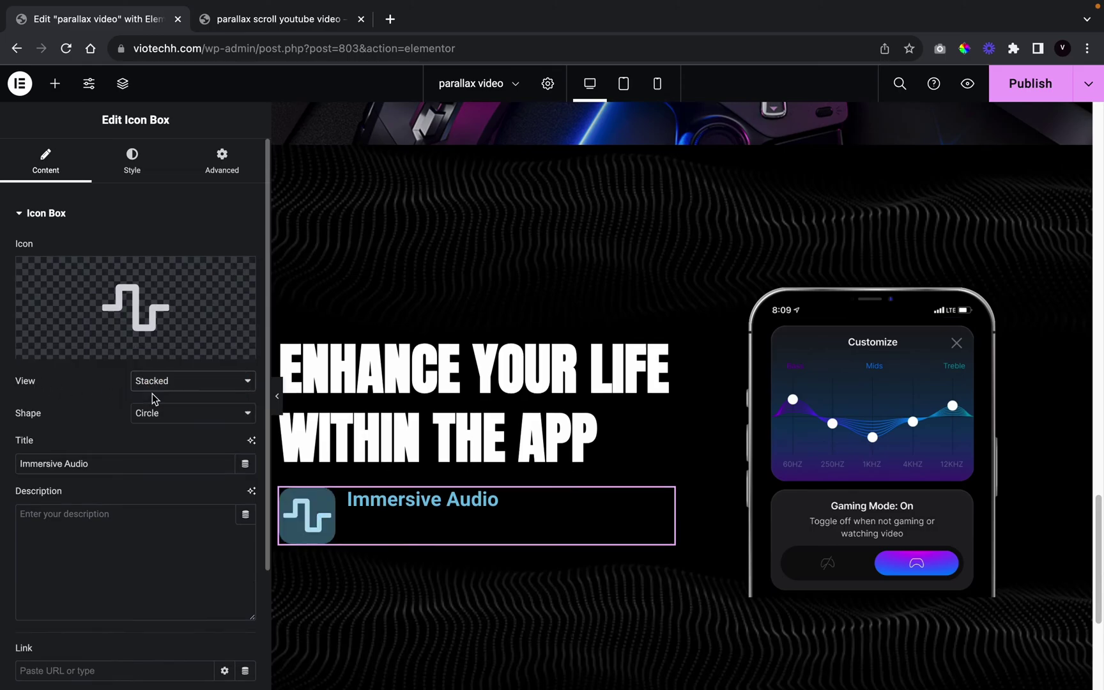
Set the icon's size to 22 px and its spacing to 18 px in the icon box
click(142, 171)
click(37, 372)
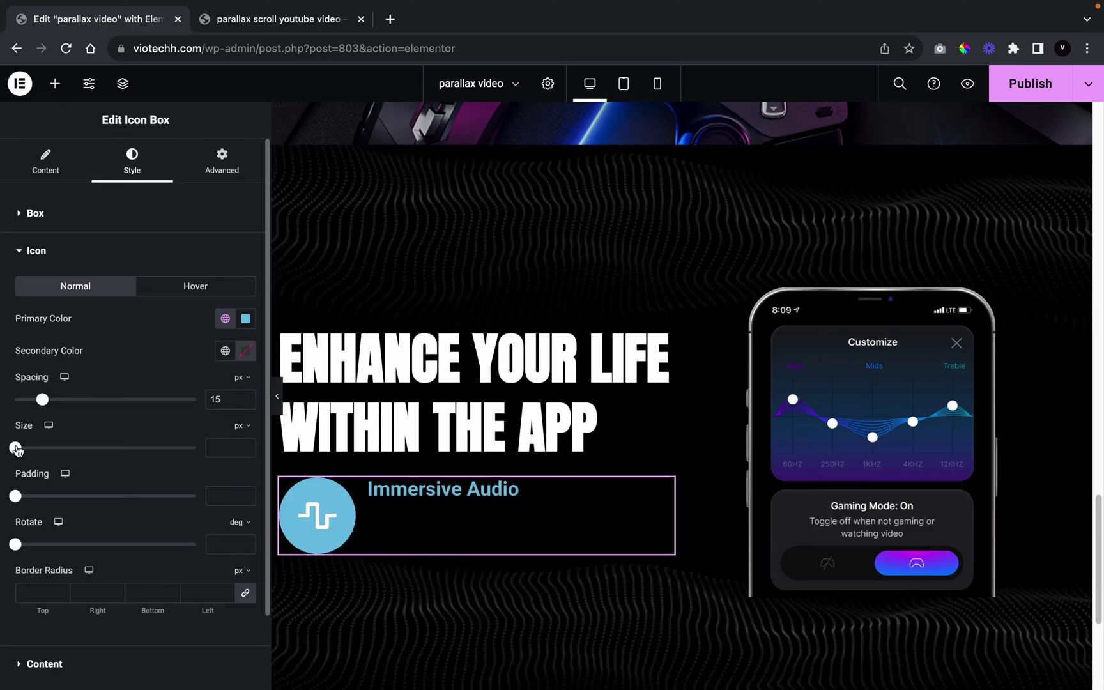
drag(18, 450, 27, 450)
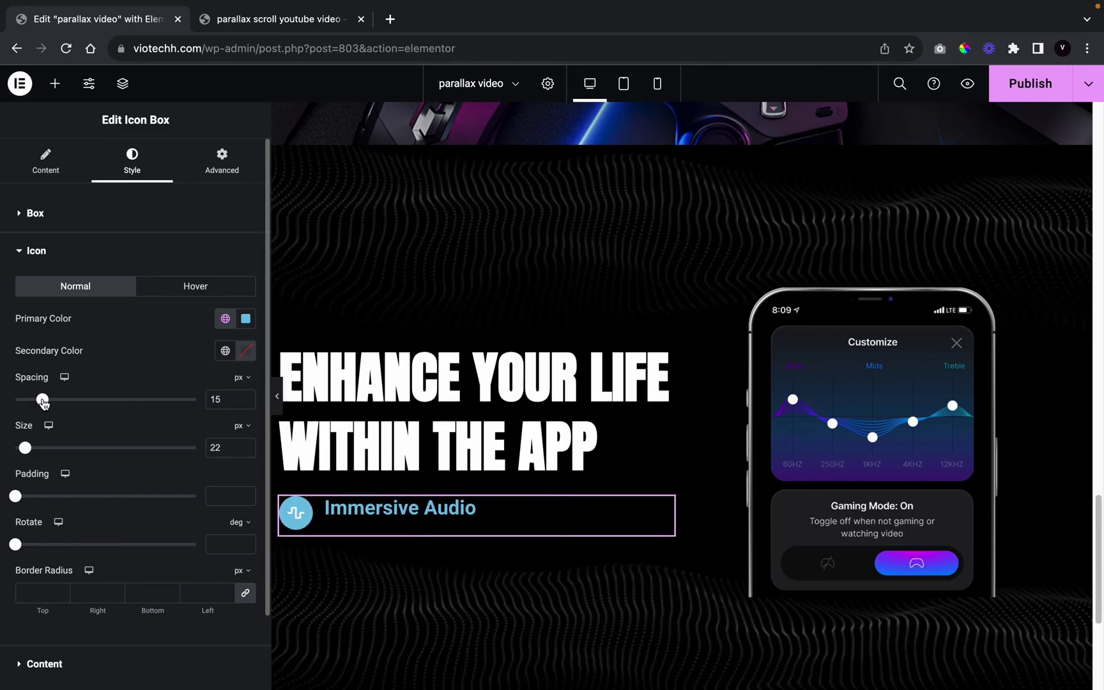
drag(43, 401, 49, 403)
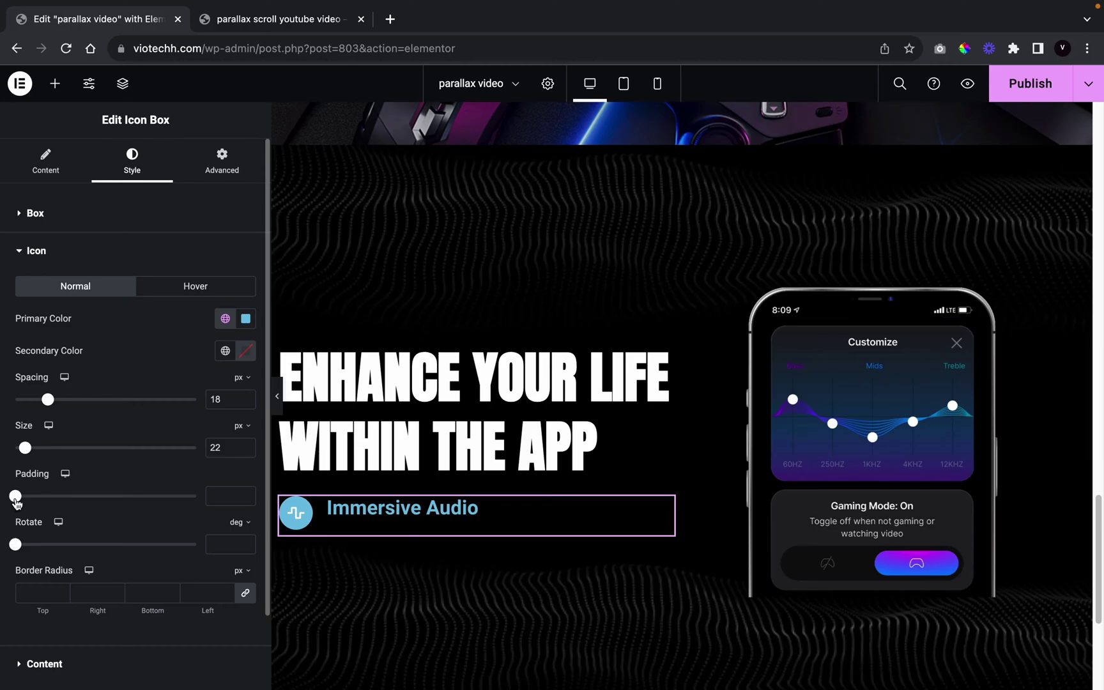
Set the icon's padding to 8 px and its primary color to the global white Theme Color 6
mouse_move(18, 503)
mouse_down()
mouse_move(41, 501)
mouse_move(33, 509)
mouse_up()
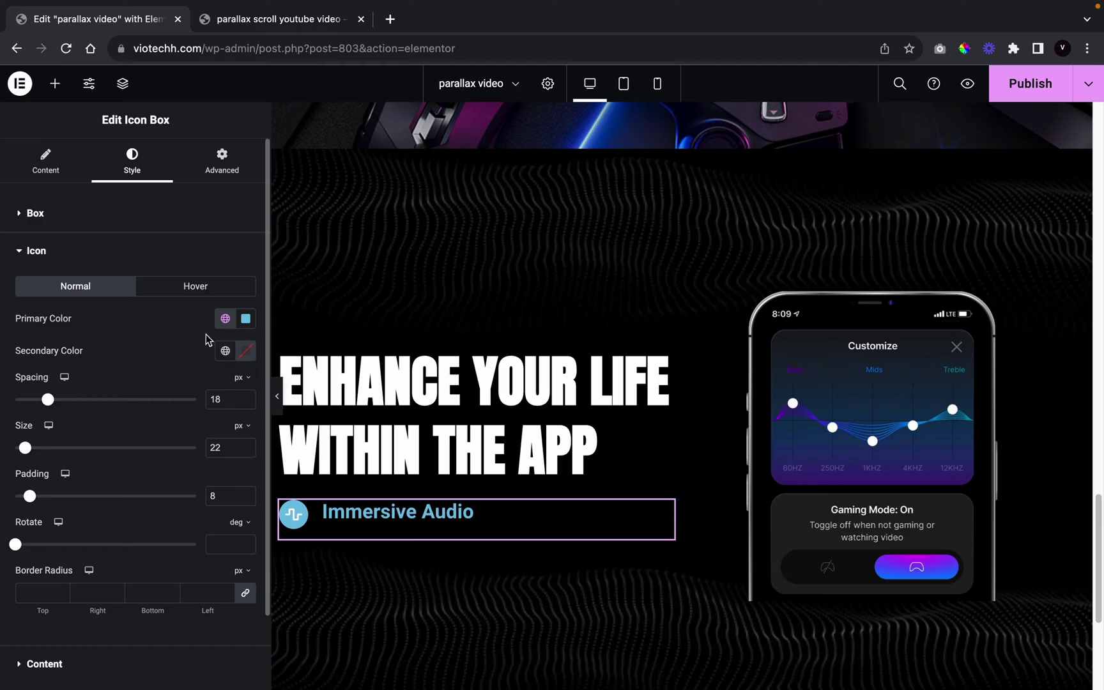
click(223, 319)
scroll(80, 556, down, 3)
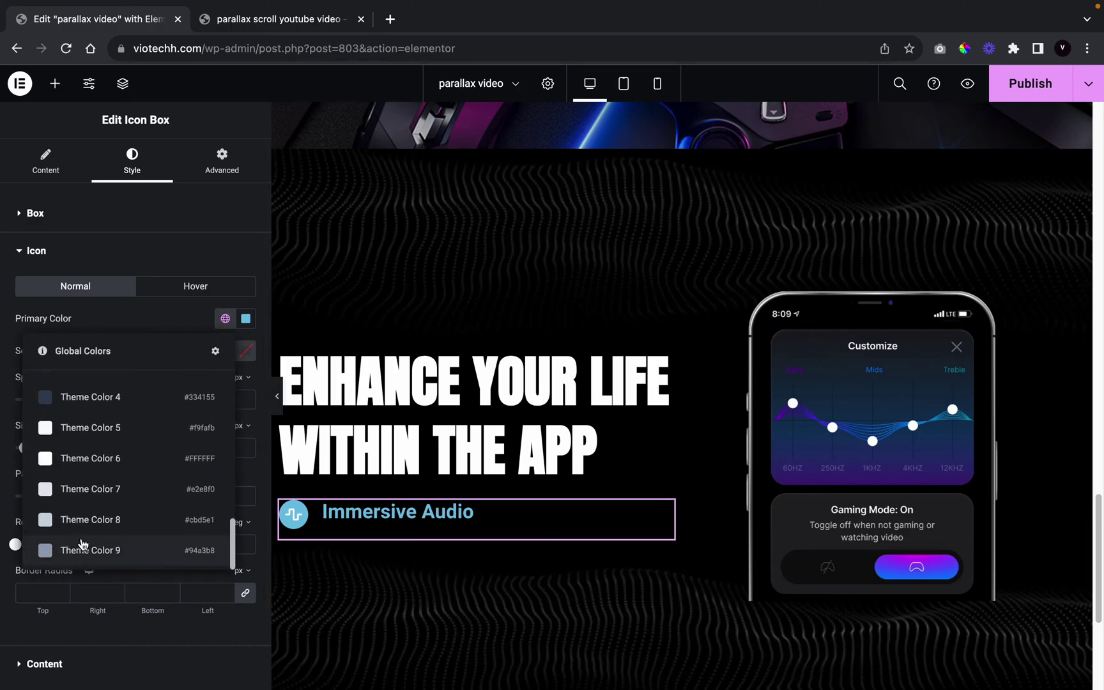
click(124, 459)
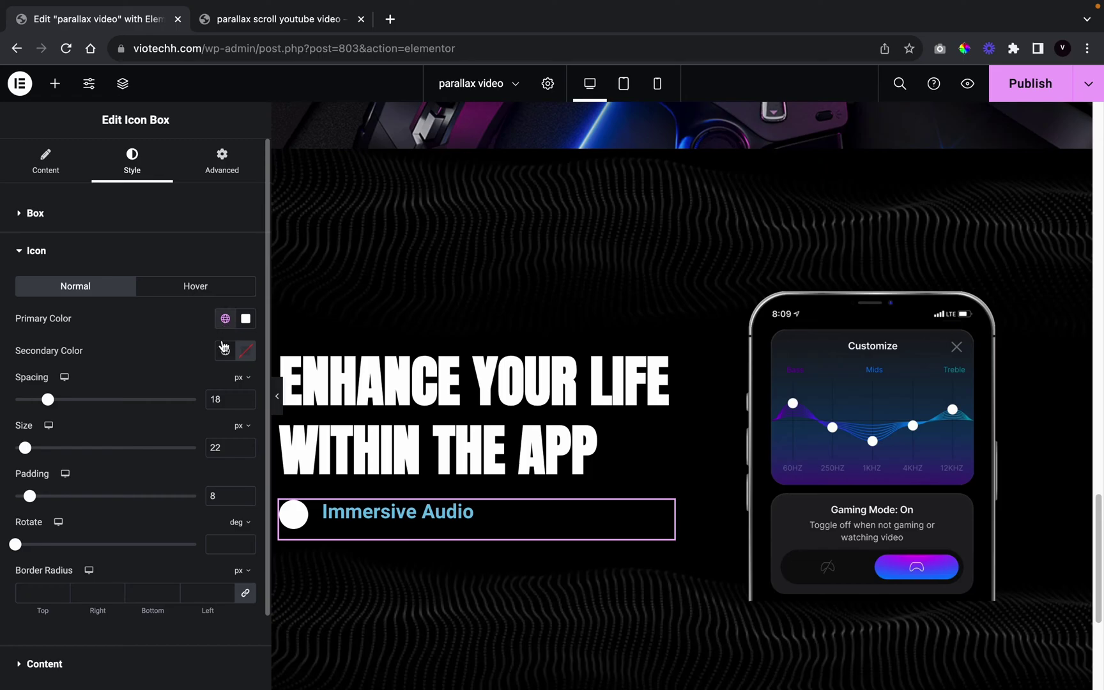
Set the icon's secondary color to a custom bright pink, #FD6CF6
click(223, 348)
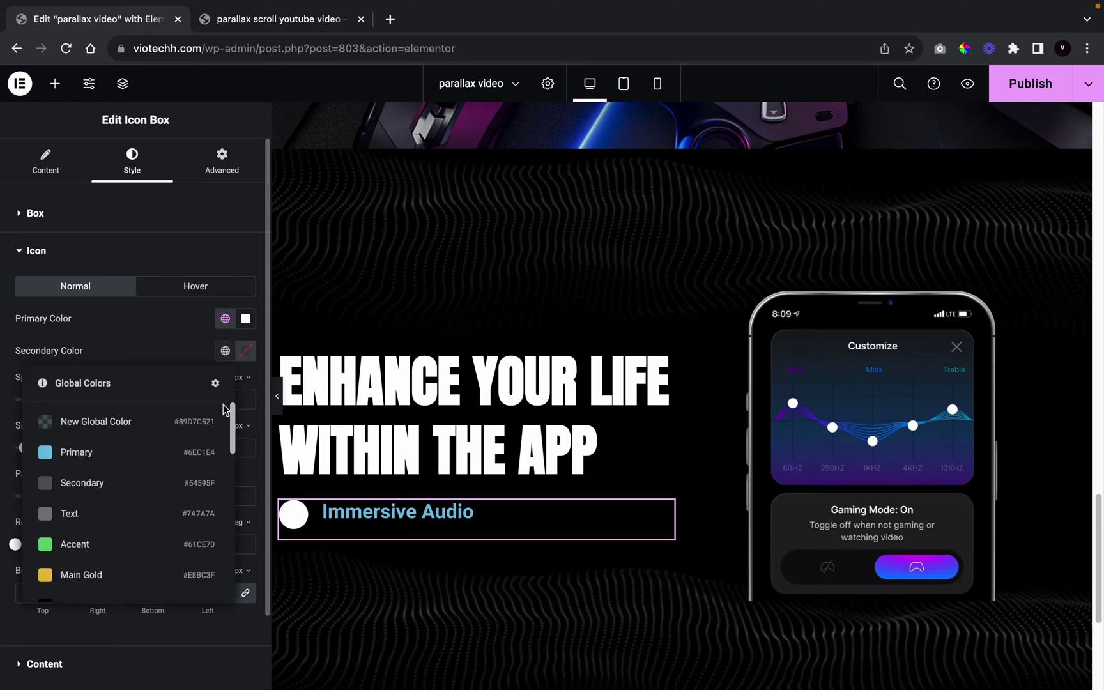
click(246, 352)
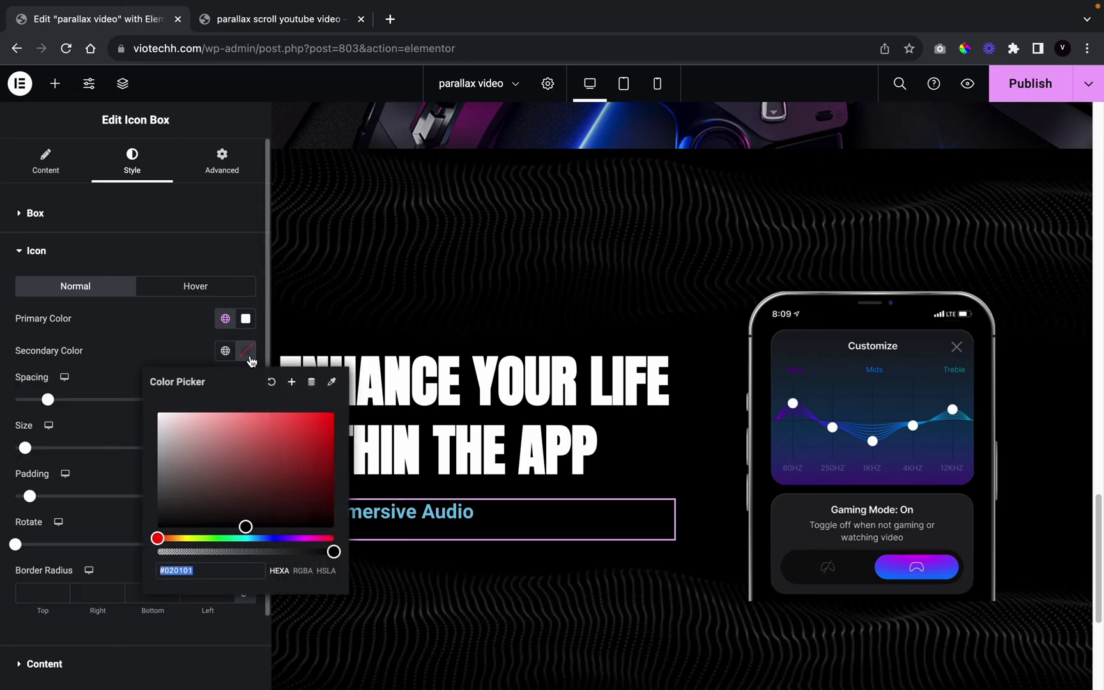
click(309, 538)
drag(246, 525, 334, 419)
mouse_move(253, 415)
mouse_down()
mouse_move(276, 414)
mouse_move(257, 413)
mouse_up()
click(278, 420)
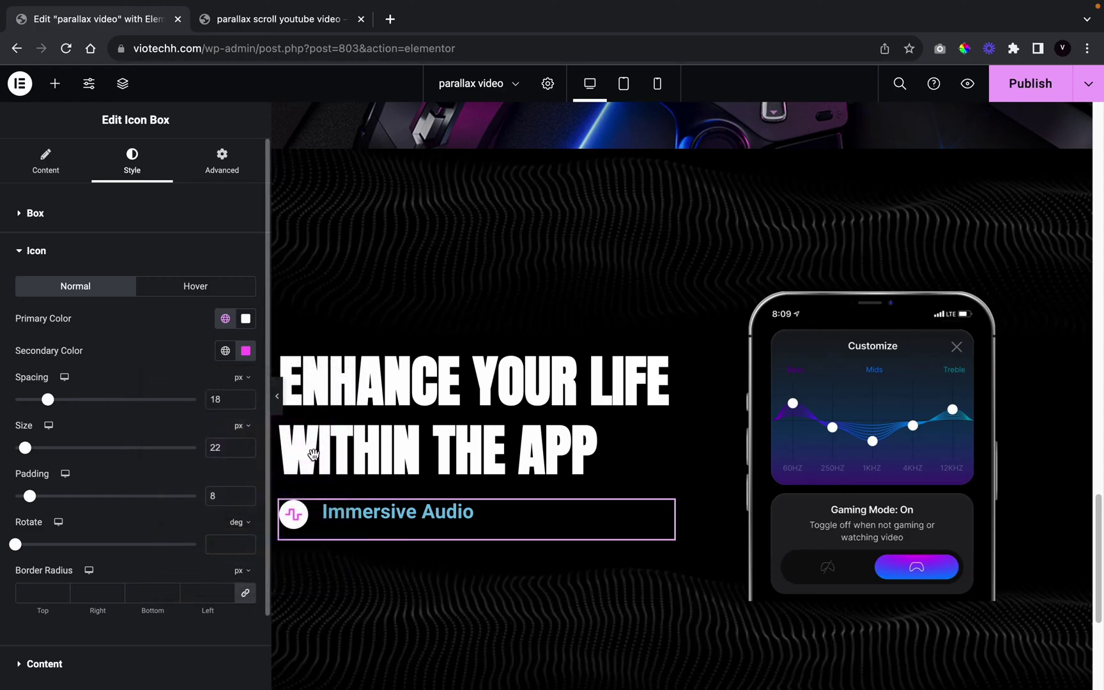
Save the icon's pink secondary color #FD6CF6 as a new global color
click(225, 318)
scroll(138, 511, down, 5)
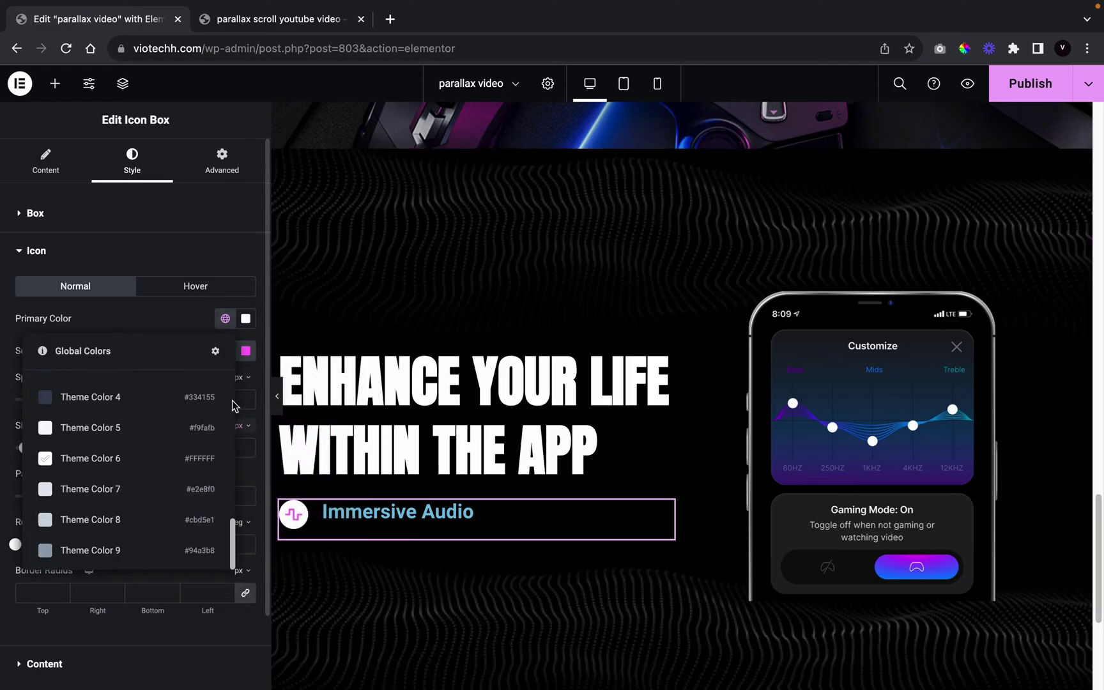
click(247, 349)
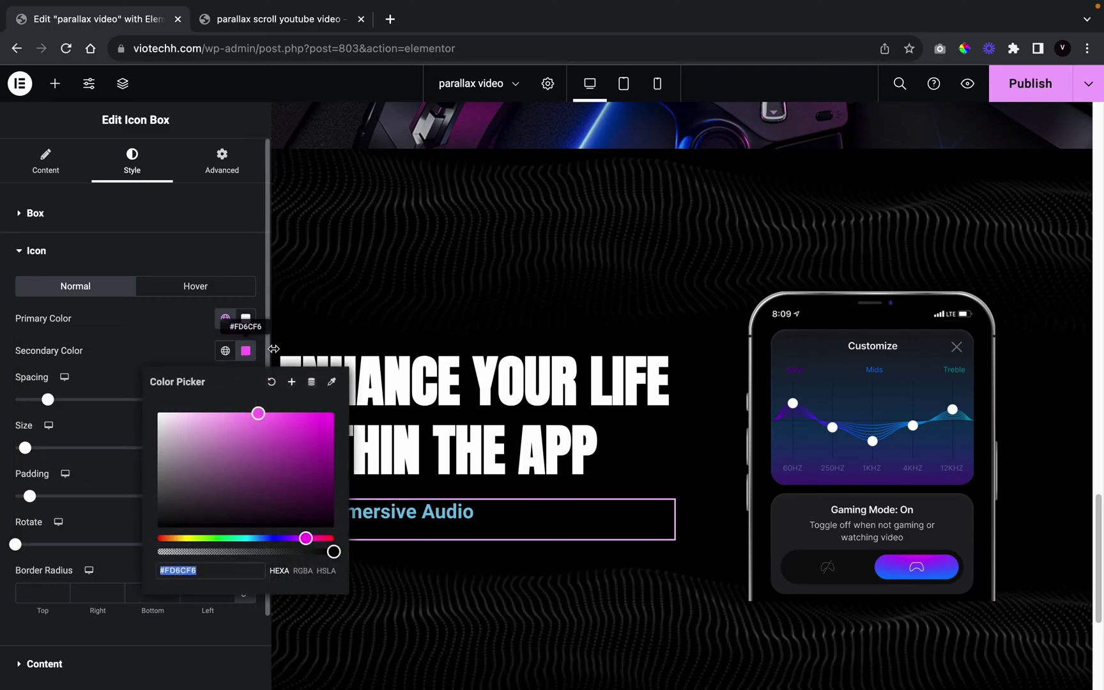
click(306, 385)
click(663, 423)
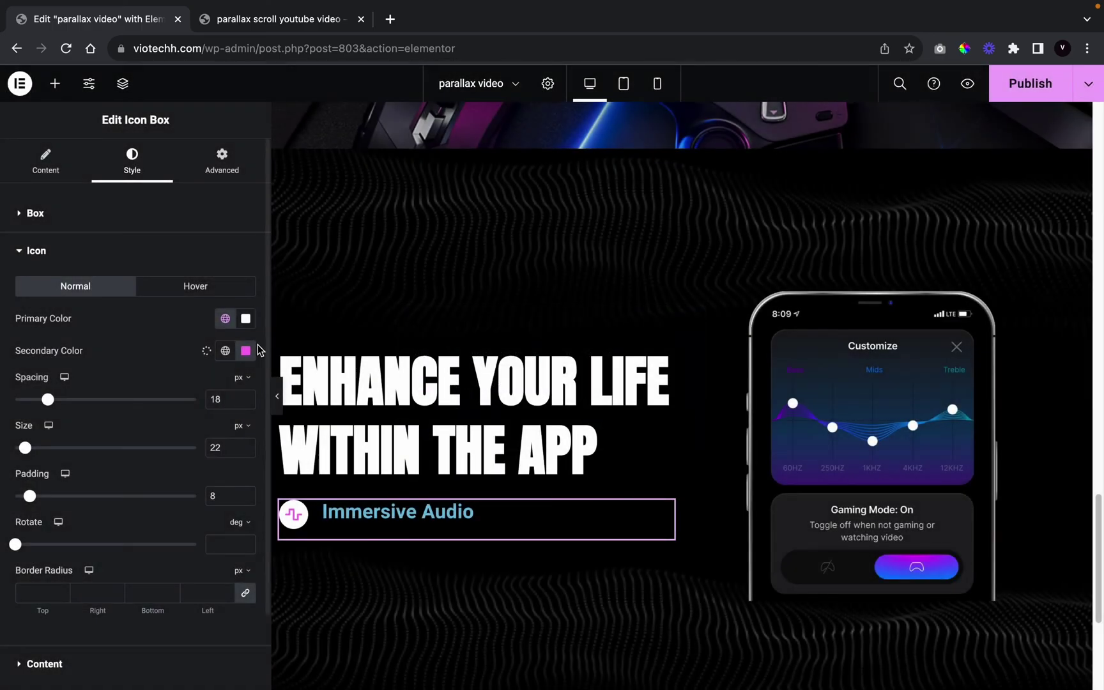
Set the icon's primary color to the new pink global color #FD6CF6 and its secondary color to white Theme Color 6
click(225, 319)
scroll(136, 471, down, 5)
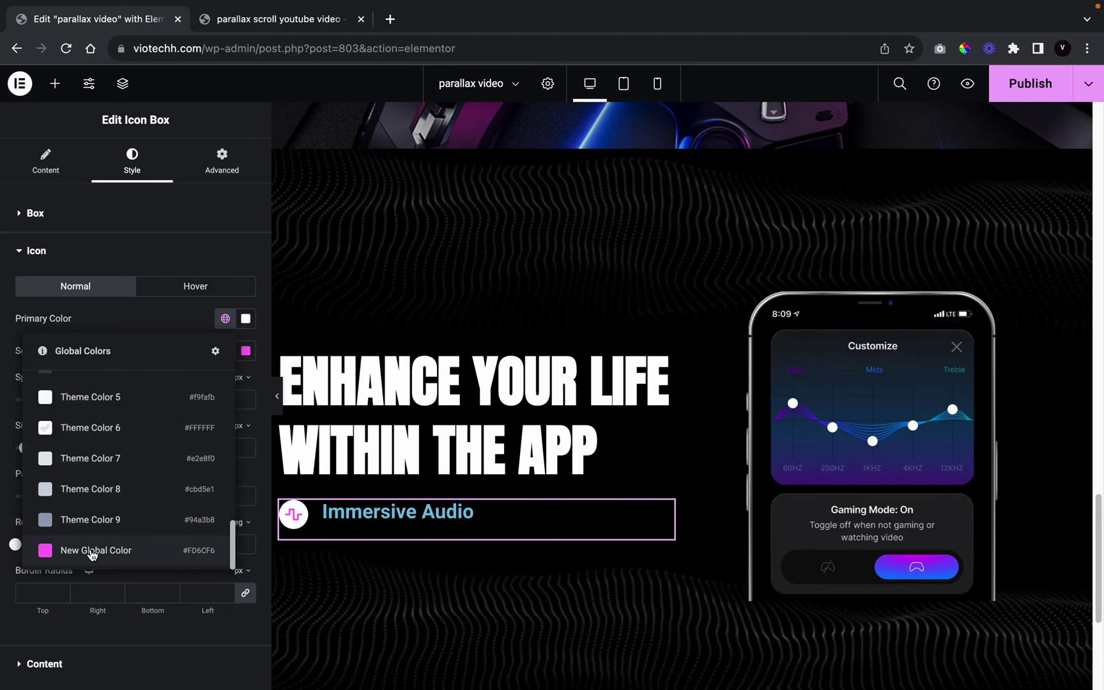
click(148, 547)
click(225, 350)
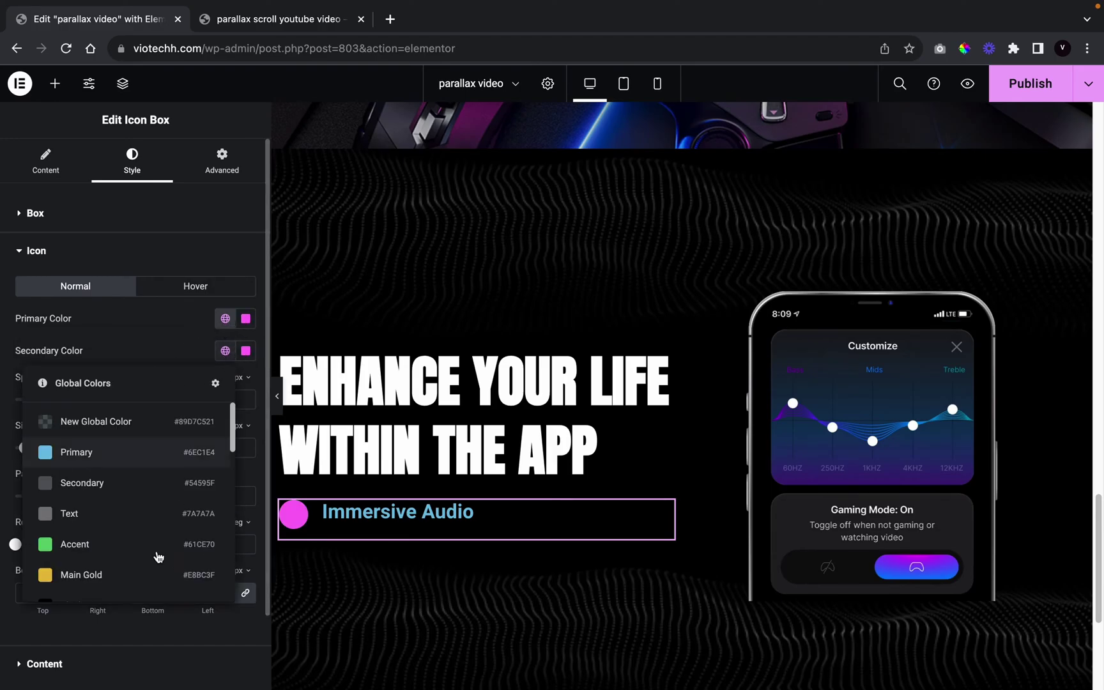
scroll(147, 562, down, 5)
scroll(130, 511, up, 5)
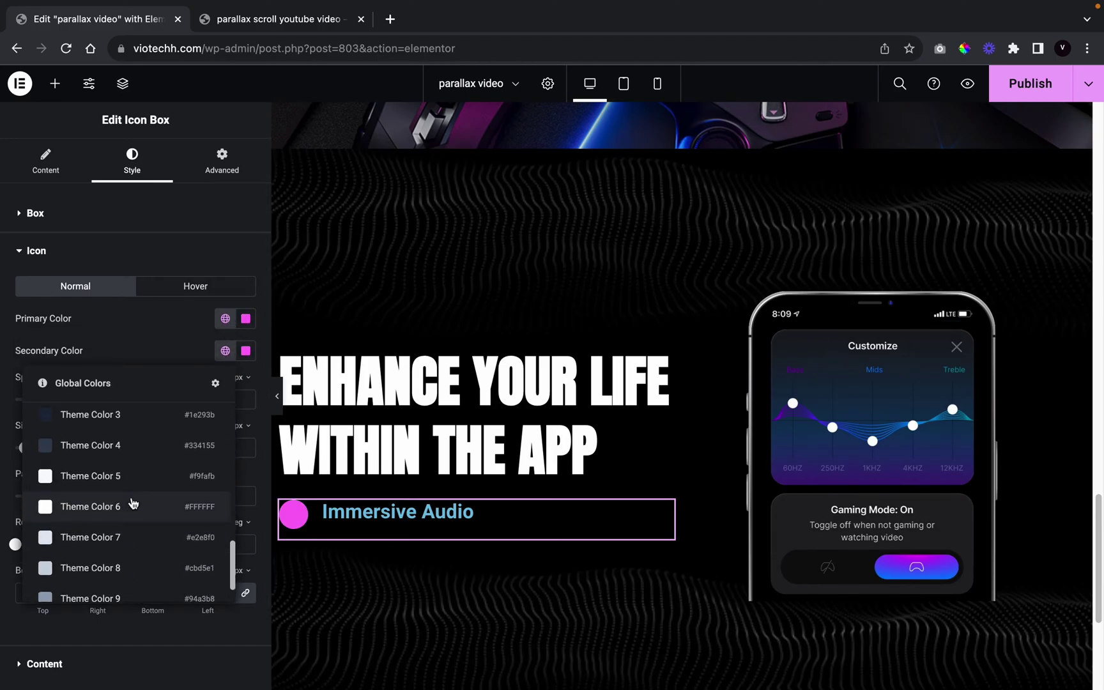
click(132, 501)
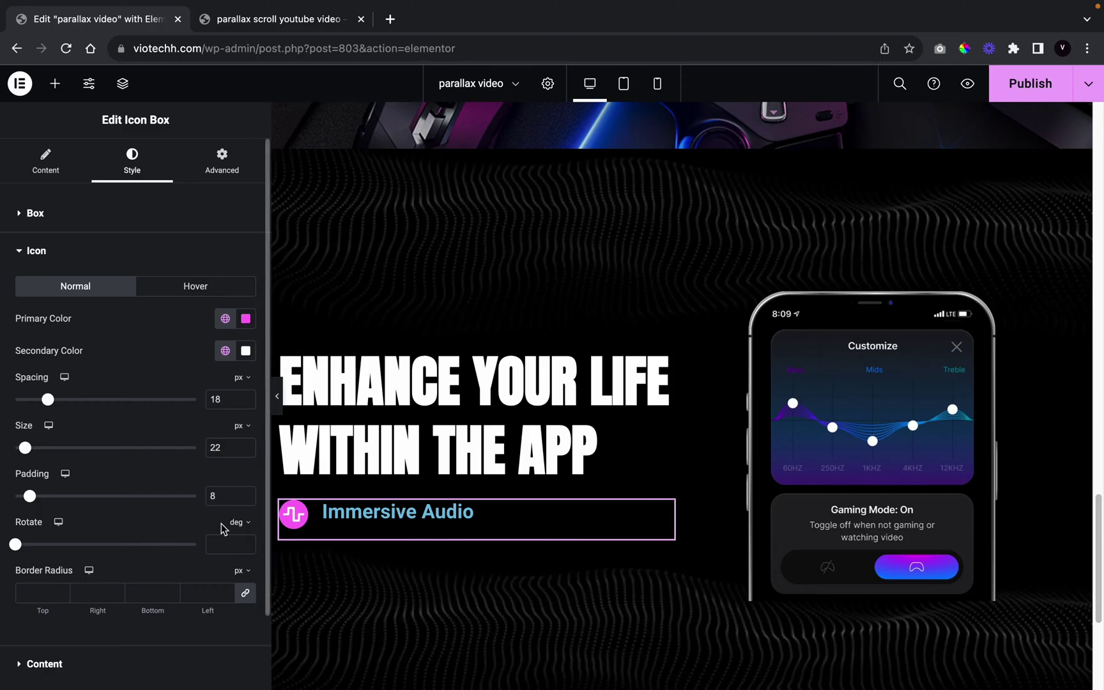
Set the icon box title's color to the global white Theme Color 6
scroll(221, 524, down, 3)
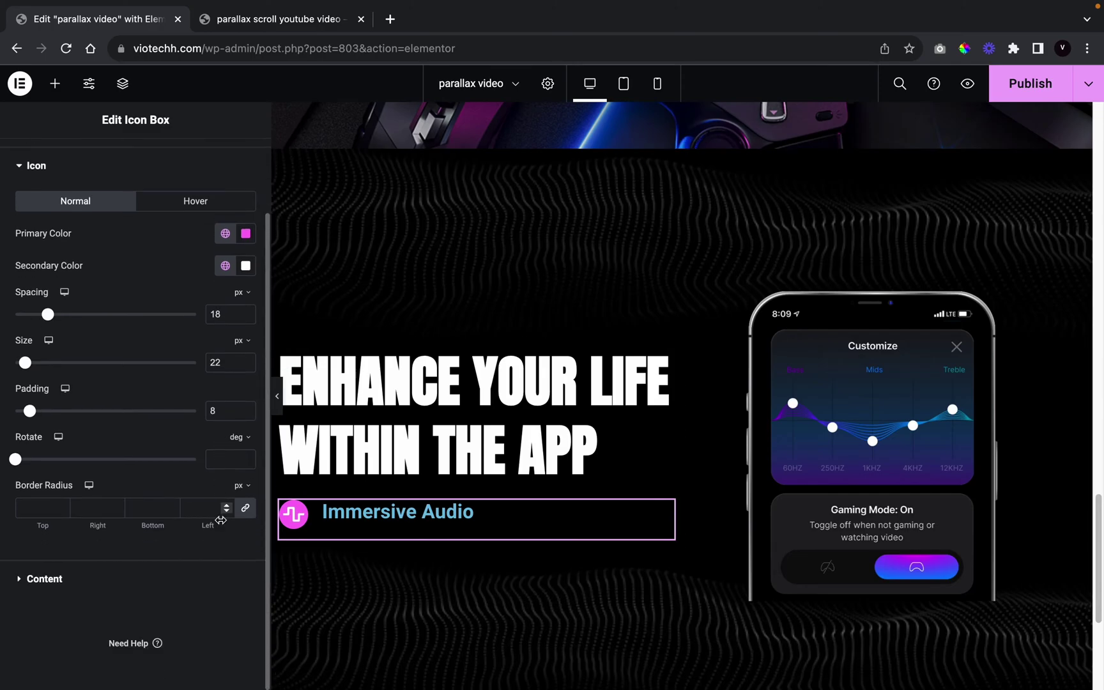
click(88, 582)
click(222, 403)
scroll(103, 600, down, 6)
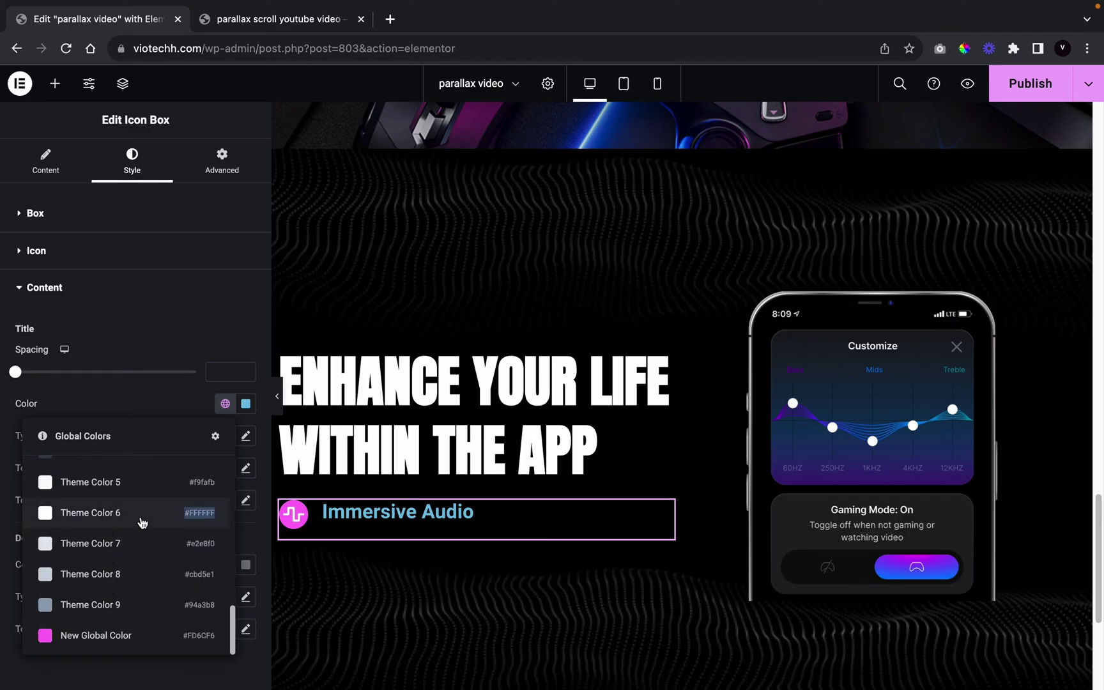
click(142, 521)
Set the icon box title's typography to the Poppins font at 19 px
click(245, 435)
click(161, 510)
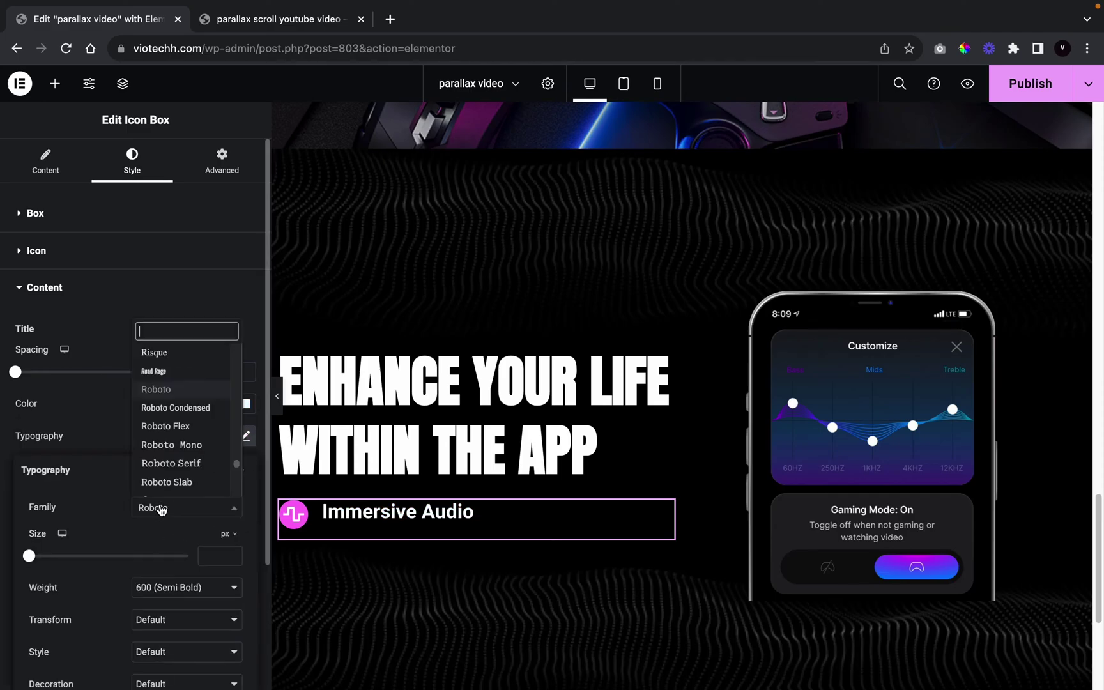
text(poppi s)
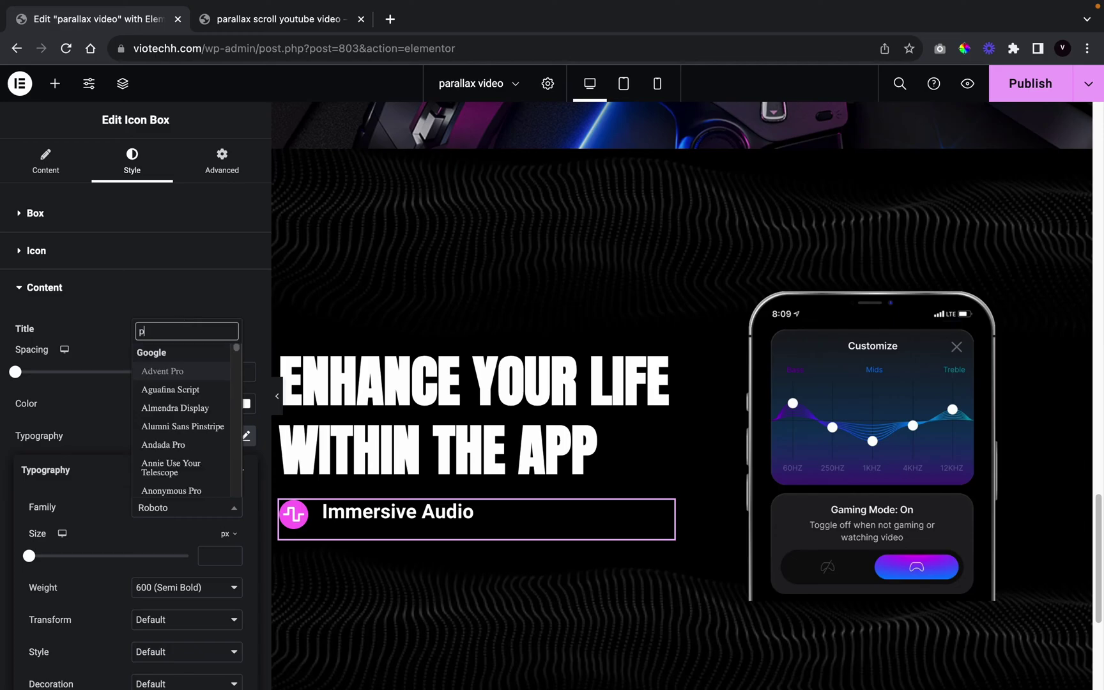
key(BackSpace)
key(BackSpace)
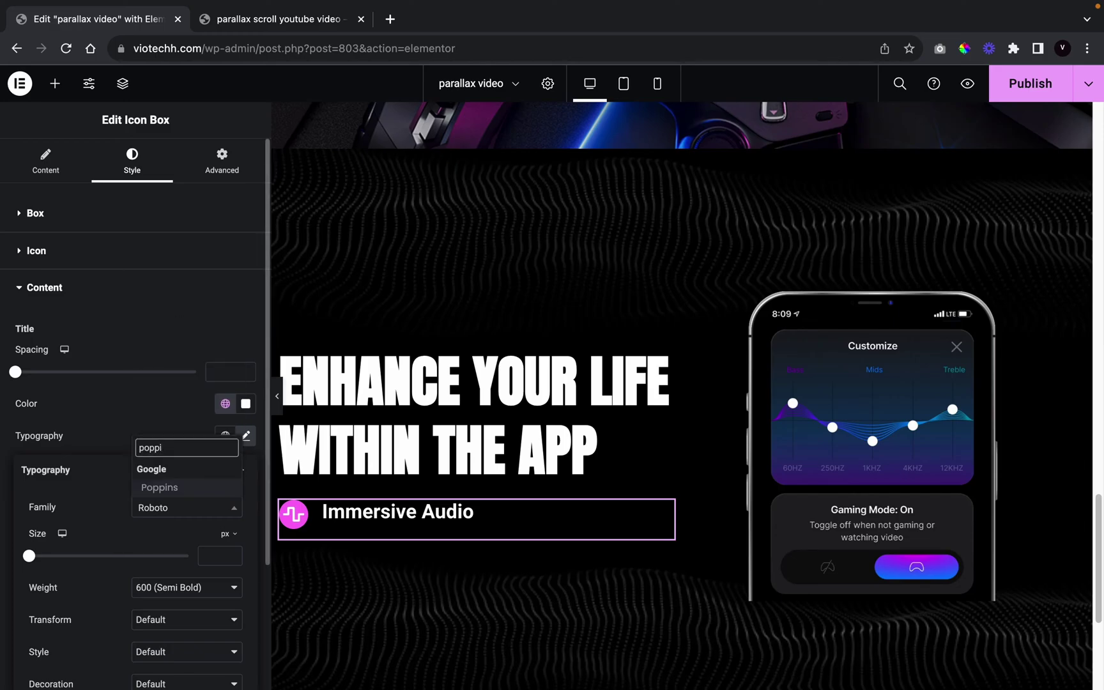
click(156, 486)
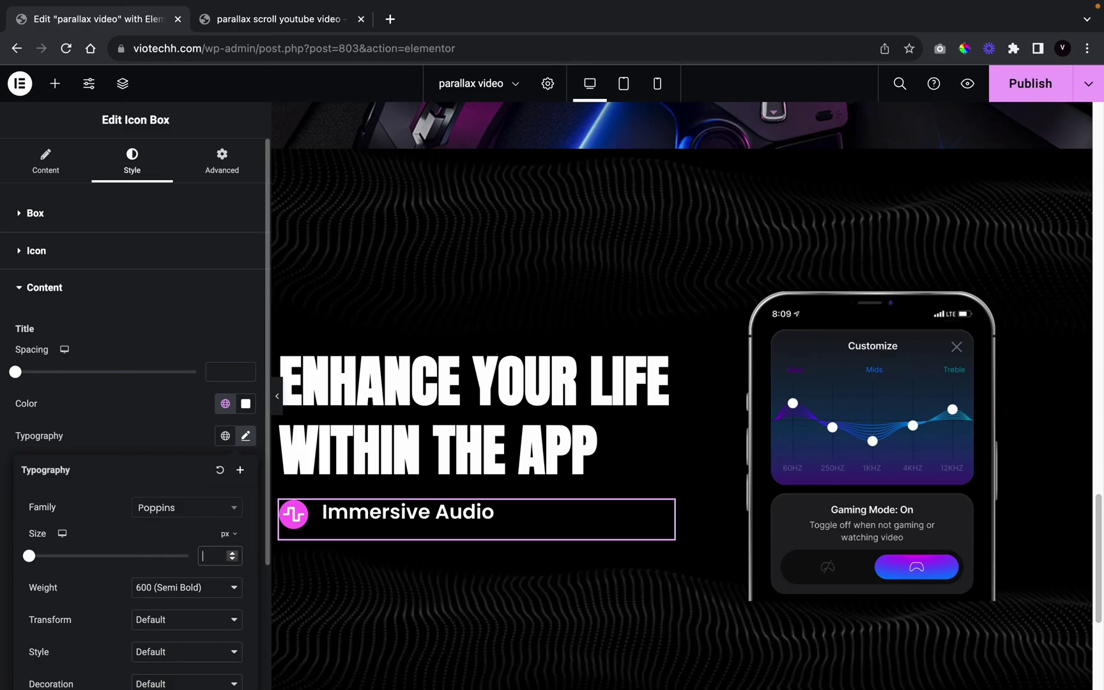
text(19)
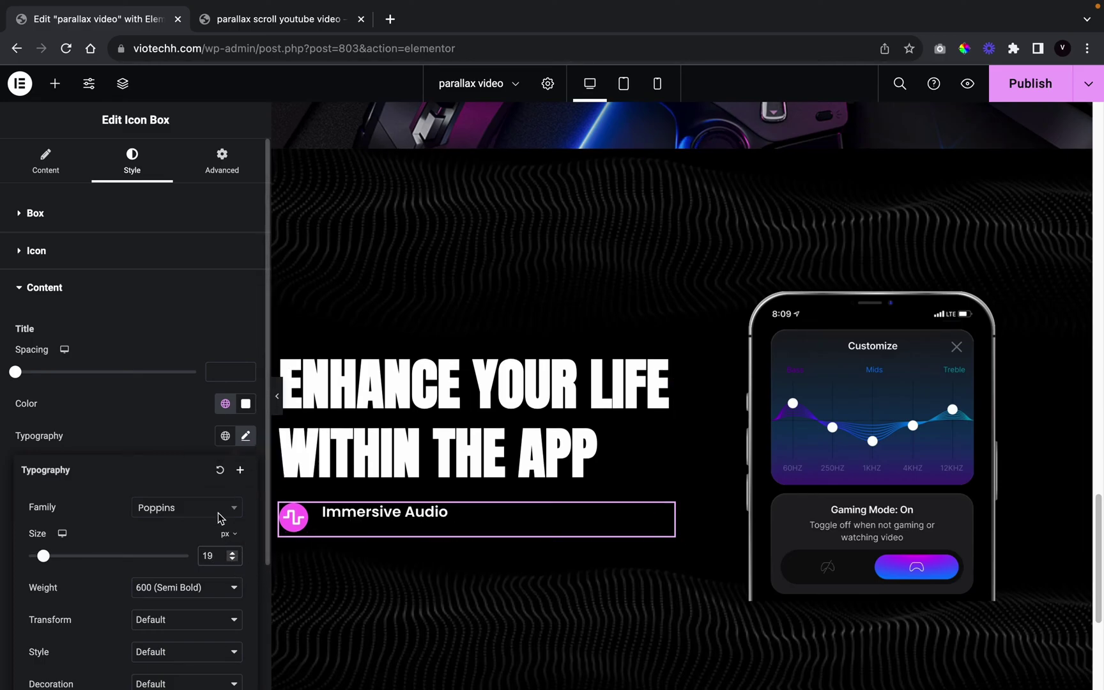
click(109, 430)
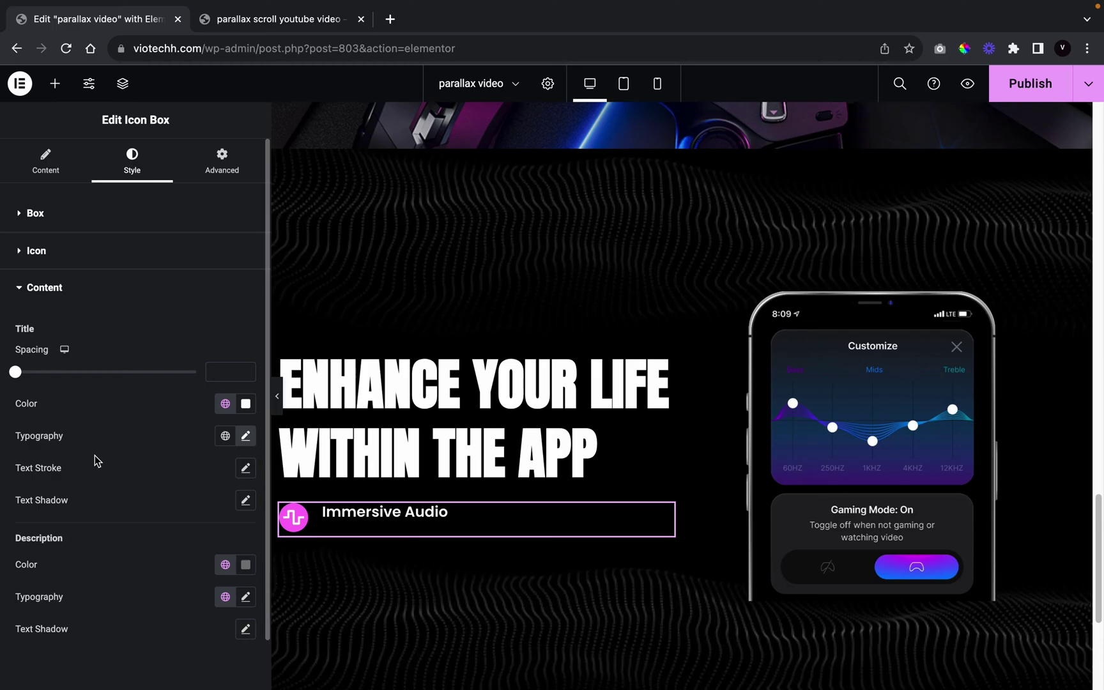
click(64, 219)
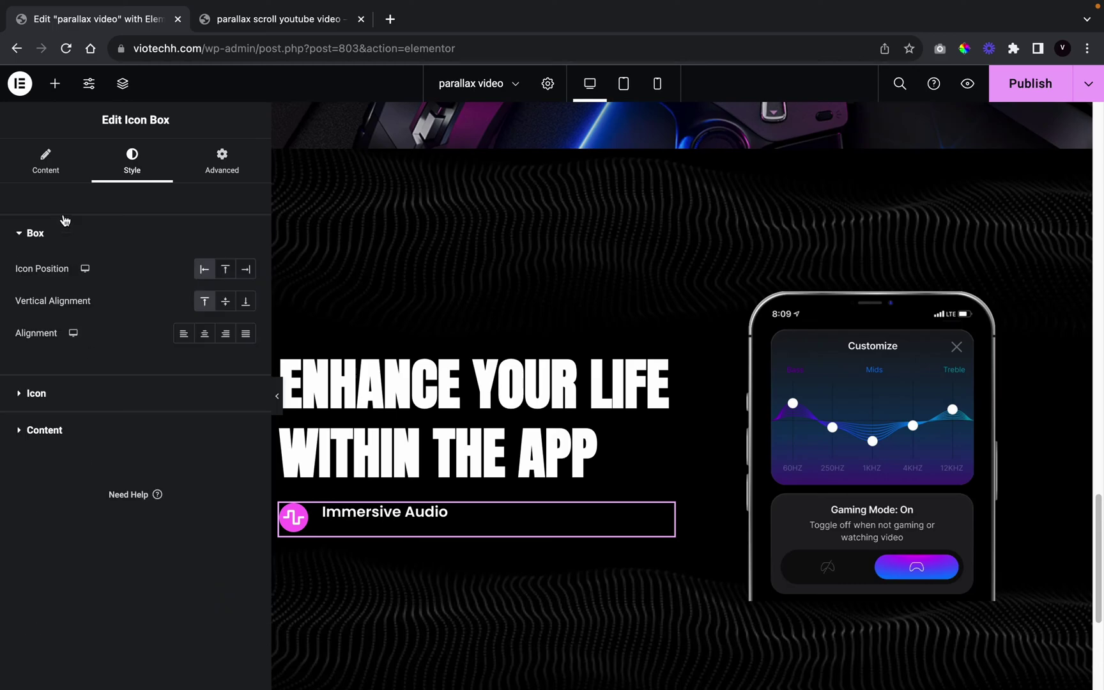
click(226, 302)
click(205, 301)
Set the icon box title's spacing to 0
click(44, 429)
drag(15, 392, 3, 435)
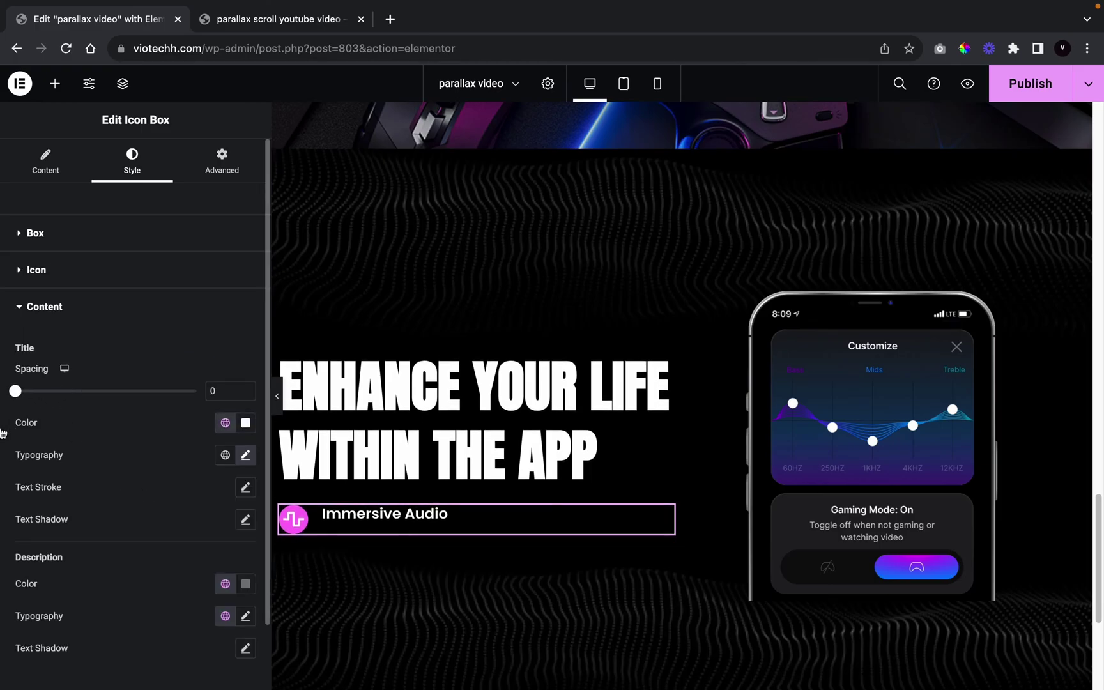
click(71, 286)
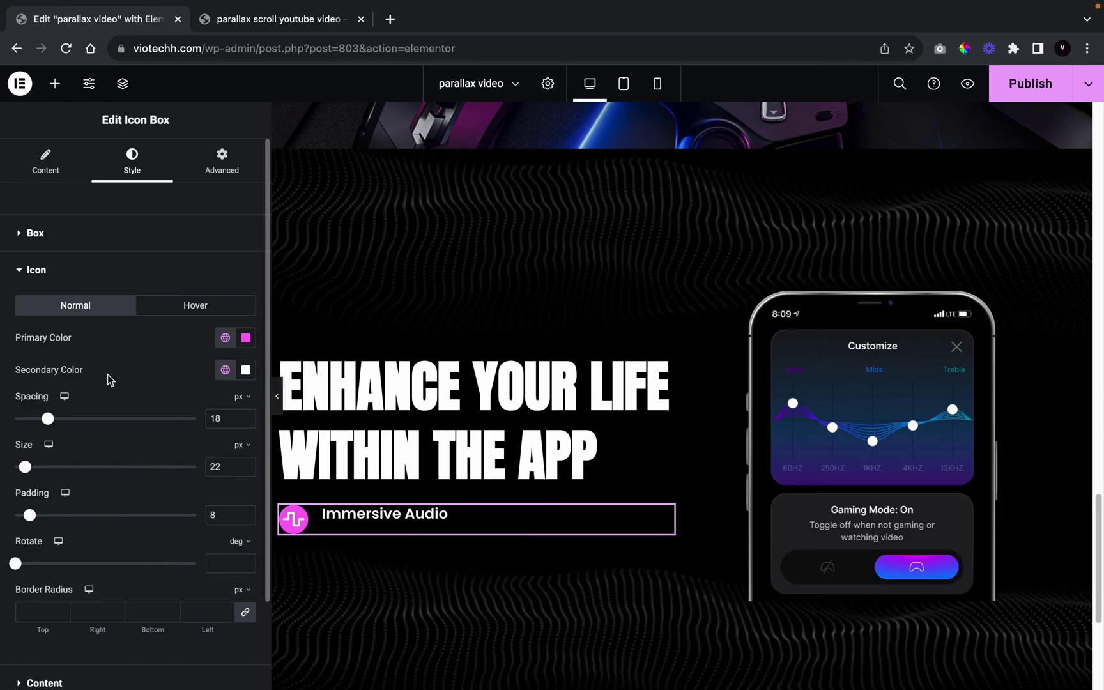
Set the icon box's vertical alignment to Middle, keeping the icon position at Left, and preview the section at full width
click(70, 243)
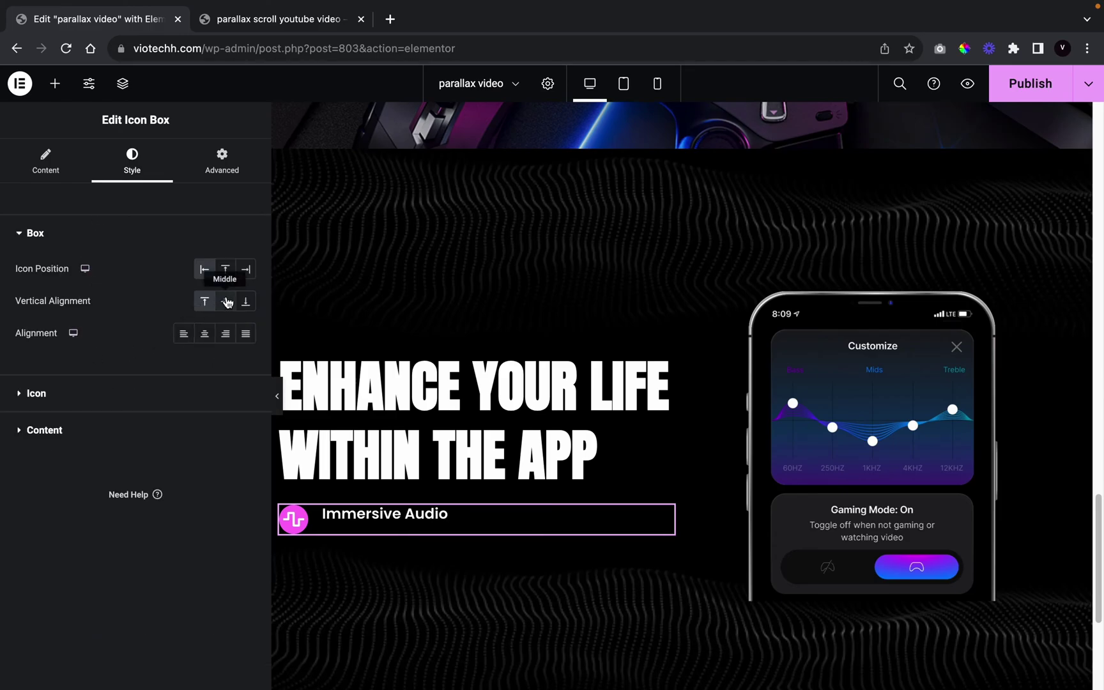
click(222, 270)
click(204, 269)
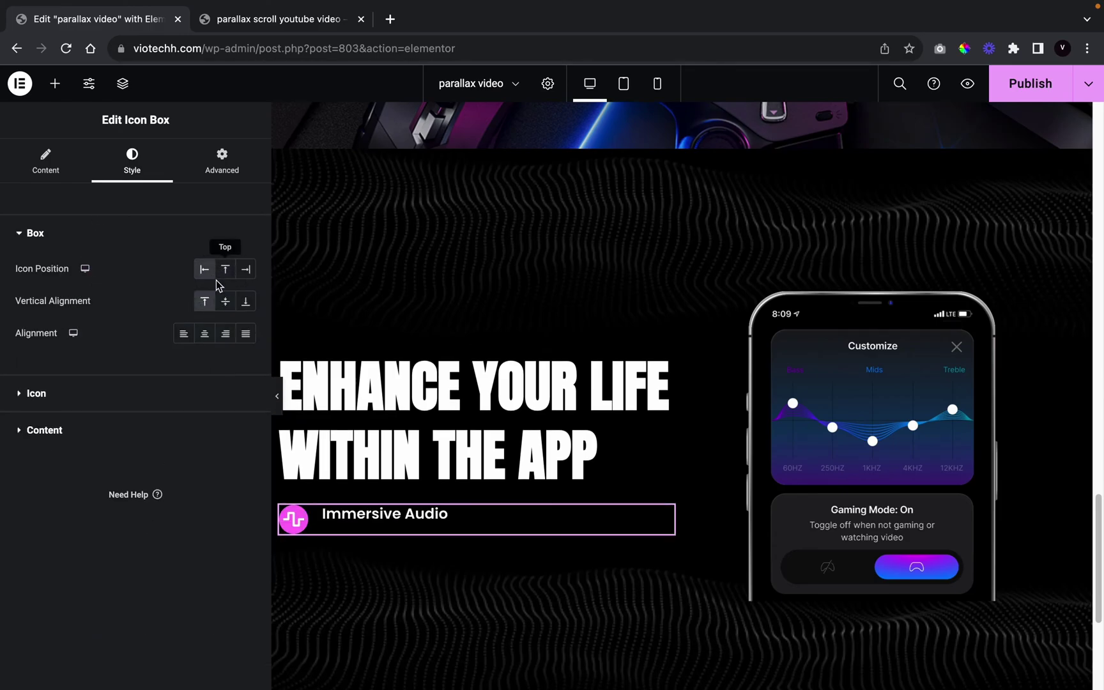
click(225, 301)
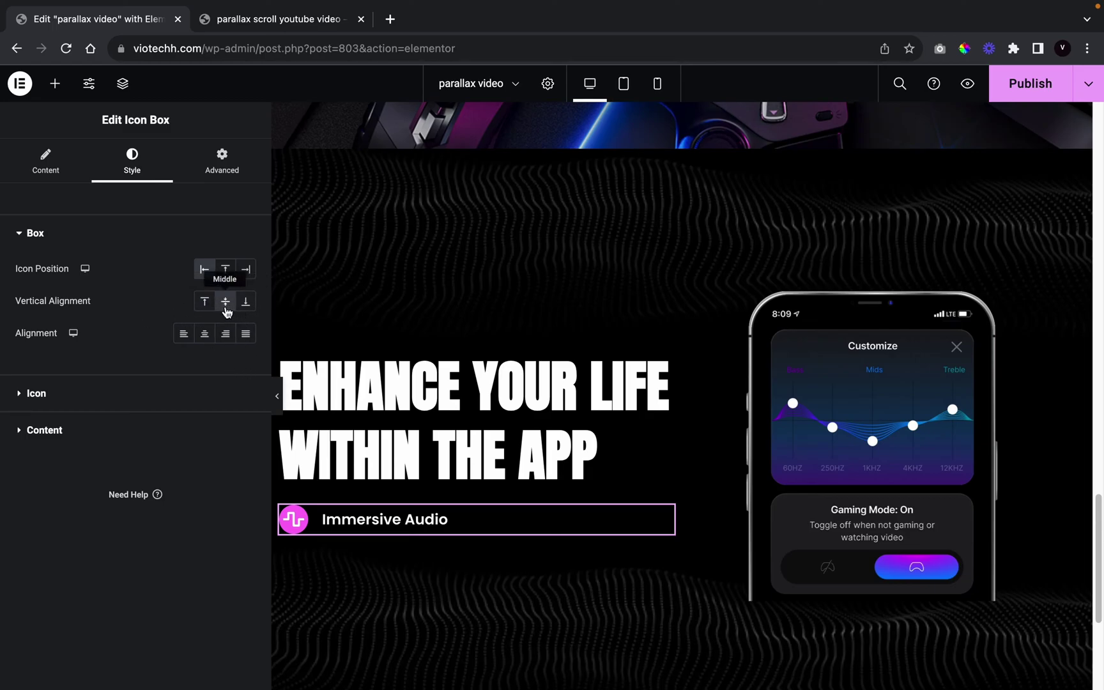
click(279, 396)
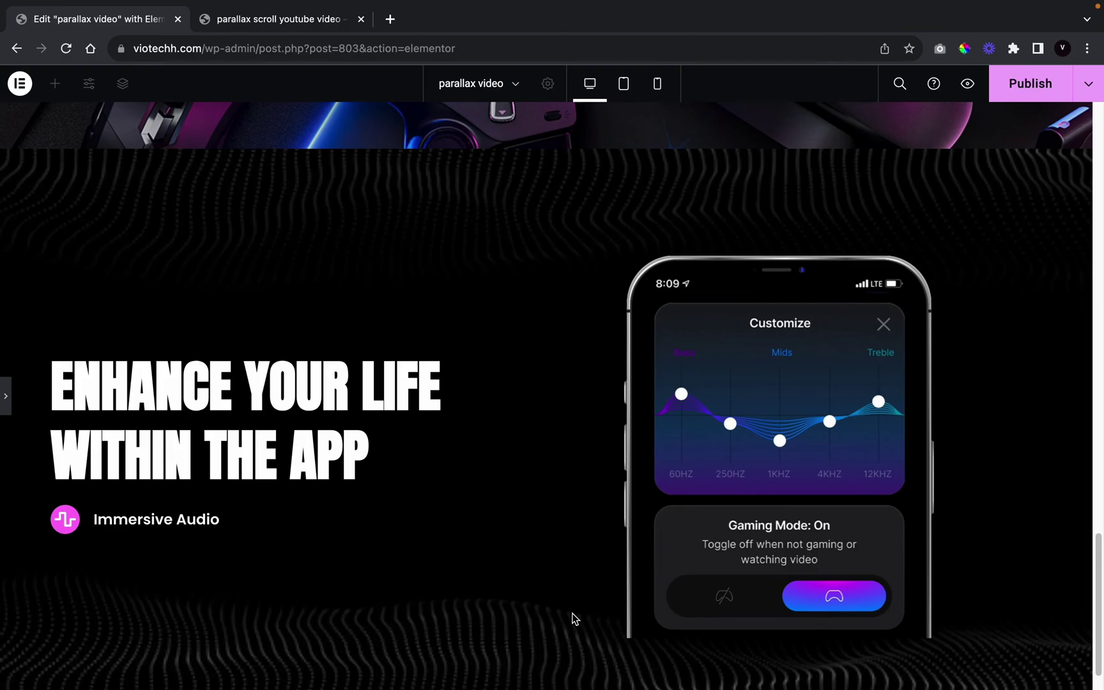
click(2, 397)
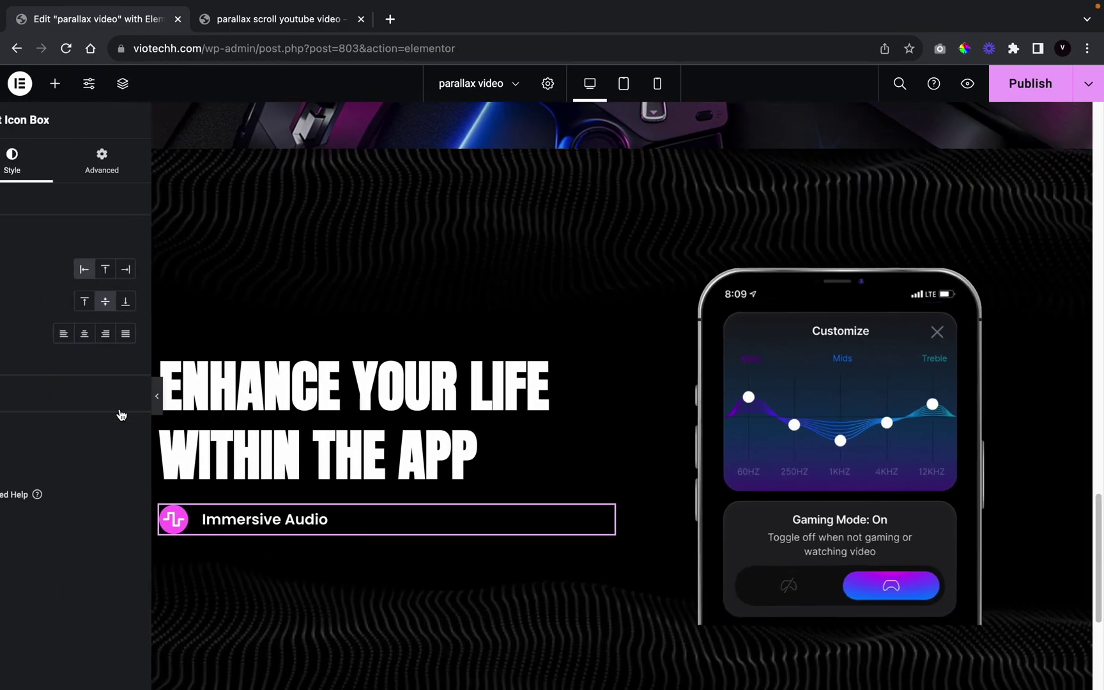
Duplicate the "Immersive Audio" icon box twice to make three stacked icon boxes
right_click(390, 525)
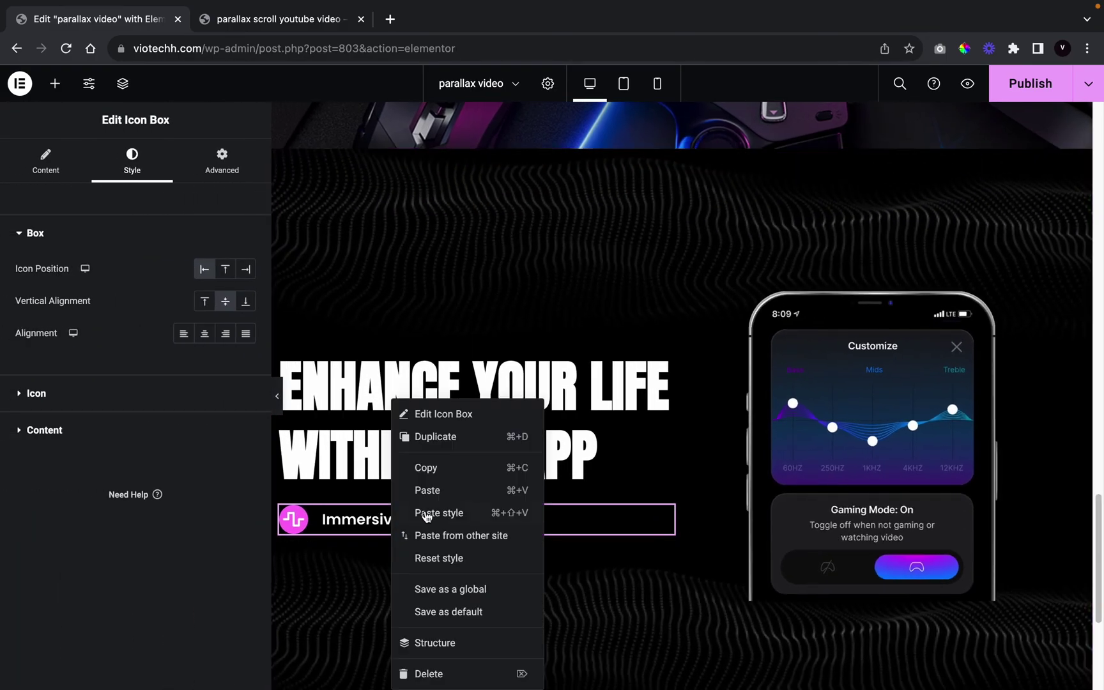
click(431, 436)
right_click(398, 540)
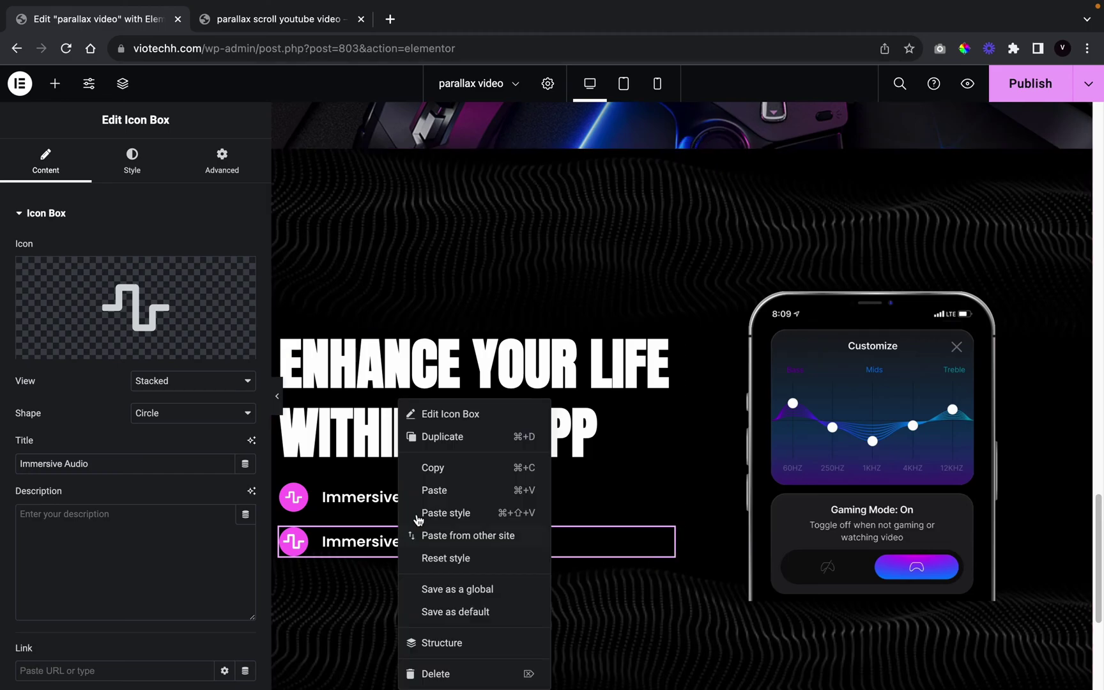
click(447, 437)
Replace the second icon box's title with "Noise Isolation", copied from the reference page
click(362, 518)
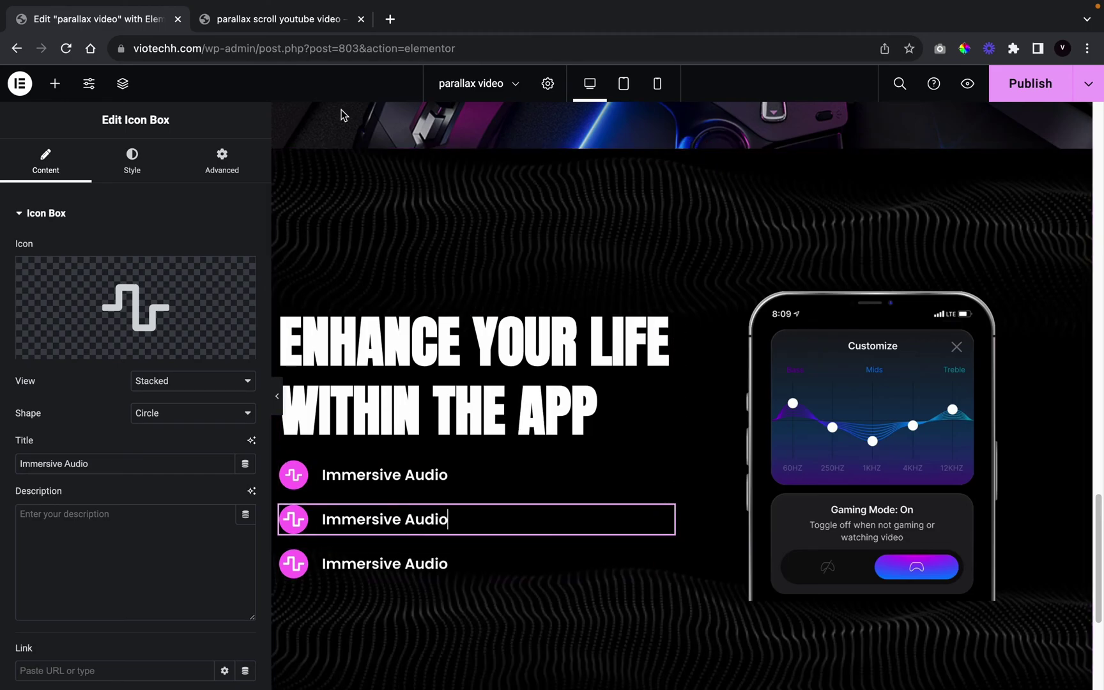
click(294, 19)
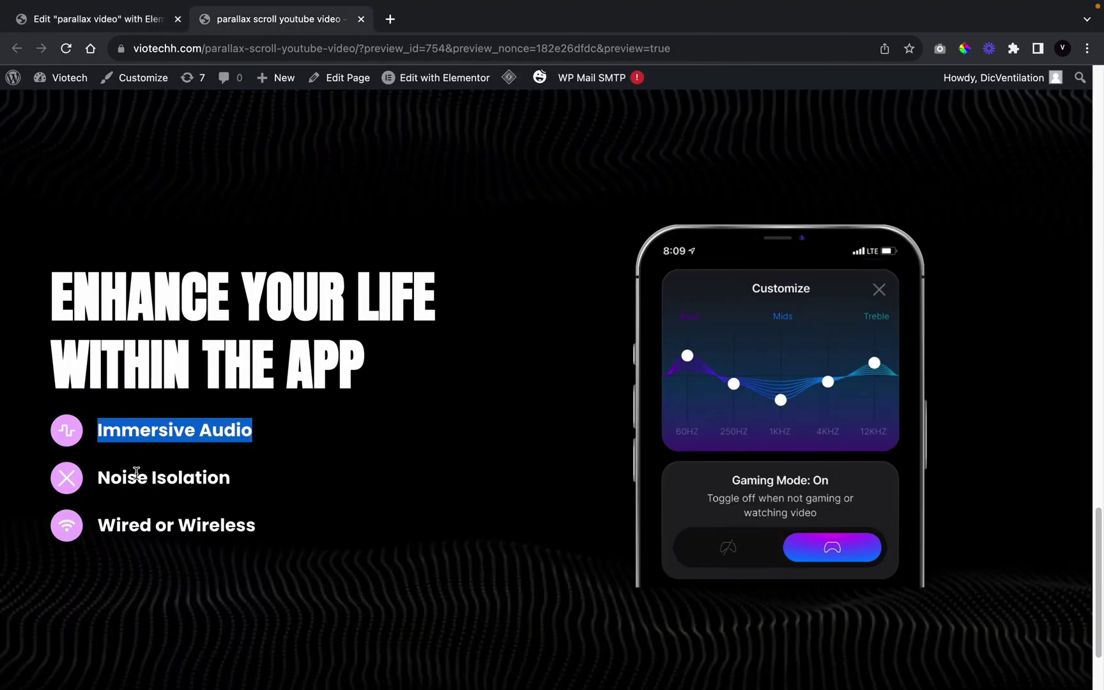
drag(103, 473, 266, 486)
key(super+c)
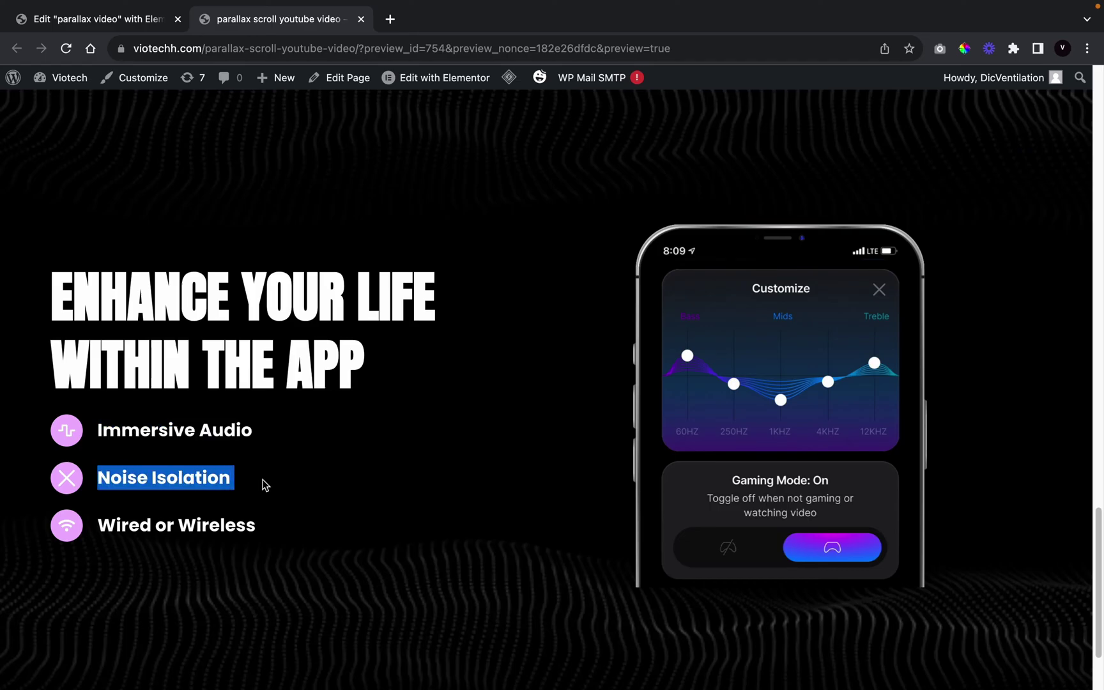
click(137, 25)
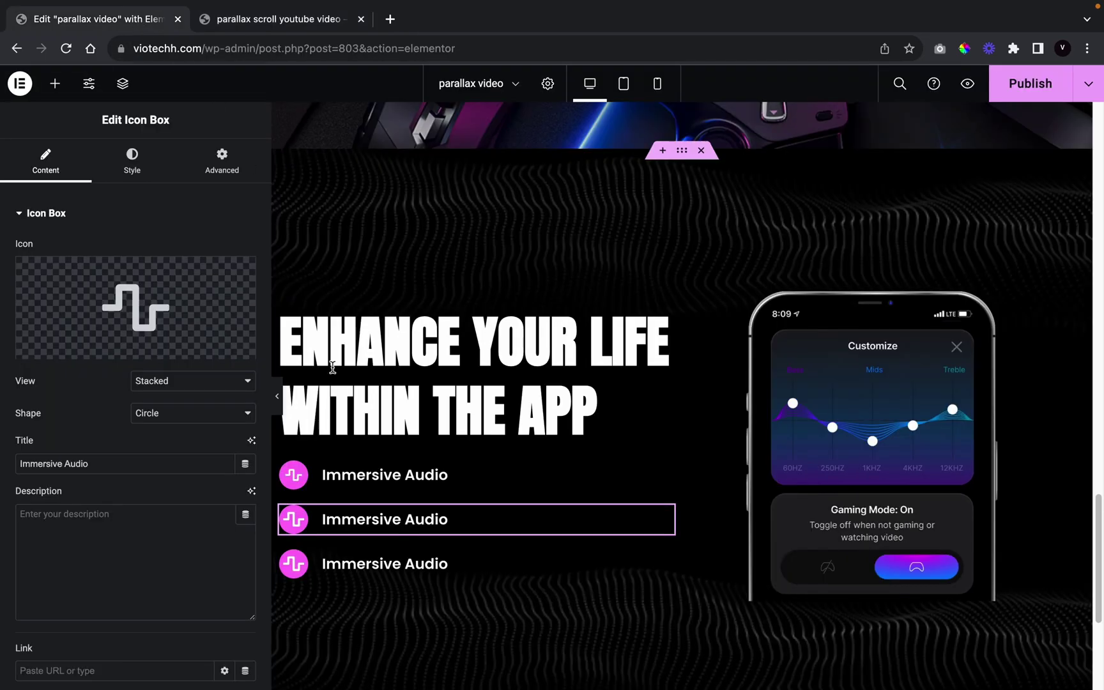
triple_click(166, 462)
right_click(165, 464)
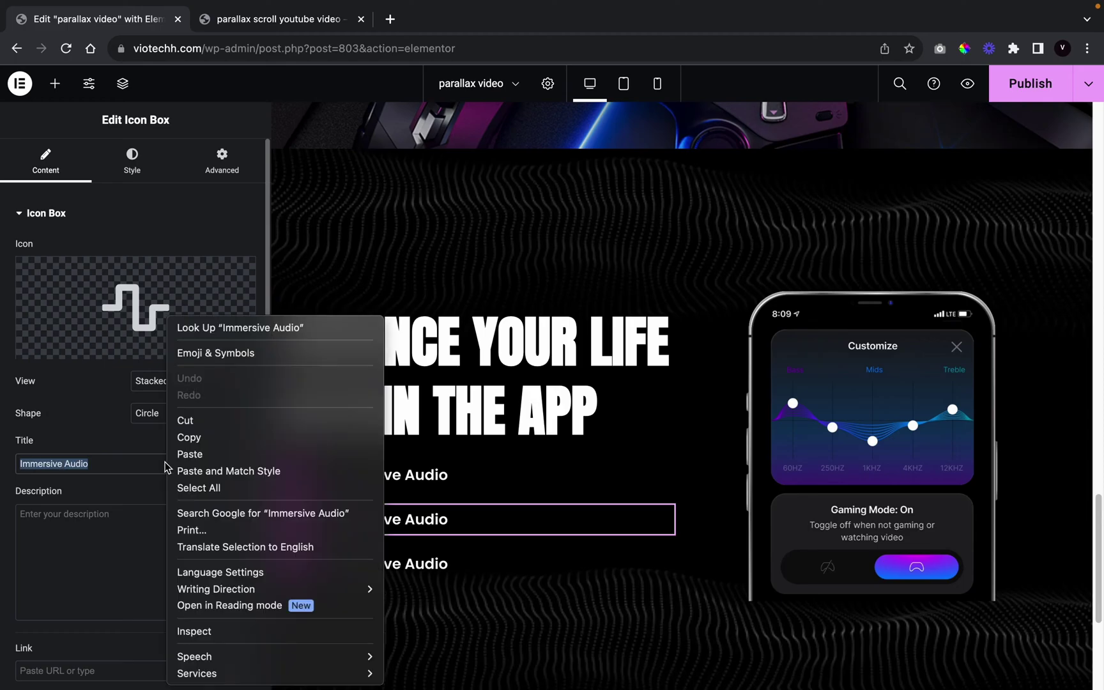
click(205, 471)
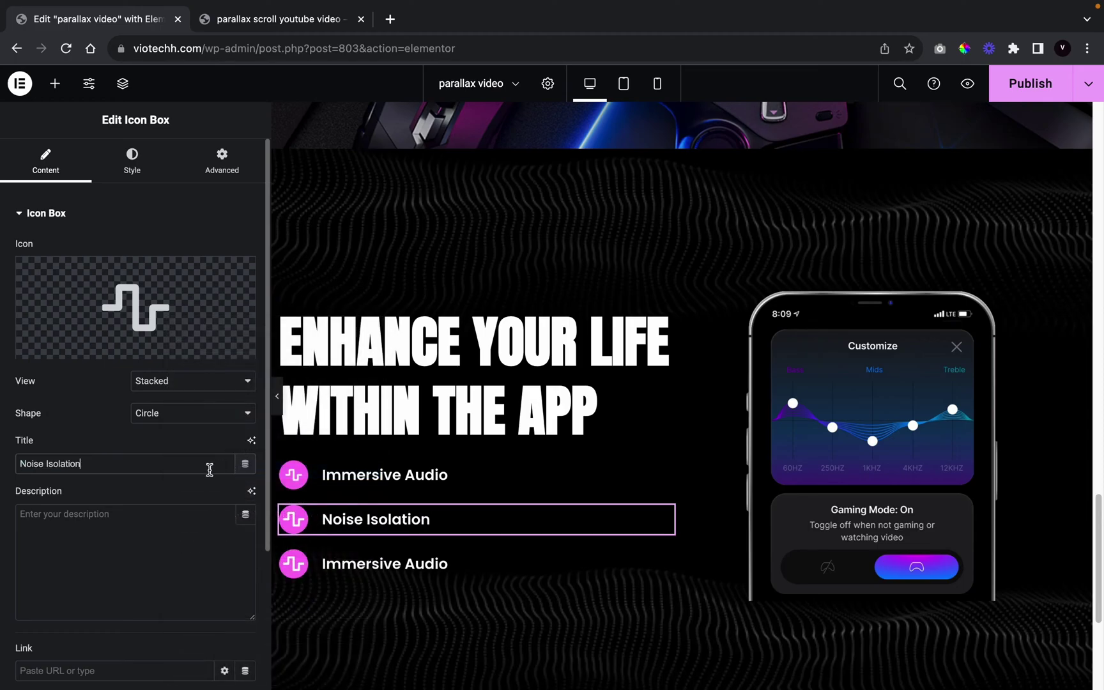
Change the "Noise Isolation" icon box's icon to the Cancel cross from the icon library
click(177, 322)
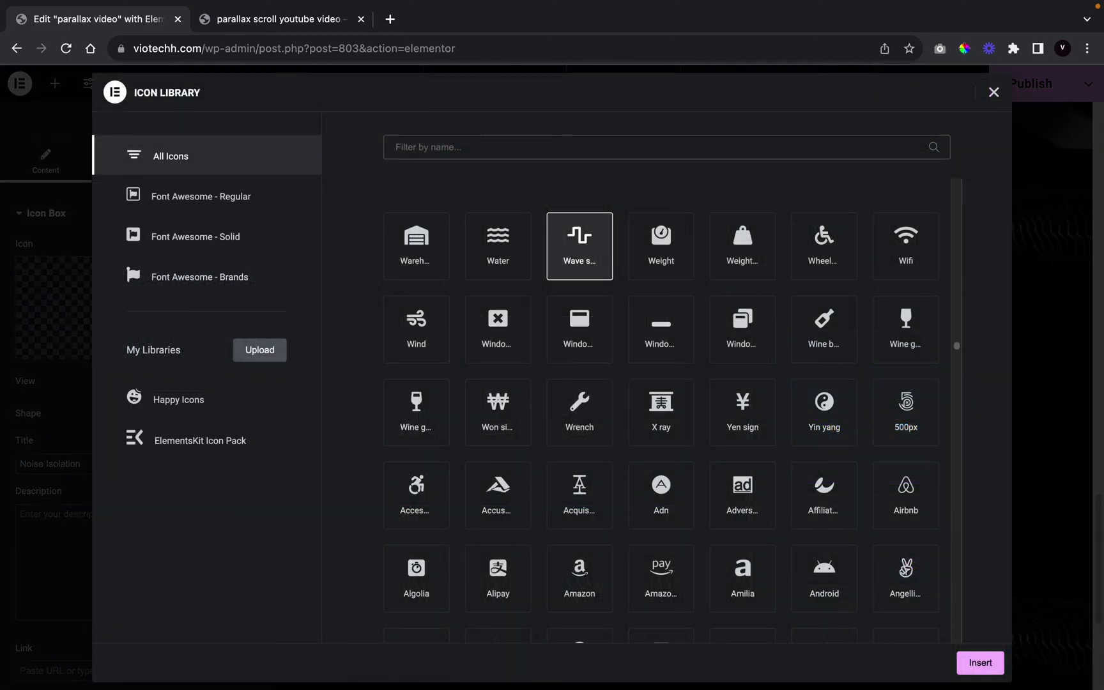
click(479, 140)
text(cance)
click(505, 263)
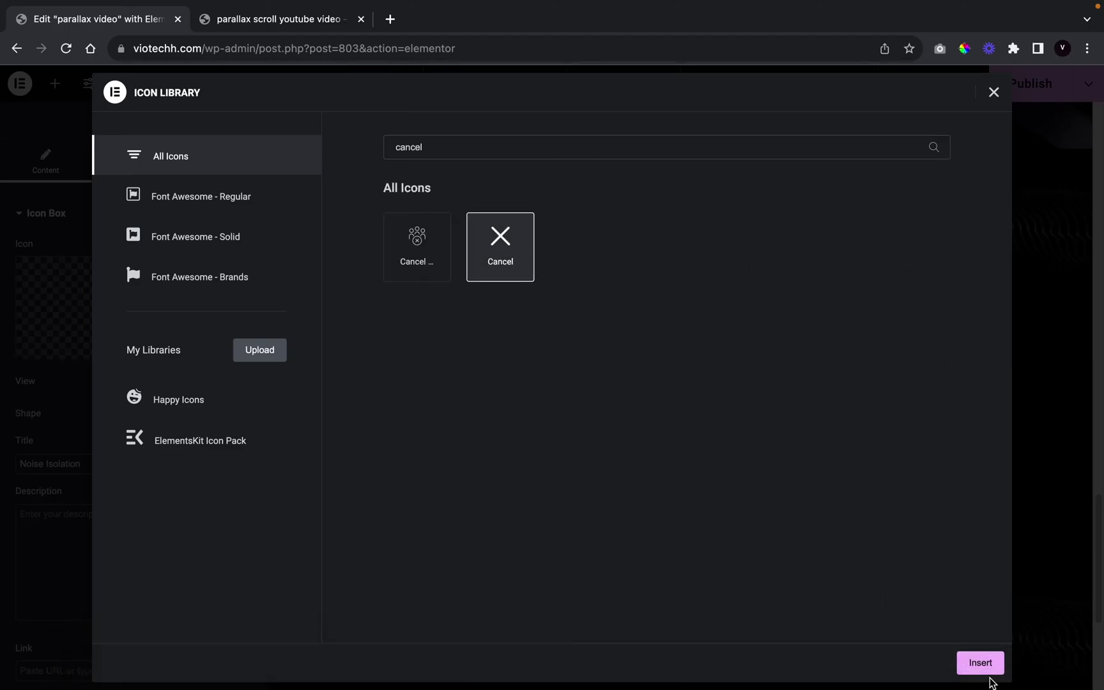
click(980, 664)
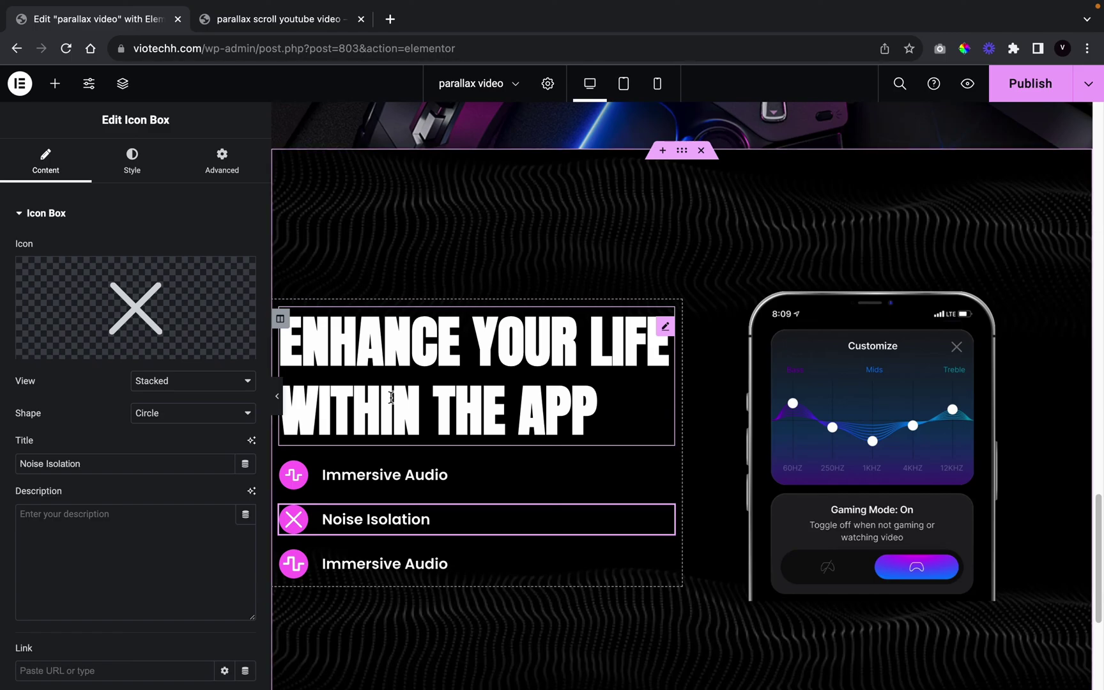
Give the third icon box the Wifi icon and the title "Wired or Wireless" from the reference page
click(376, 566)
click(301, 26)
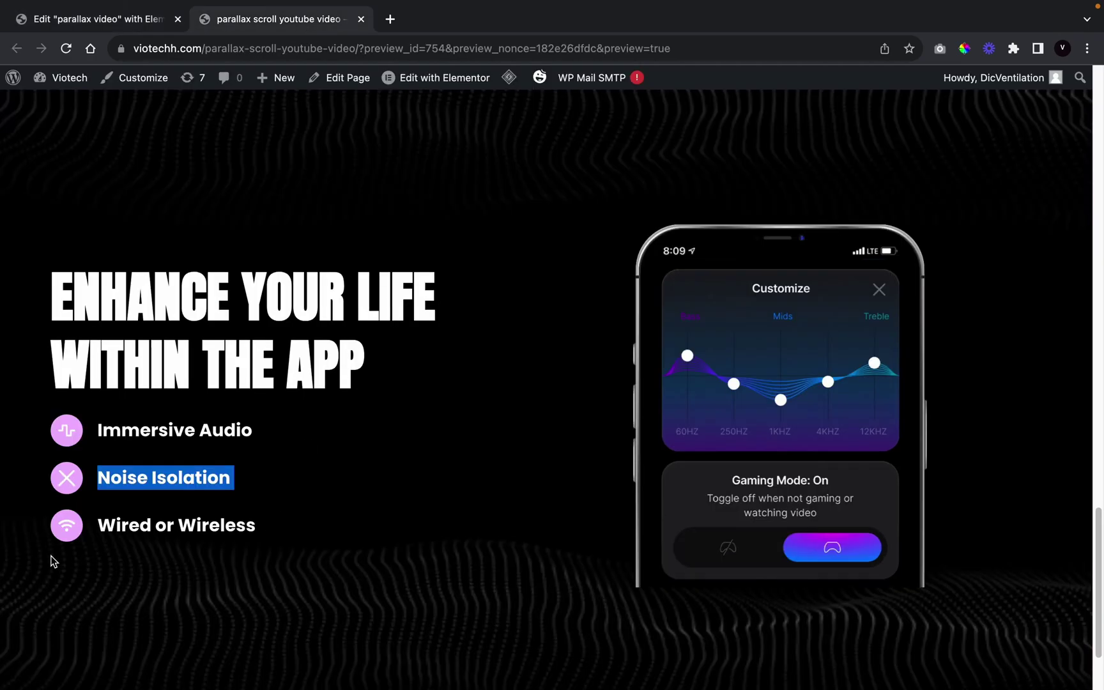
drag(101, 529, 230, 533)
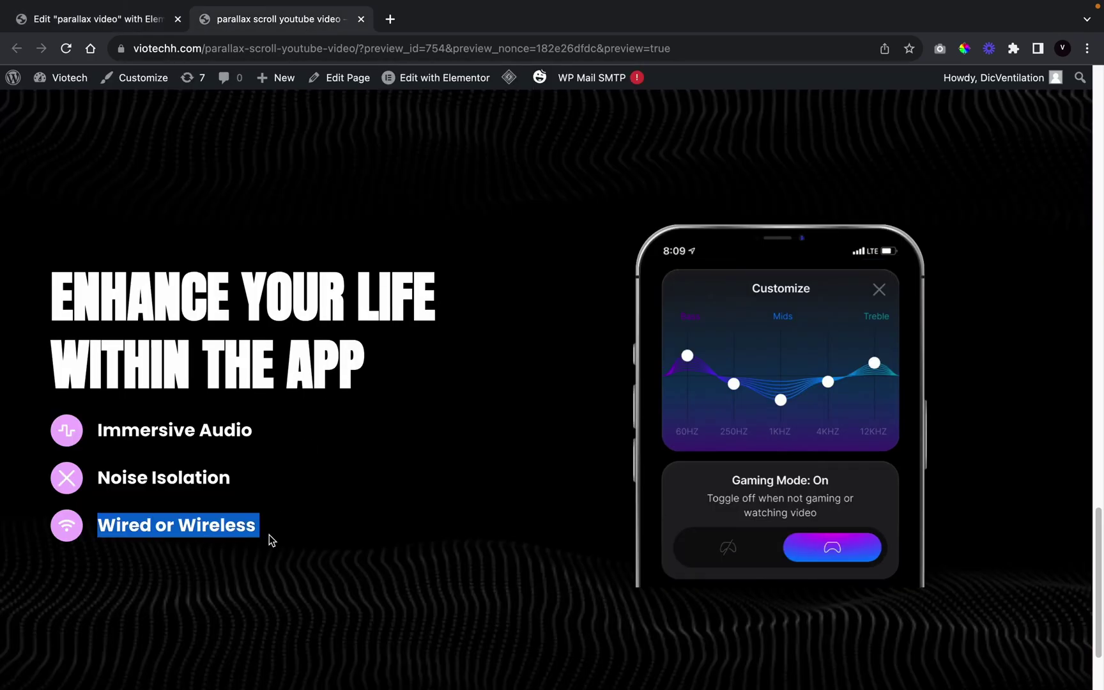
click(120, 20)
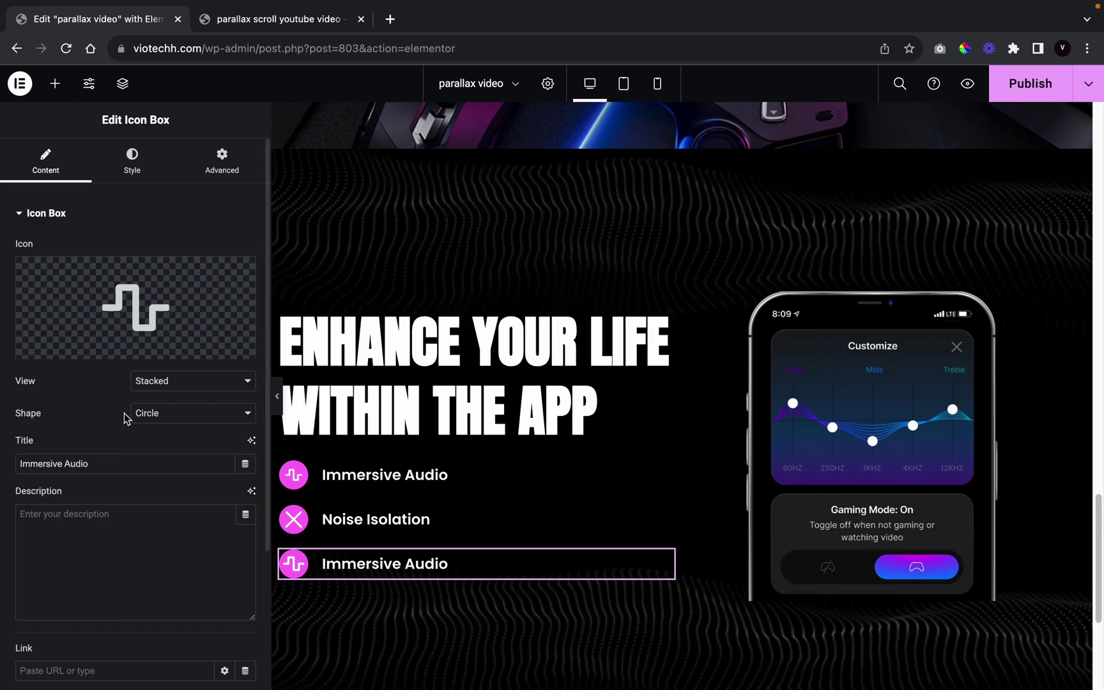
click(120, 297)
click(505, 152)
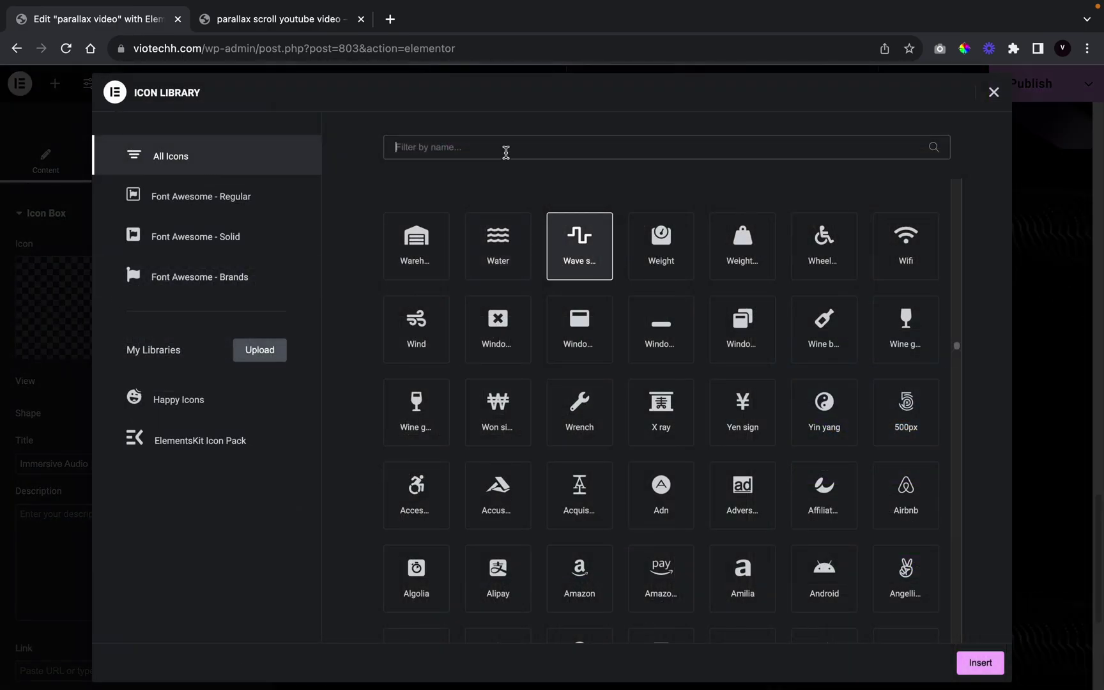
text(wifi)
click(419, 259)
click(980, 662)
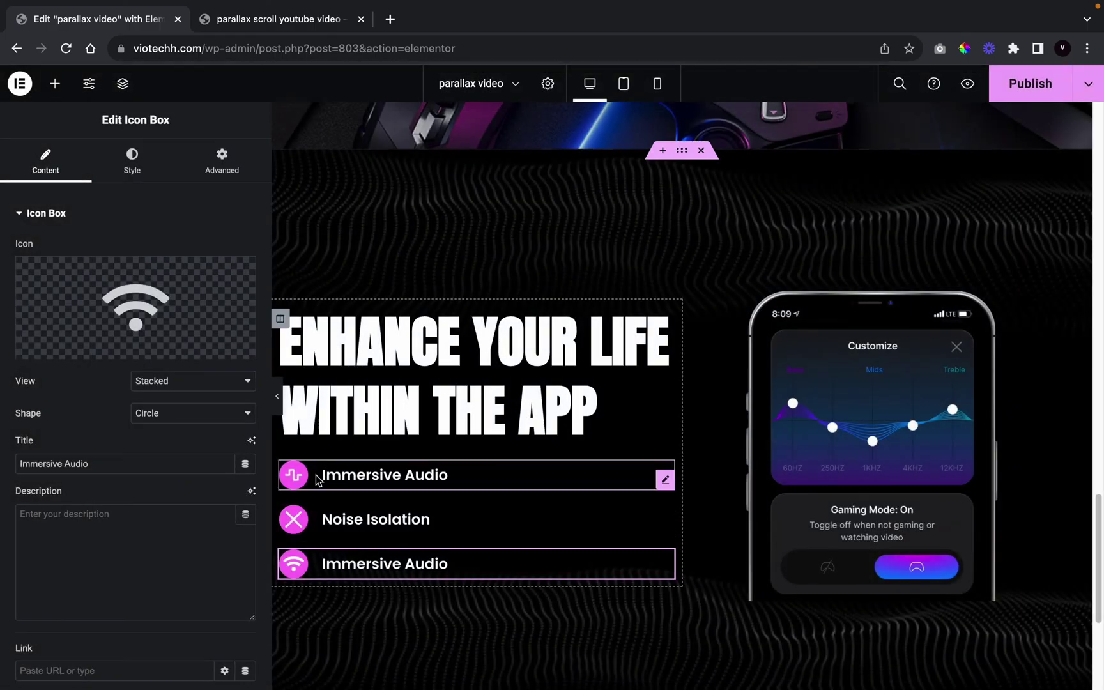
triple_click(226, 470)
text(Wired or Wireless)
Give the "ENHANCE YOUR LIFE WITHIN THE APP" heading a Fade In entrance animation with Slow duration and 100 ms delay
click(594, 434)
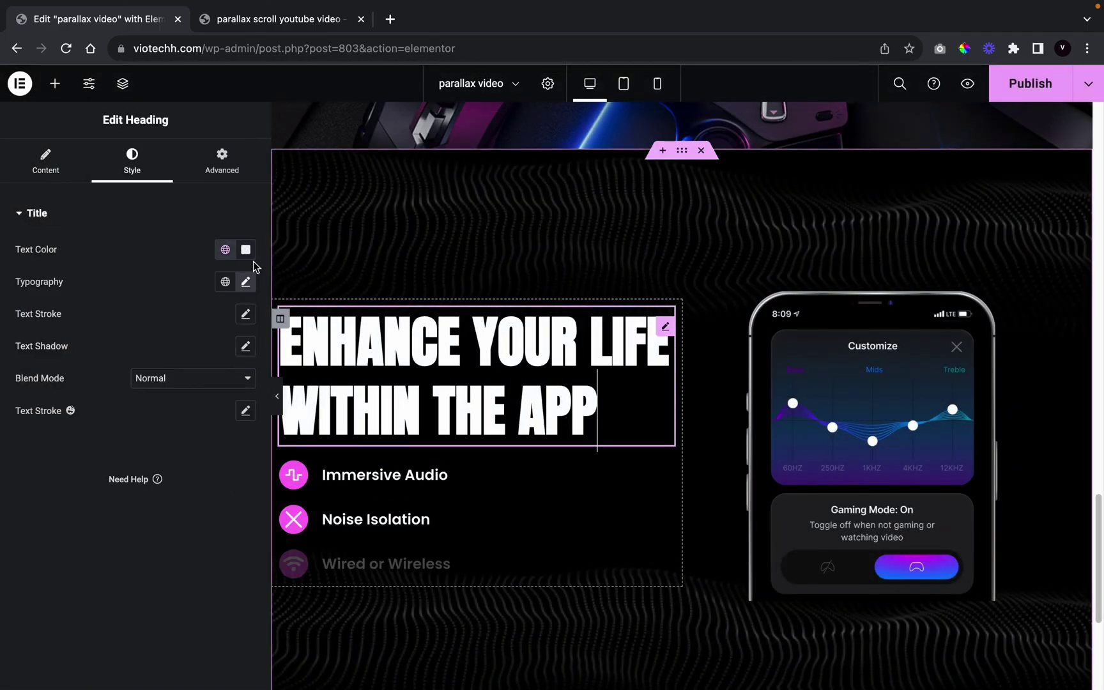
click(222, 160)
scroll(170, 531, down, 5)
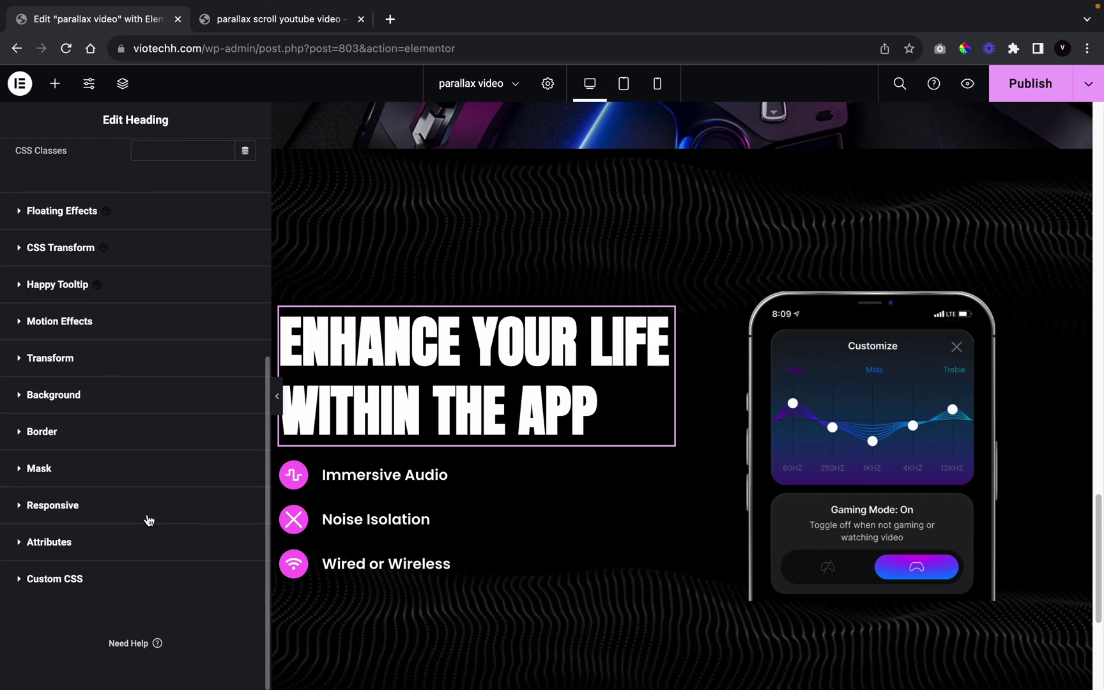
click(78, 329)
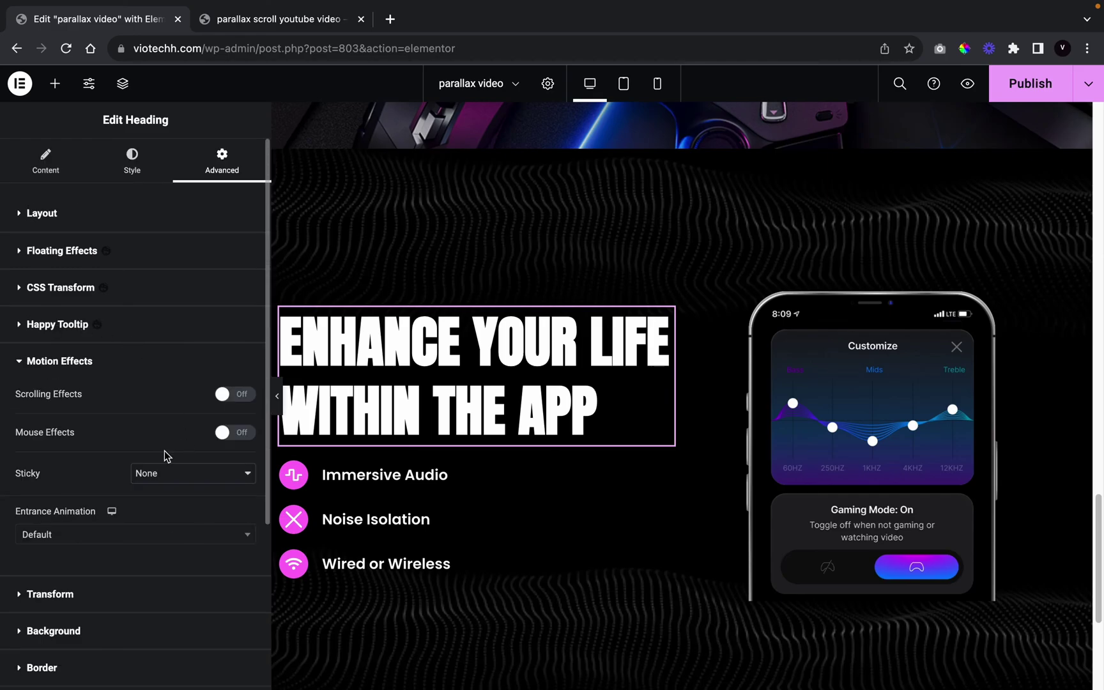
click(217, 542)
click(128, 414)
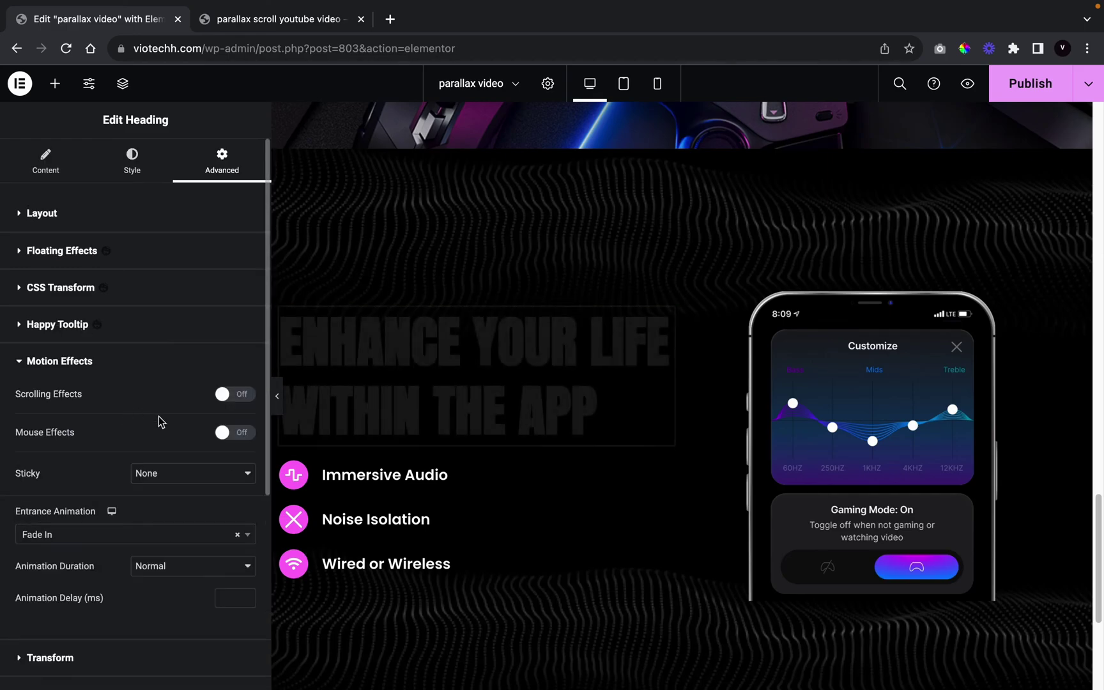
click(239, 566)
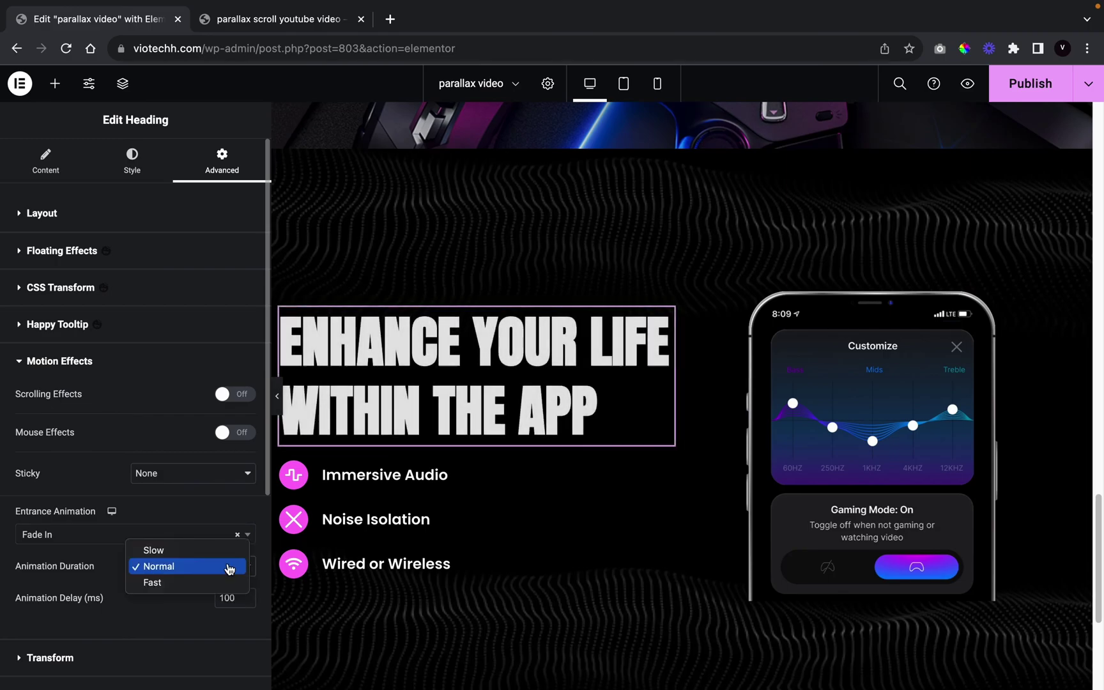
click(241, 550)
Give the phone image a Fade In entrance animation with Slow duration and 100 ms delay
click(887, 382)
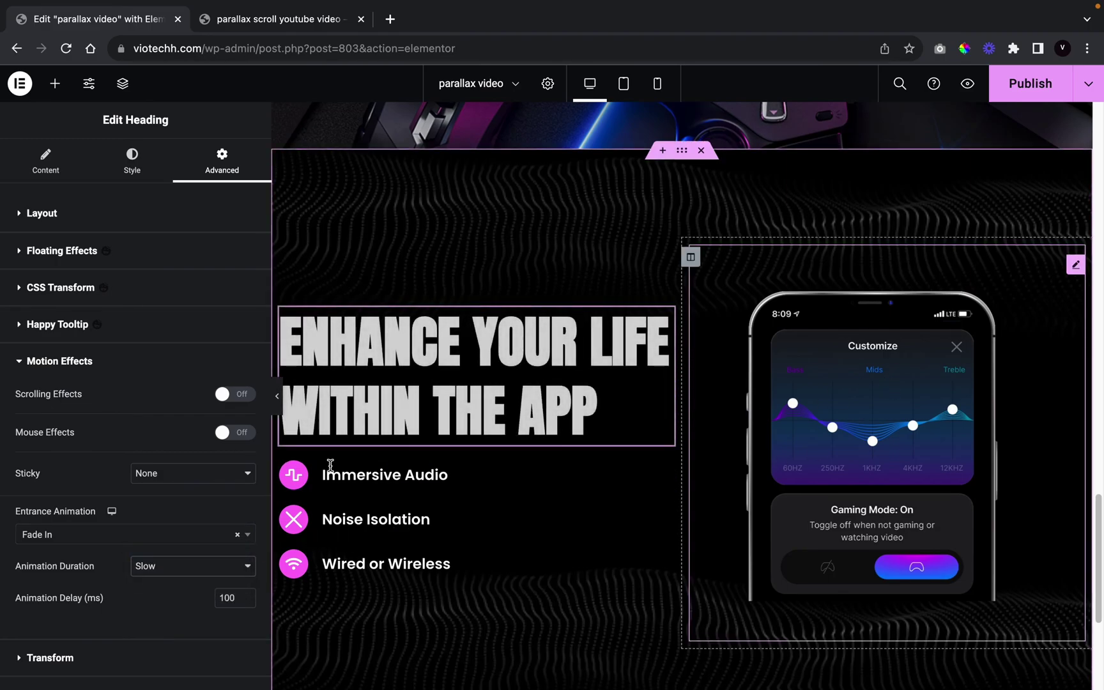
click(214, 160)
scroll(162, 436, down, 3)
click(123, 534)
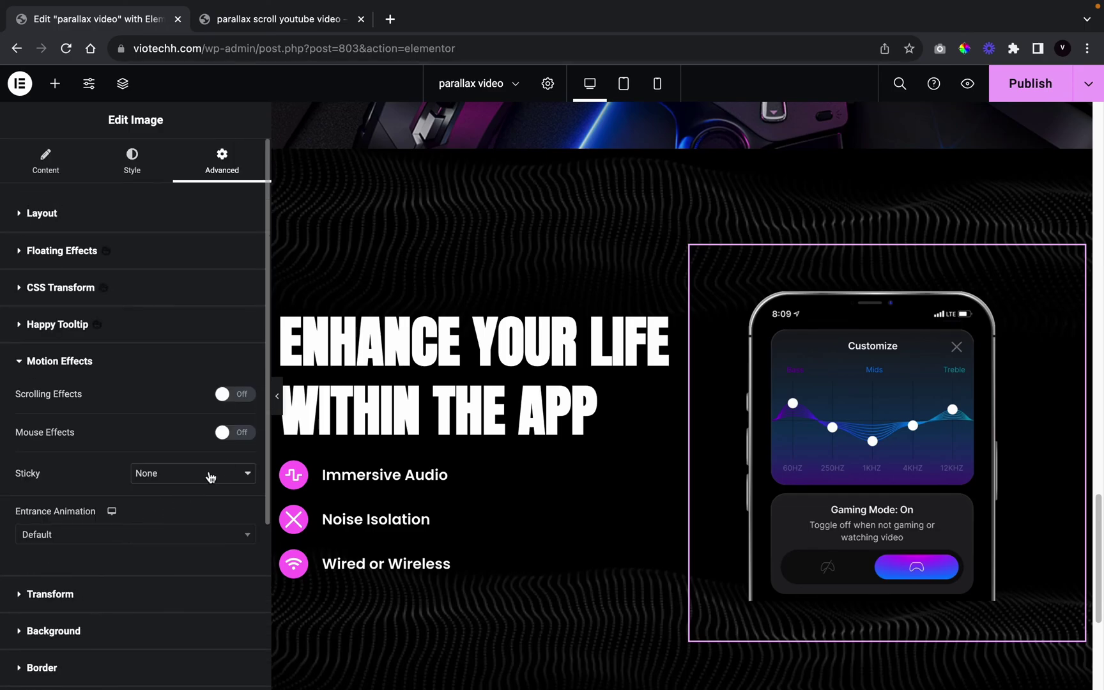
click(164, 541)
click(123, 420)
click(232, 566)
click(156, 551)
click(246, 594)
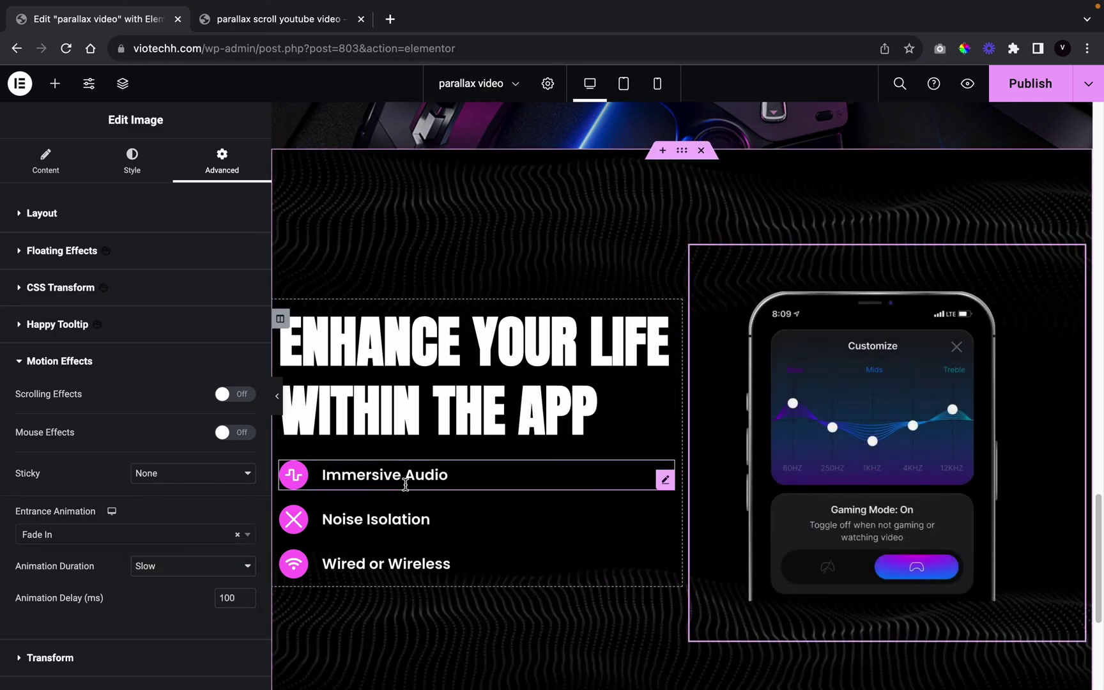
Give the "Immersive Audio" icon box a Fade In entrance animation with Slow duration and 100 ms delay
click(406, 478)
click(222, 161)
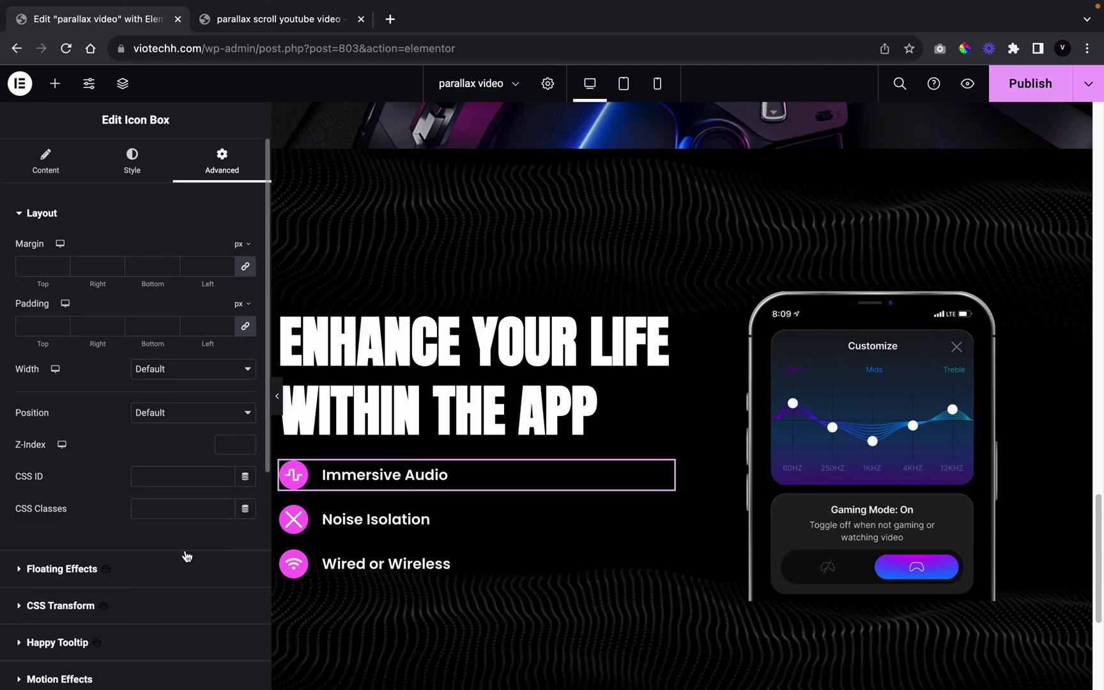
scroll(147, 569, down, 5)
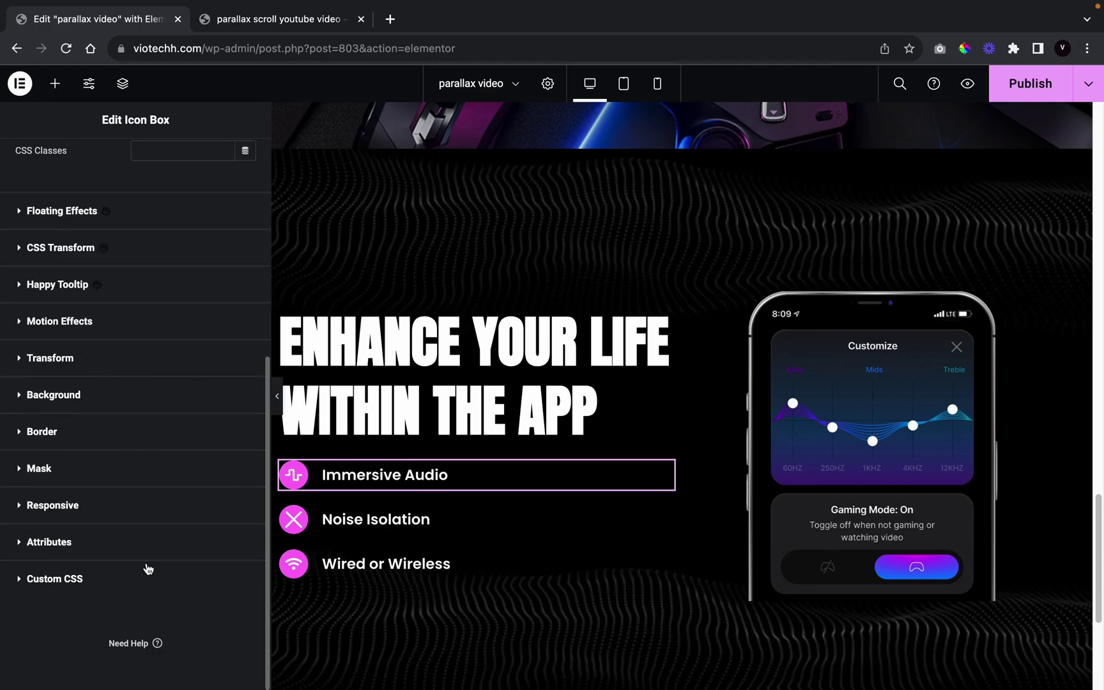
click(116, 318)
click(152, 533)
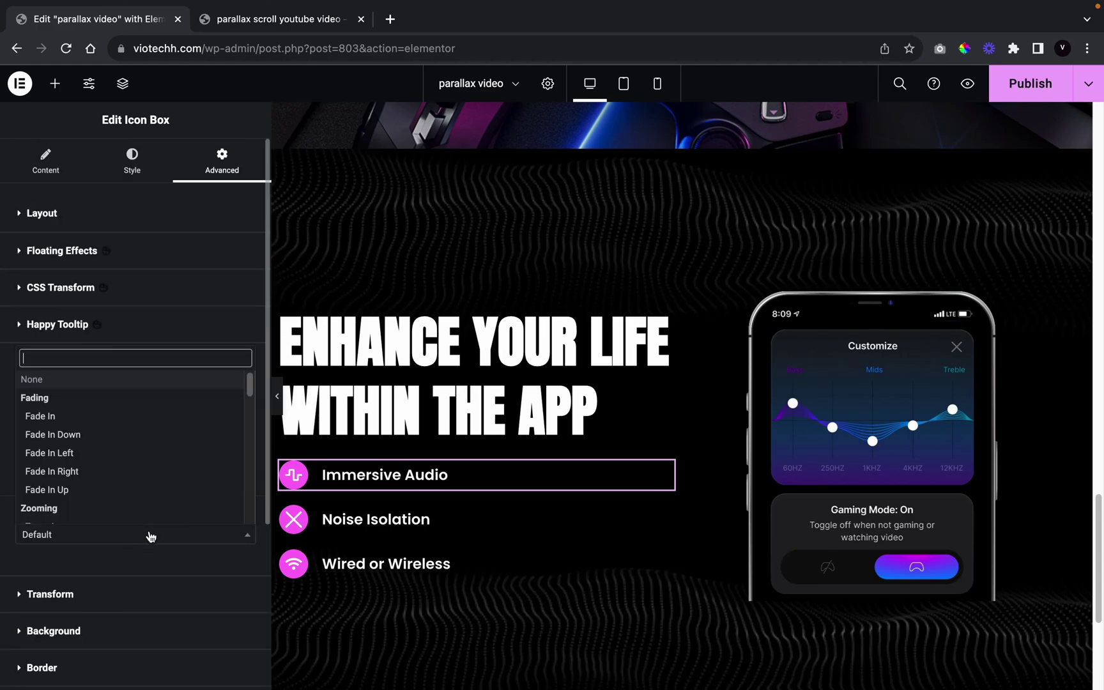
click(105, 417)
click(239, 575)
click(229, 546)
click(246, 597)
text(100)
Copy the "Immersive Audio" icon box's style onto the "Noise Isolation" and "Wired or Wireless" icon boxes
right_click(386, 475)
click(440, 469)
right_click(415, 522)
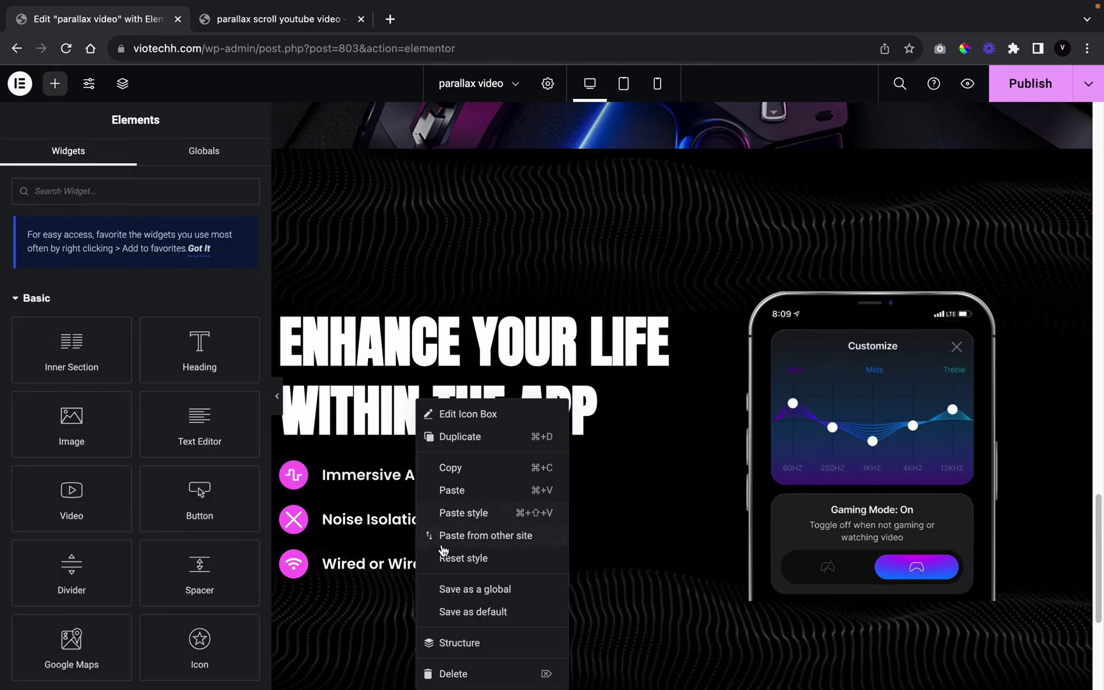
click(455, 515)
click(423, 570)
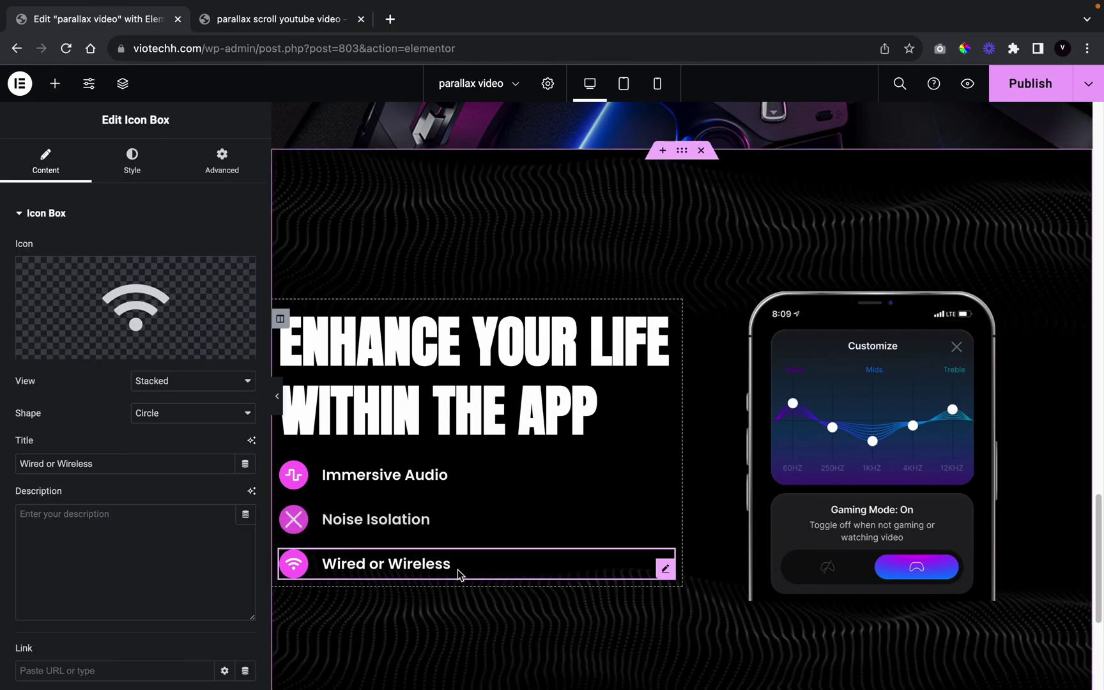
right_click(458, 565)
click(504, 513)
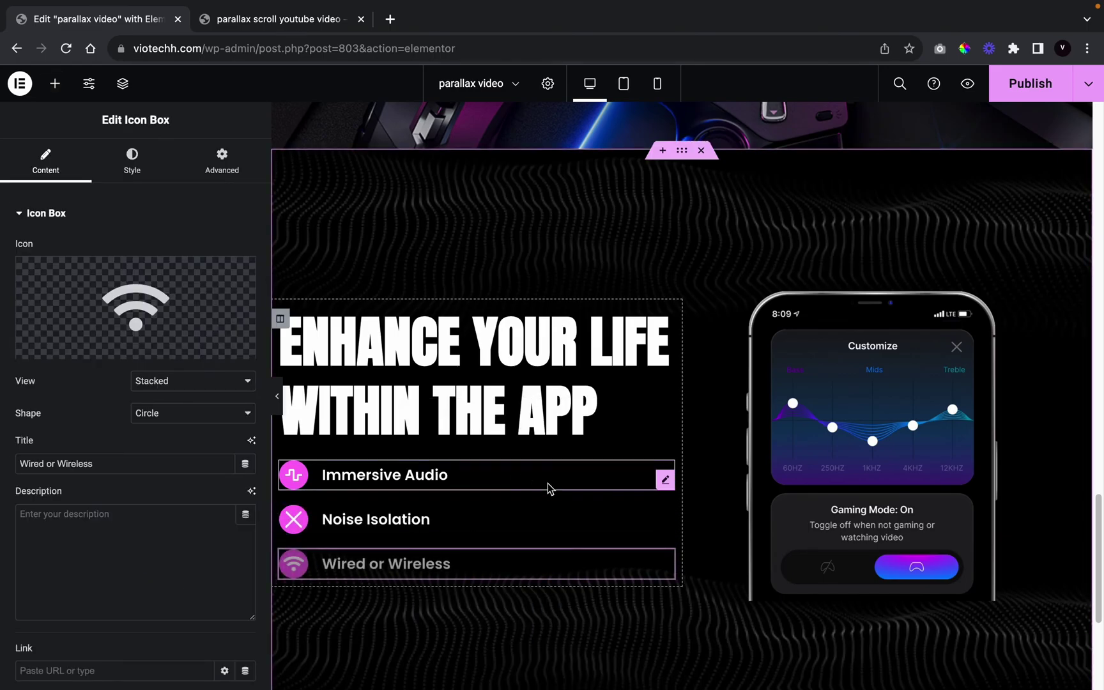
Preview the whole page at full width from the hero section down, and publish it
scroll(567, 520, up, 3)
scroll(567, 521, up, 10)
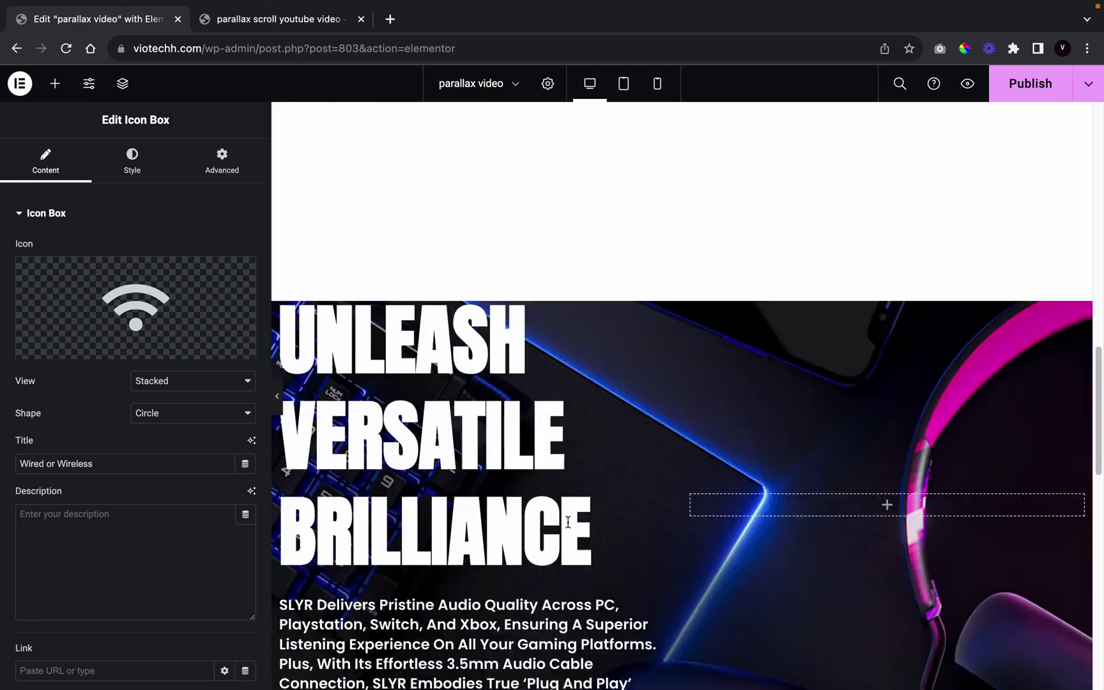
click(278, 396)
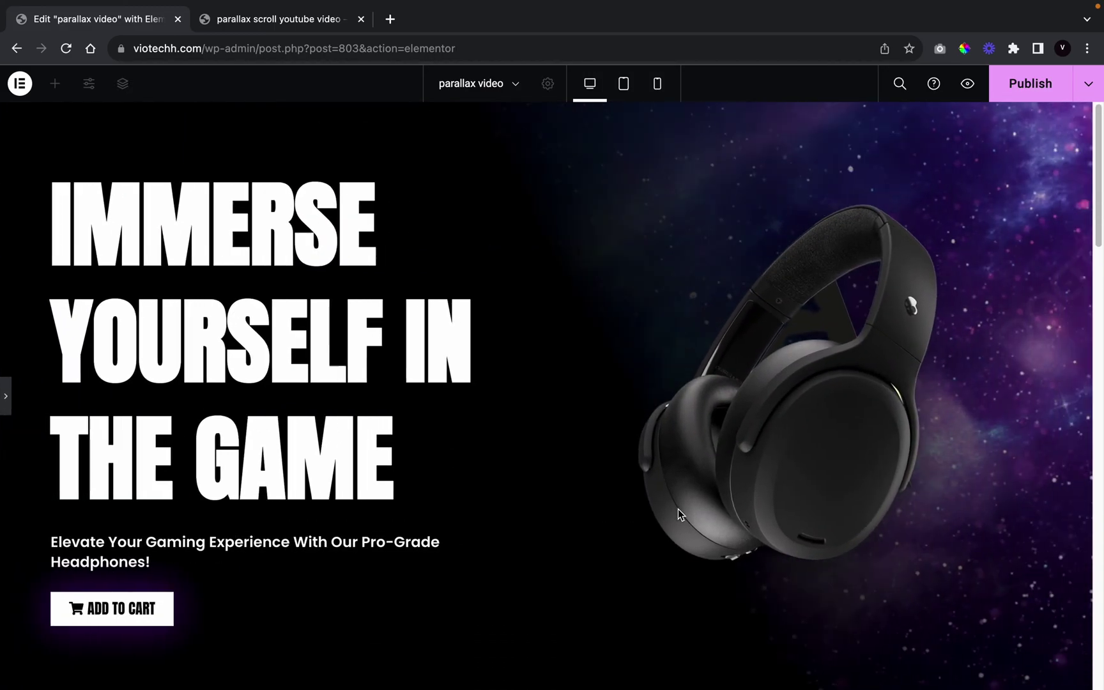
scroll(678, 509, down, 10)
scroll(678, 509, up, 10)
scroll(540, 580, down, 2)
click(1025, 83)
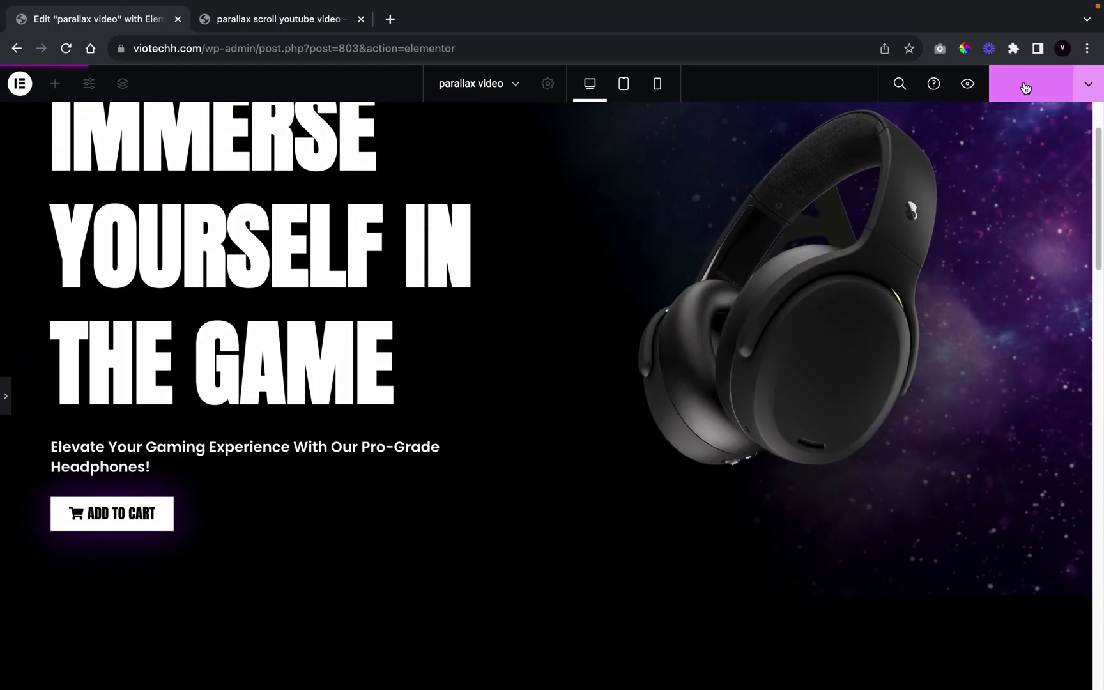
scroll(670, 315, up, 2)
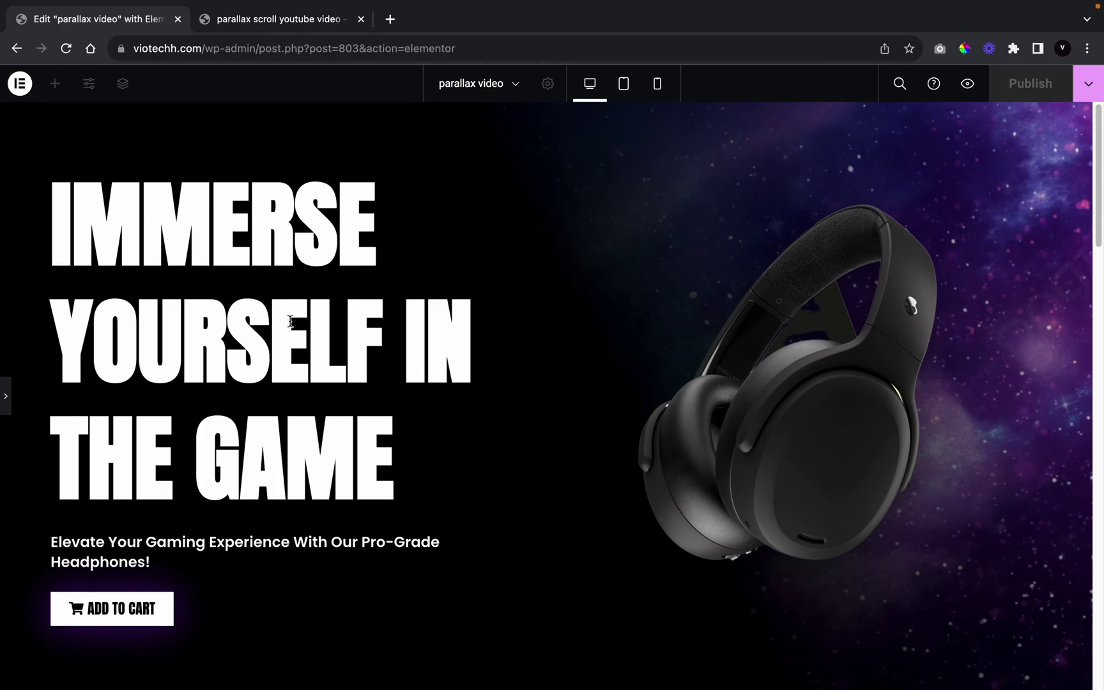
Make the "Immerse Yourself in the Game" hero section sticky to the top through its motion effects
click(3, 401)
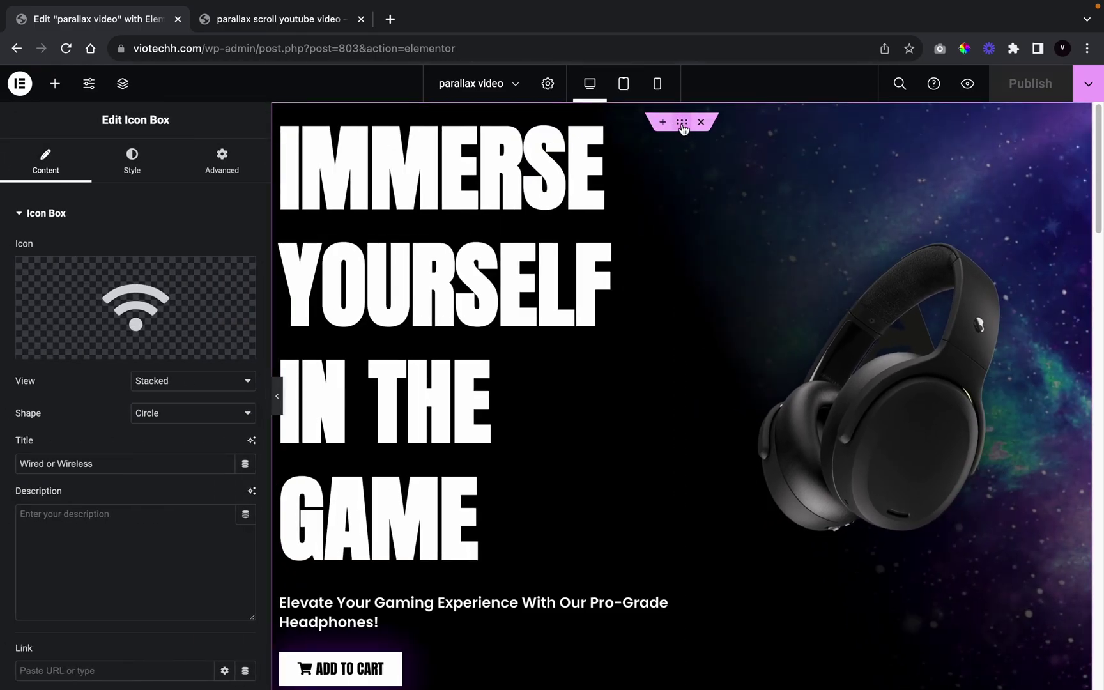
click(682, 122)
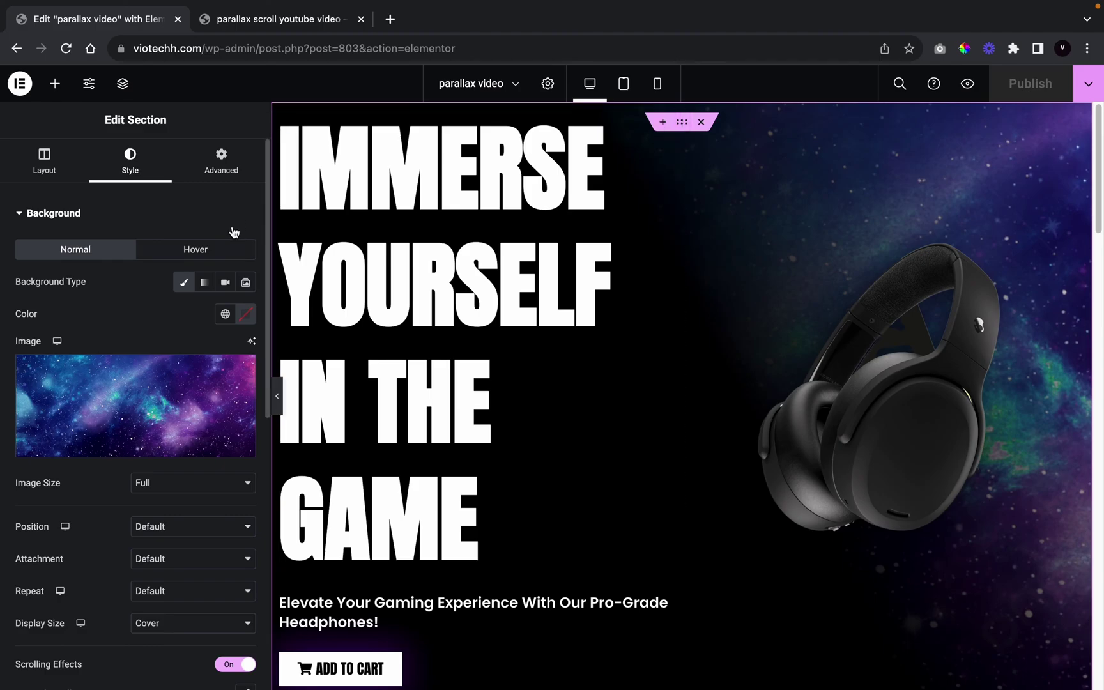
click(223, 170)
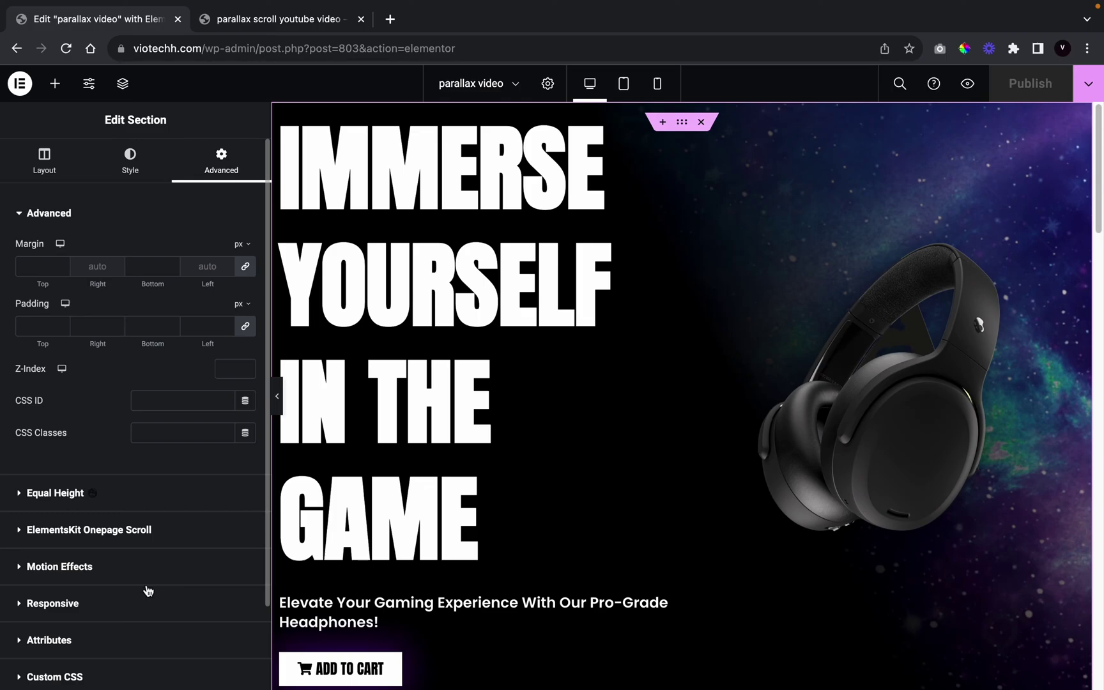
scroll(91, 590, down, 3)
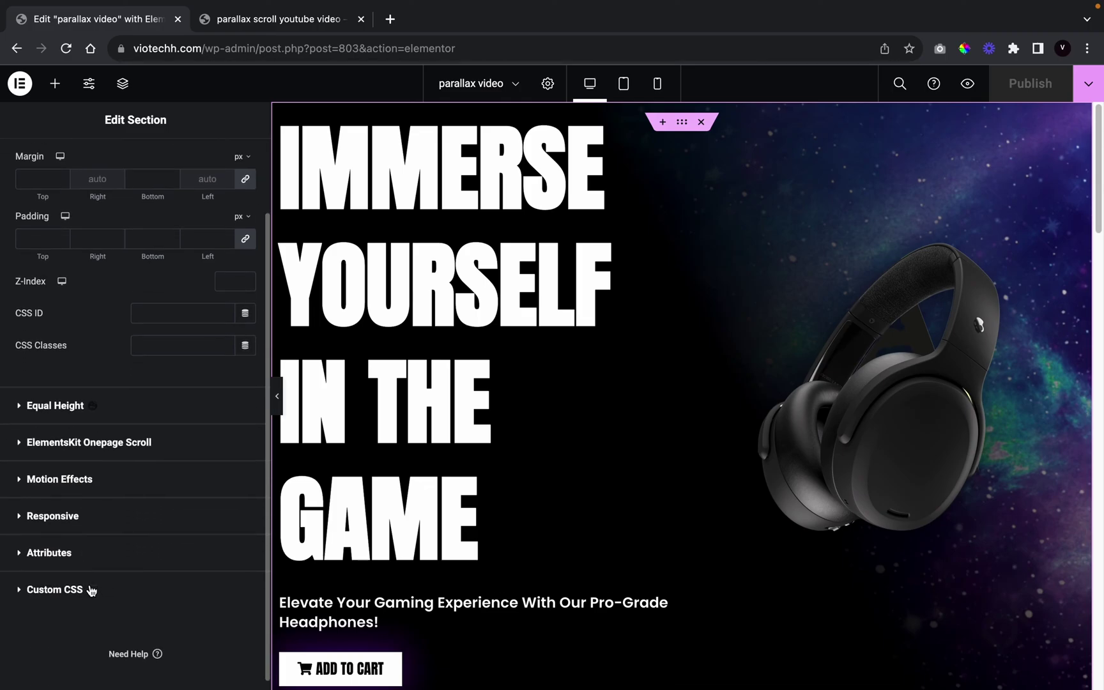
click(89, 490)
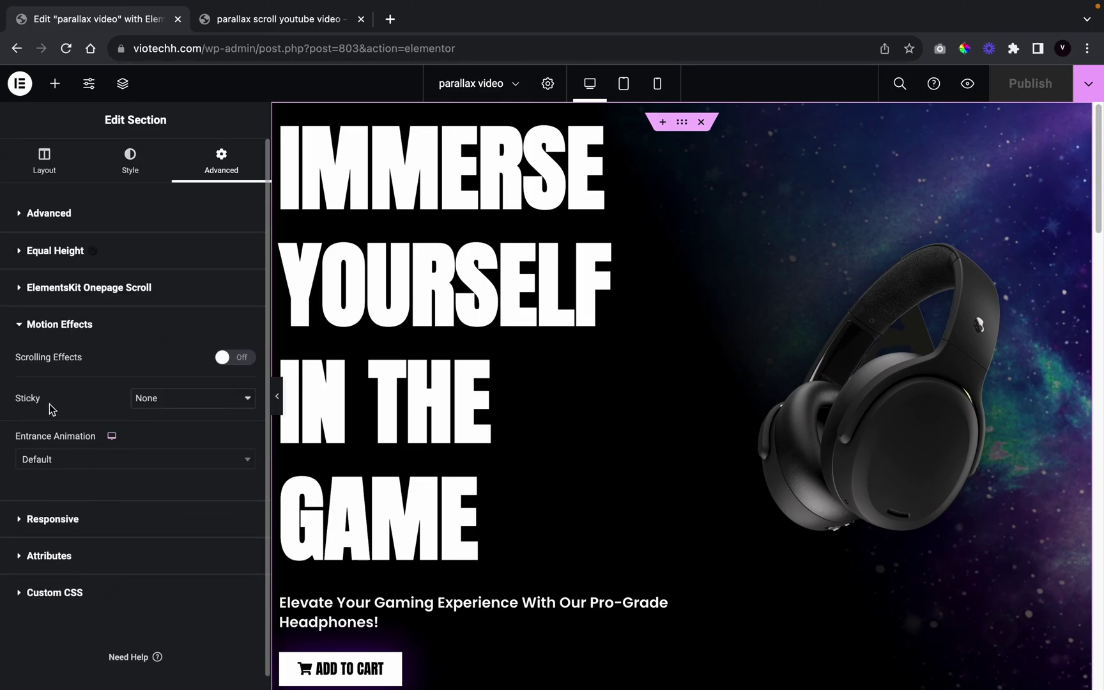
click(164, 404)
click(158, 416)
scroll(552, 630, down, 15)
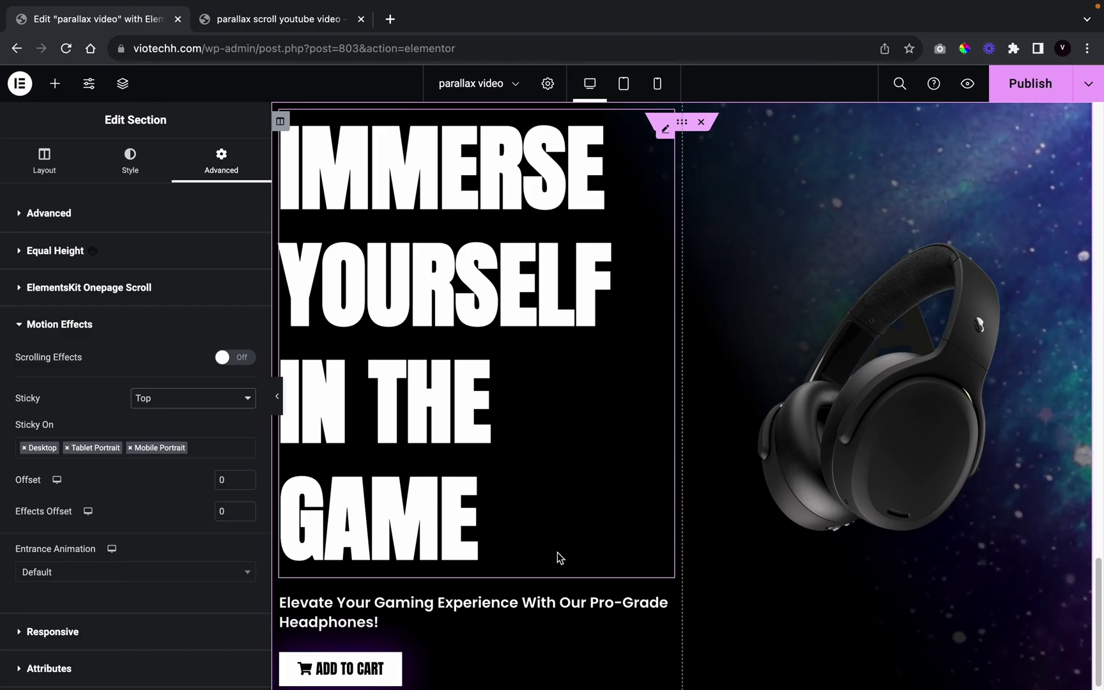
scroll(557, 552, up, 10)
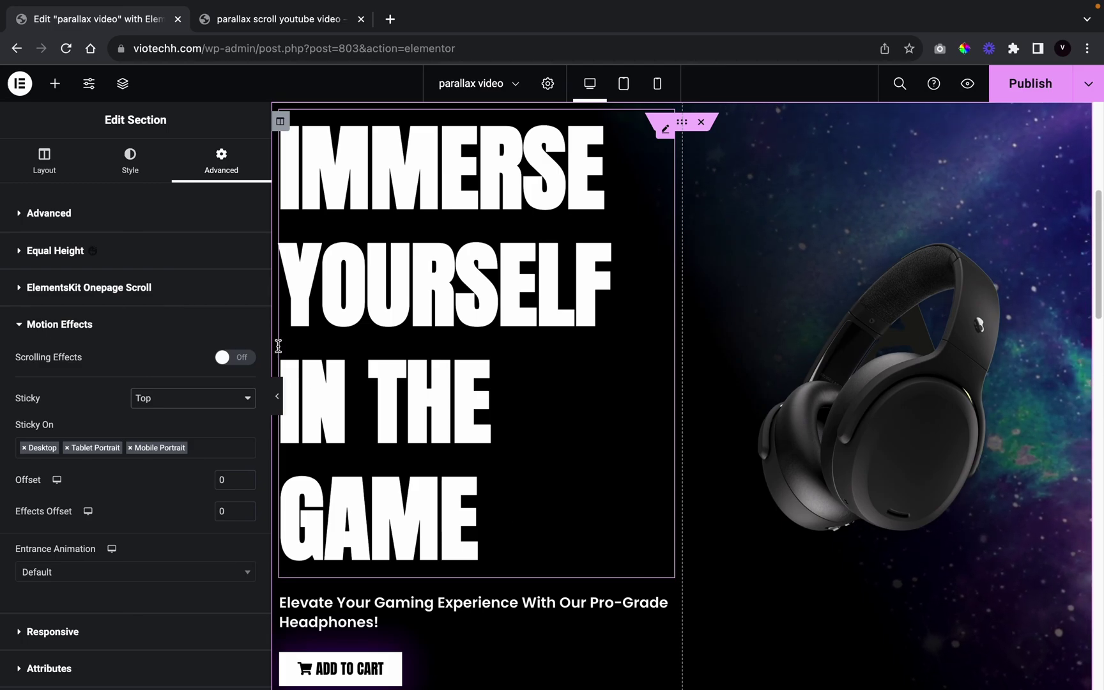
Set the hero section's Z-Index to 0
click(172, 222)
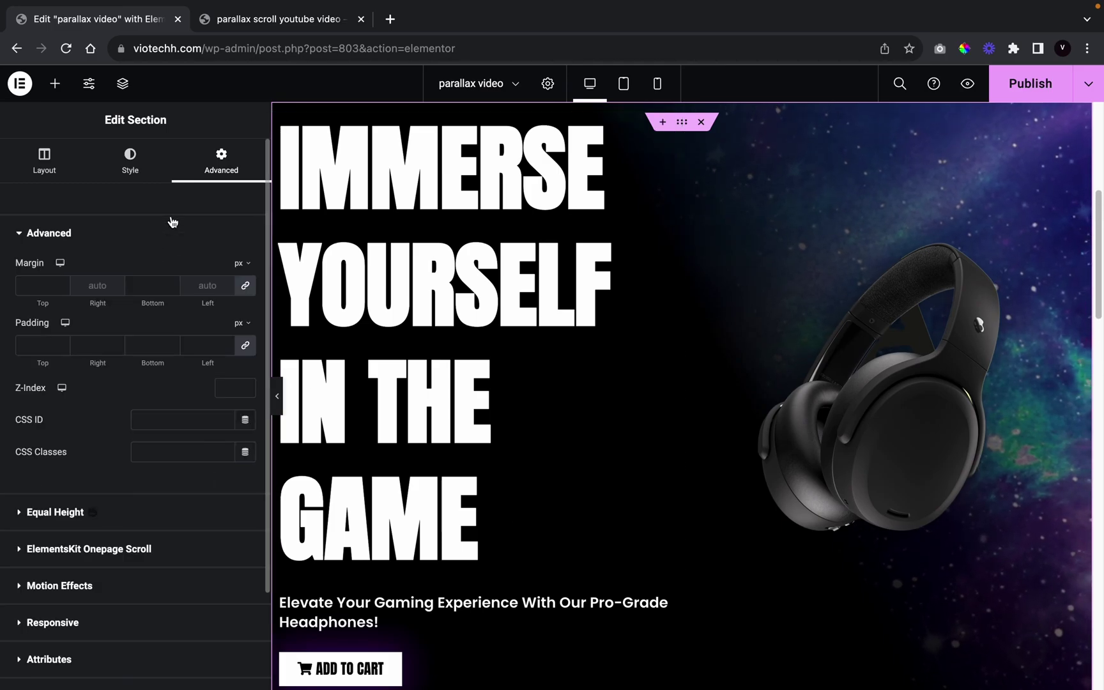
click(227, 383)
text(0)
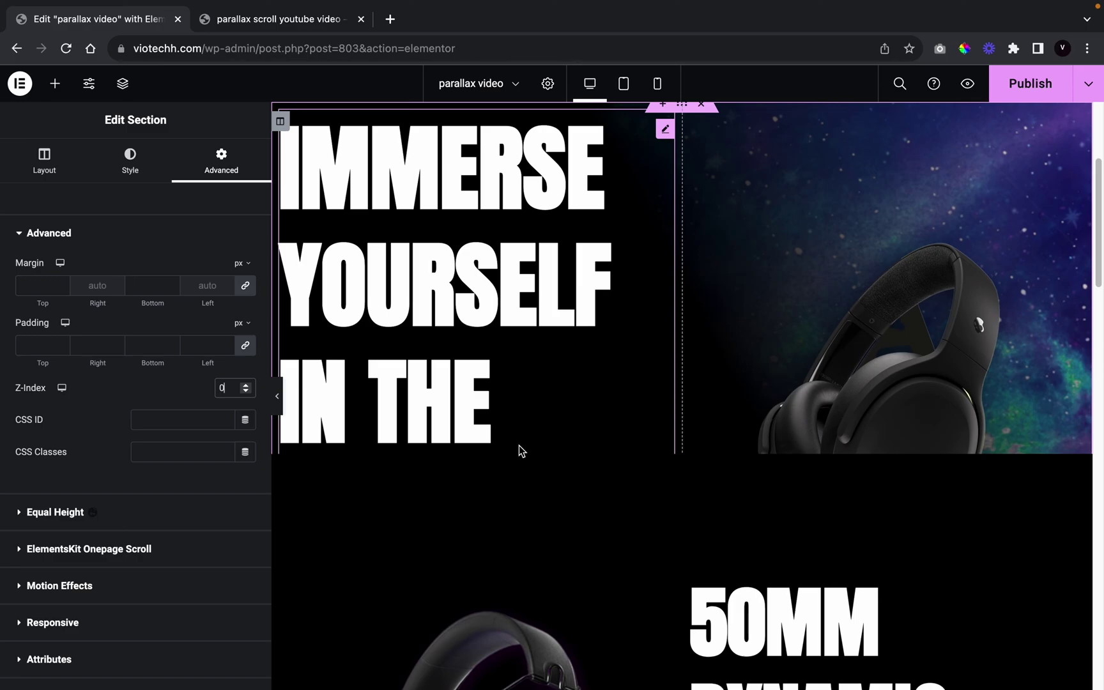
Make the "50mm Dynamic Driver" section sticky to the top through its motion effects
click(681, 458)
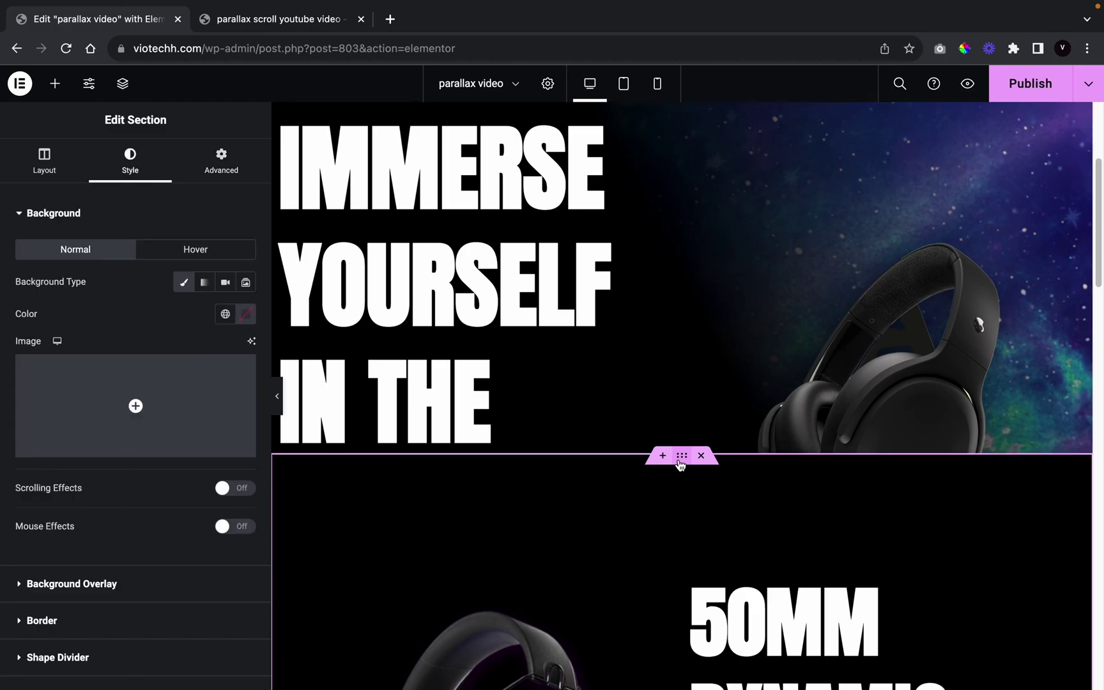
click(221, 159)
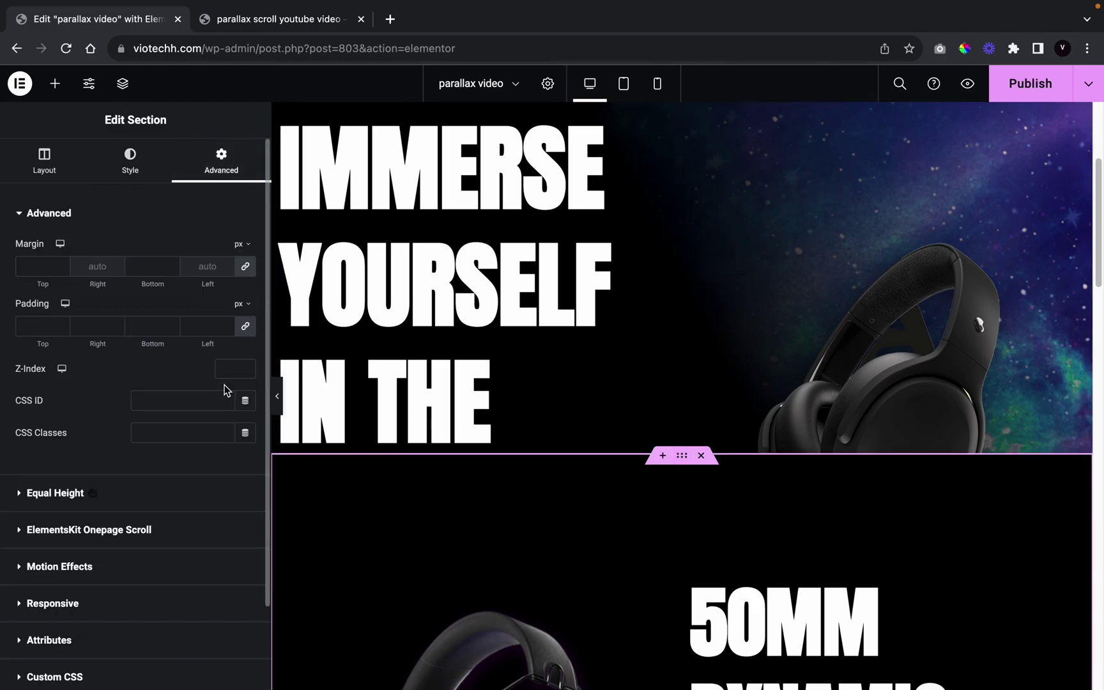
scroll(192, 447, down, 2)
click(92, 518)
click(222, 405)
click(156, 413)
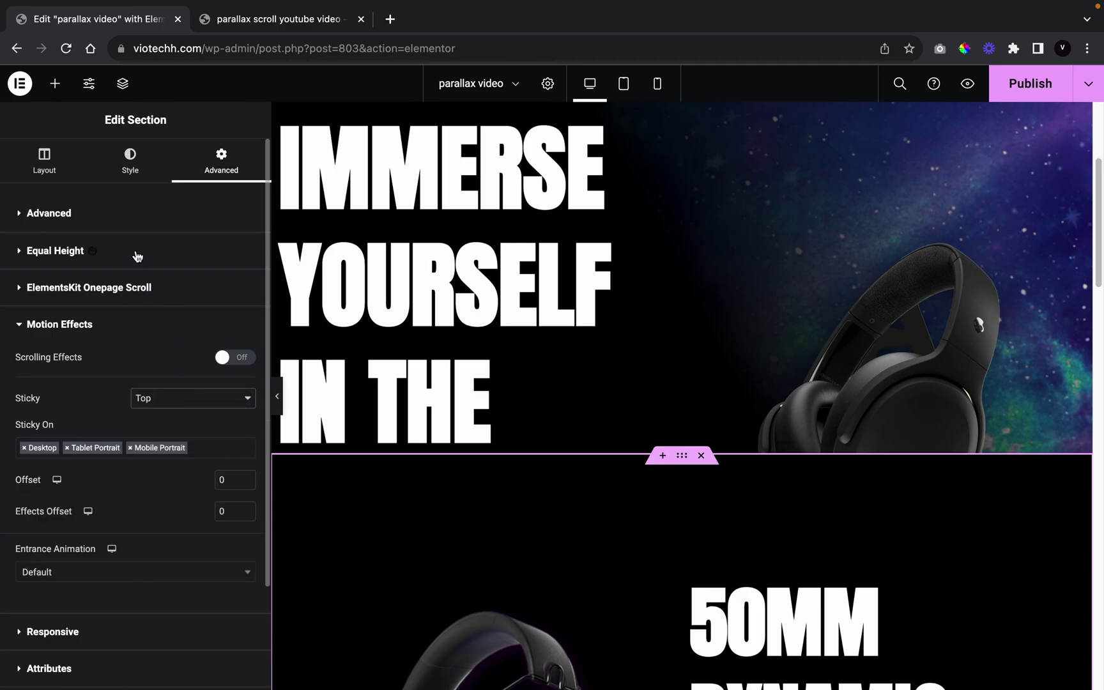
Set the "50mm Dynamic Driver" section's Z-Index to 1 and check how it overlaps the hero section
click(113, 228)
click(230, 387)
text(1)
scroll(596, 554, down, 5)
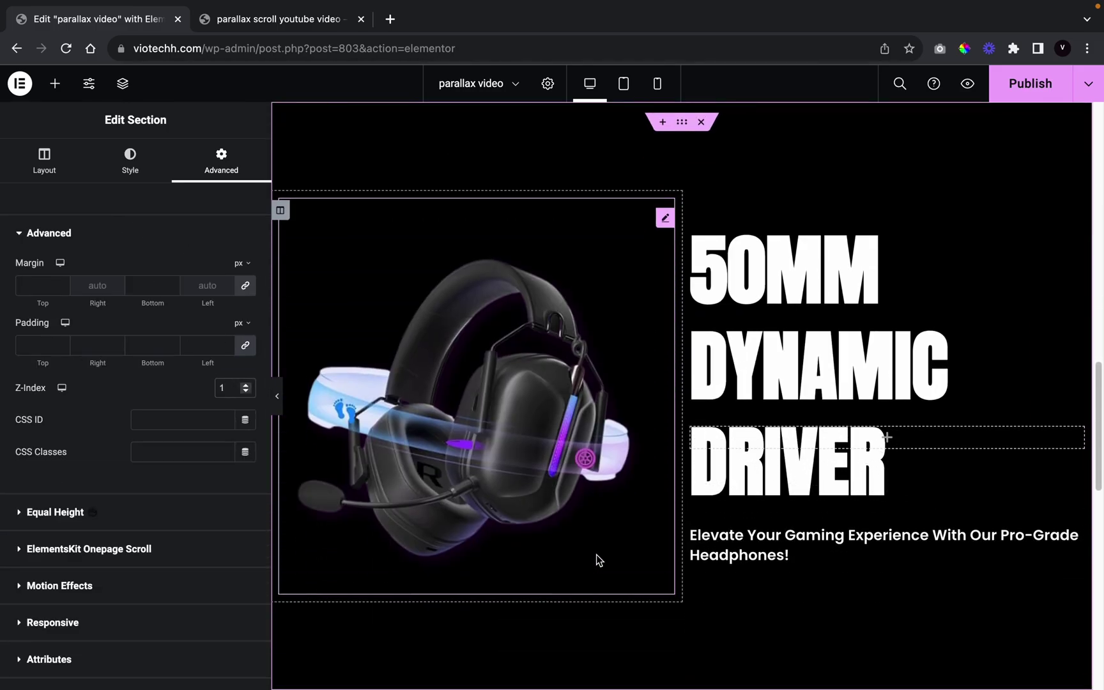
scroll(636, 286, up, 5)
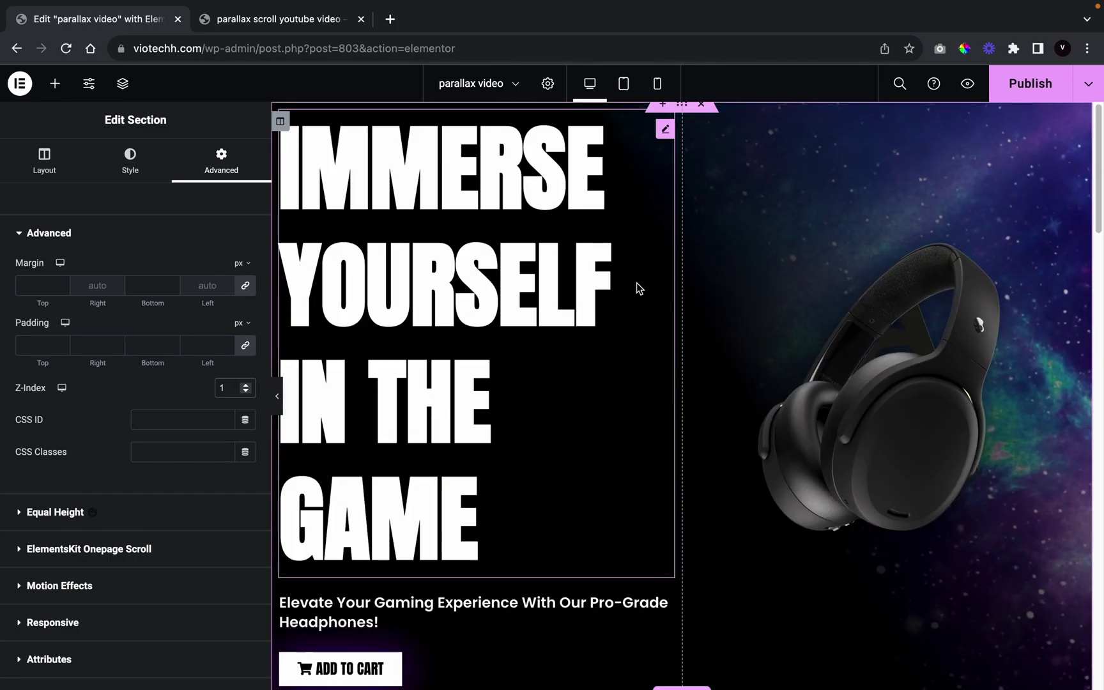
scroll(636, 285, down, 5)
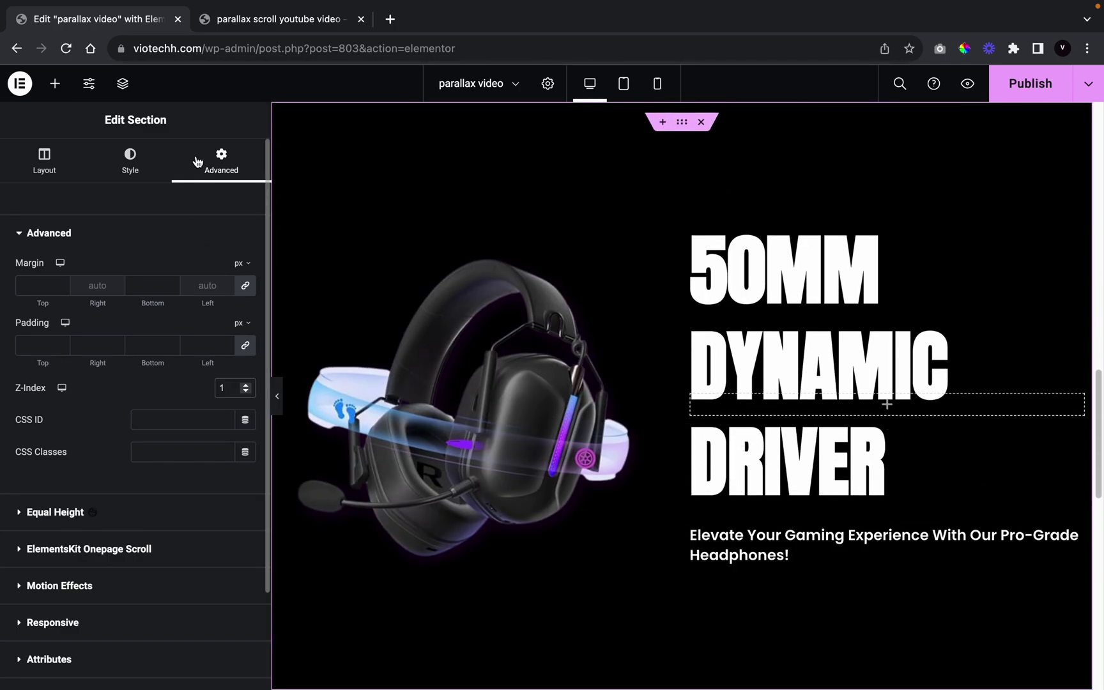
Select the "Unleash Versatile Brilliance" section from the page structure and make it sticky to the top
click(122, 83)
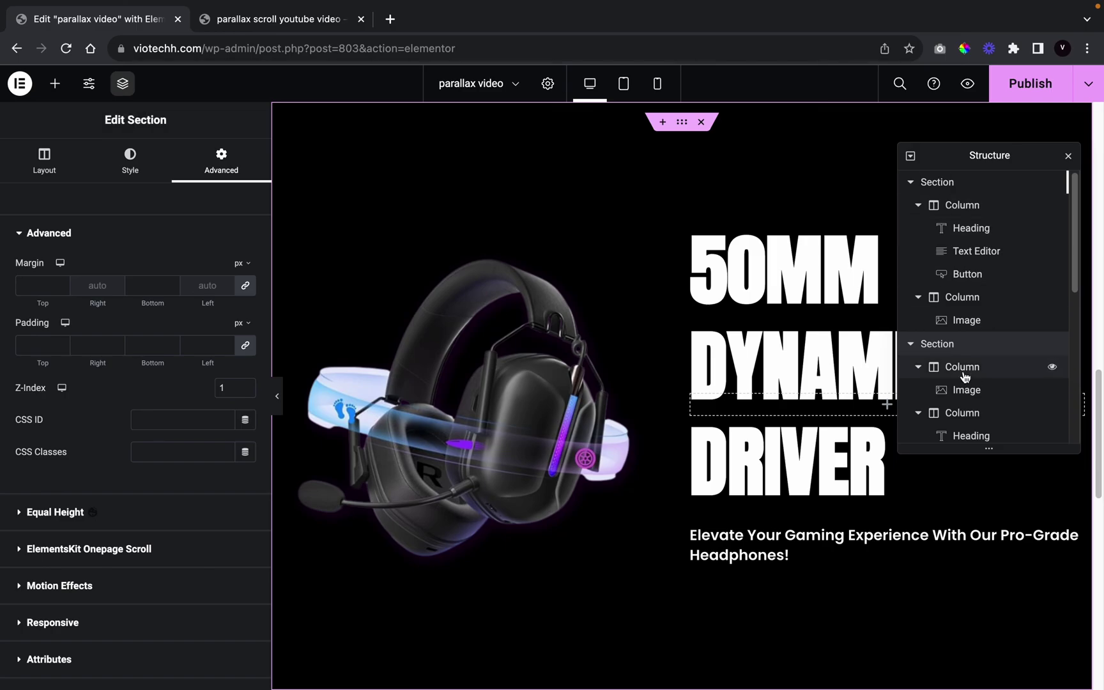
scroll(965, 377, down, 3)
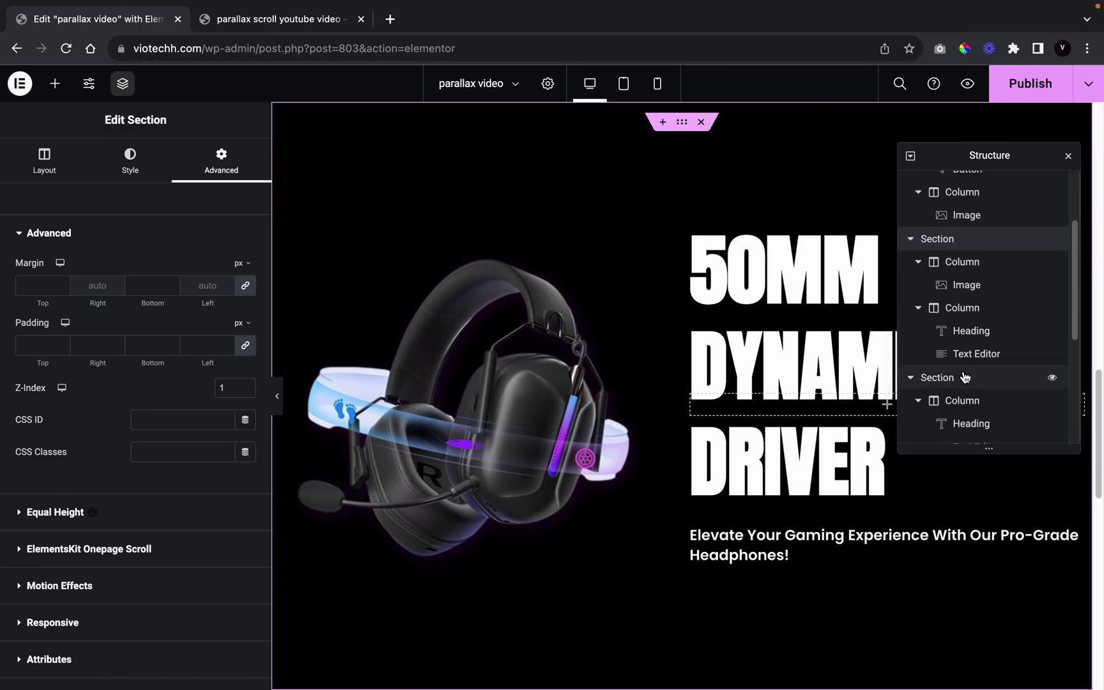
click(1000, 374)
click(221, 160)
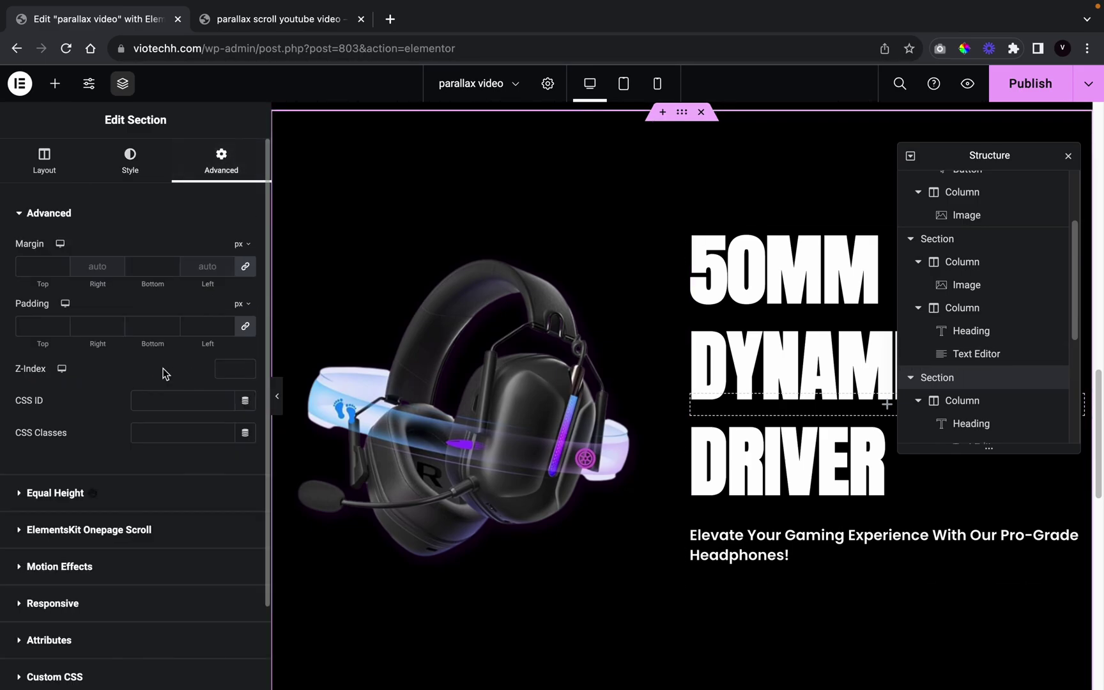
click(102, 571)
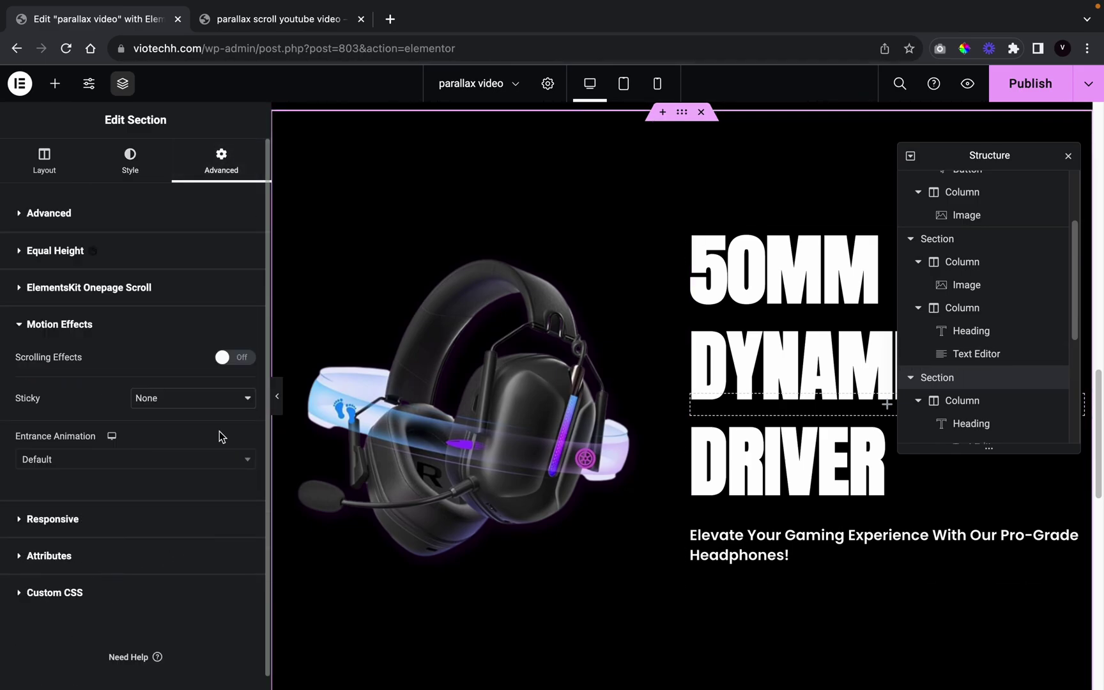
click(200, 409)
click(200, 415)
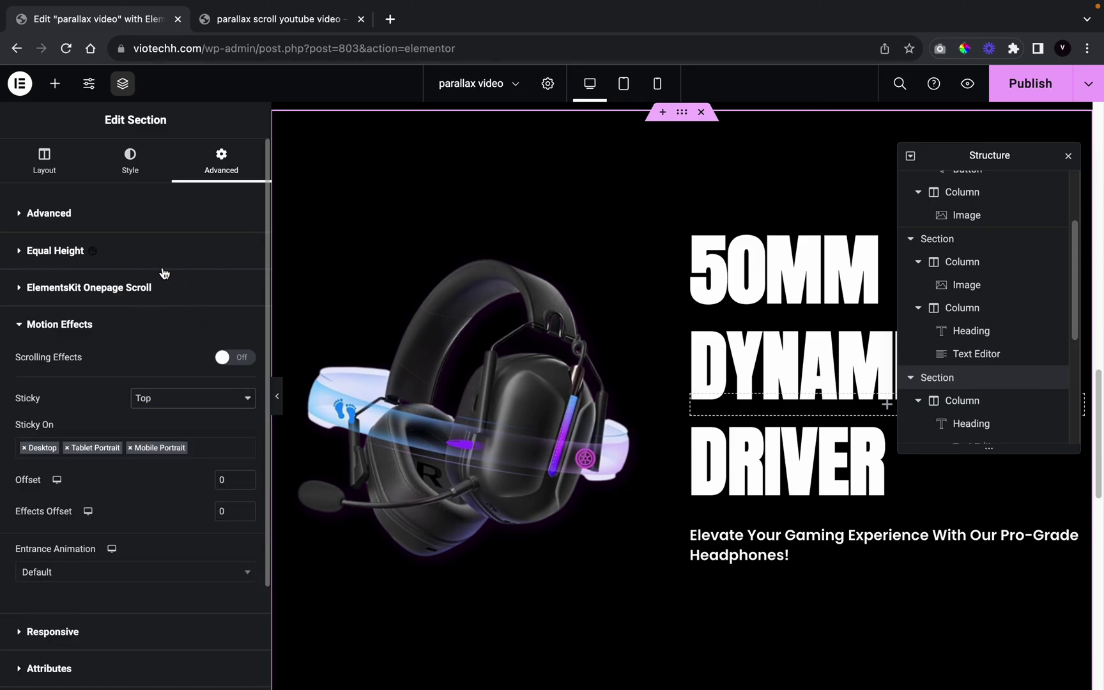
Set the "Unleash Versatile Brilliance" section's Z-Index to 2
click(134, 217)
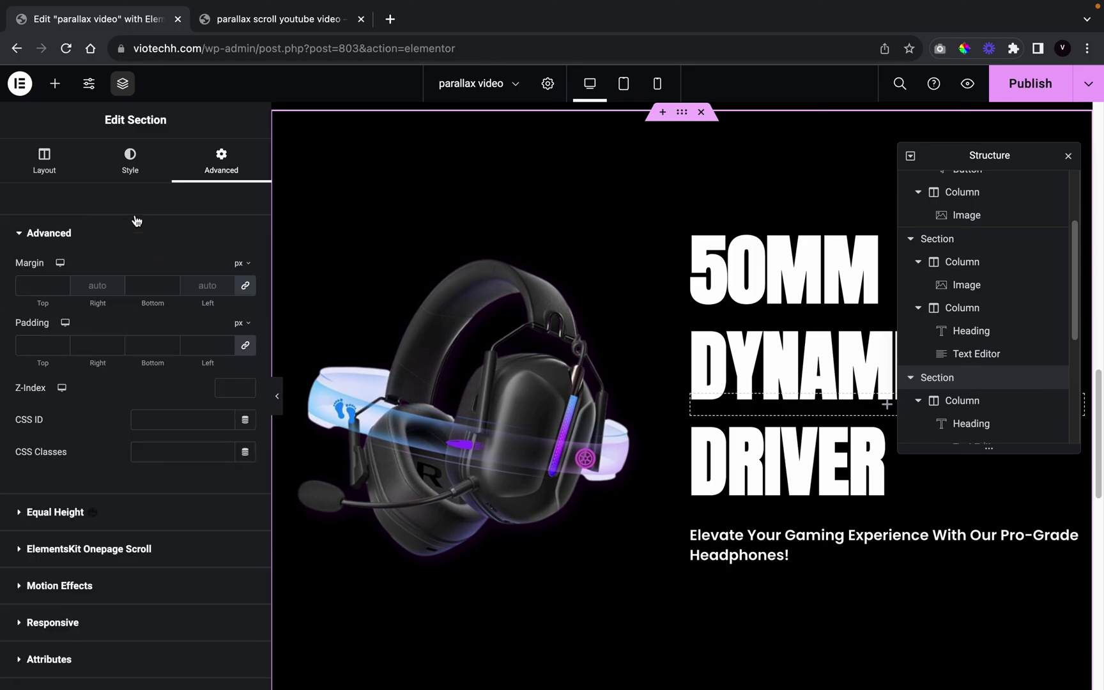
click(248, 385)
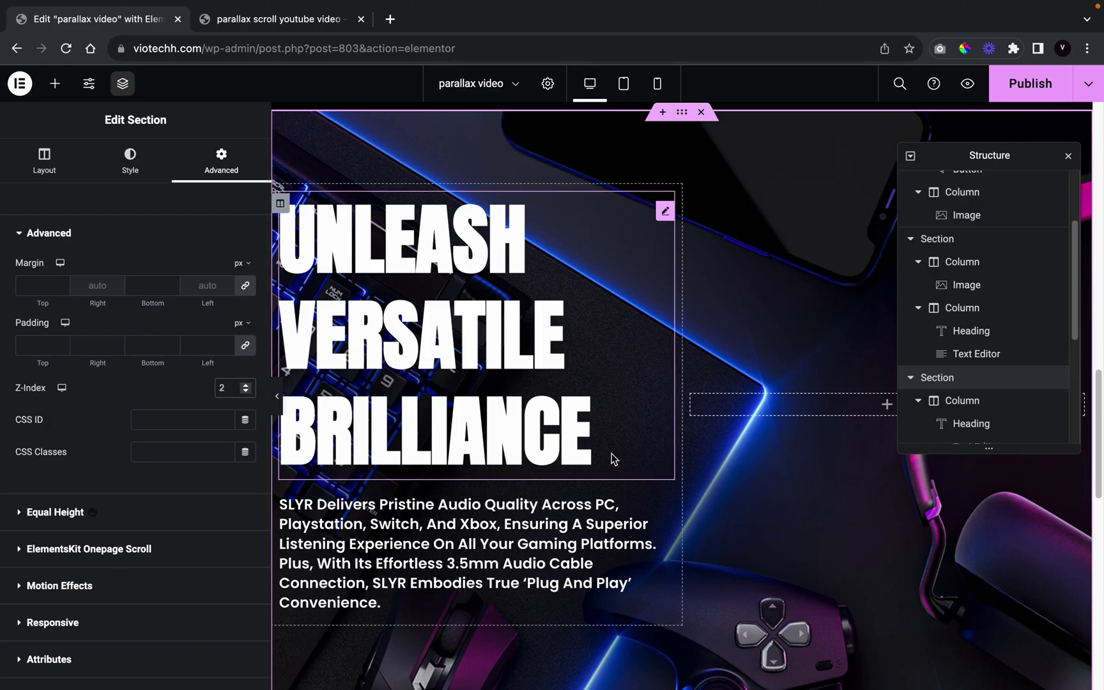
scroll(611, 455, down, 1)
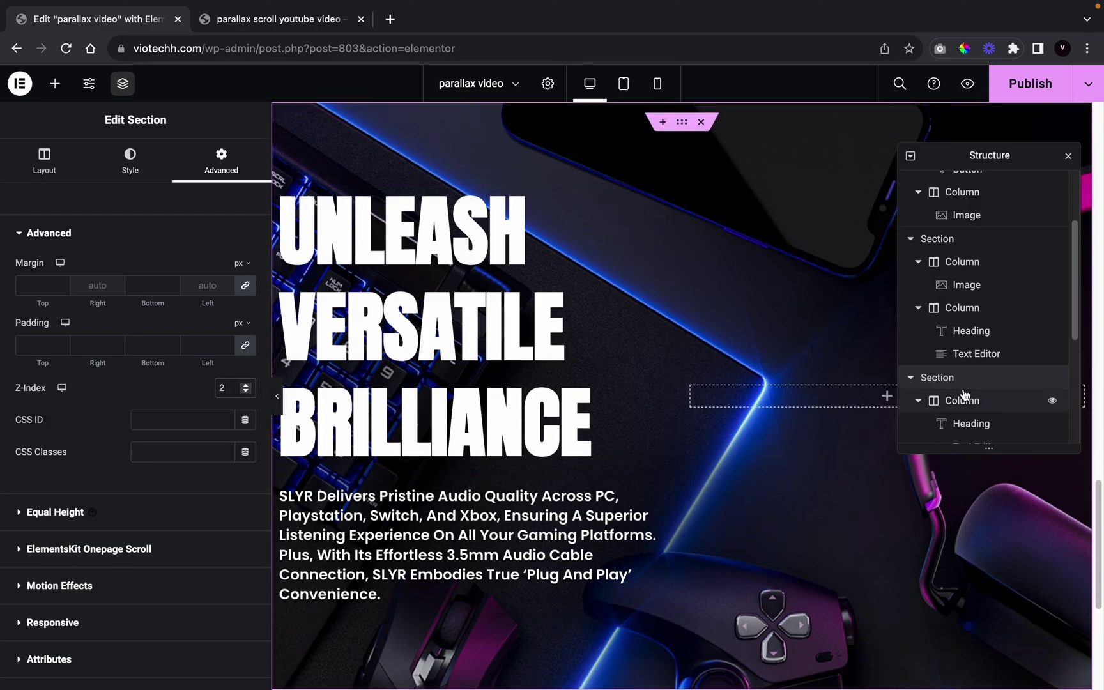
Select the "Enhance Your Life Within the App" section from the page structure and make it sticky to the top
scroll(965, 387, down, 5)
click(965, 271)
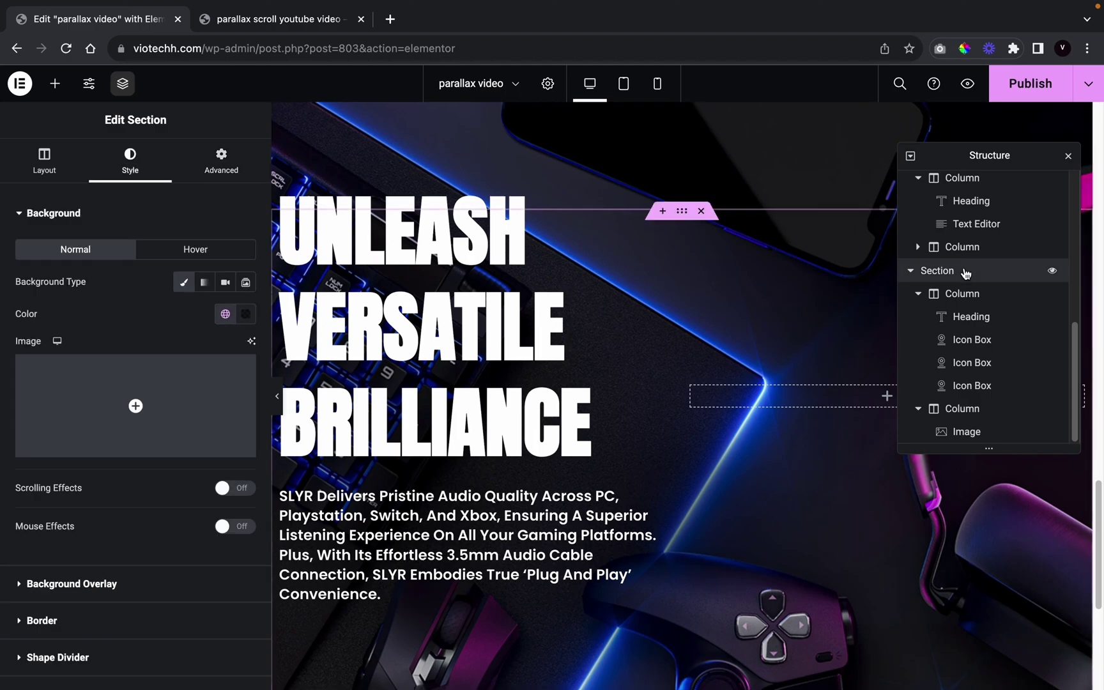
click(222, 165)
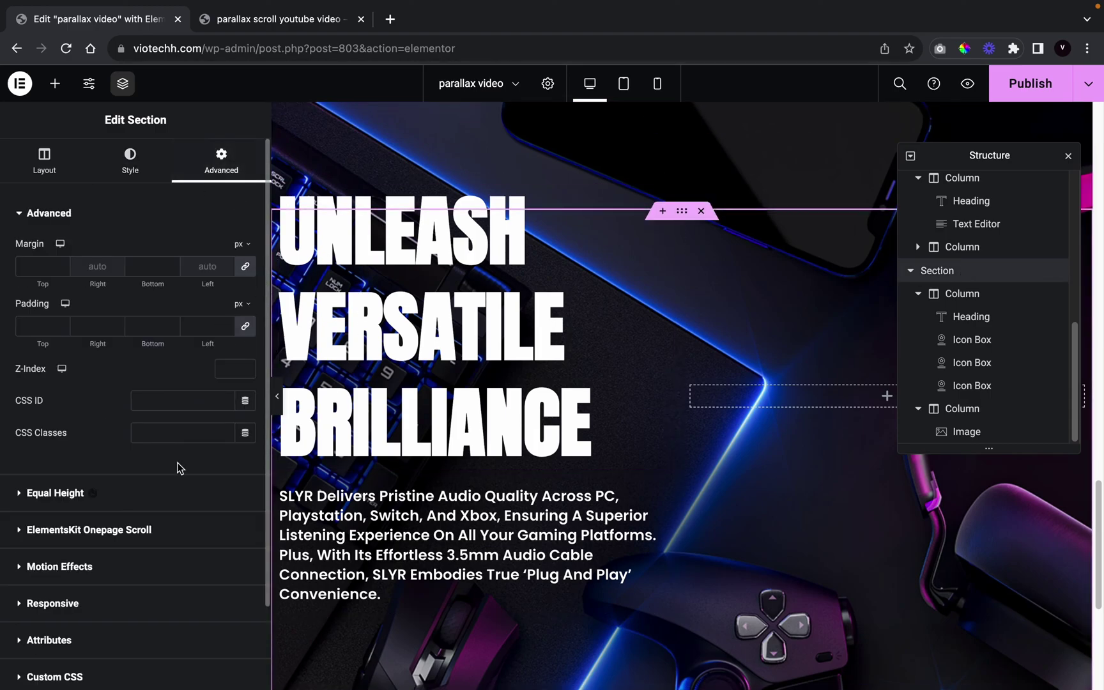
scroll(167, 549, down, 2)
click(140, 502)
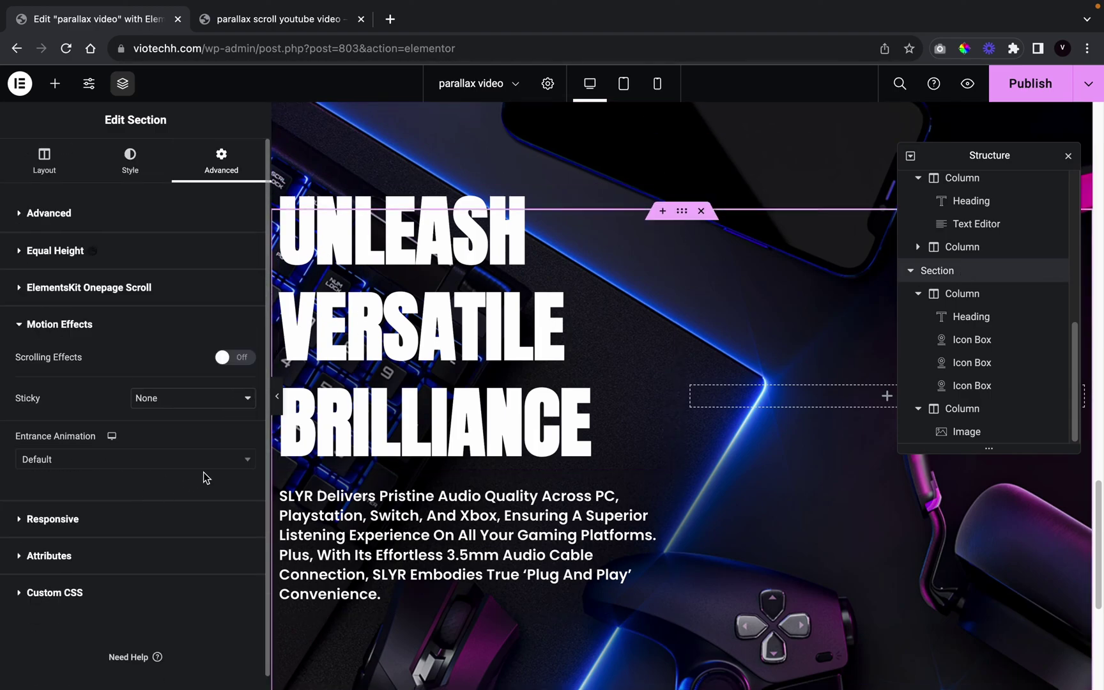
click(213, 401)
click(209, 415)
Set the app section's Z-Index to 3 and publish the page
click(158, 231)
click(236, 387)
text(3)
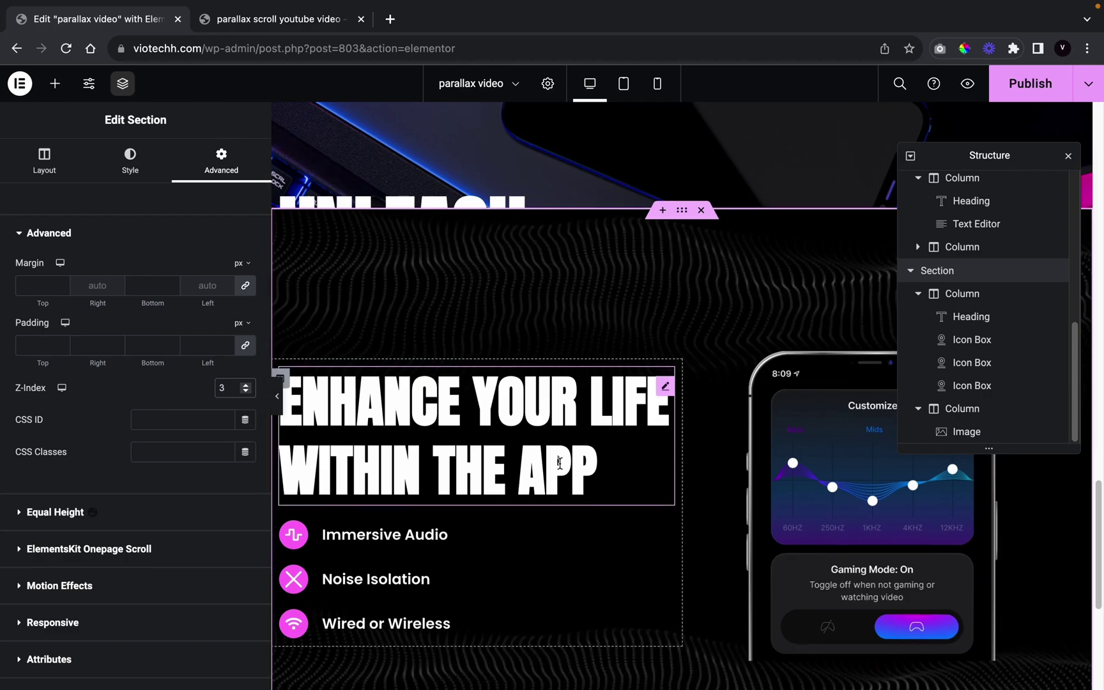
scroll(562, 468, down, 3)
click(1022, 93)
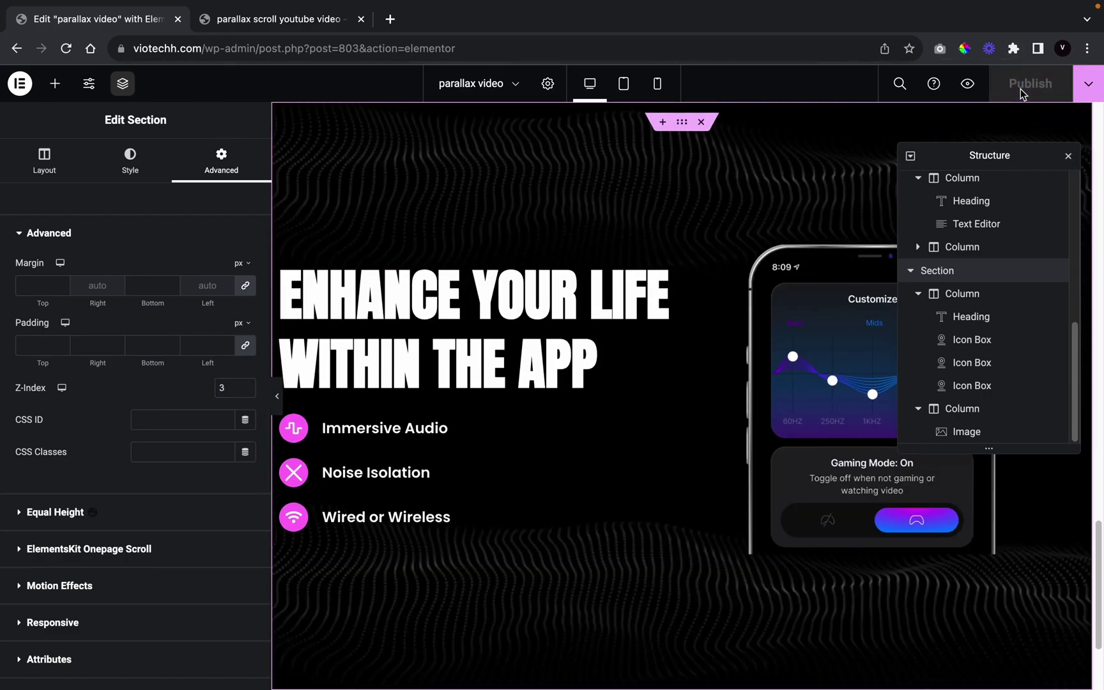
Open the page's browser preview, examine the sticky stacking of all sections, and reload it to view the scroll effect again
click(968, 83)
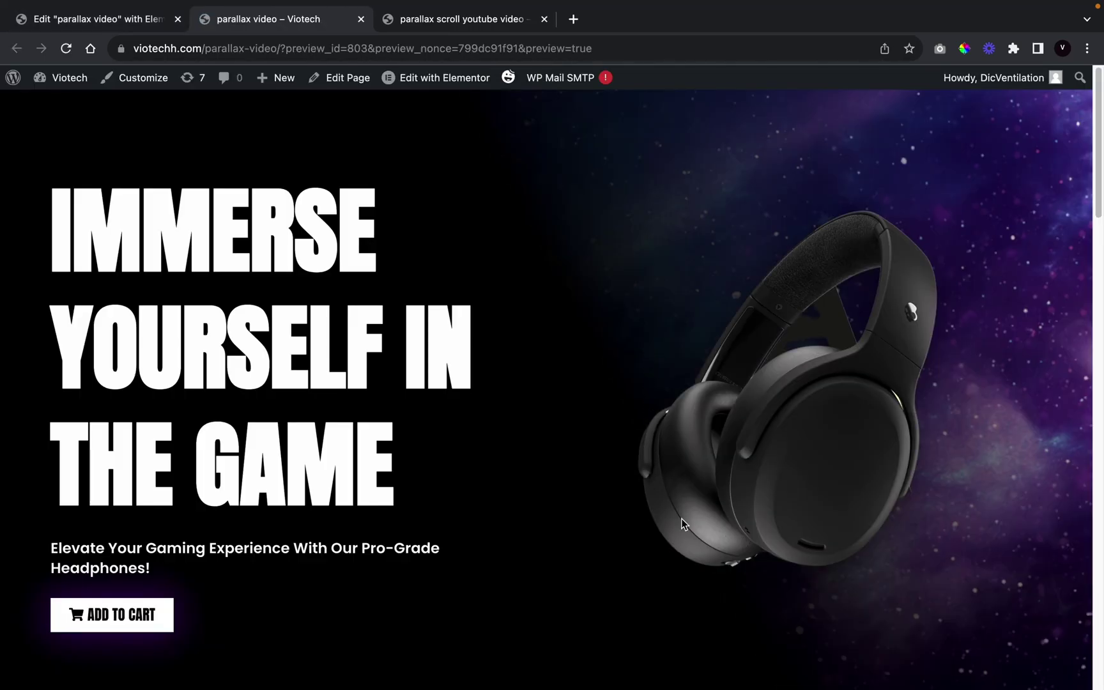
scroll(681, 519, down, 10)
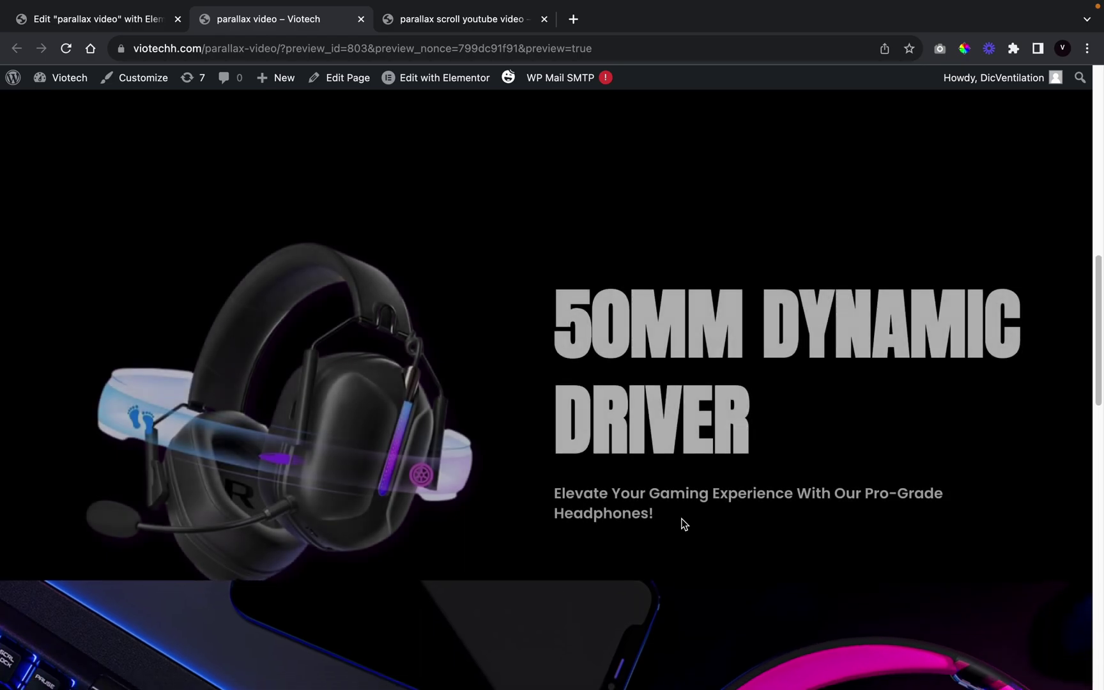
scroll(683, 524, down, 10)
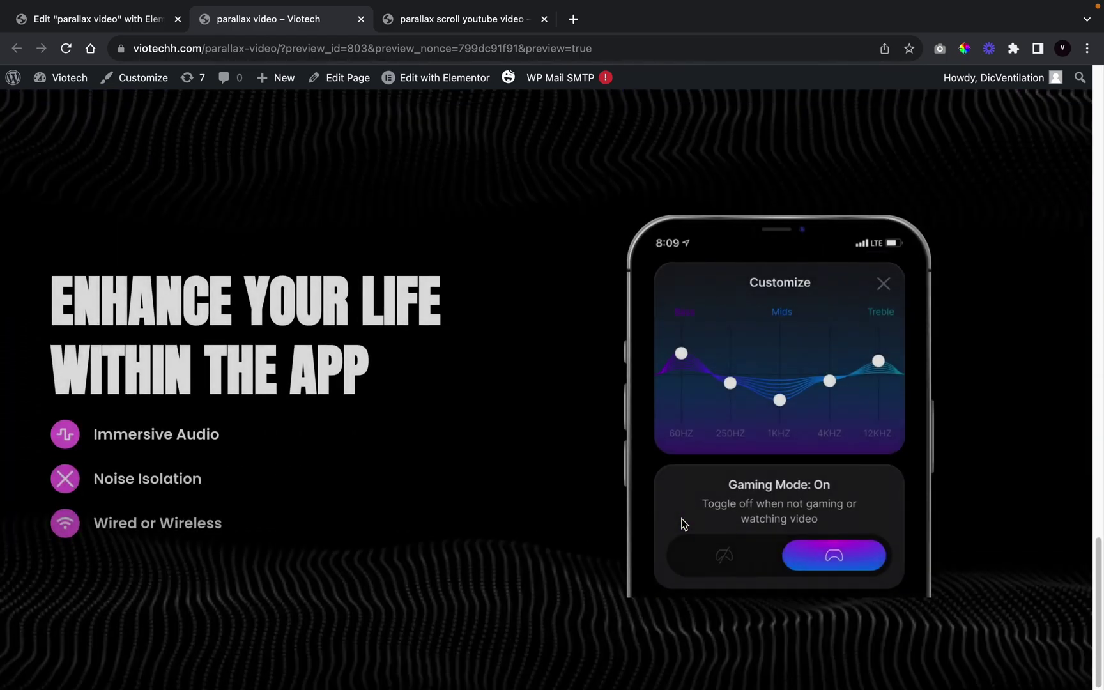
scroll(680, 519, up, 20)
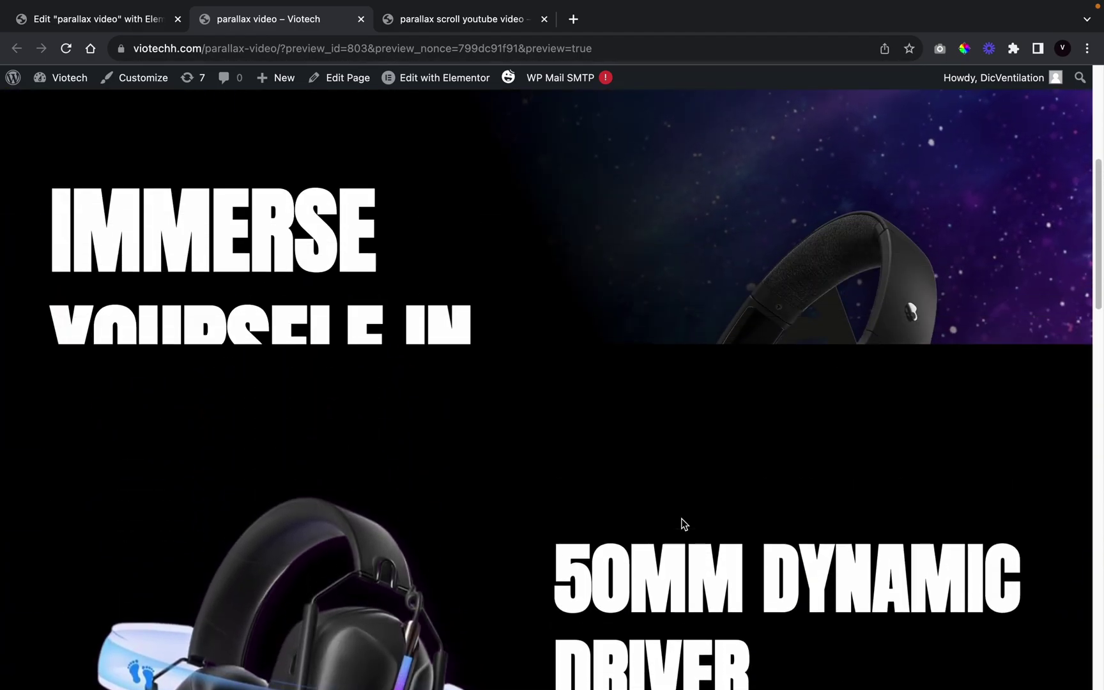
click(66, 48)
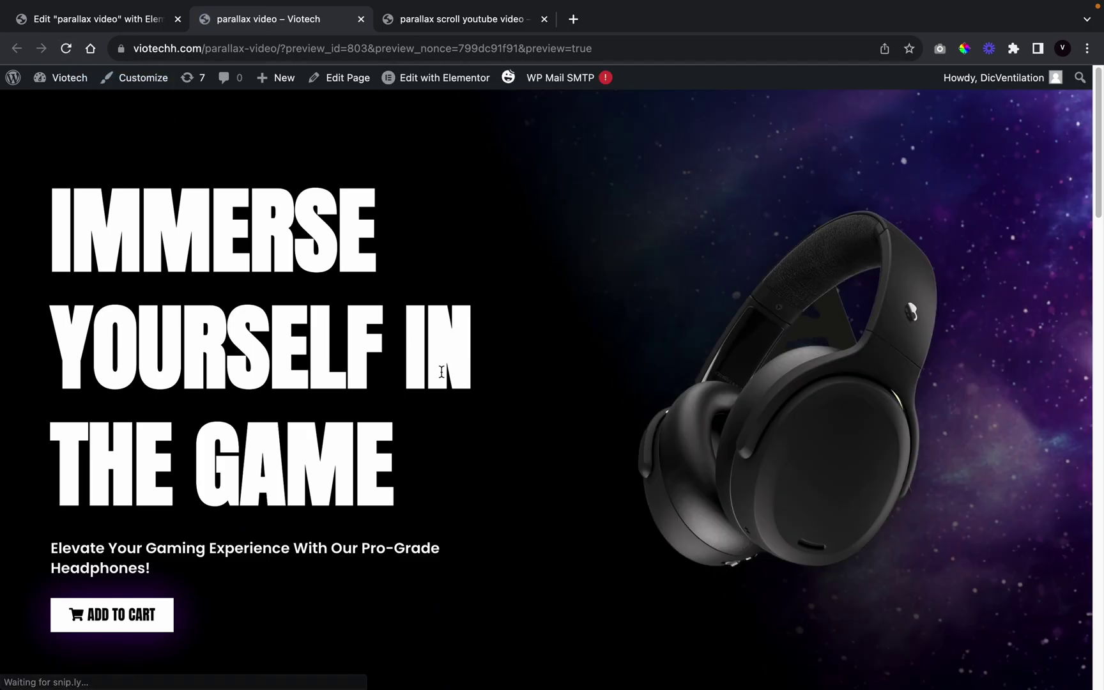
scroll(602, 529, down, 5)
scroll(601, 529, down, 5)
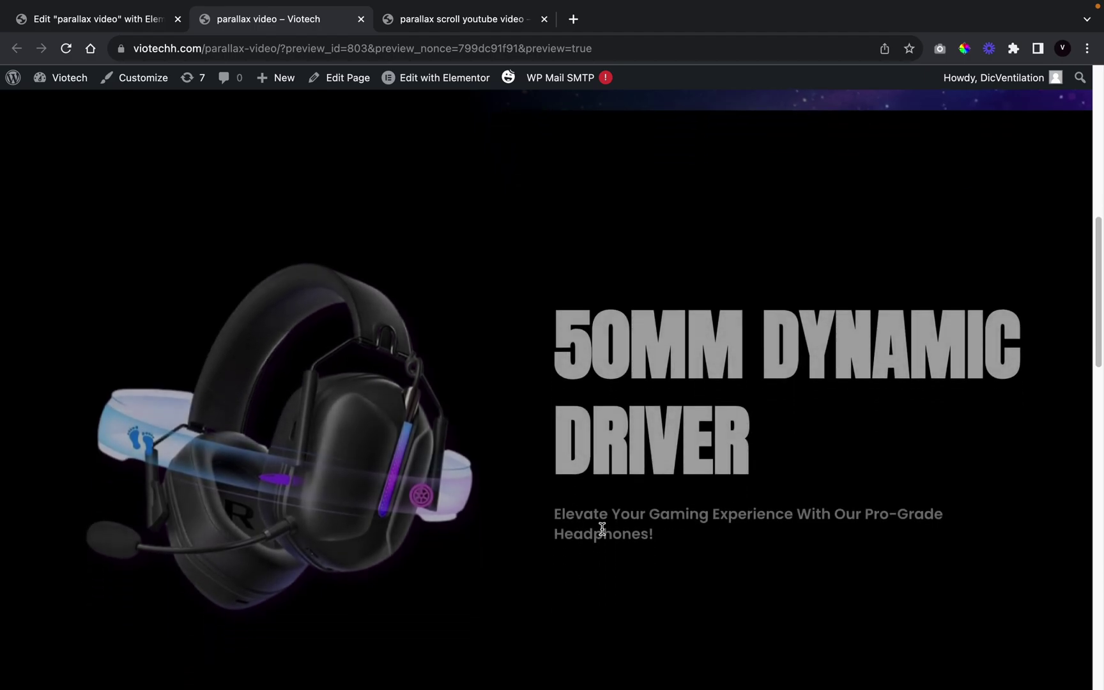
scroll(602, 532, down, 10)
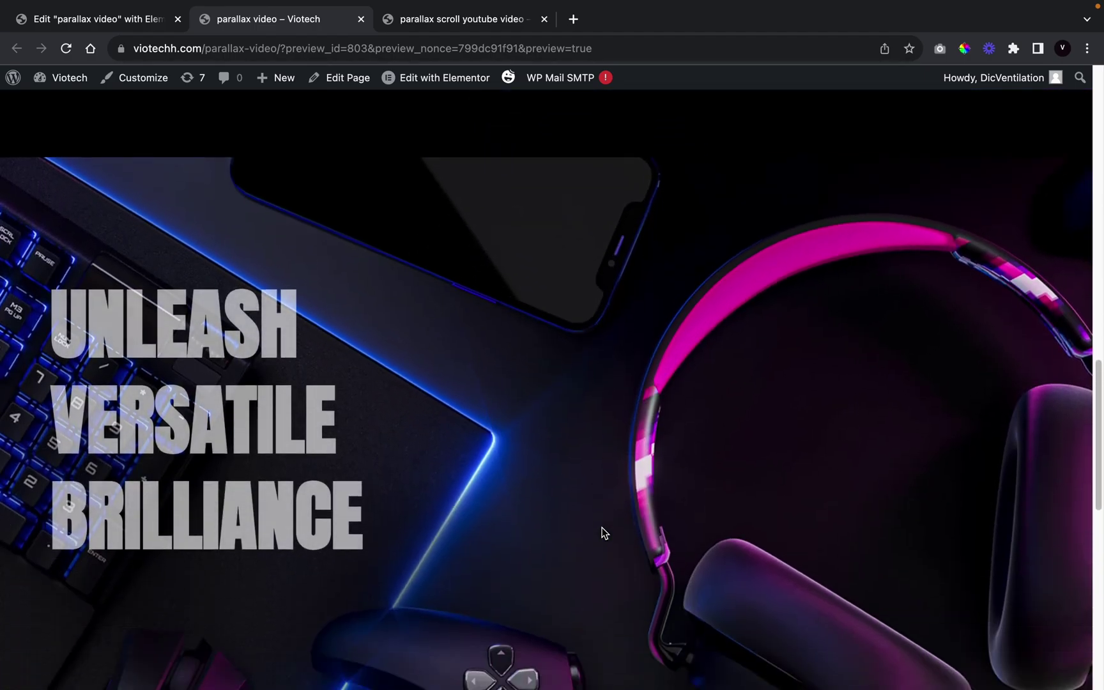